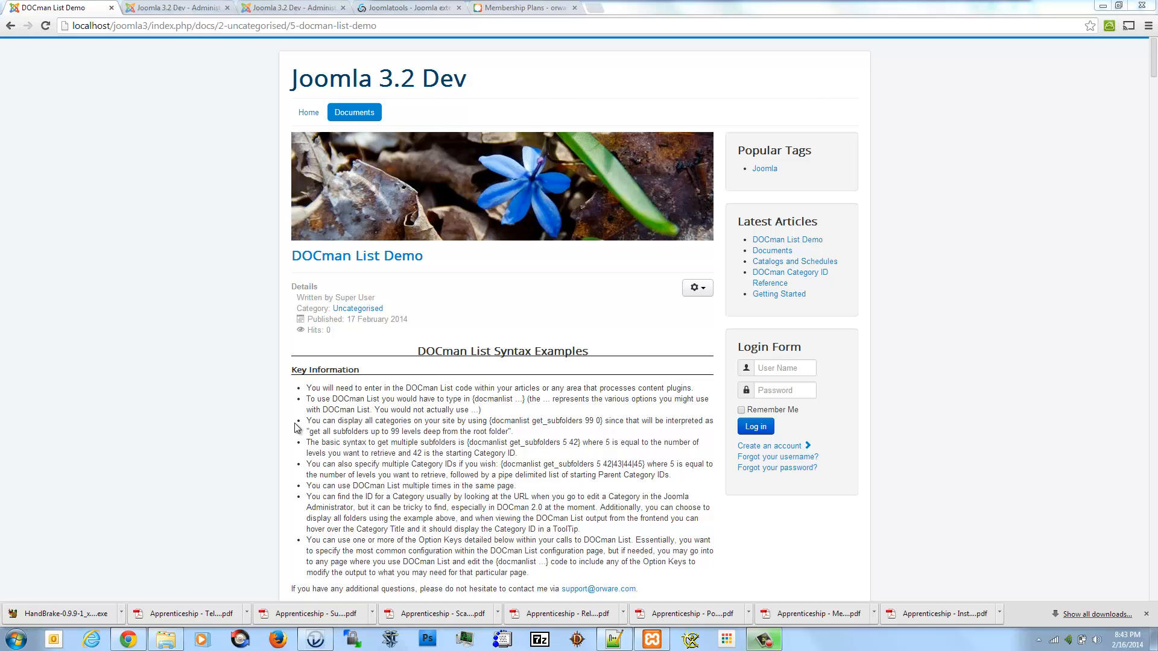
# - View the Business Services category on the site's index.php/documents page and return to the home page
pyautogui.click(196, 25)
pyautogui.hotkey('shift', 'End')
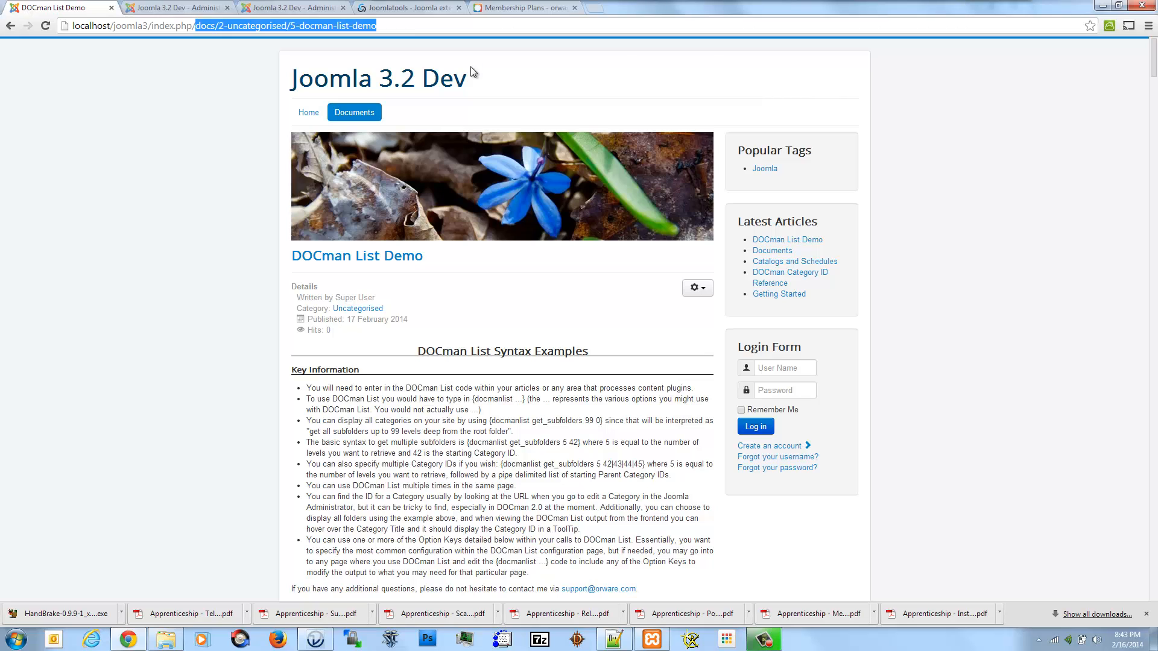
pyautogui.write('documents')
pyautogui.press('Return')
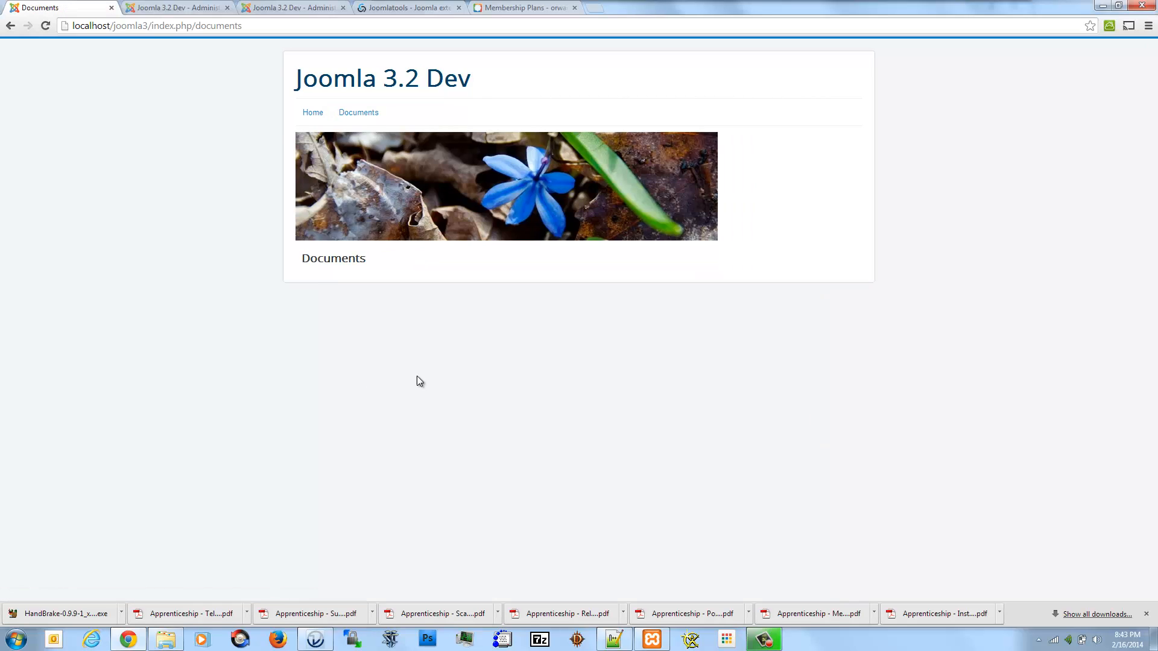
pyautogui.click(373, 388)
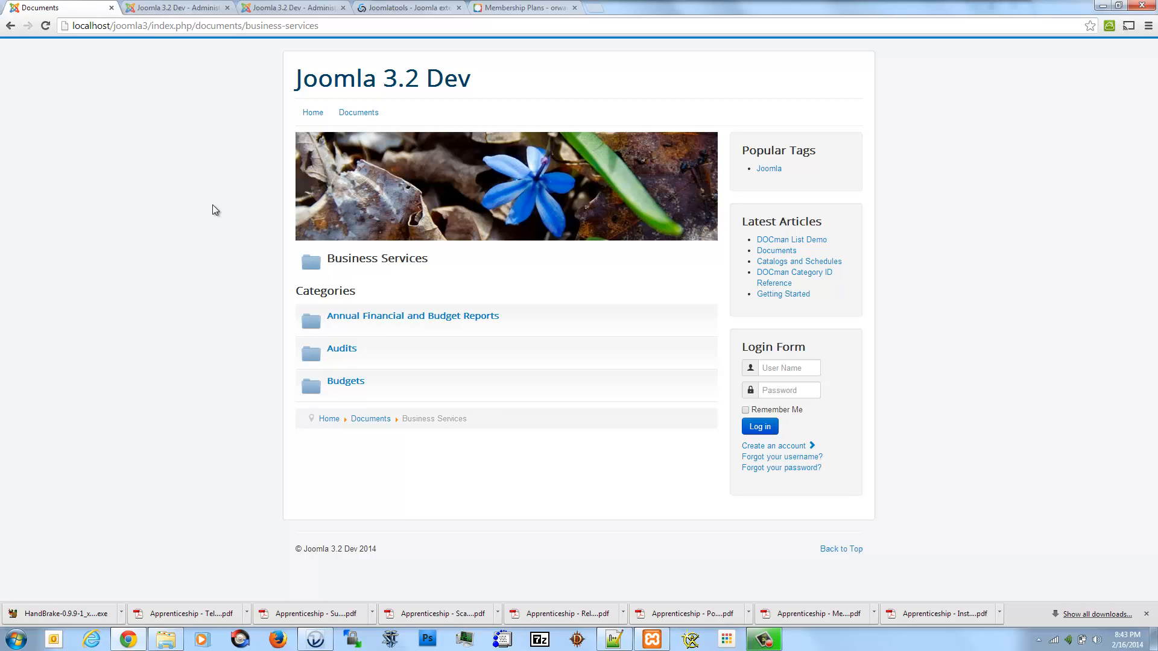
pyautogui.click(316, 112)
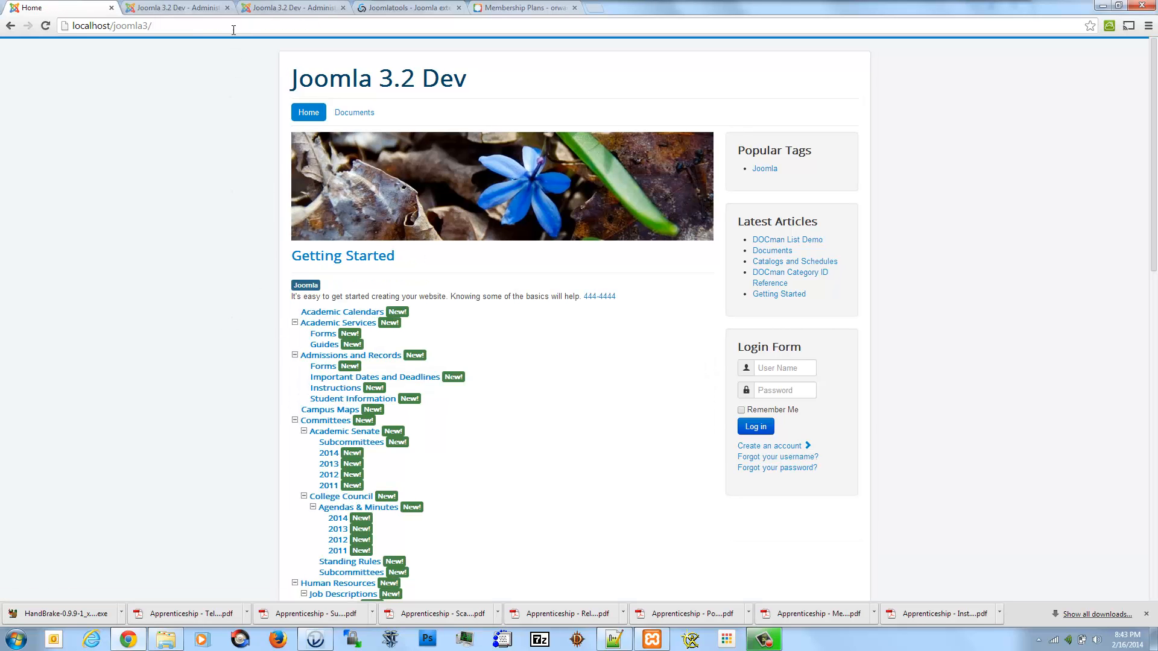
# - In the administrator, close the DOCman List Demo article, remove both docmanlist codes from the Getting Started article, and save and close it
pyautogui.click(181, 7)
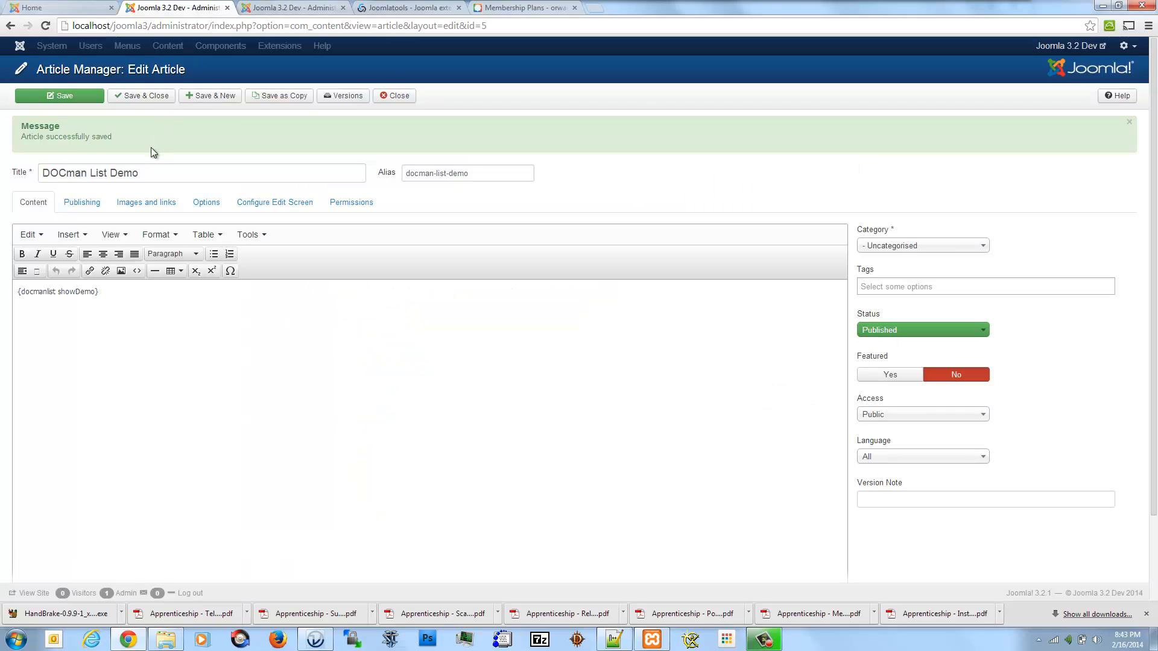
pyautogui.click(395, 96)
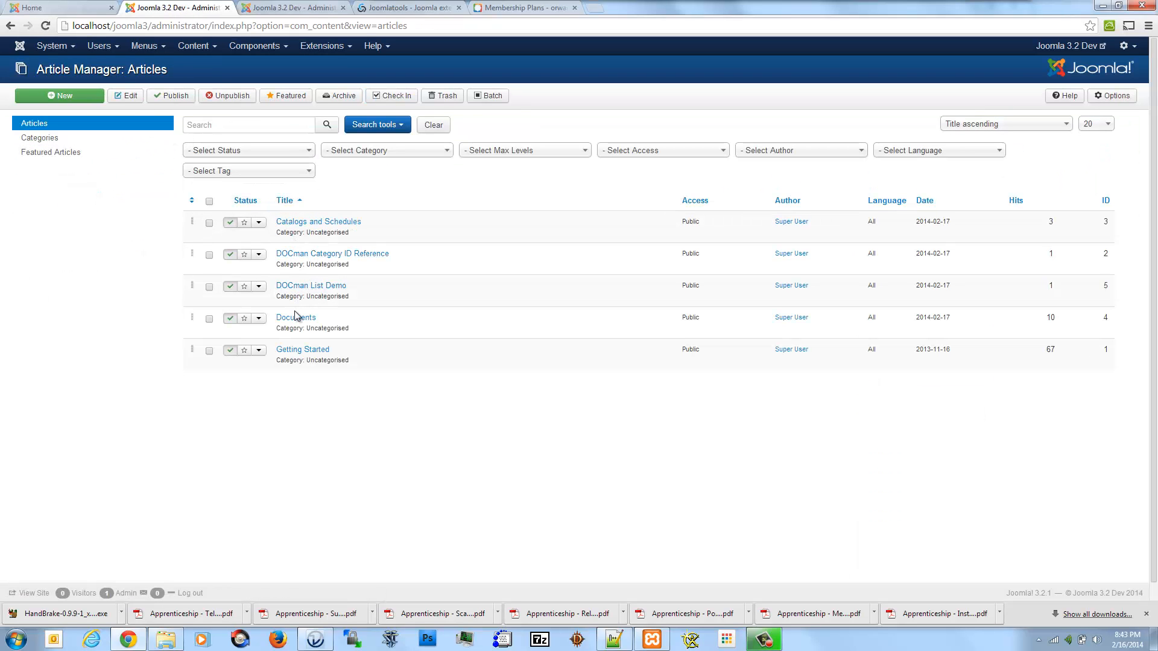
pyautogui.click(293, 351)
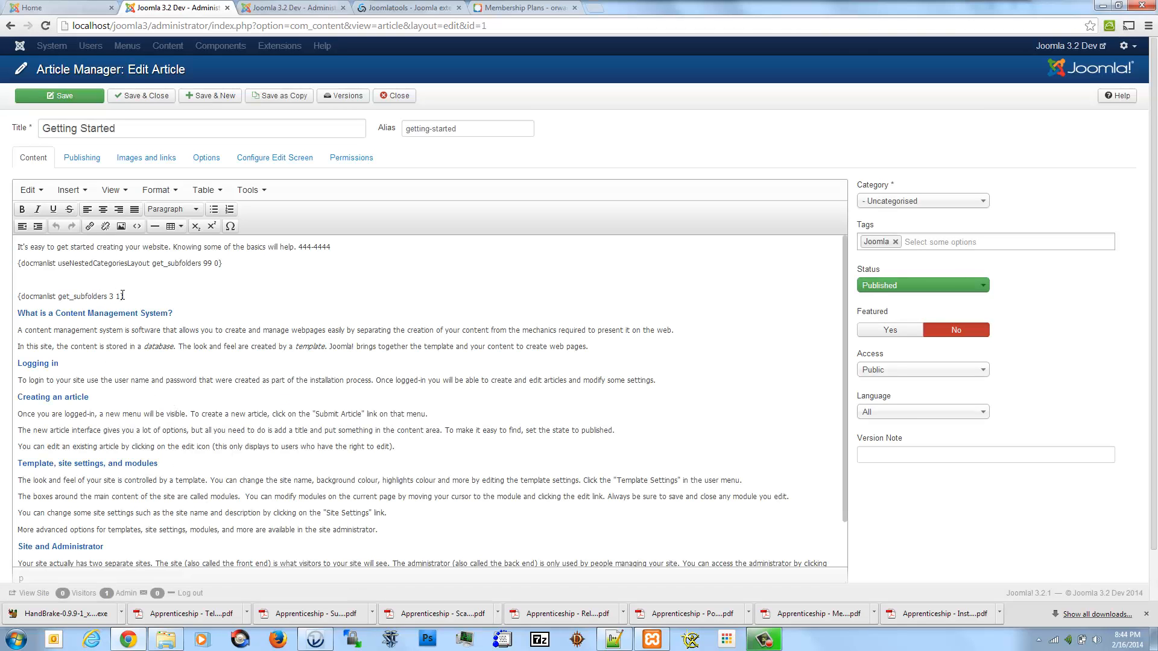
pyautogui.moveTo(122, 296); pyautogui.dragTo(7, 265)
pyautogui.press('Delete')
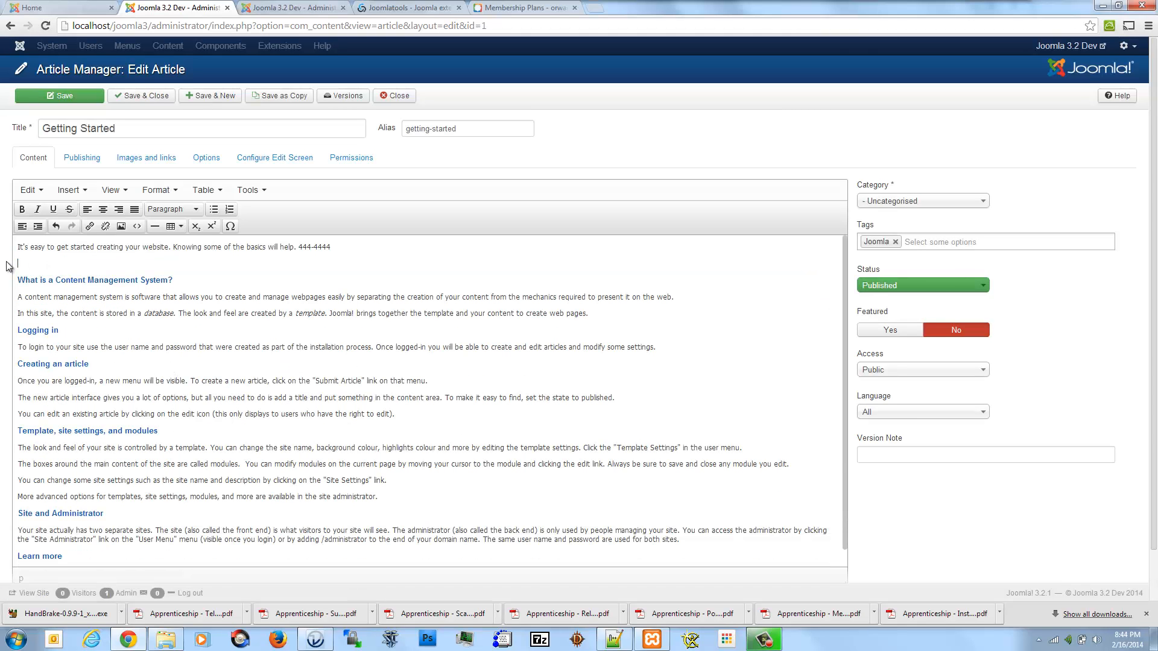
pyautogui.press('BackSpace')
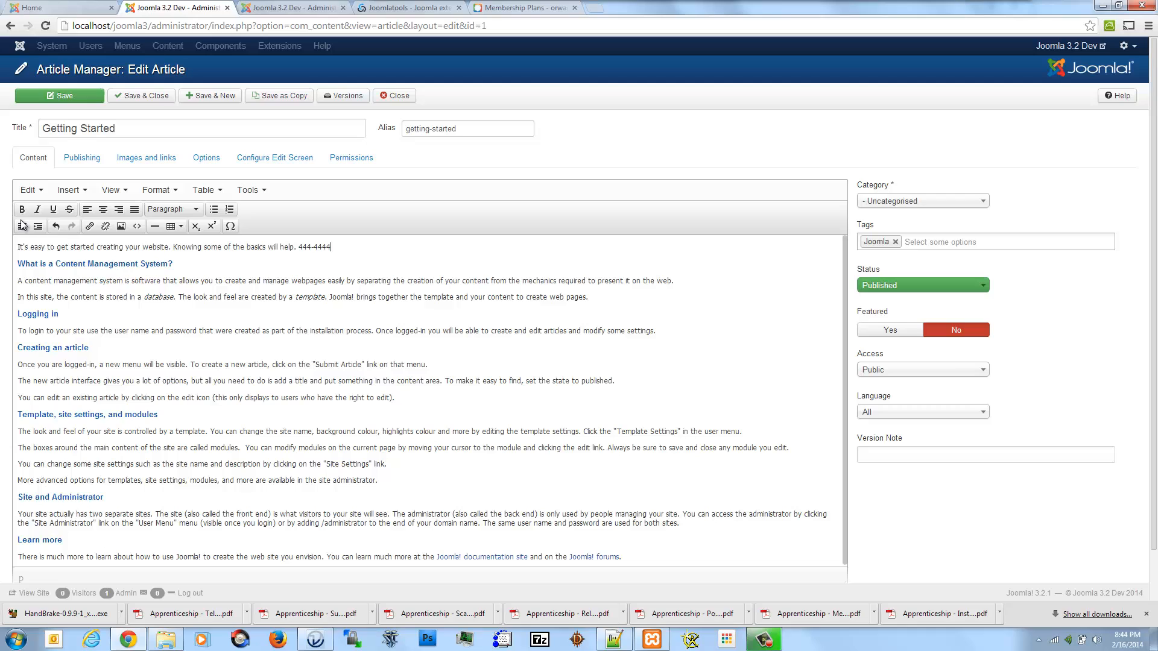
pyautogui.click(130, 96)
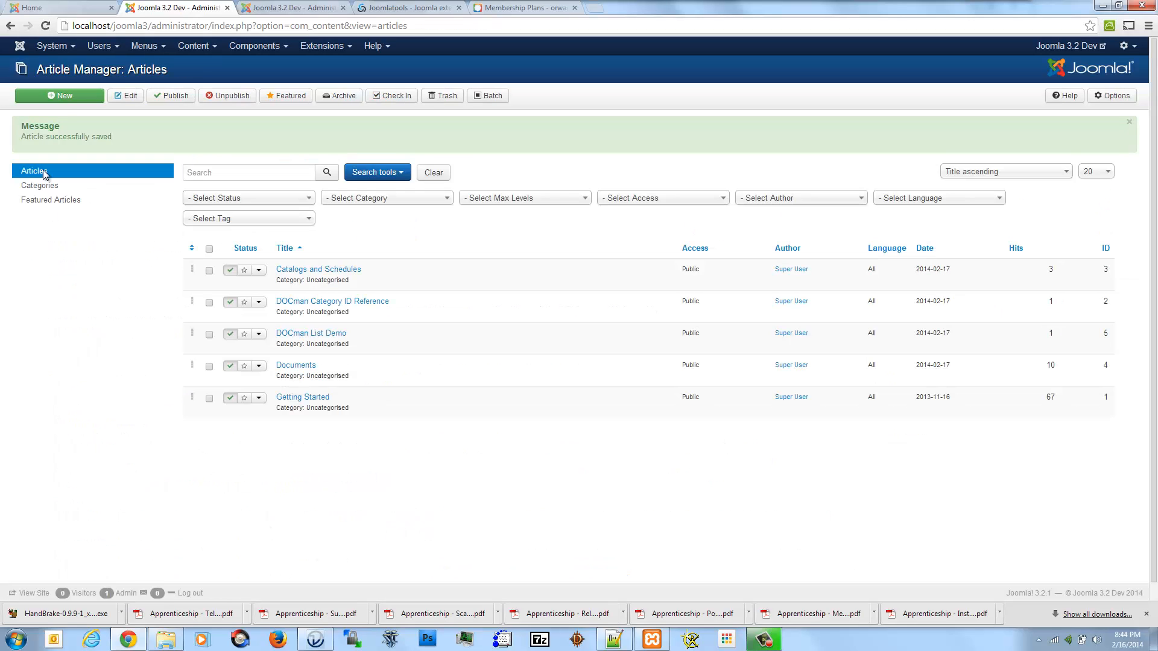
# - Create an article titled Academic Services and save it, continuing with a new blank article
pyautogui.click(59, 95)
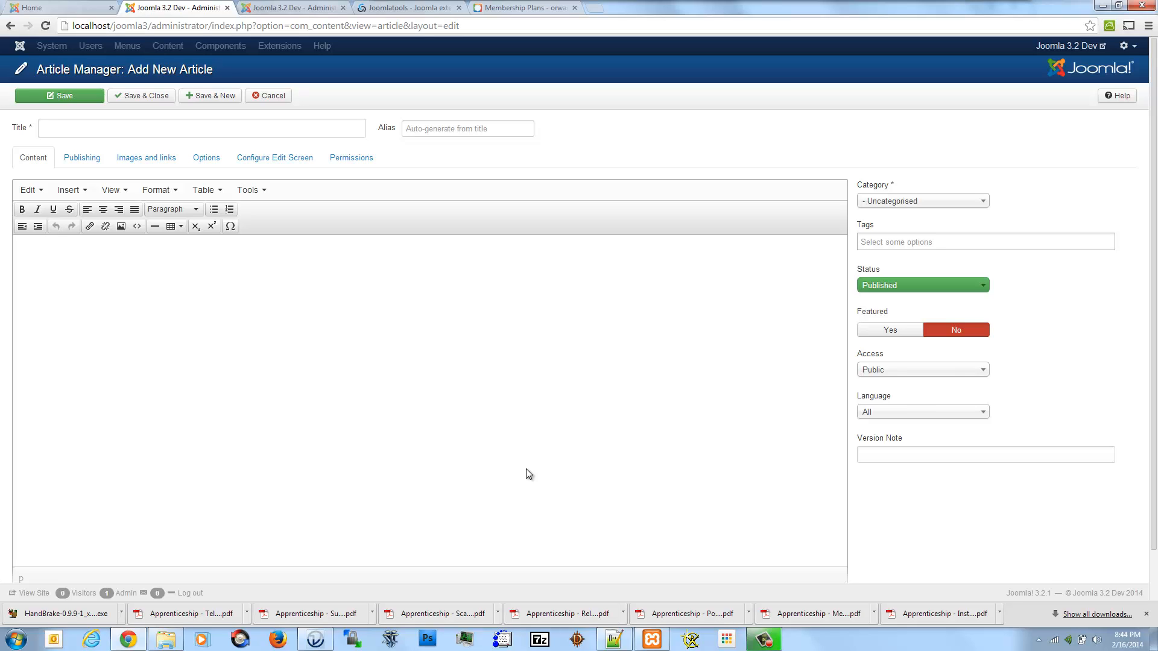
pyautogui.click(313, 135)
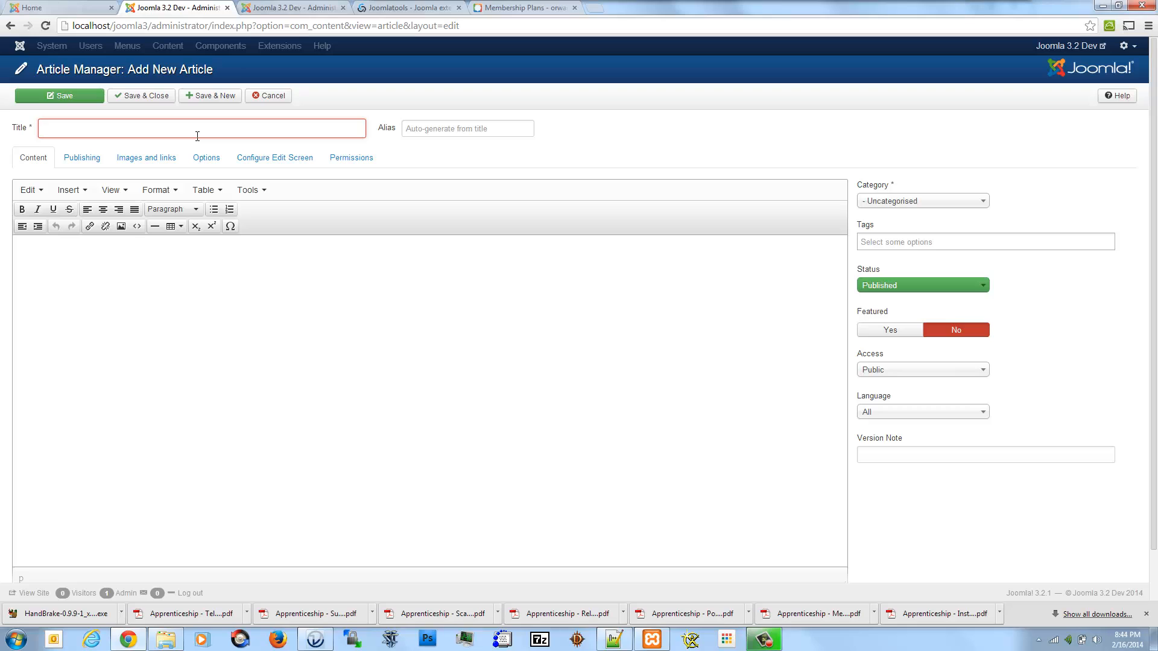
pyautogui.write('Academic Services')
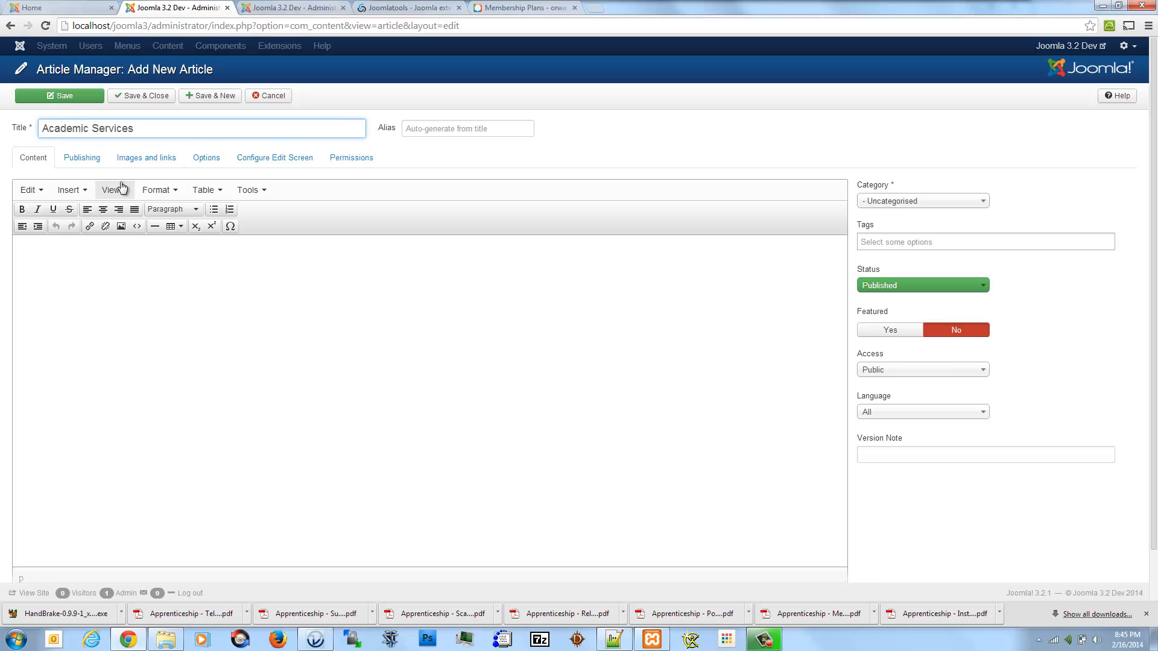
pyautogui.click(207, 96)
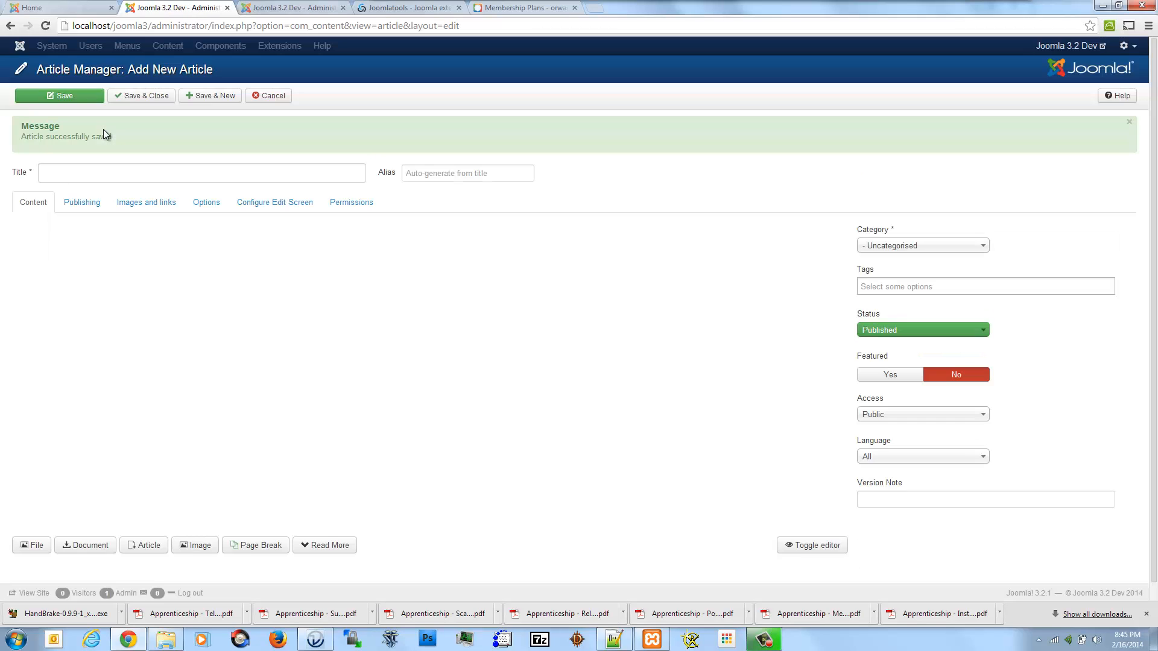
# - Title the blank article Business Services and save it, continuing with another new article
pyautogui.click(90, 173)
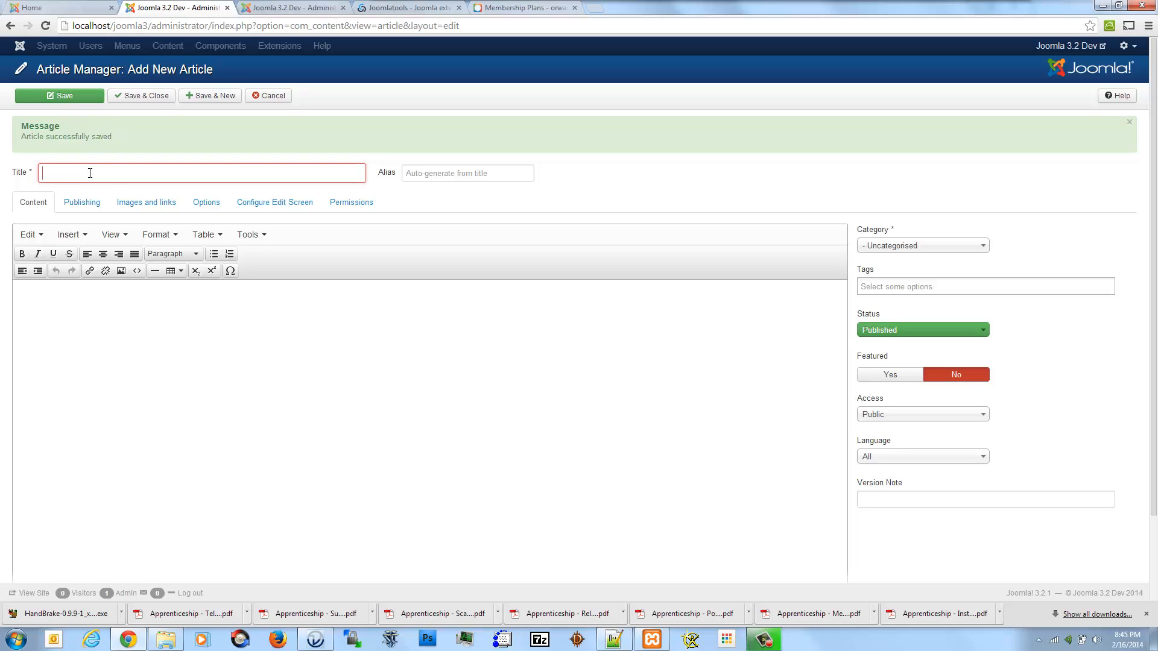
pyautogui.write('Business Services')
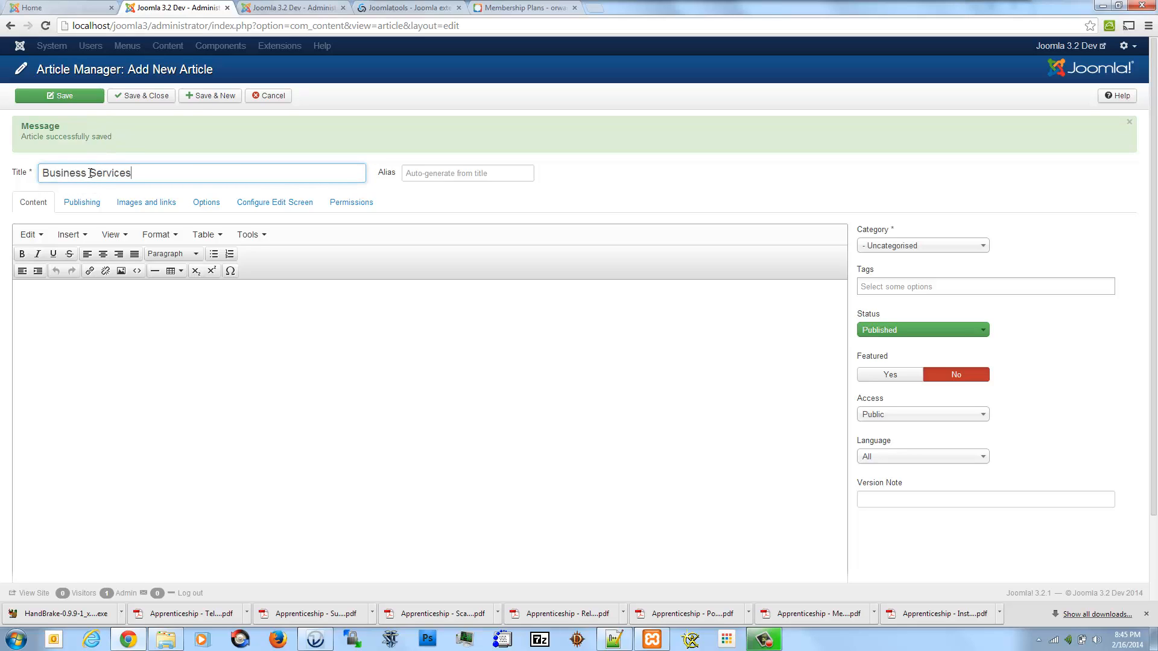
pyautogui.click(203, 100)
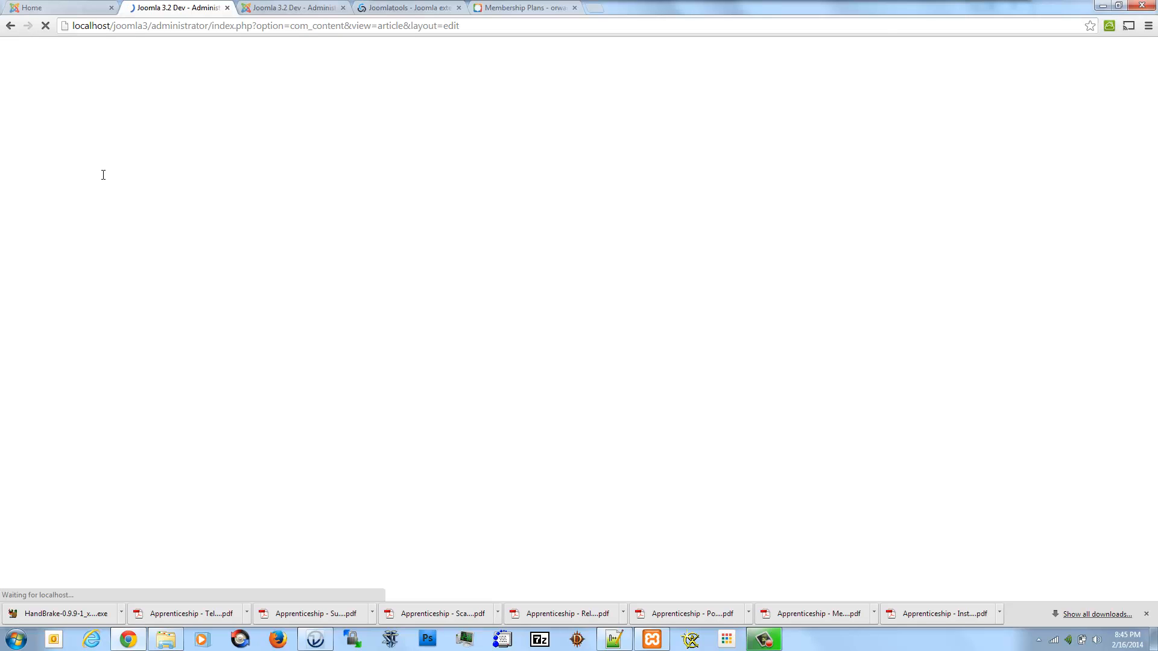
# - Title the blank article Human Resources and save it, continuing with another new article
pyautogui.write('H')
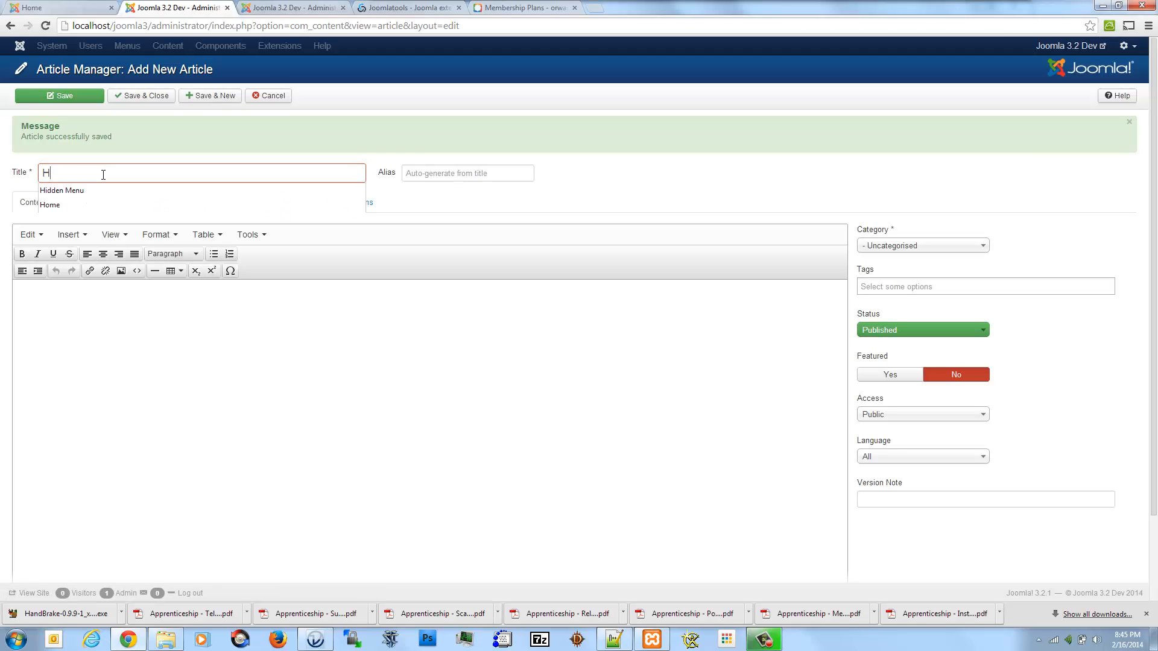
pyautogui.write('uman Resources')
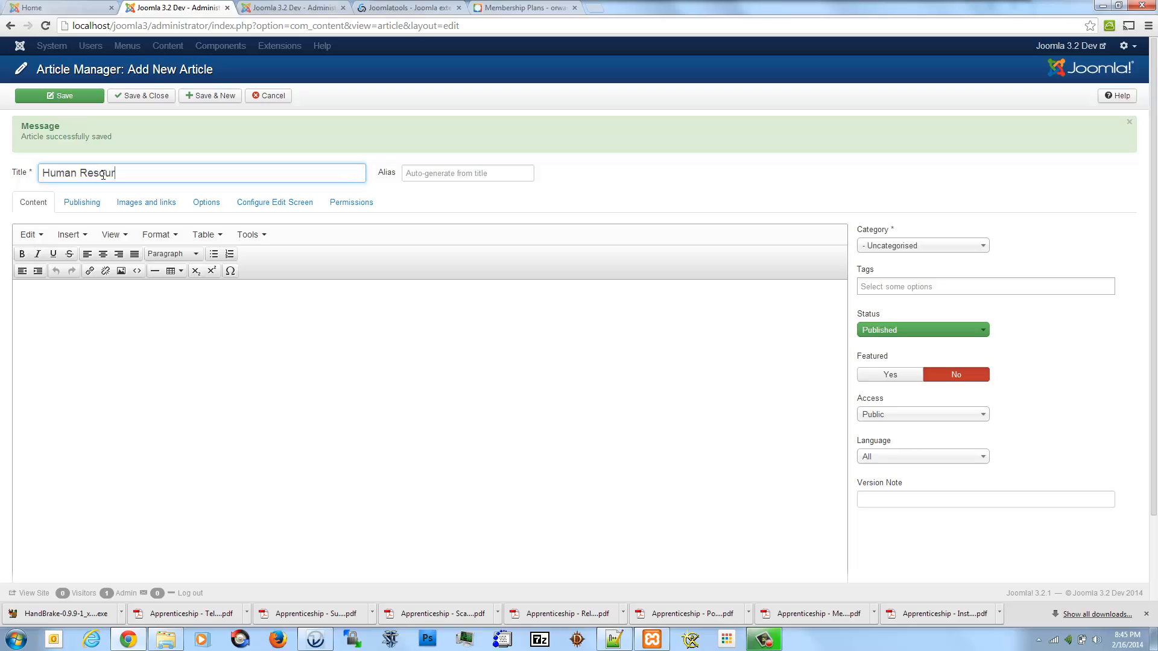
pyautogui.click(208, 97)
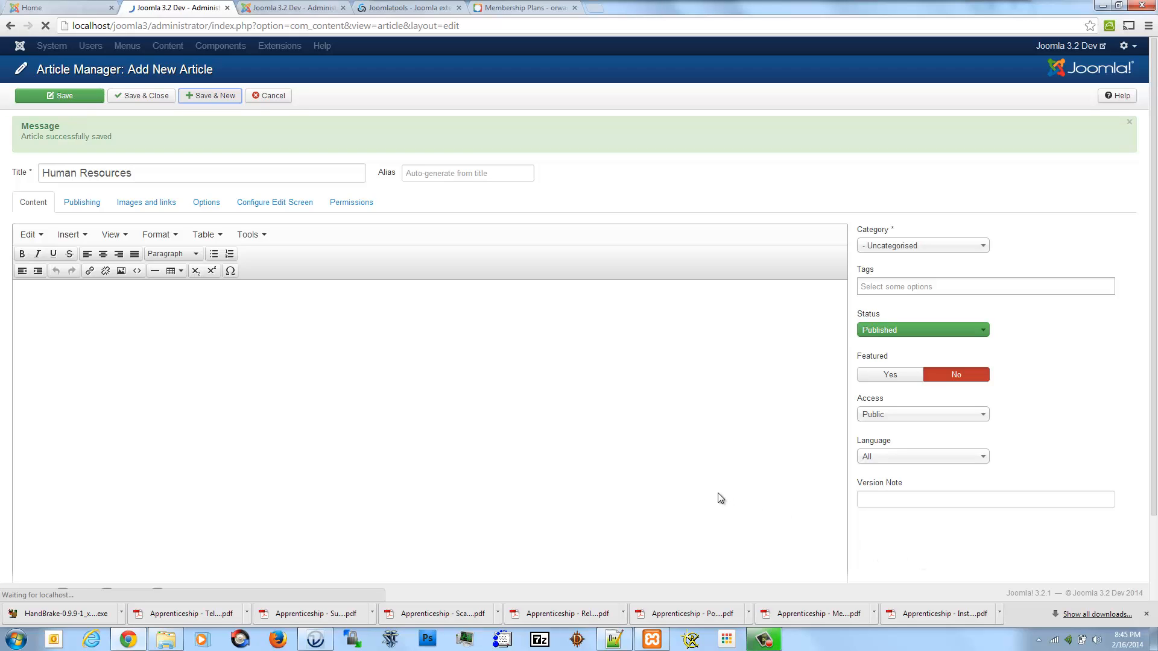
pyautogui.click(757, 641)
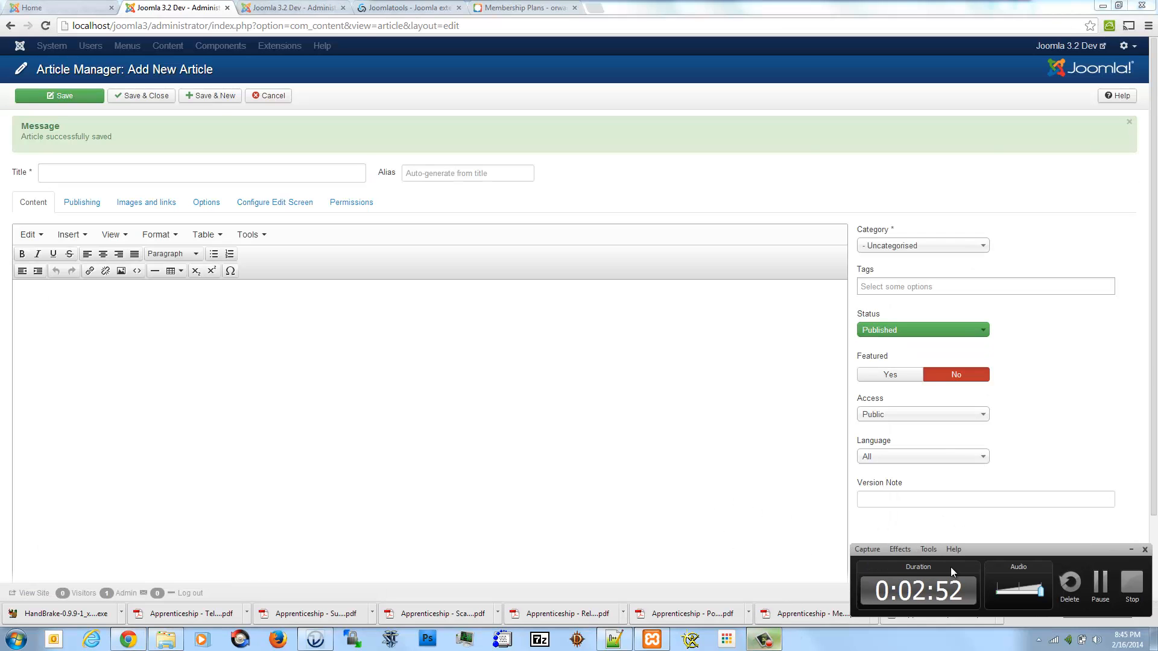
pyautogui.click(1095, 588)
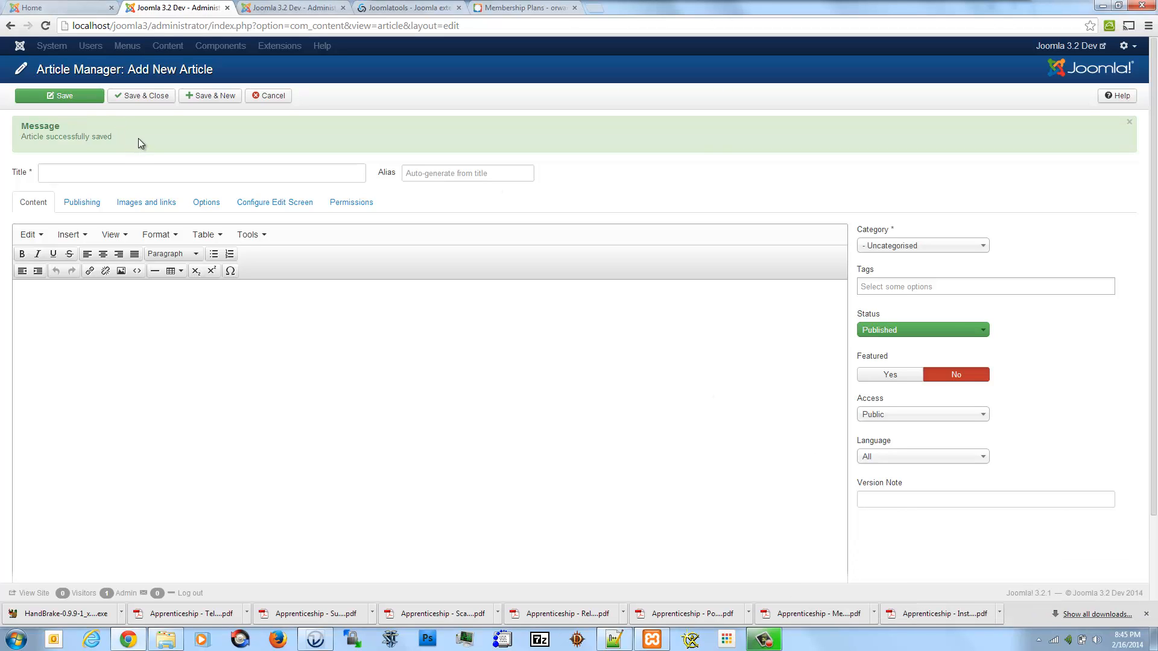
# - Create an article titled Committees, save it, and cancel the next blank article to return to the article list
pyautogui.click(136, 174)
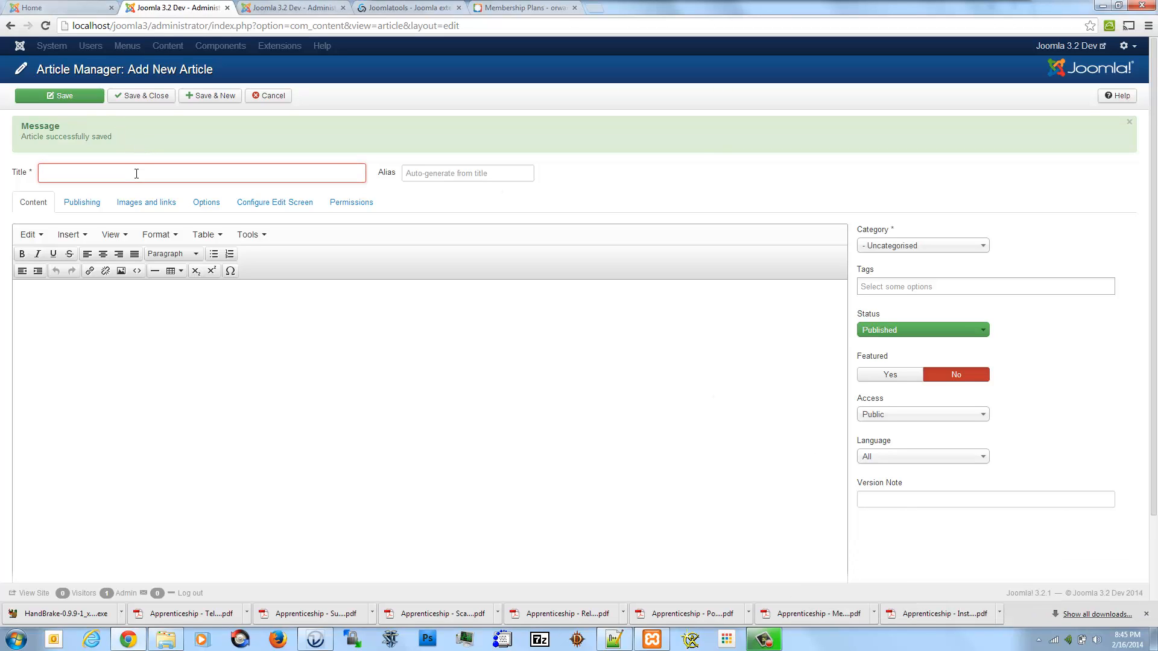
pyautogui.write('H')
pyautogui.press('BackSpace')
pyautogui.write('Commit')
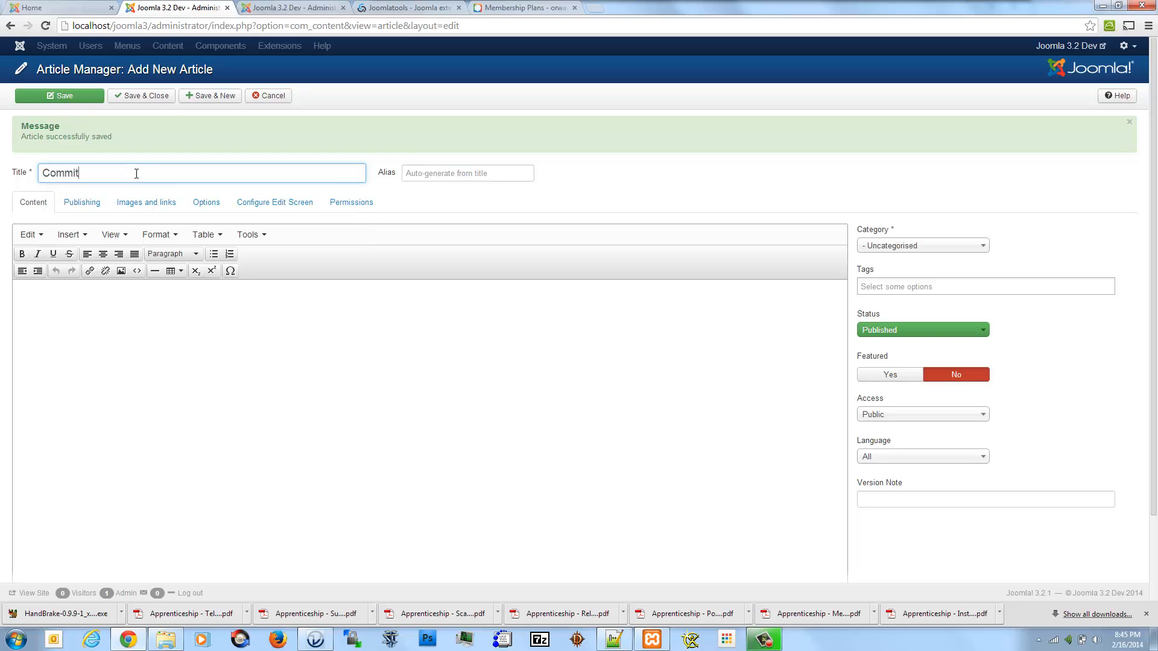
pyautogui.write('tees')
pyautogui.click(192, 97)
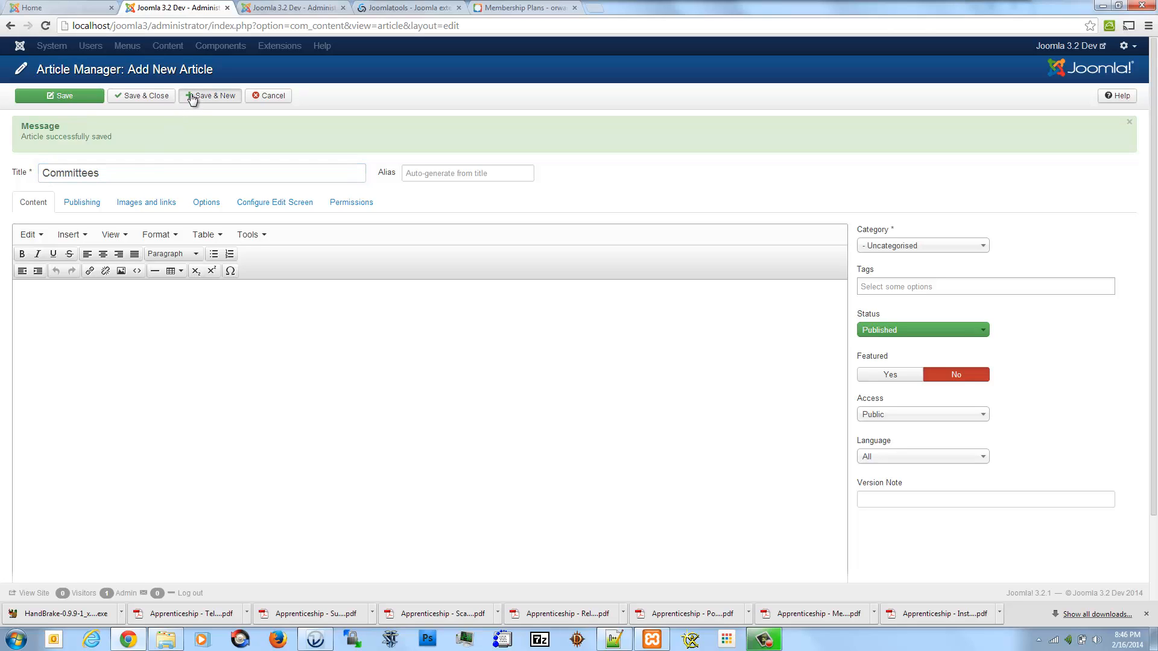
pyautogui.click(192, 97)
pyautogui.click(269, 96)
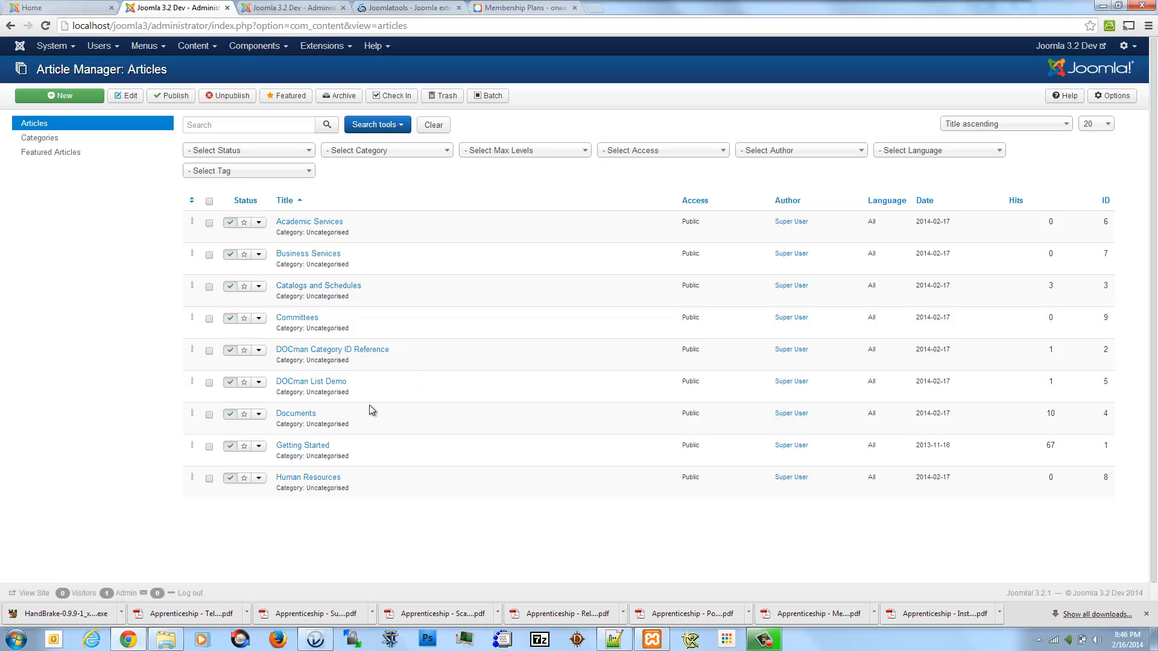
# - Open the DOCman categories manager in a separate browser tab and return to the article list
pyautogui.click(269, 55)
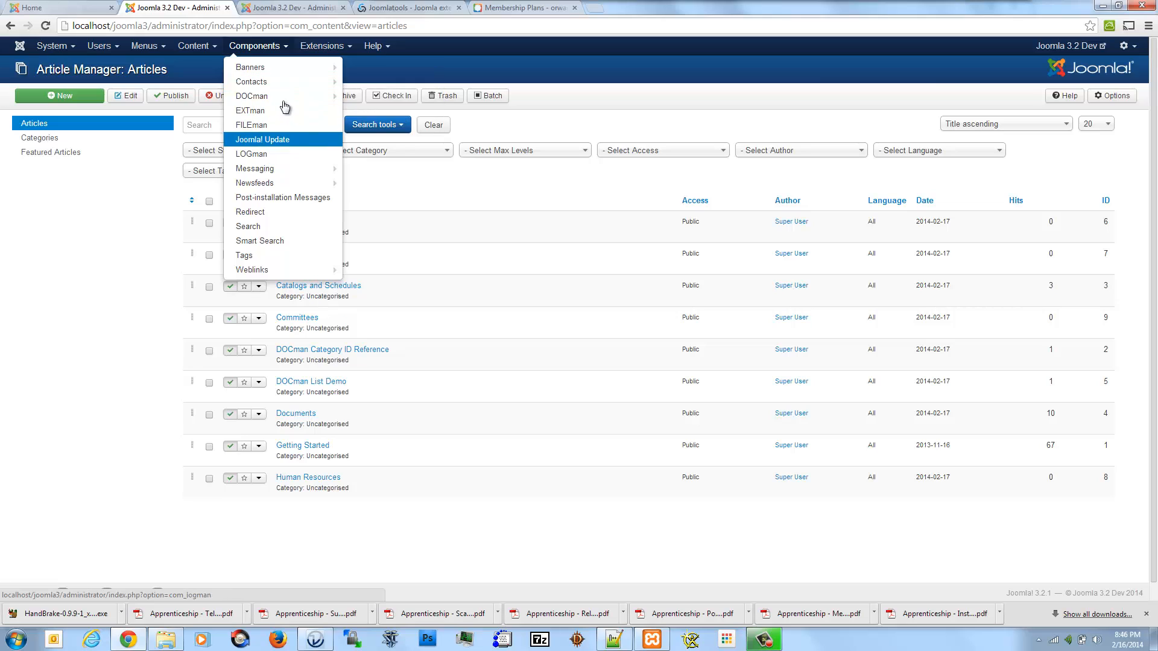
pyautogui.moveTo(287, 98)
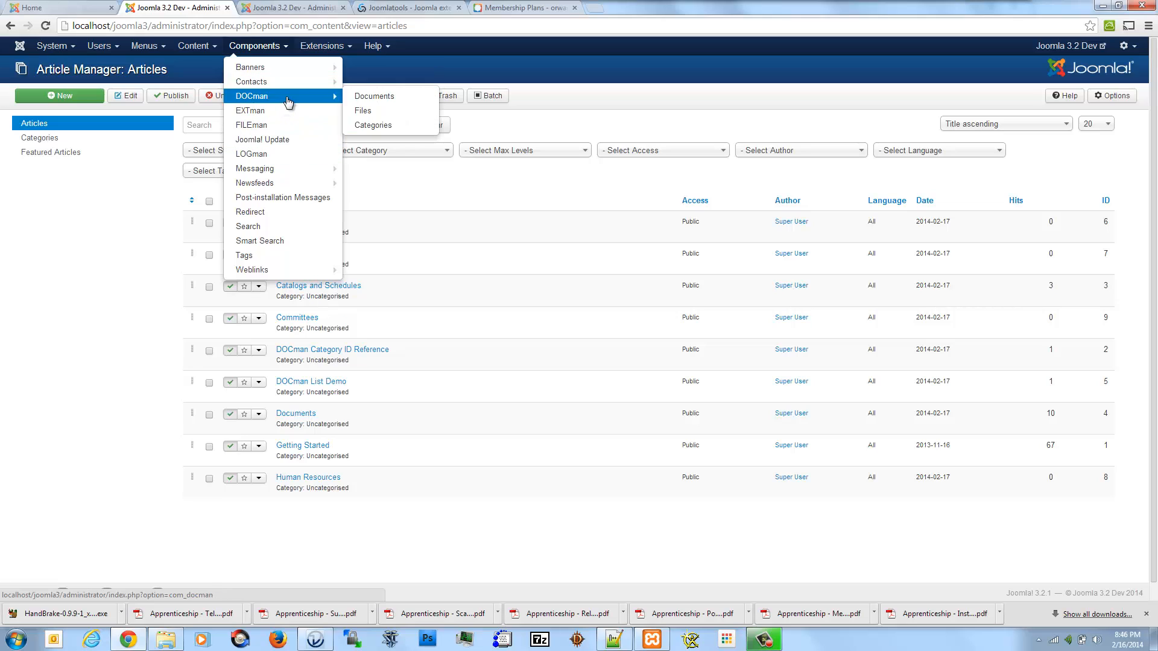
pyautogui.middleClick(362, 126)
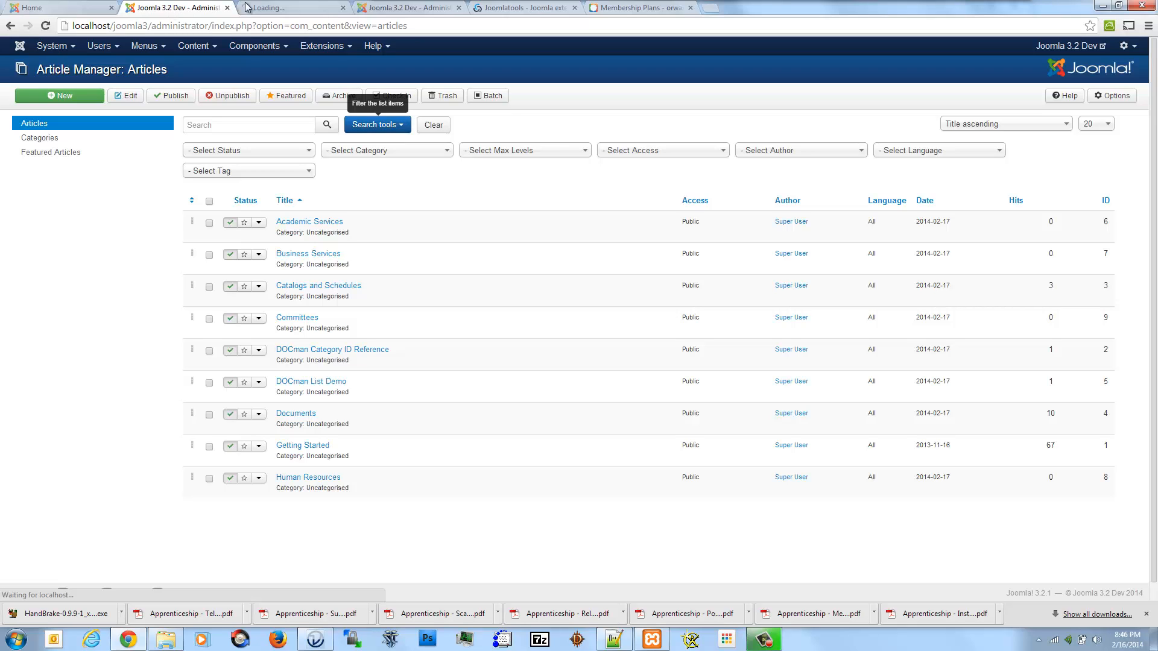
pyautogui.hotkey('ctrl', 'Tab')
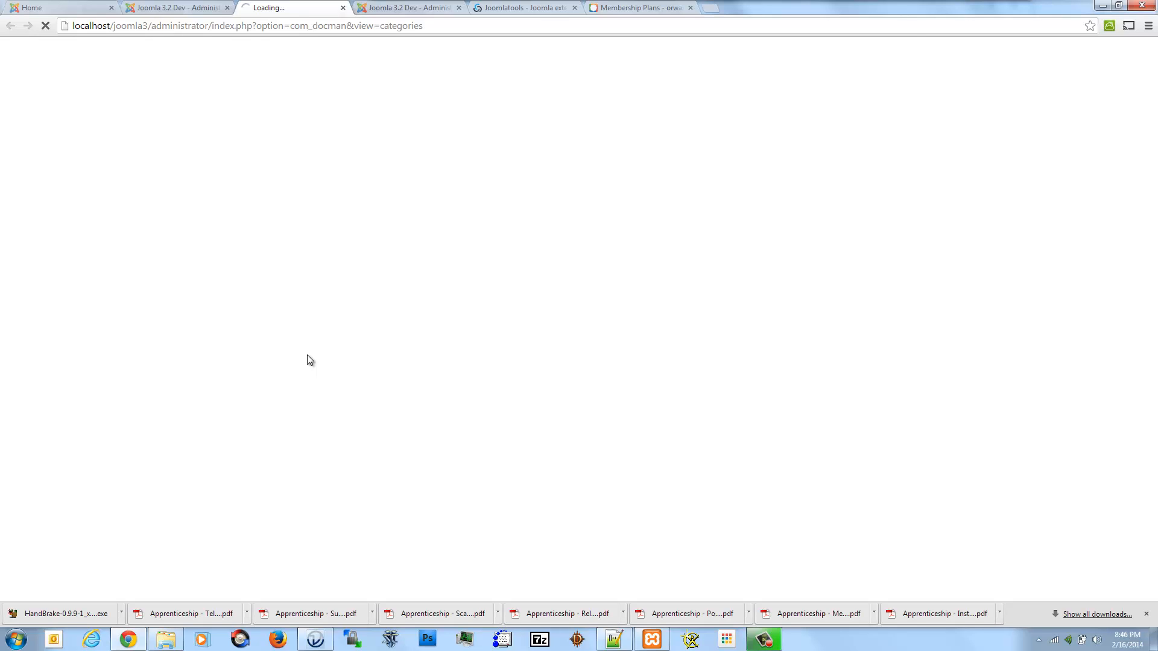
pyautogui.hotkey('ctrl', 'shift', 'Tab')
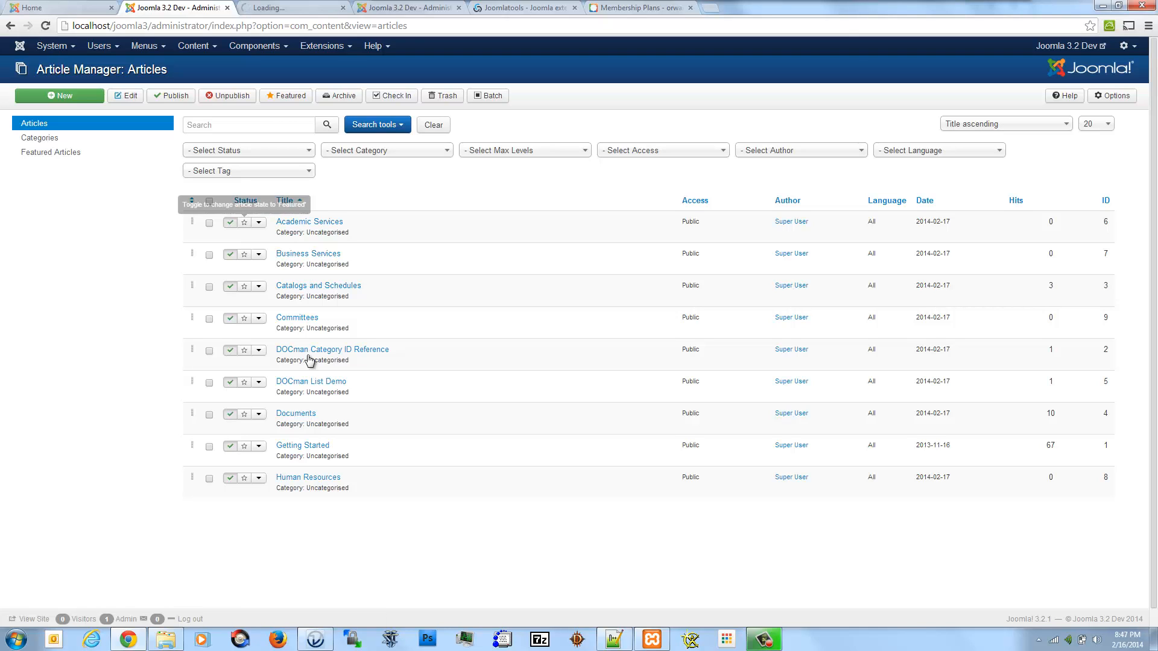
# - Open the Main Menu's list of menu items in the Menu Manager, cancelling the new menu form
pyautogui.click(148, 46)
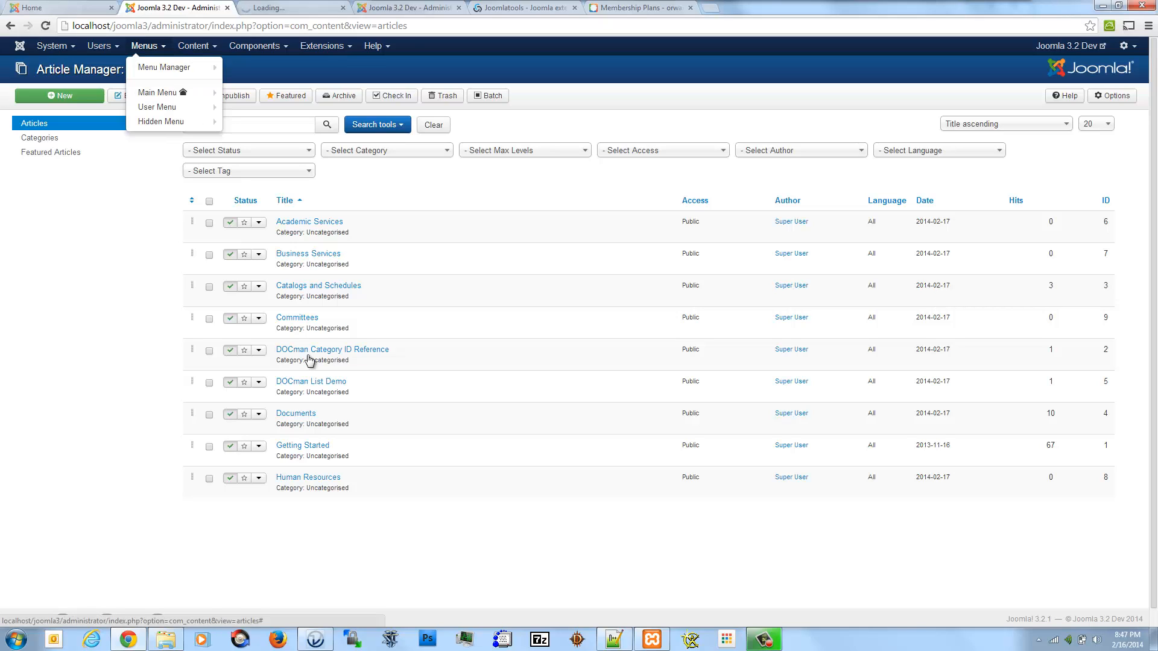
pyautogui.click(164, 67)
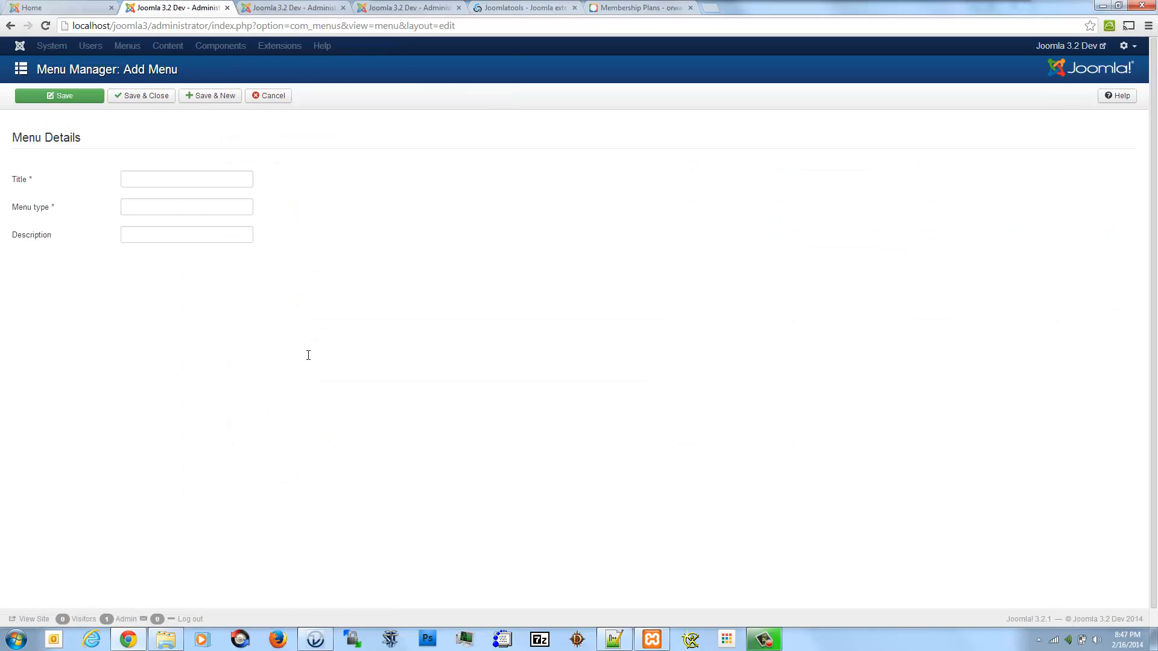
pyautogui.click(268, 96)
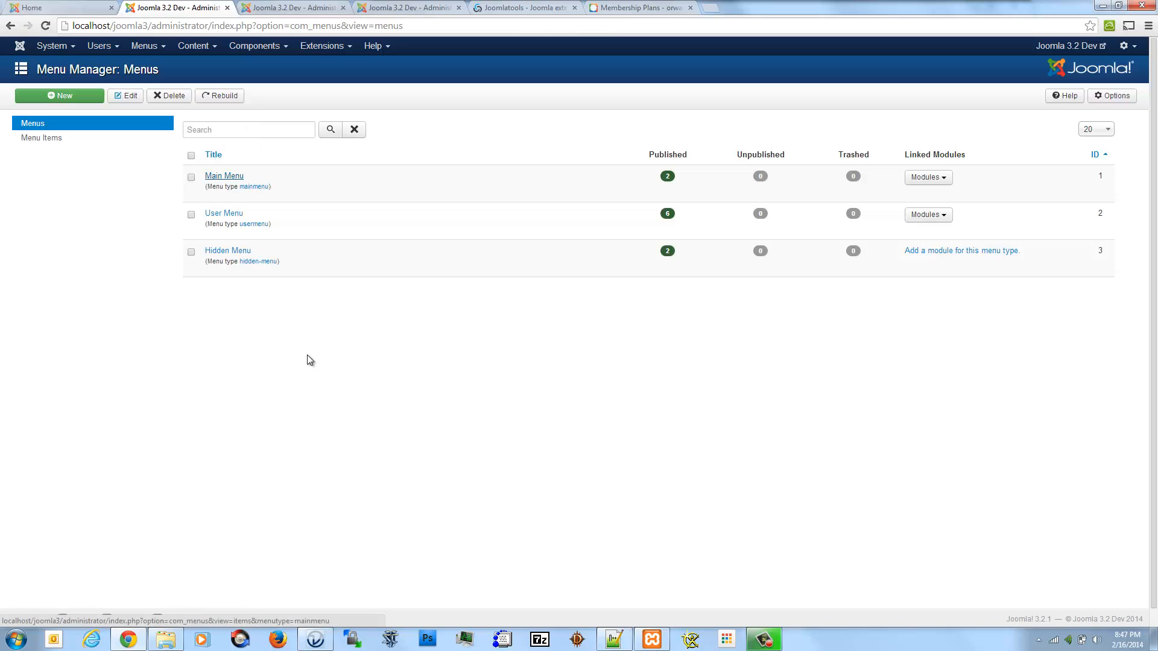
pyautogui.click(224, 177)
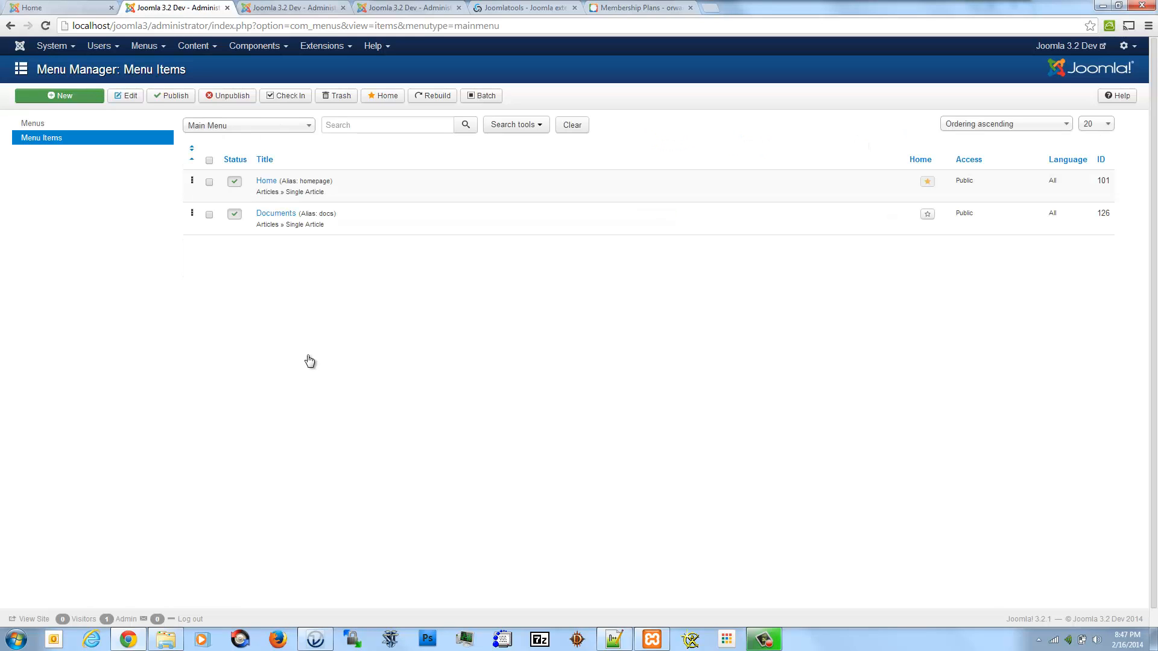
# - Start a new Main Menu item of type Single Article with the title Academic Services
pyautogui.click(59, 96)
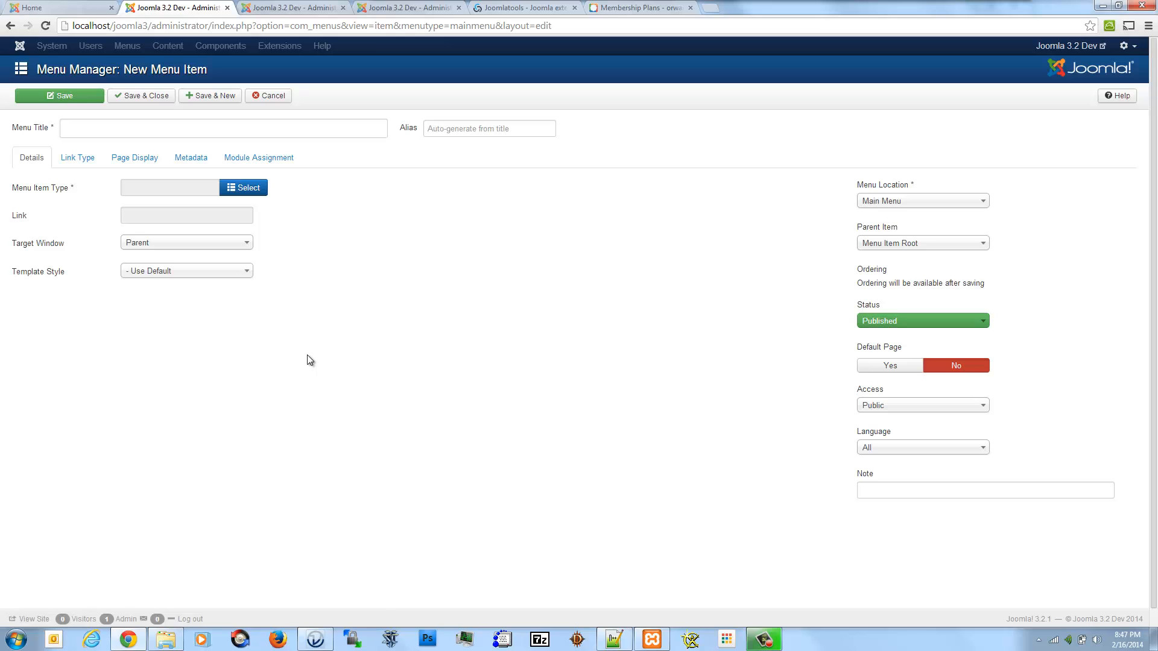
pyautogui.click(243, 188)
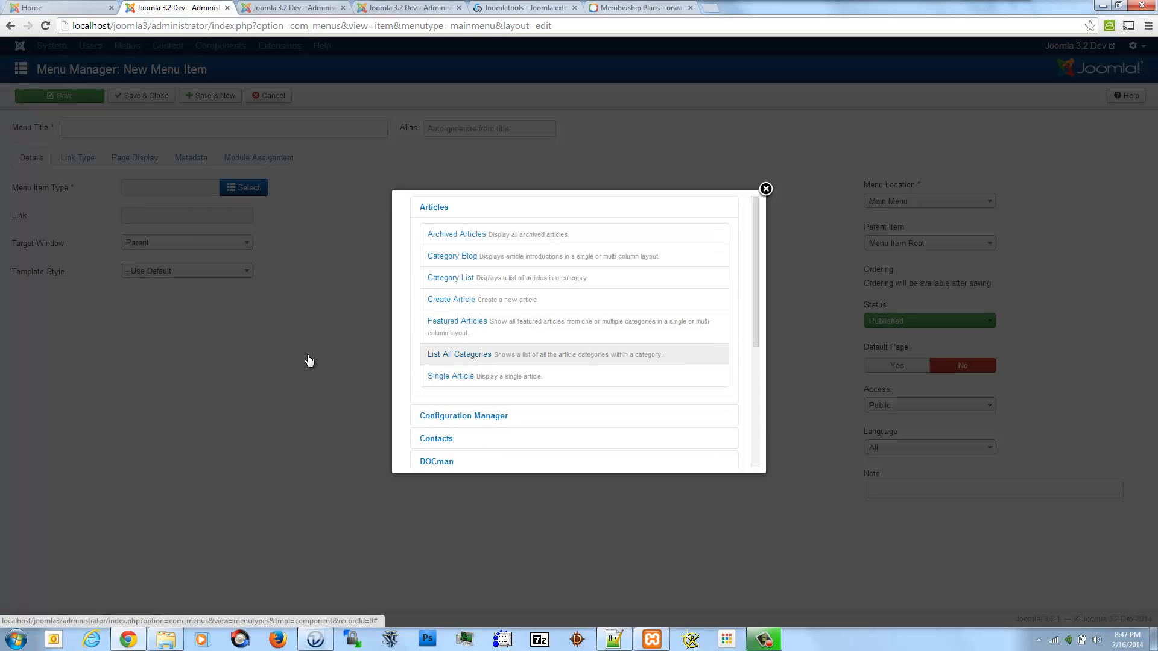
pyautogui.click(448, 375)
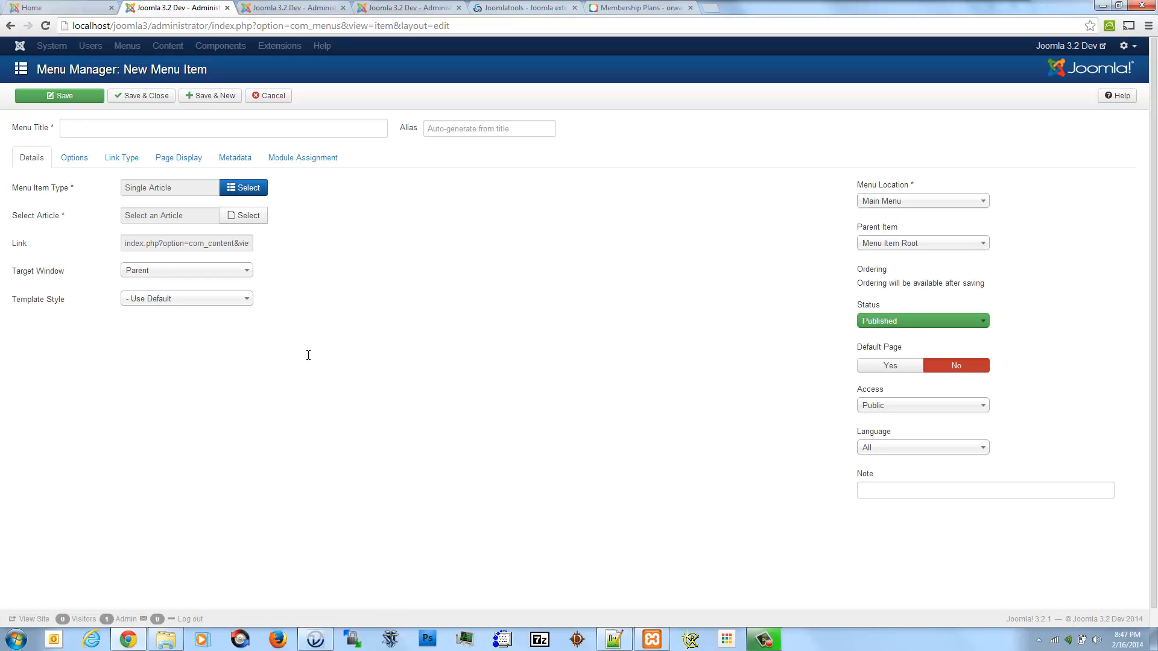
pyautogui.write('A')
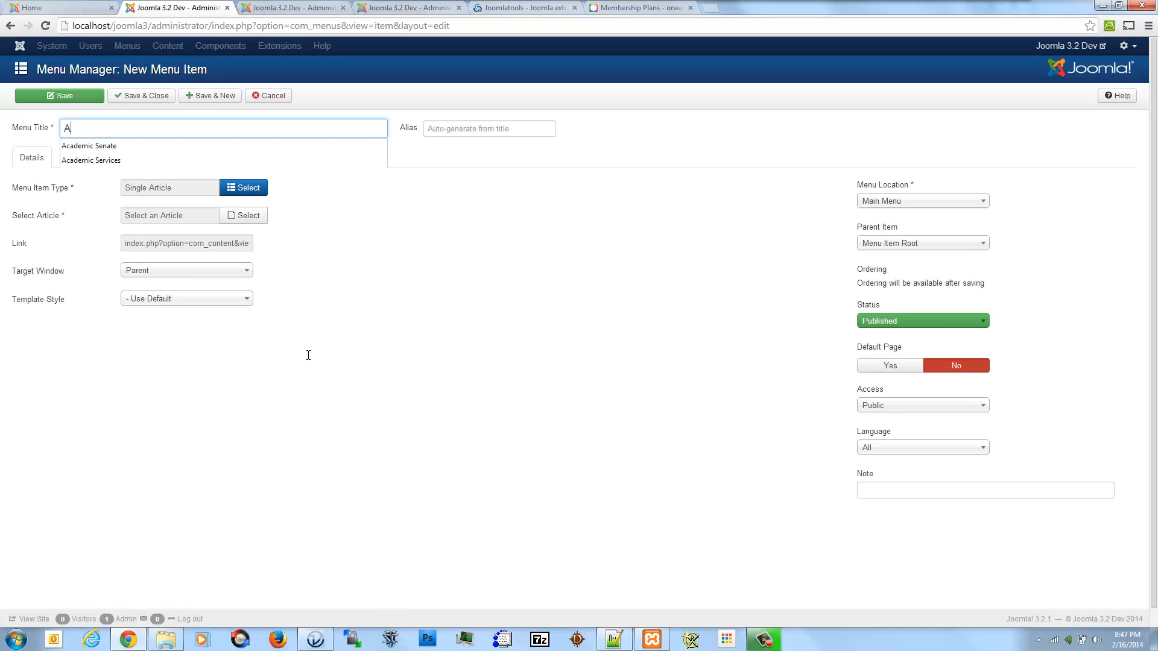
pyautogui.write('cademic Services')
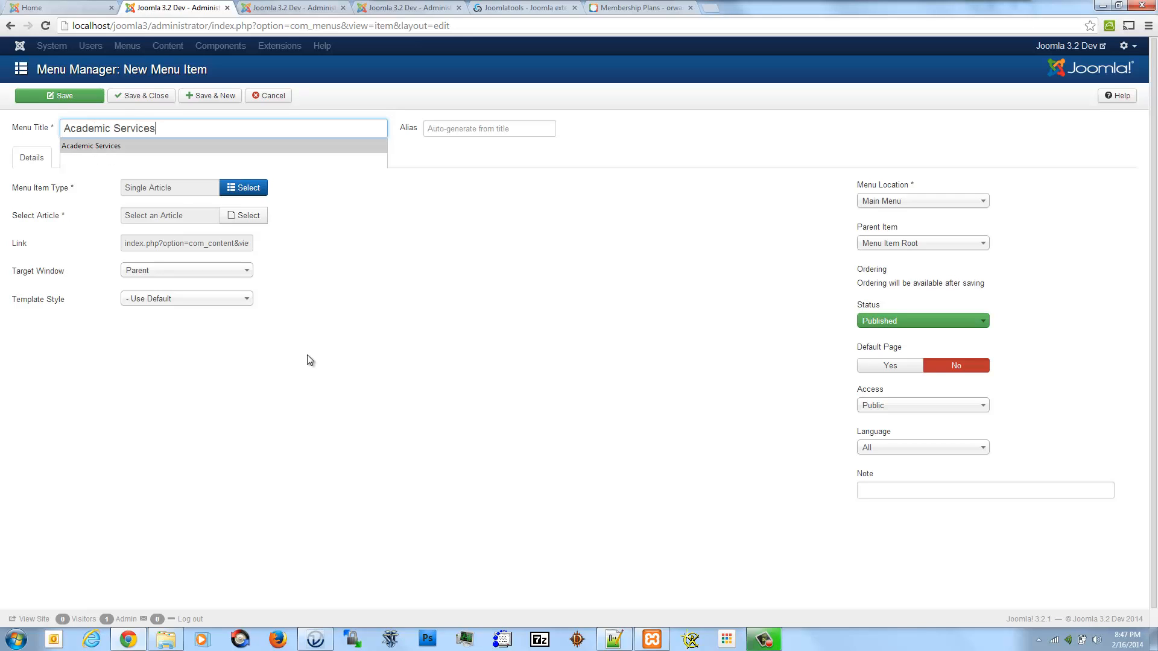
# - Link the menu item to the Academic Services article and save it, continuing with another new item
pyautogui.click(309, 356)
pyautogui.press('Return')
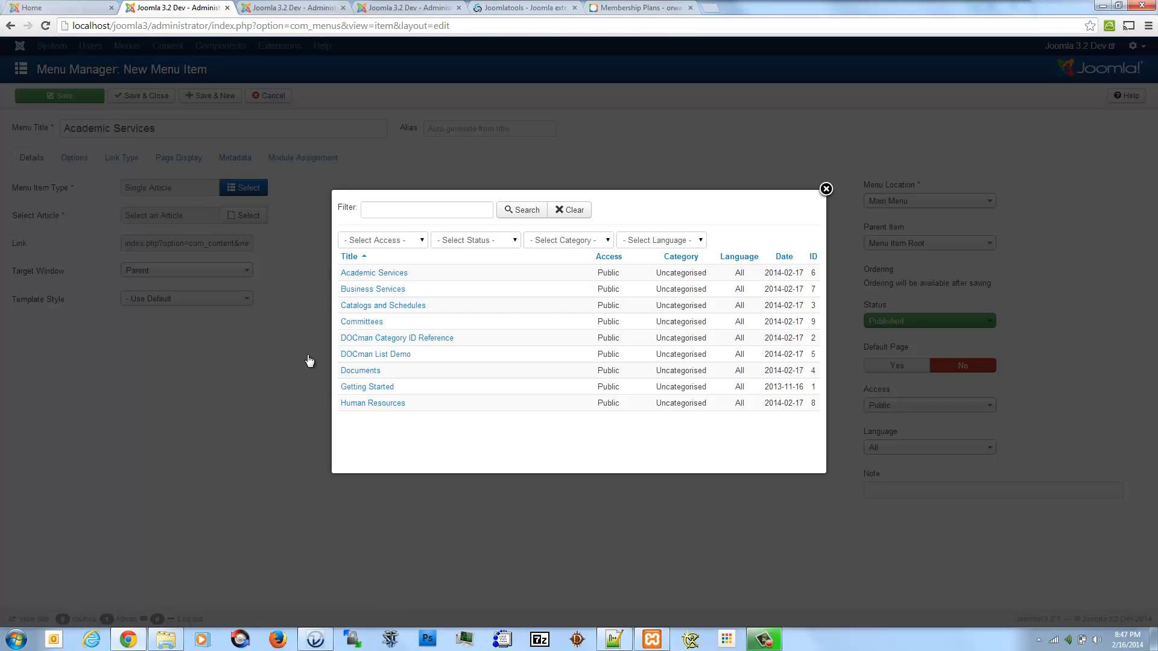
pyautogui.press('Tab')
pyautogui.press('Return')
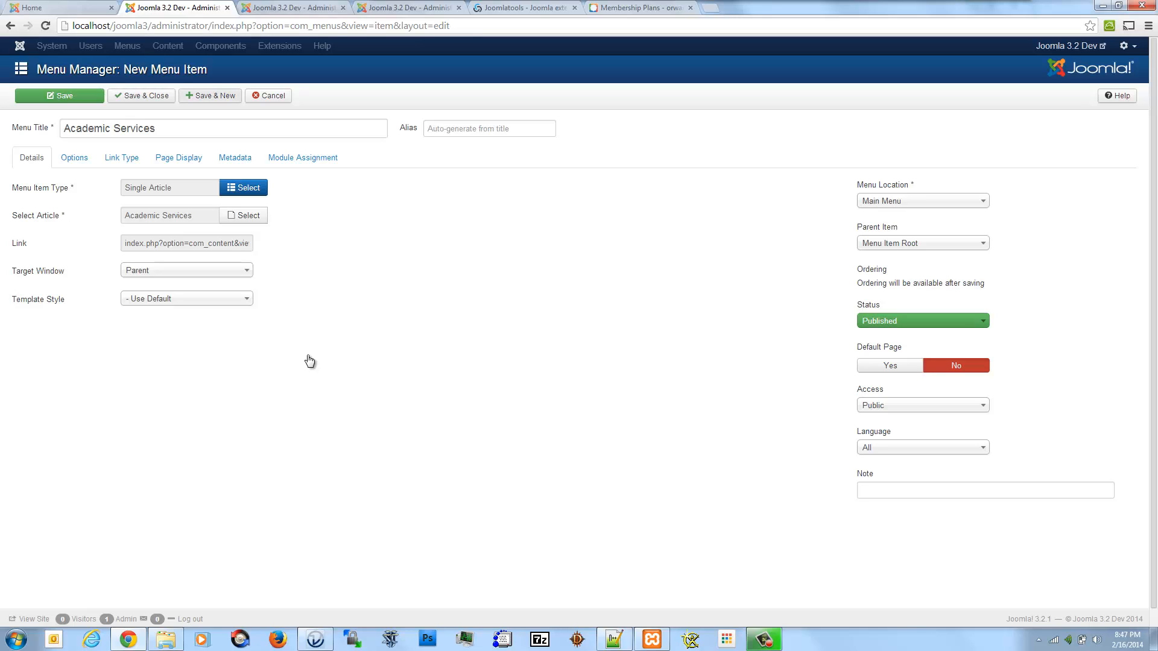
pyautogui.click(210, 96)
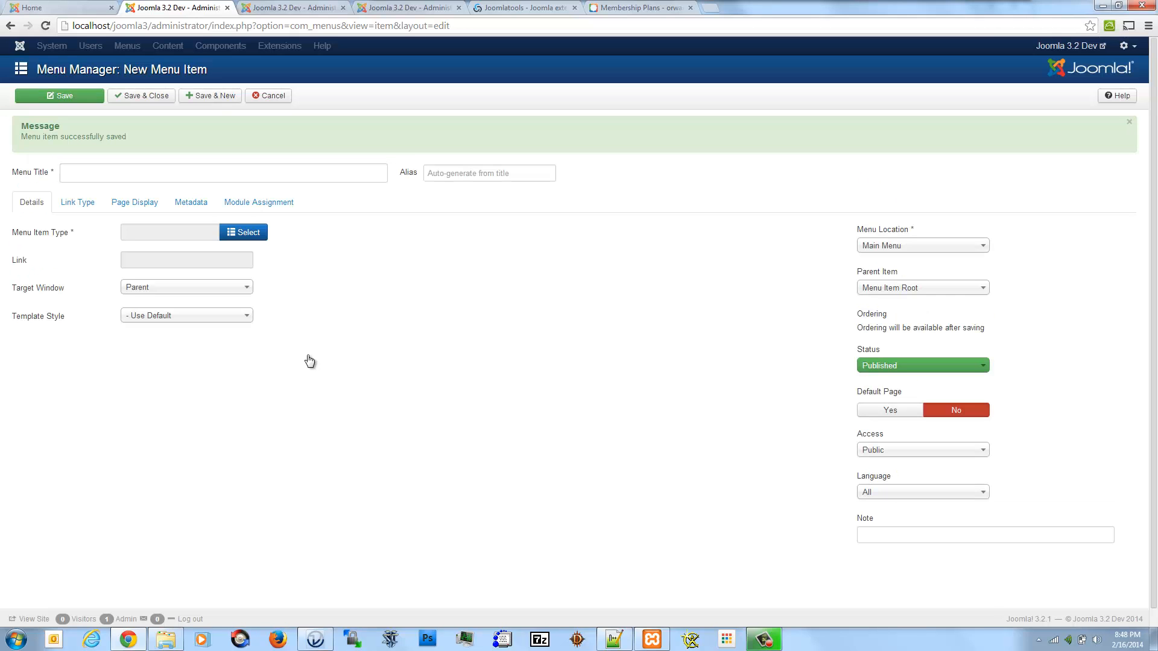
# - Set the blank menu item's type to Single Article and link it to the Business Services article
pyautogui.click(243, 232)
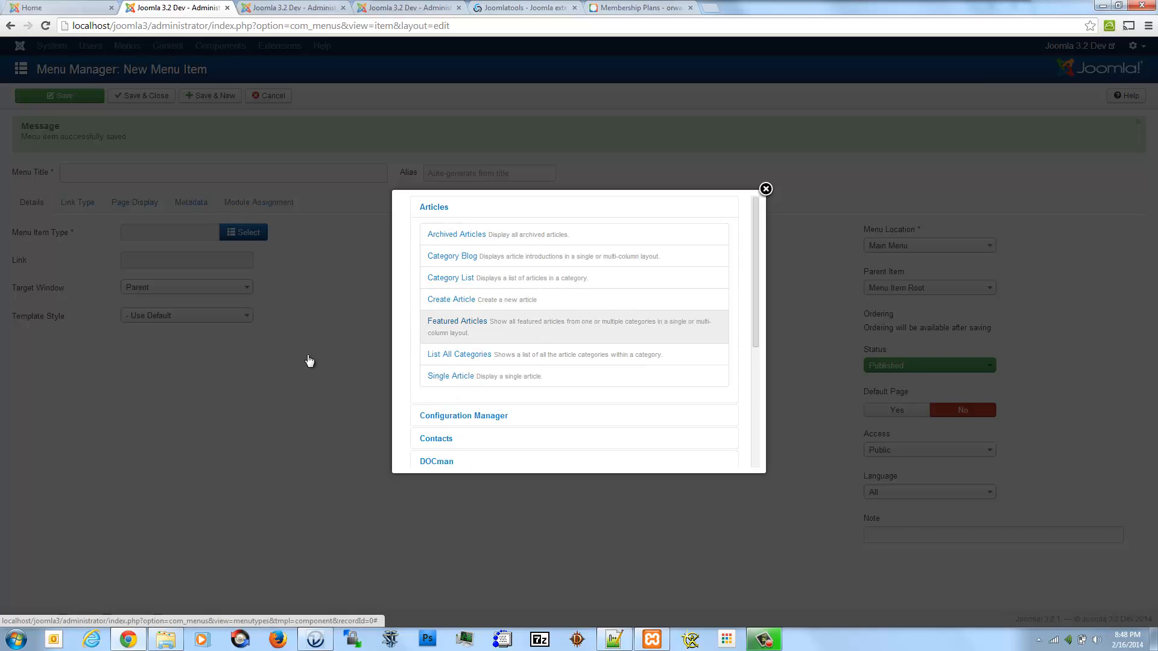
pyautogui.click(450, 376)
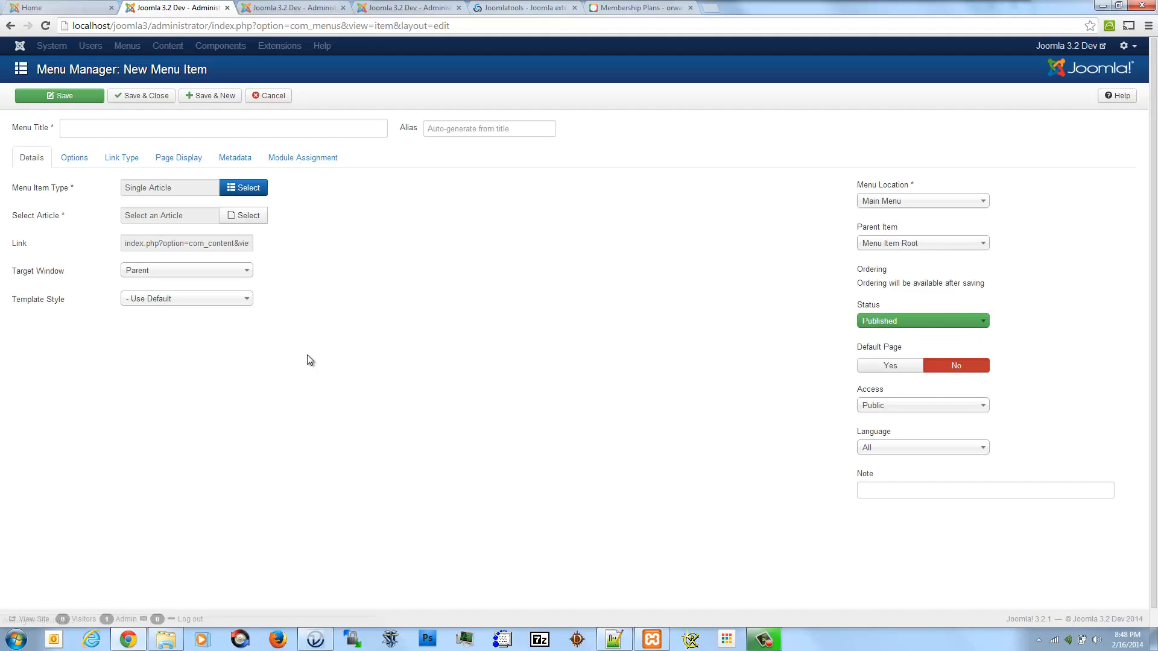
pyautogui.click(244, 216)
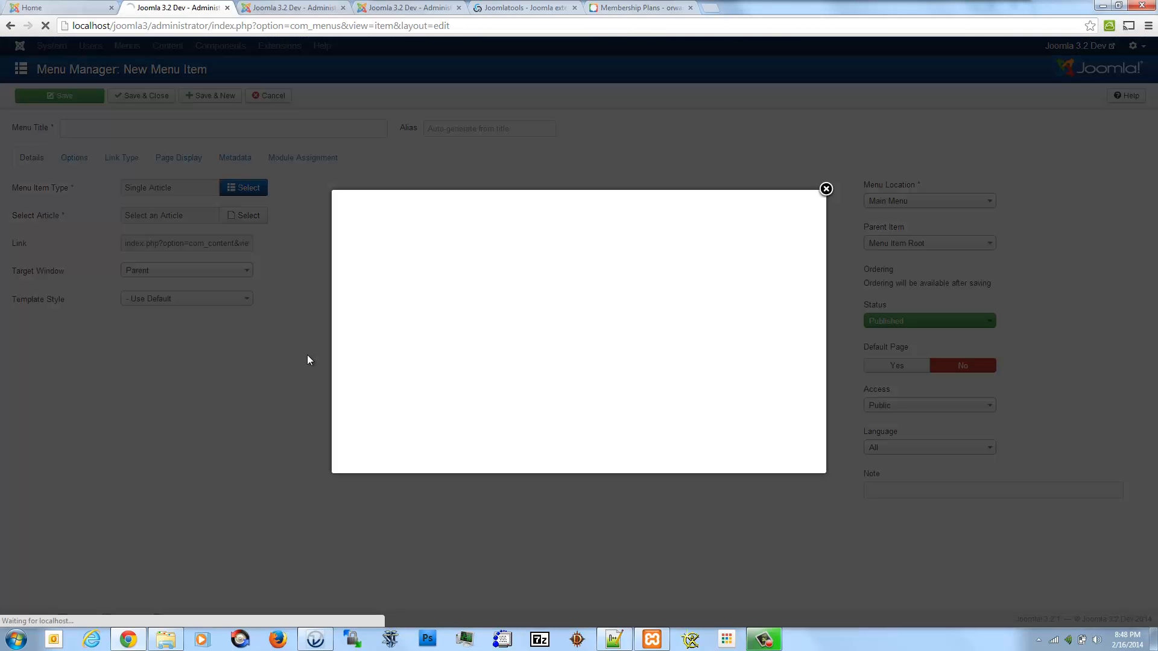
pyautogui.click(373, 289)
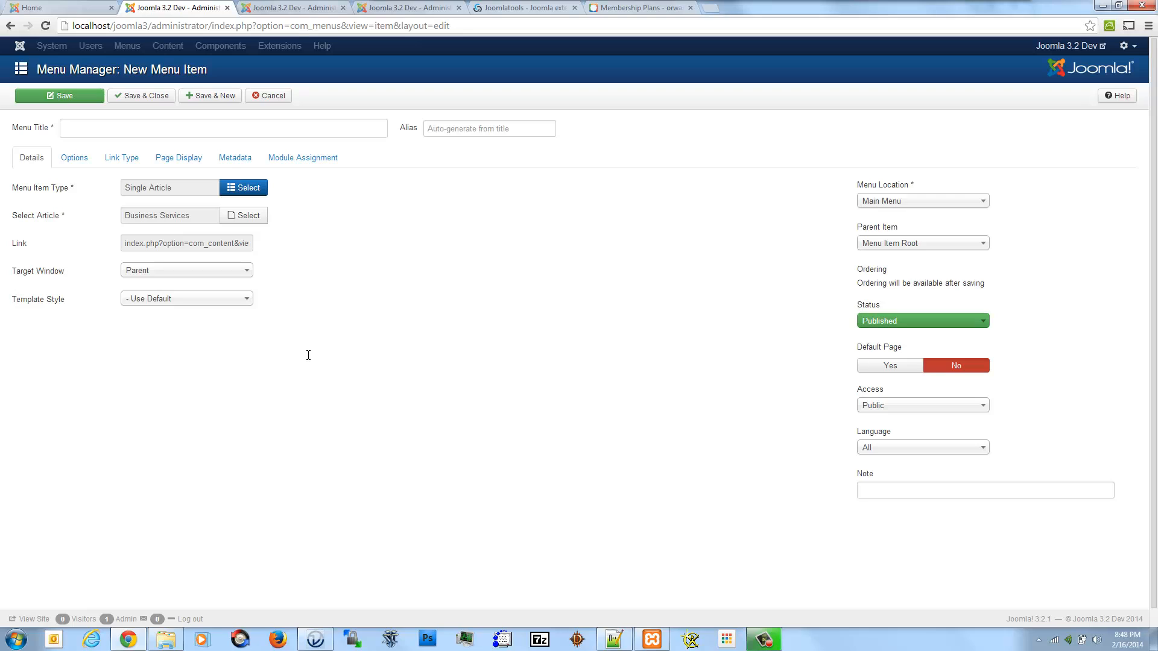
# - Title the menu item Business Services and save it, continuing with another new item
pyautogui.write('Busines')
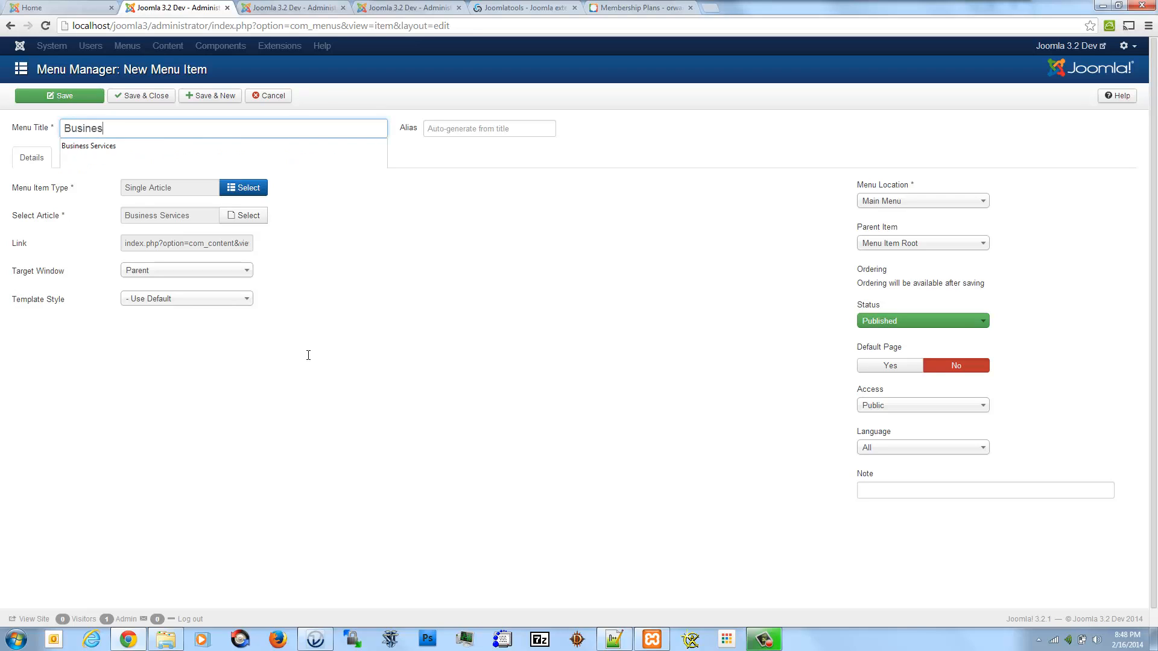
pyautogui.write('s')
pyautogui.press('Down')
pyautogui.press('Return')
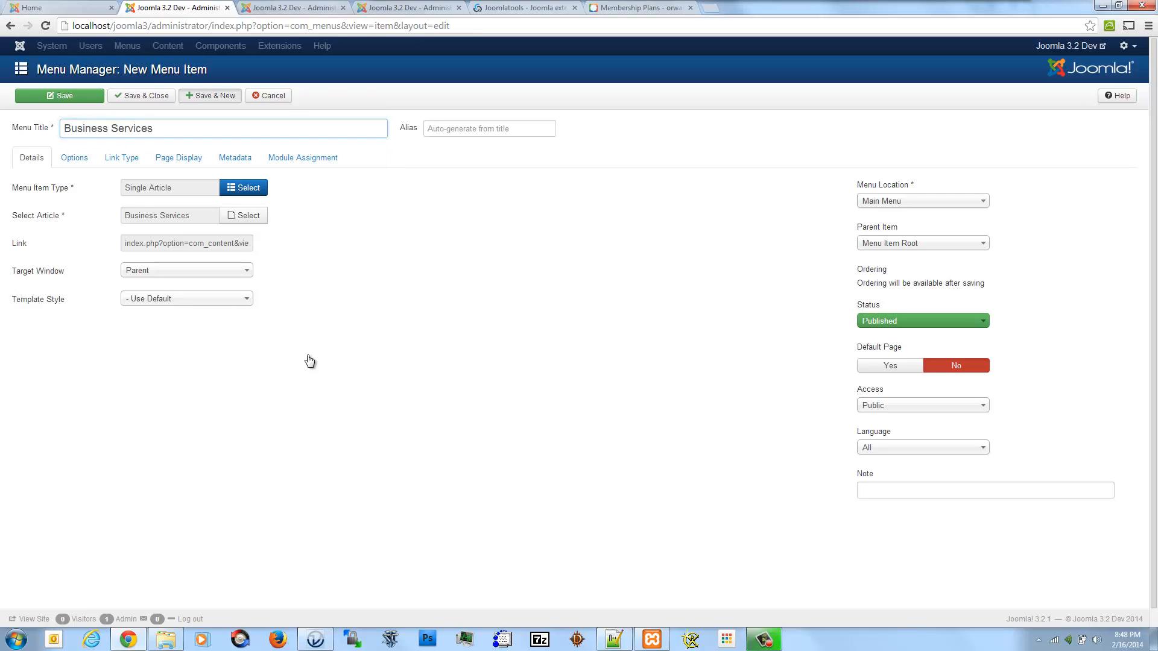
pyautogui.click(210, 96)
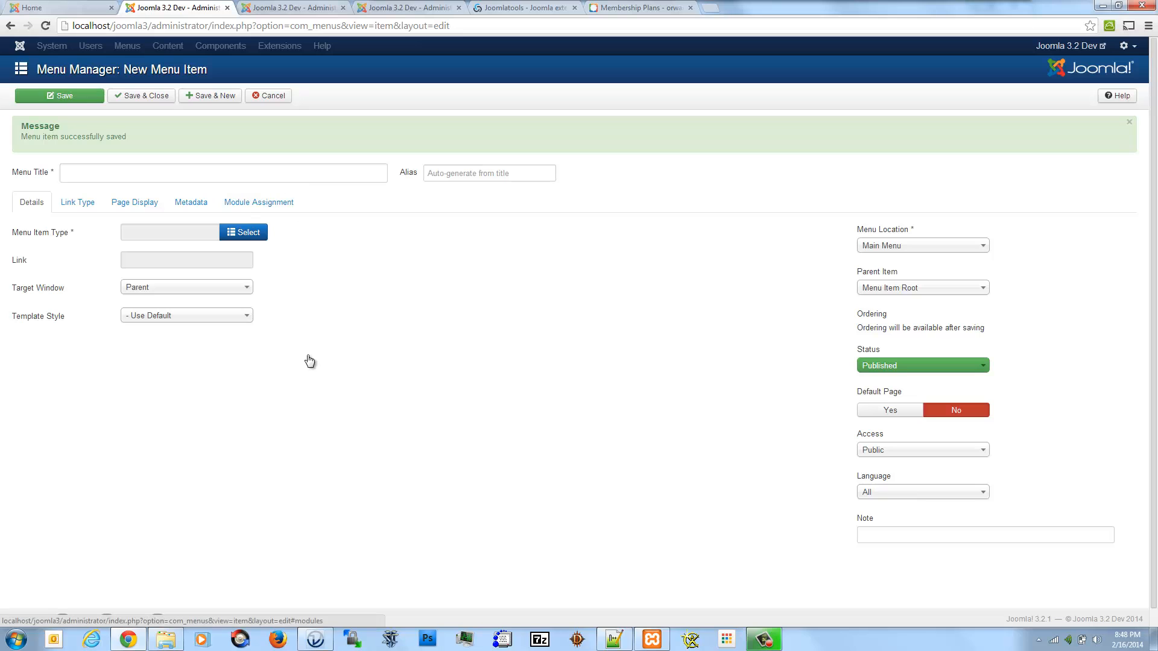
# - Create a Single Article menu item titled Committees, linked to the Committees article, and save it, continuing with another new item
pyautogui.click(243, 233)
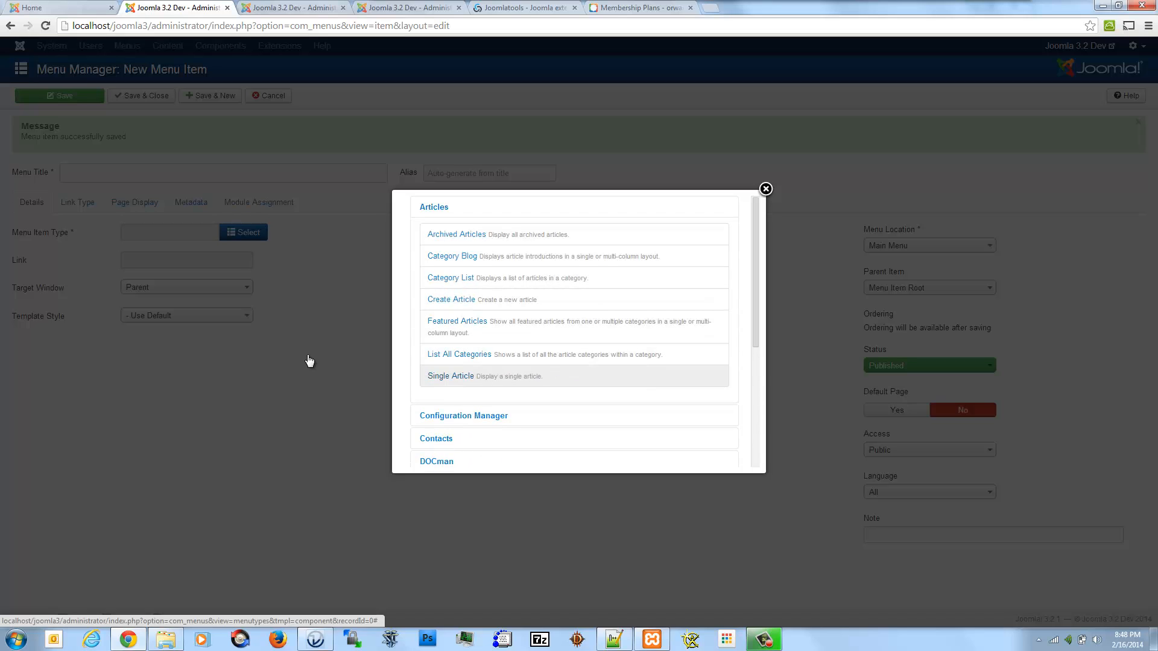
pyautogui.click(451, 376)
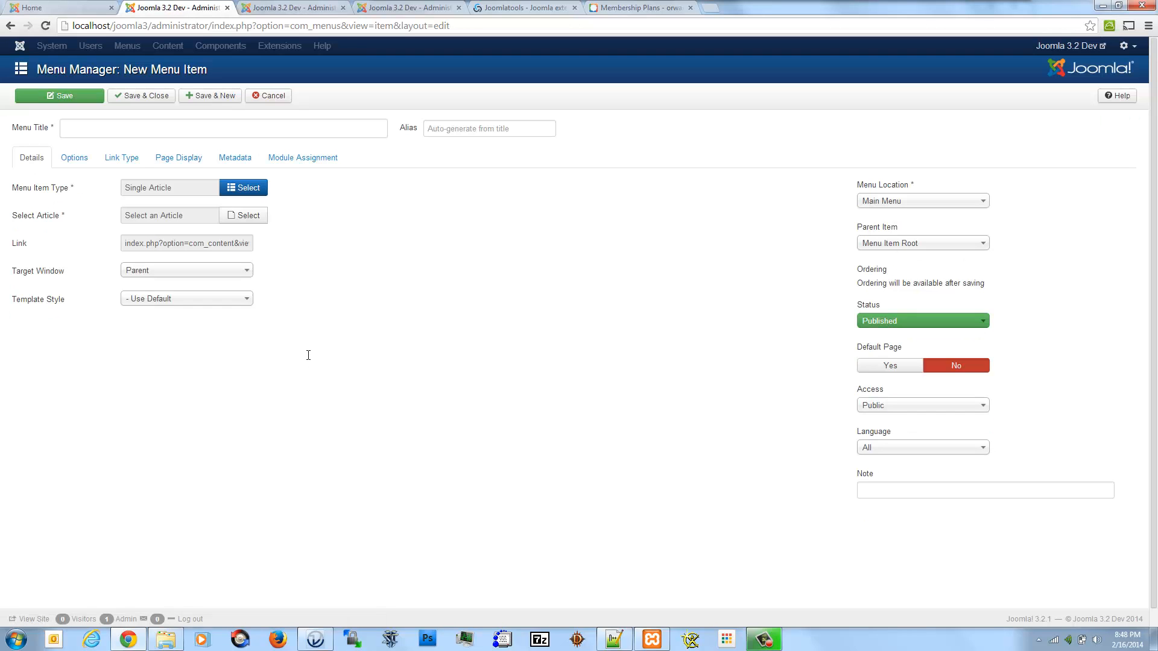
pyautogui.write('Committ')
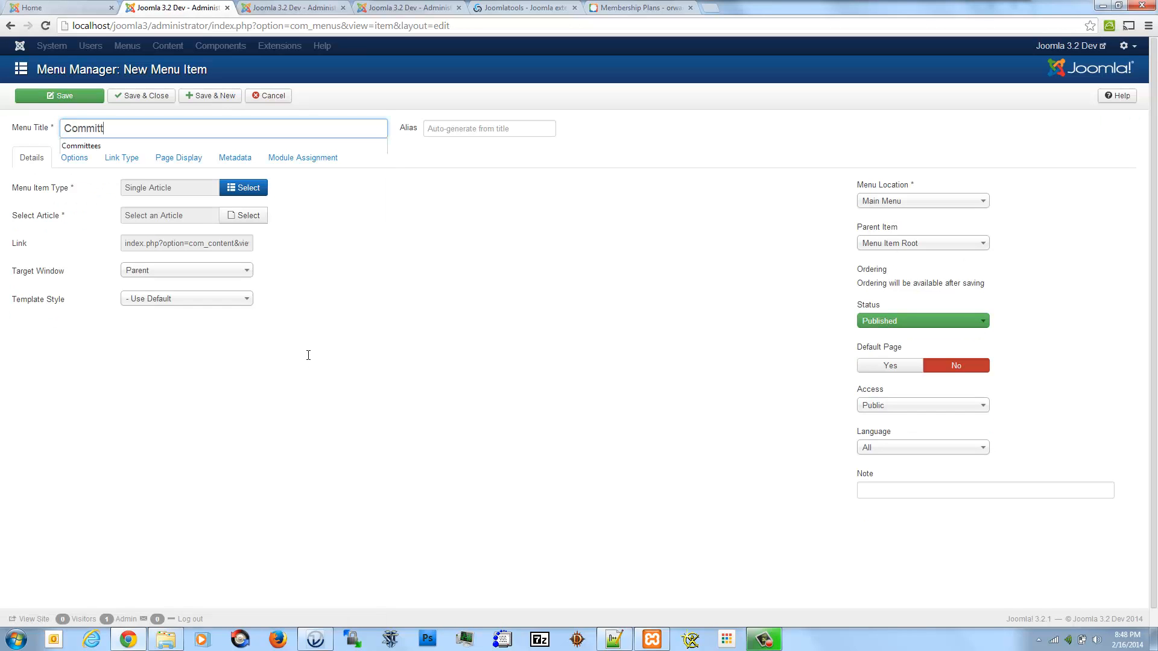
pyautogui.write('ees')
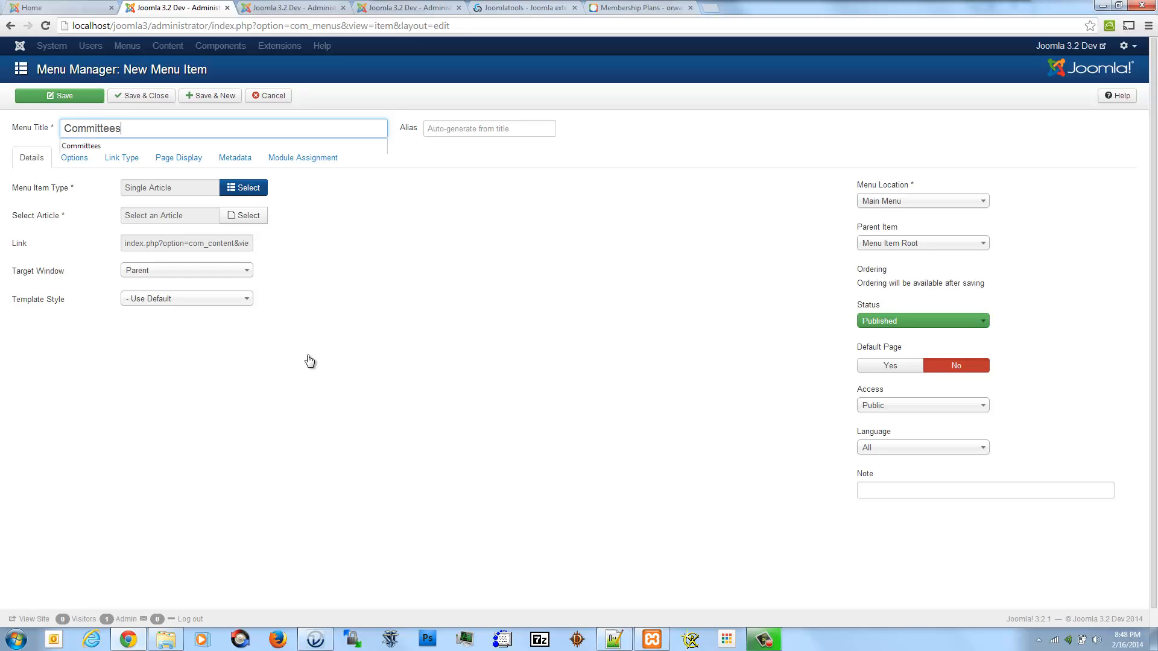
pyautogui.click(244, 215)
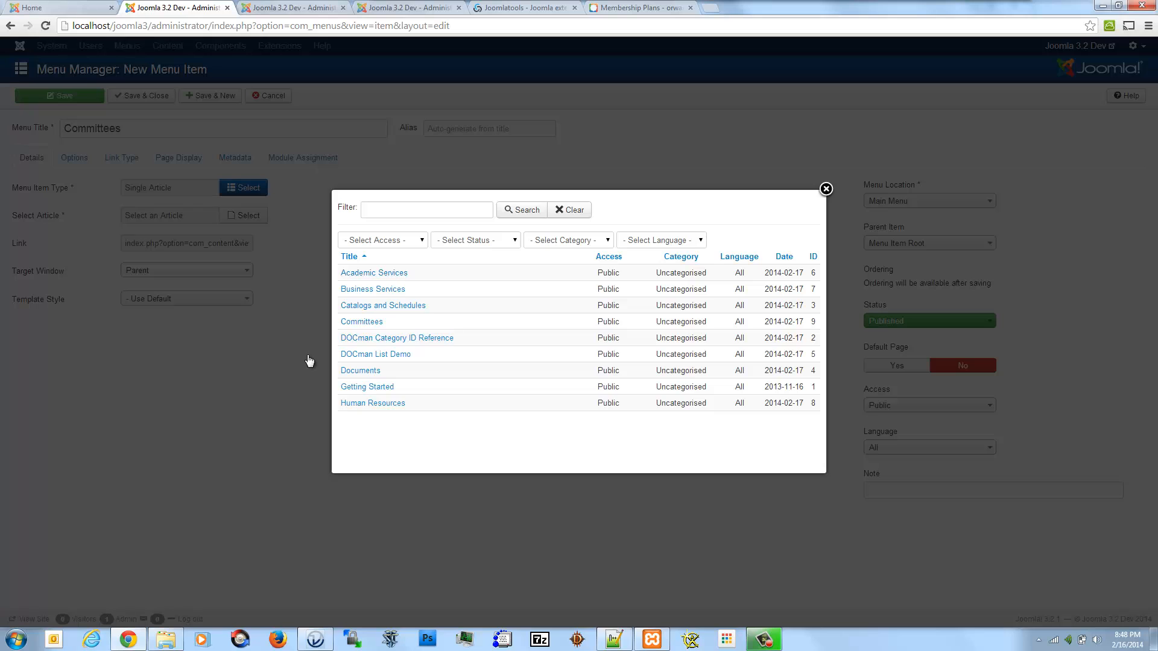
pyautogui.click(309, 361)
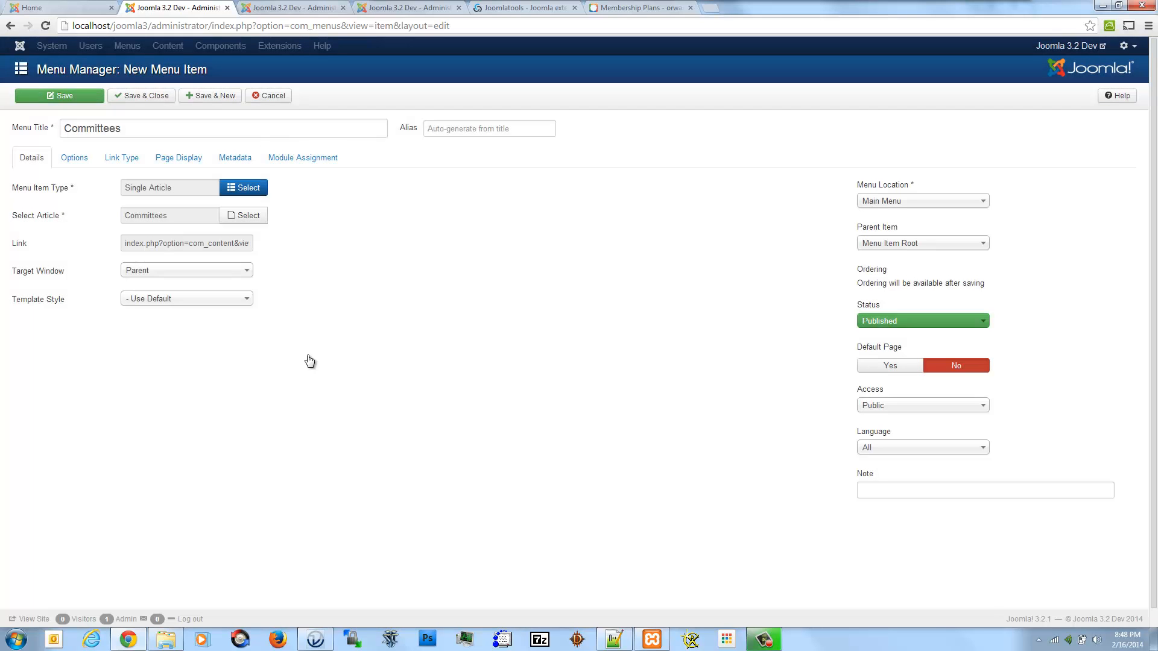
pyautogui.click(209, 96)
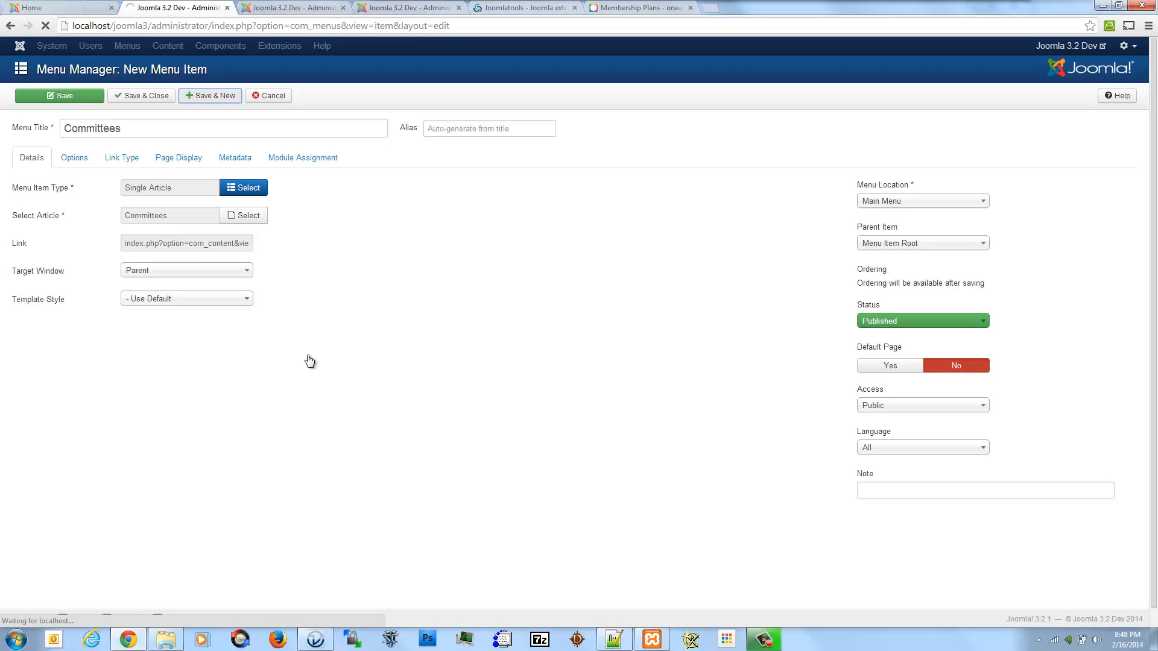
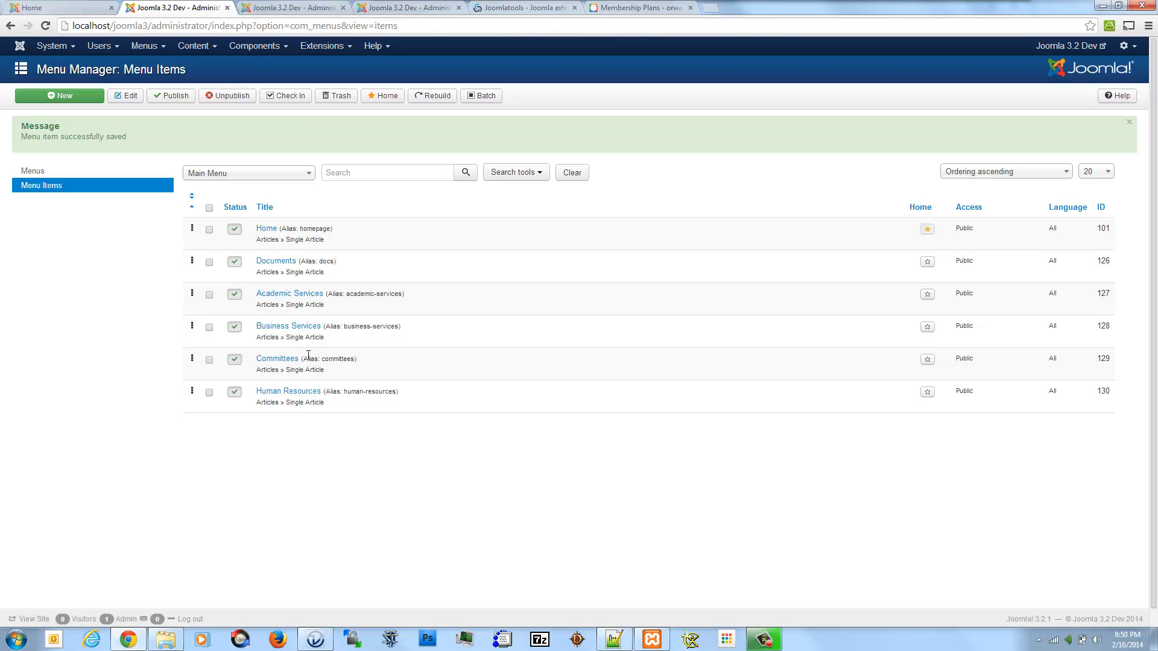
# - Reload the site's front-end home page and view the Academic Services page through its new menu item
pyautogui.hotkey('ctrl', '1')
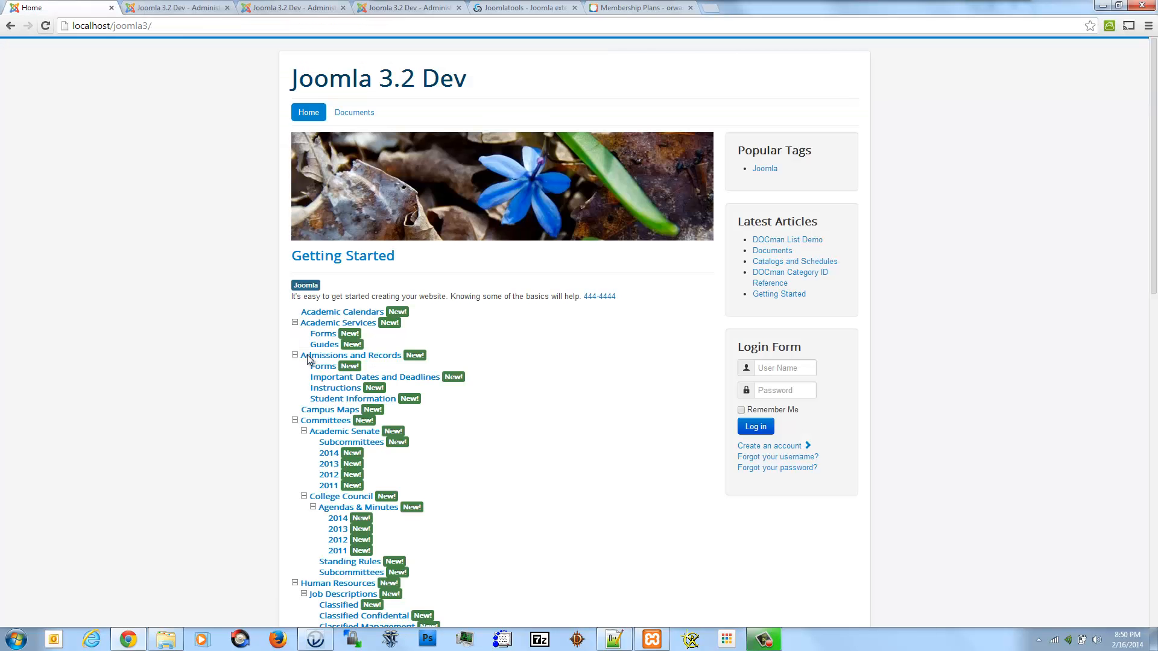
pyautogui.press('F5')
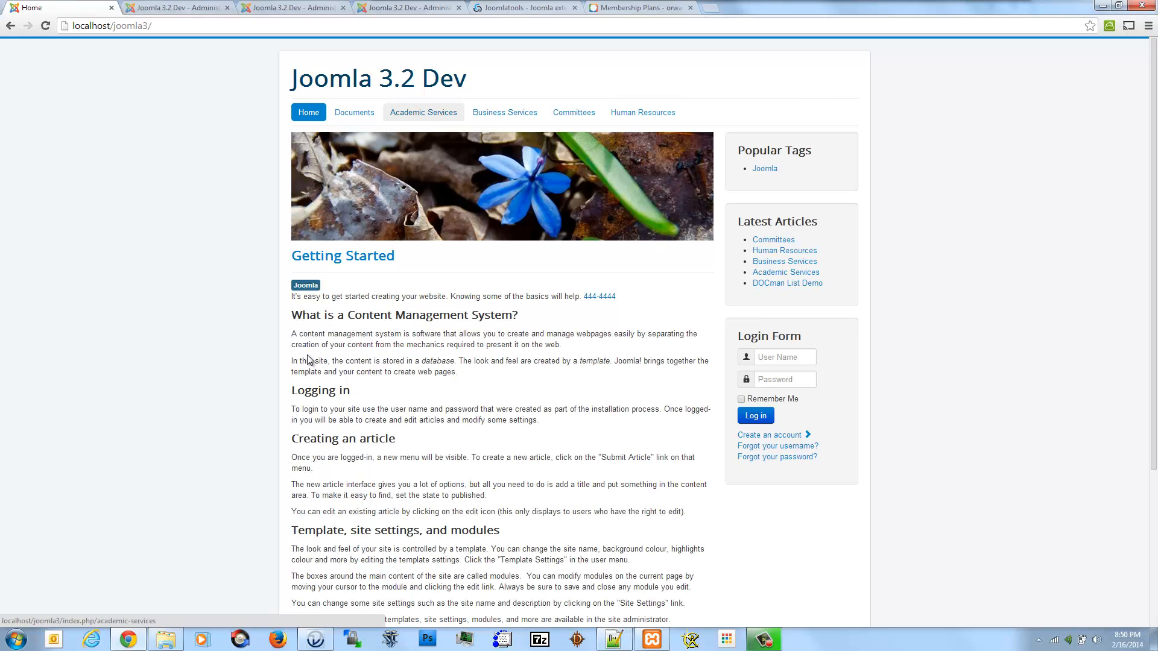
pyautogui.press('Tab')
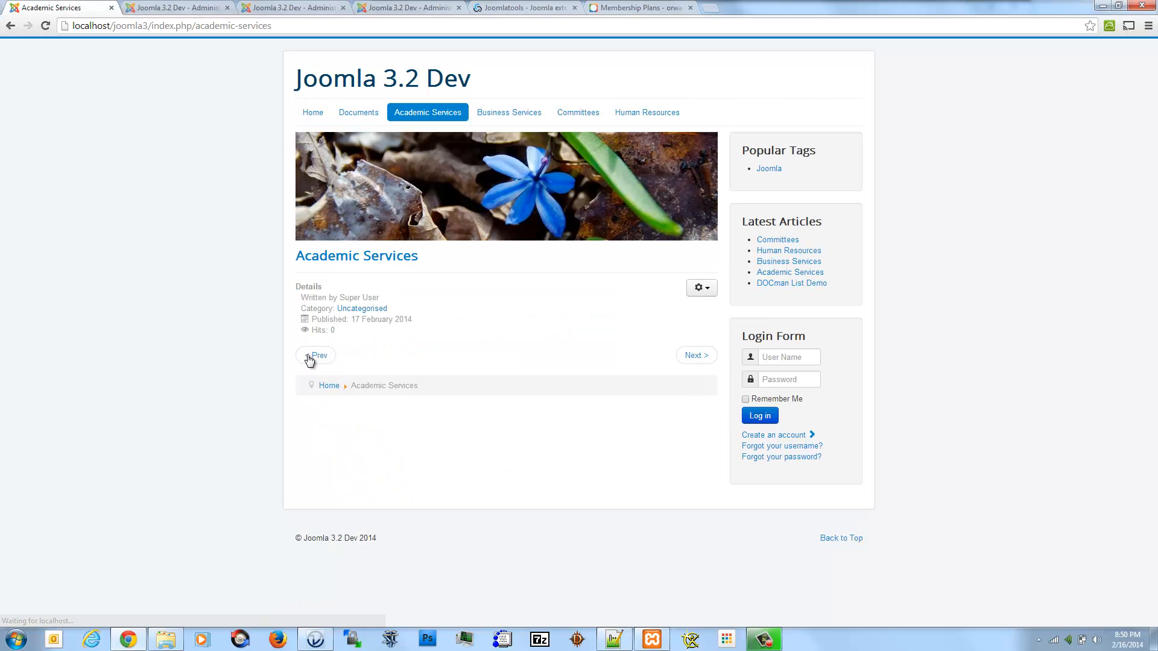
# - Return to the administrator tab and open the Academic Services article for editing from the Article Manager
pyautogui.hotkey('ctrl', 'Tab')
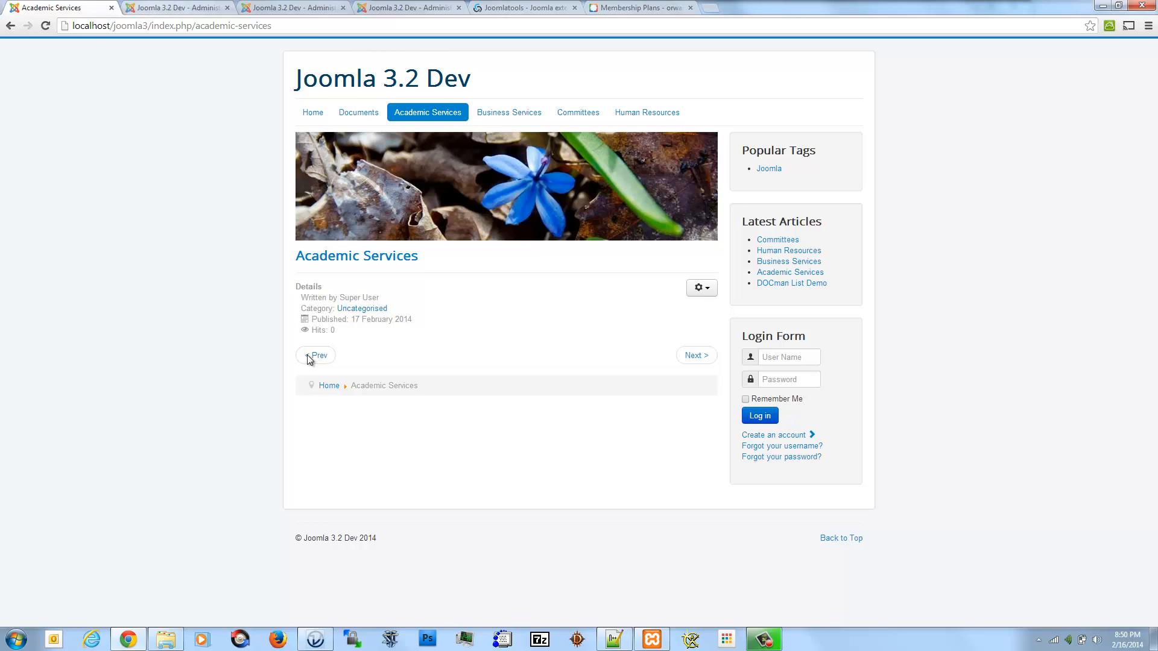
pyautogui.click(197, 45)
pyautogui.moveTo(212, 68)
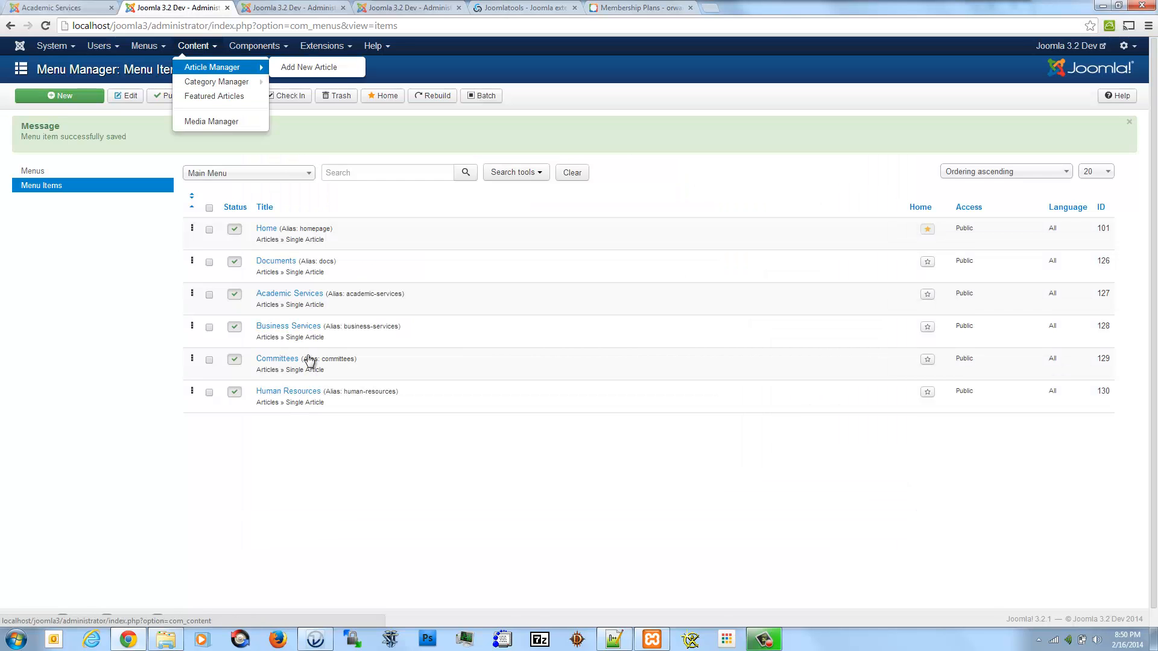
pyautogui.click(213, 68)
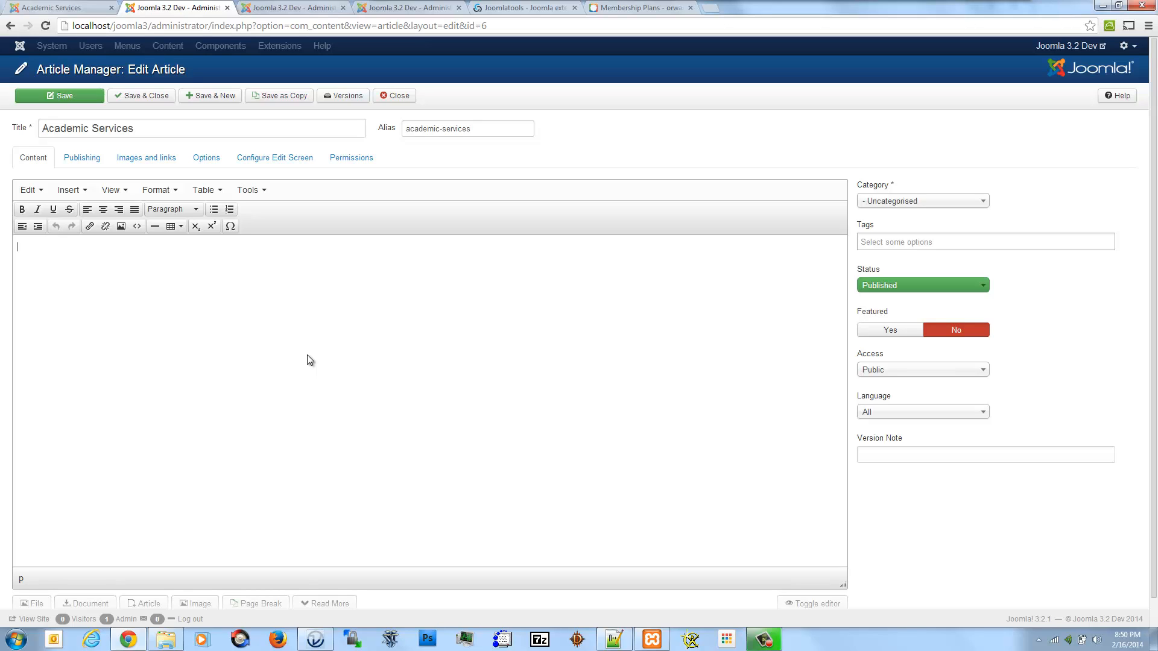
# - Write "Academic Services is available to help faculty members on campus." as the article's first paragraph
pyautogui.write('Academic Services is avialab')
pyautogui.press('BackSpace')
pyautogui.press('BackSpace')
pyautogui.press('BackSpace')
pyautogui.press('BackSpace')
pyautogui.press('BackSpace')
pyautogui.write('ailable to help faculty members')
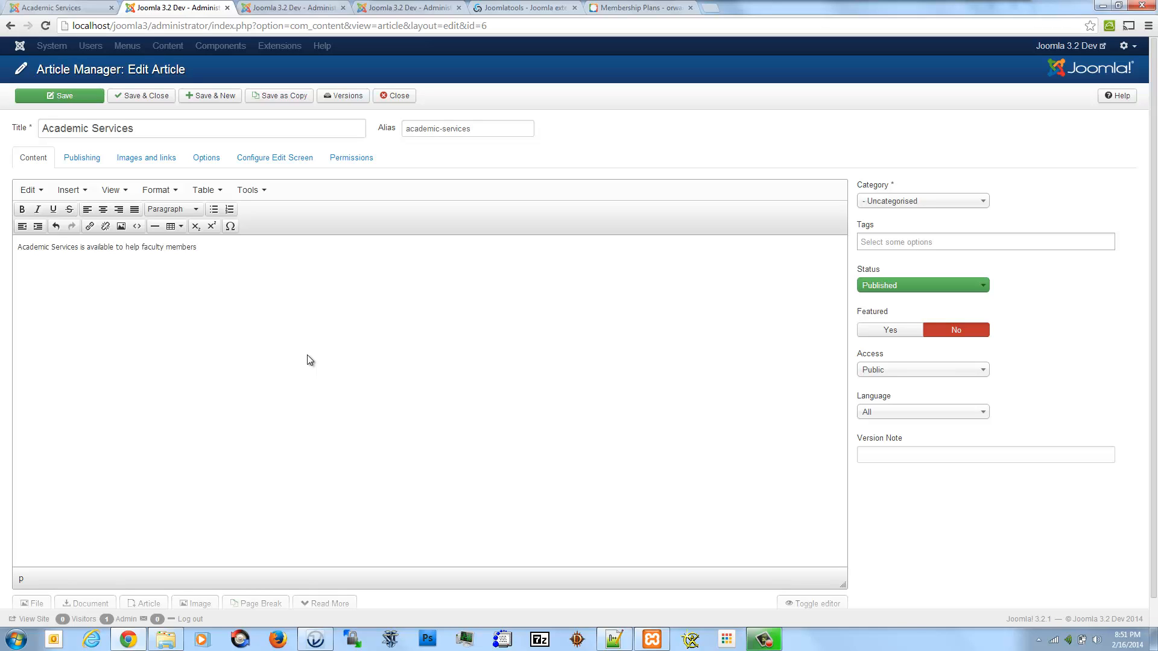
pyautogui.write(' on campus.')
# - Add a second paragraph reading "Here are the documents you may need as an instructor:"
pyautogui.press('Up')
pyautogui.write('H')
pyautogui.press('BackSpace')
pyautogui.write('re are the documents you may need as')
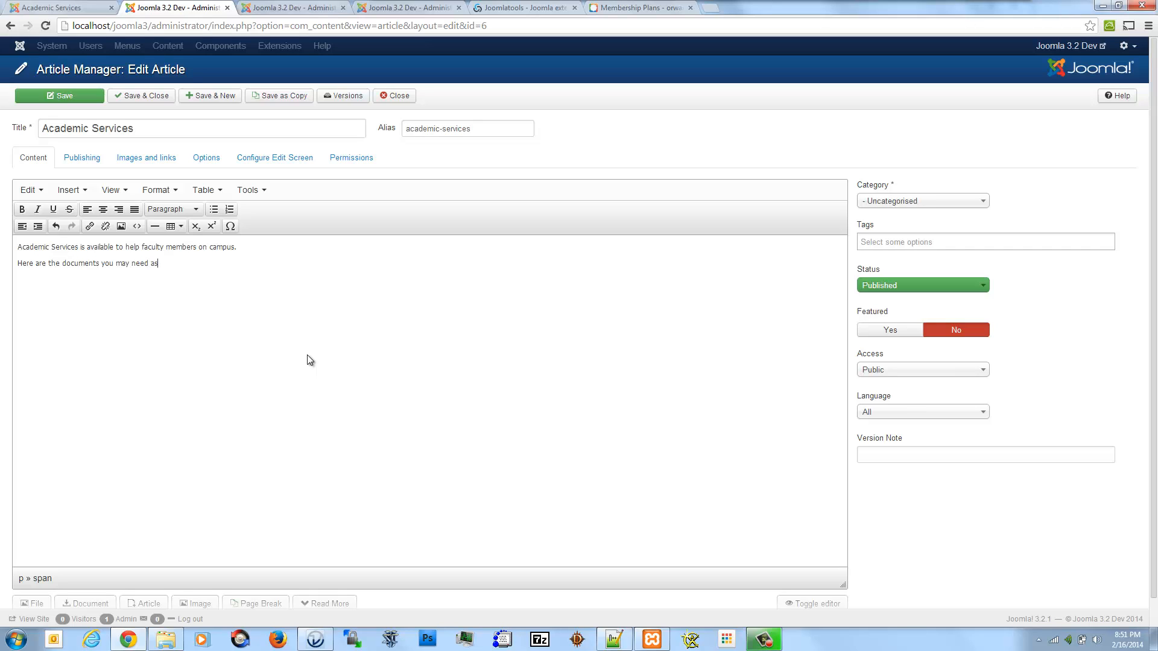
pyautogui.write(' an instructor:')
# - Add a DOCman List tag below the second paragraph with get_subfolders 3, leaving the category ID blank: "{docmanlist get_subfolders 3 }"
pyautogui.press('Return')
pyautogui.write('{docmanlist')
pyautogui.hotkey('shift', 'Right')
pyautogui.press('End')
pyautogui.write('get_subfolders 3 ')
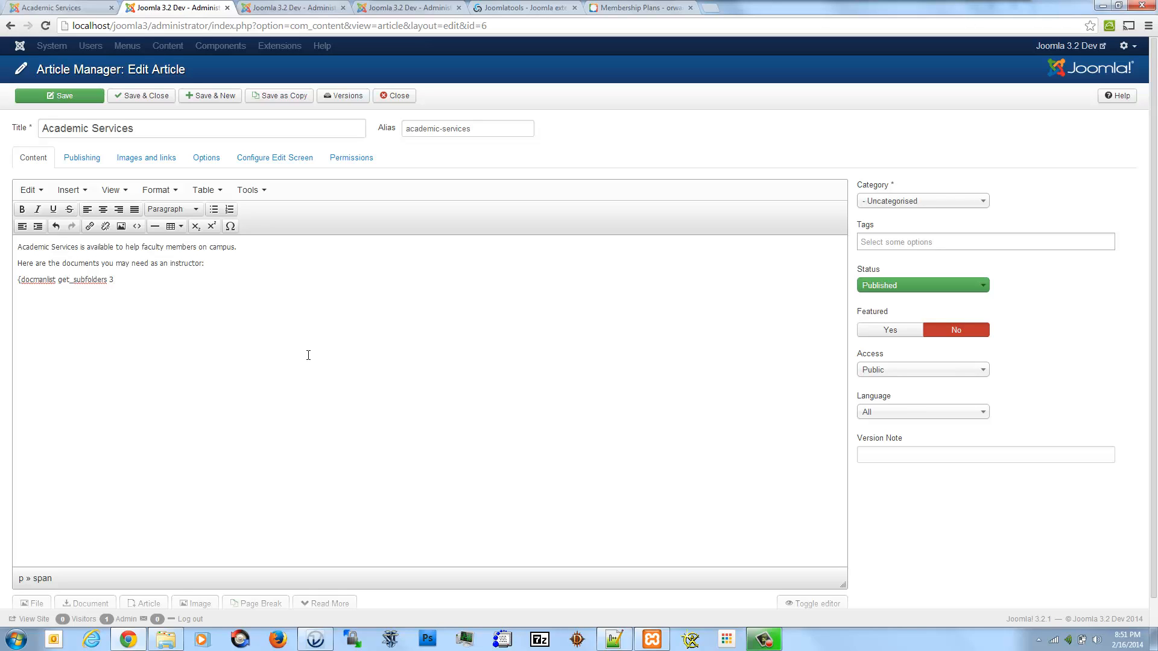
pyautogui.write('}')
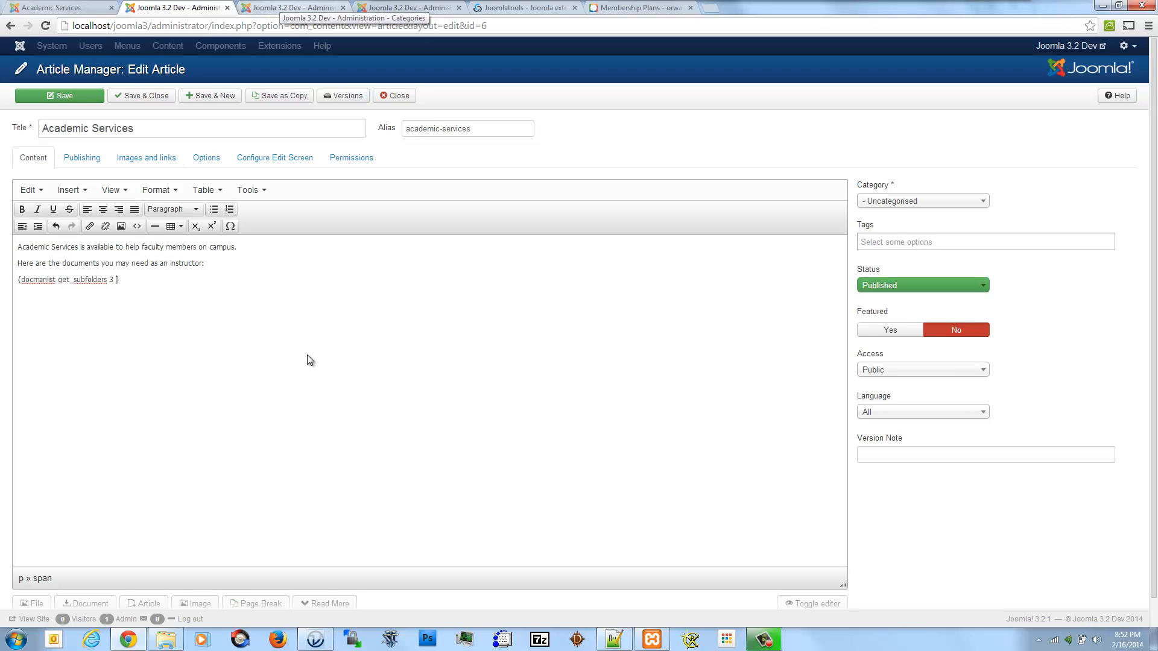
# - Look up the Academic Services category ID in the DOCman categories list, enter 12 in the docmanlist tag, and save the article
pyautogui.hotkey('ctrl', 'Tab')
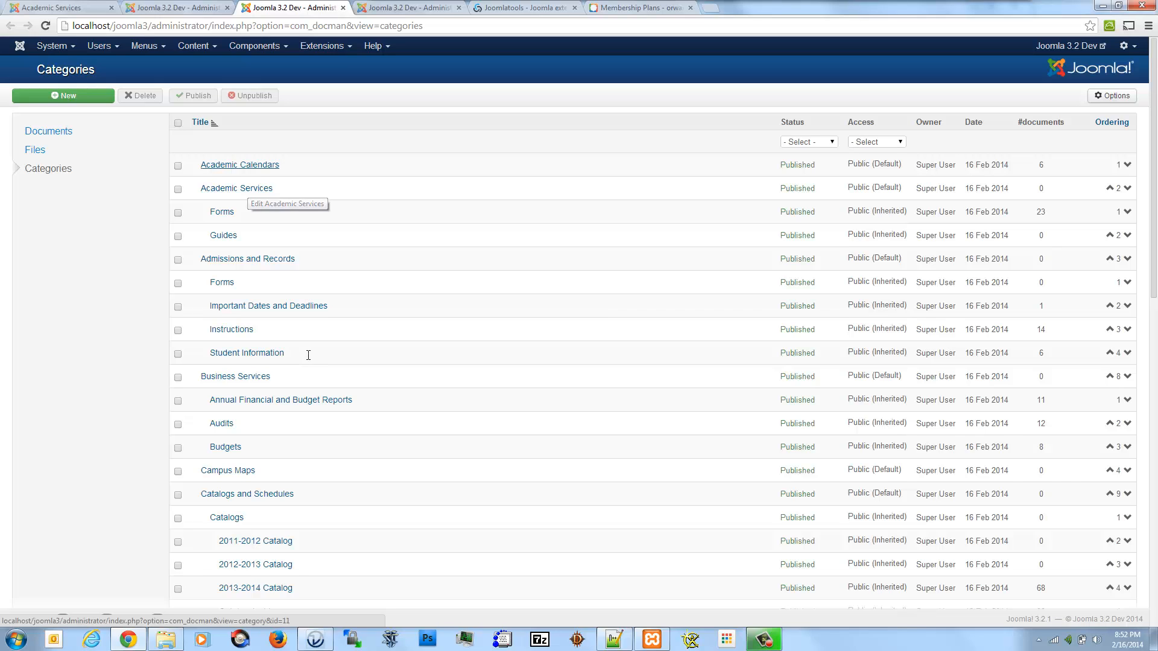
pyautogui.hotkey('ctrl', 'shift', 'Tab')
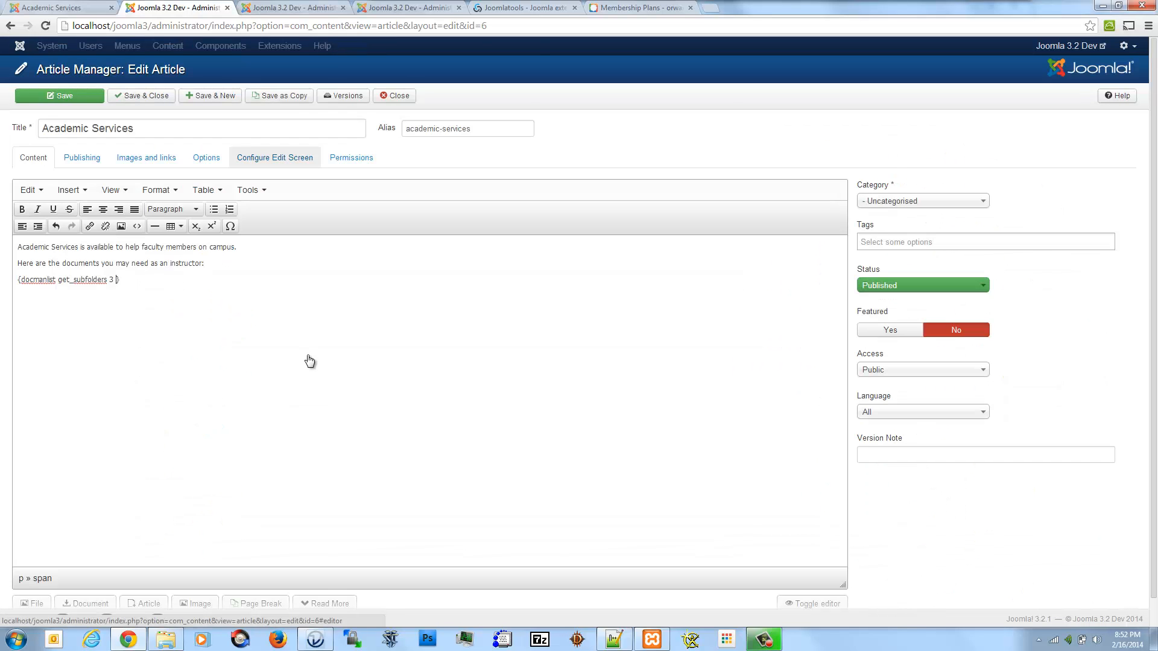
pyautogui.write('12')
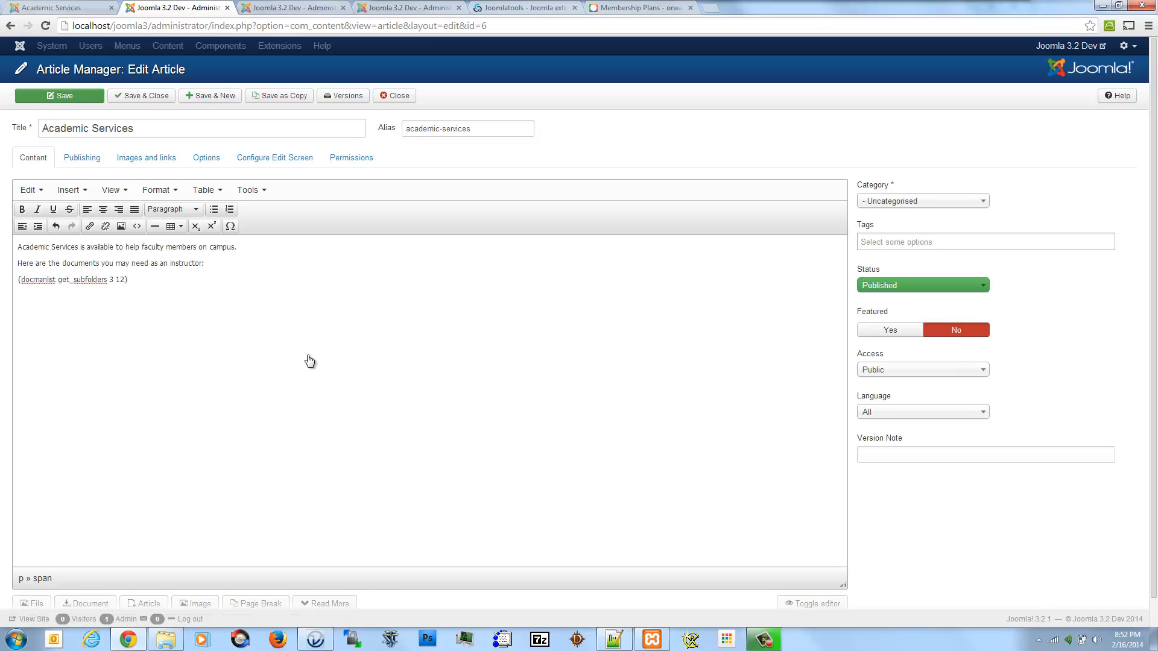
pyautogui.hotkey('ctrl', 's')
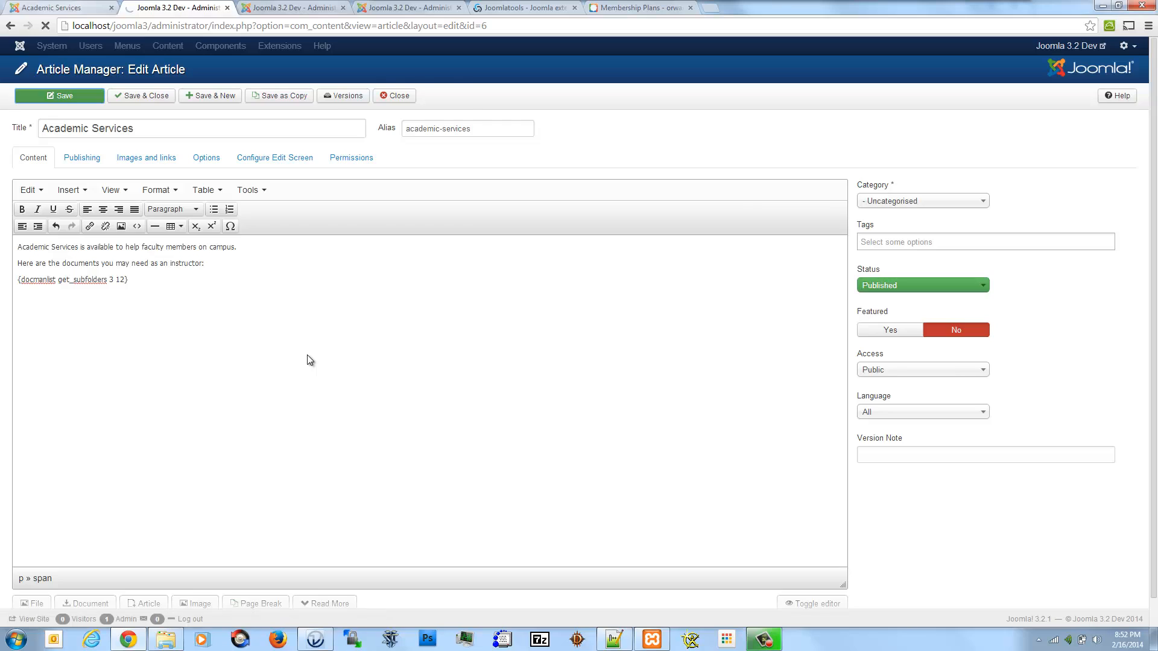
# - Reload the front-end Academic Services page and examine the embedded Forms and Guides document list
pyautogui.hotkey('ctrl', 'shift', 'Tab')
pyautogui.press('F5')
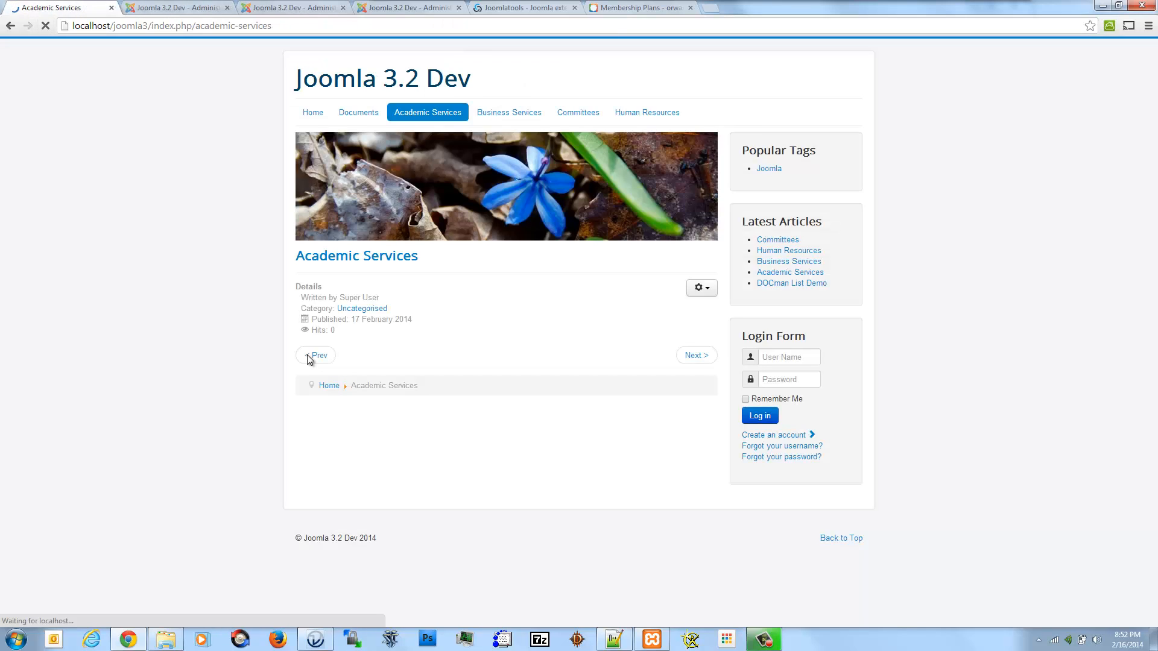
pyautogui.scroll(-3, 308, 360)
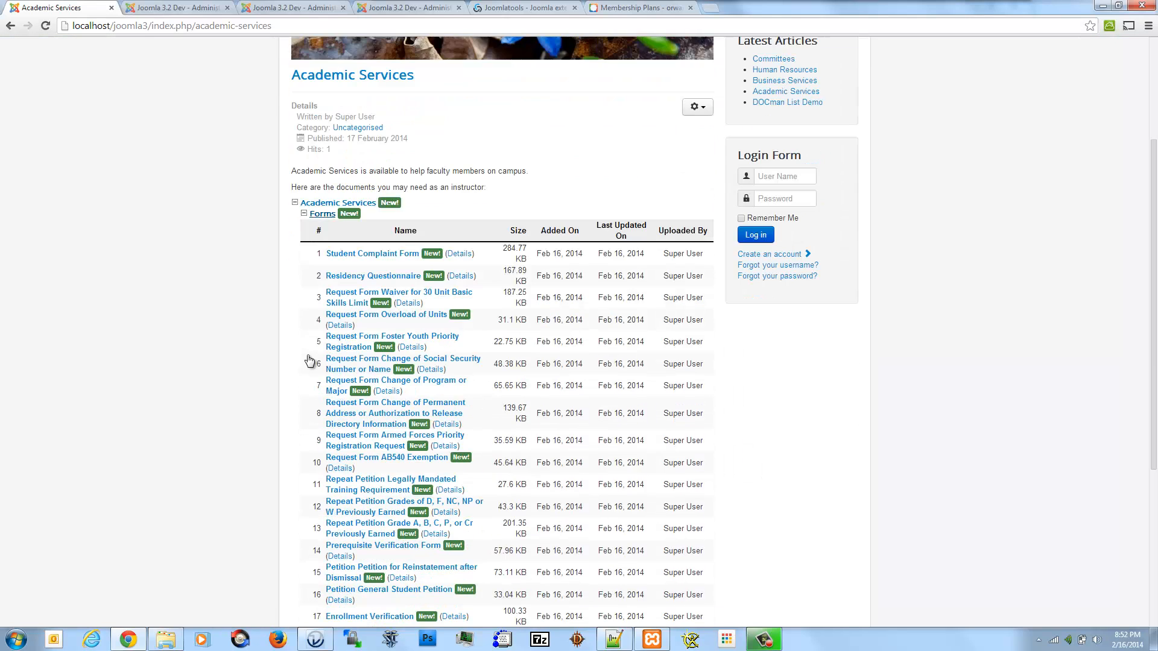
pyautogui.scroll(-4, 307, 360)
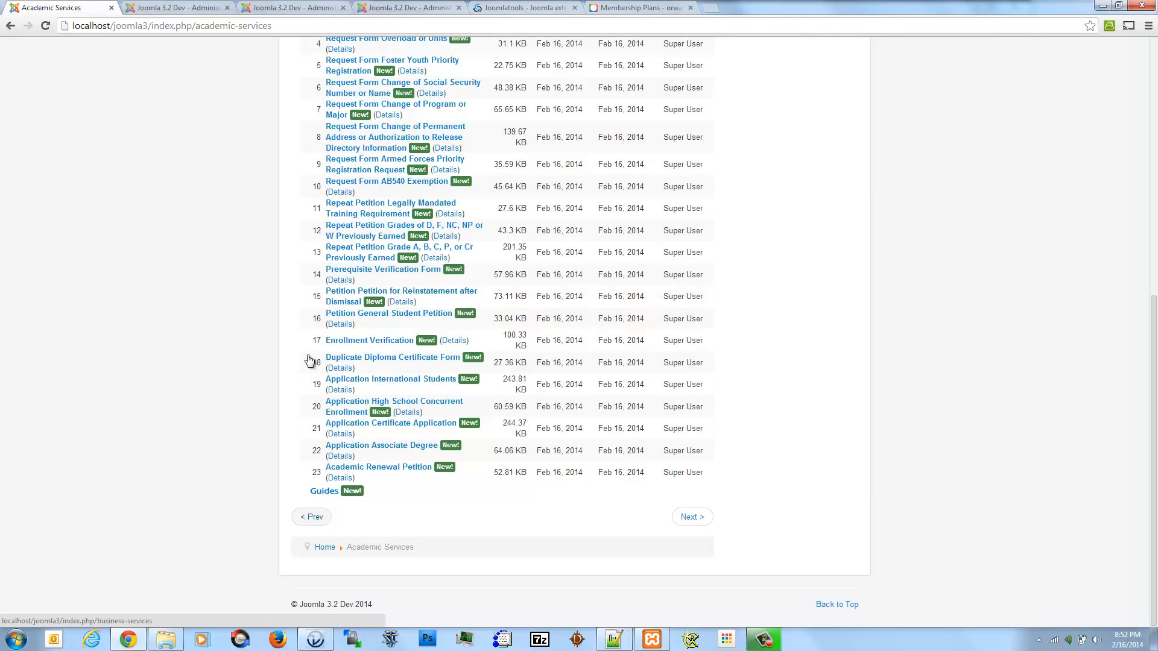
pyautogui.scroll(5, 309, 360)
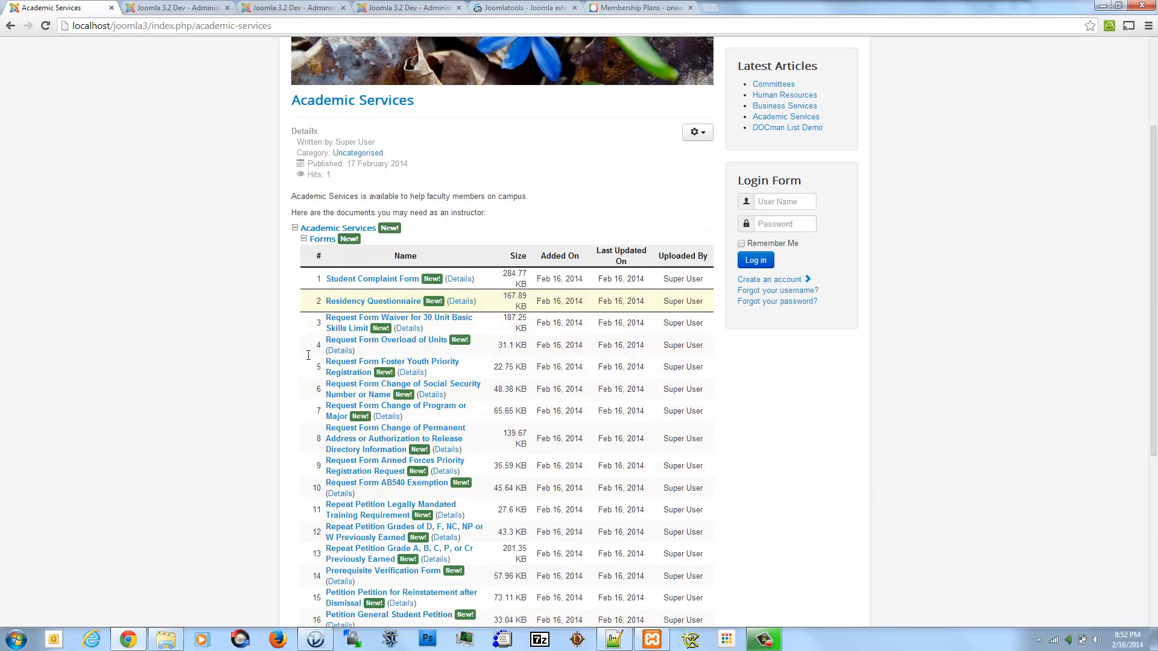
pyautogui.scroll(-5, 309, 360)
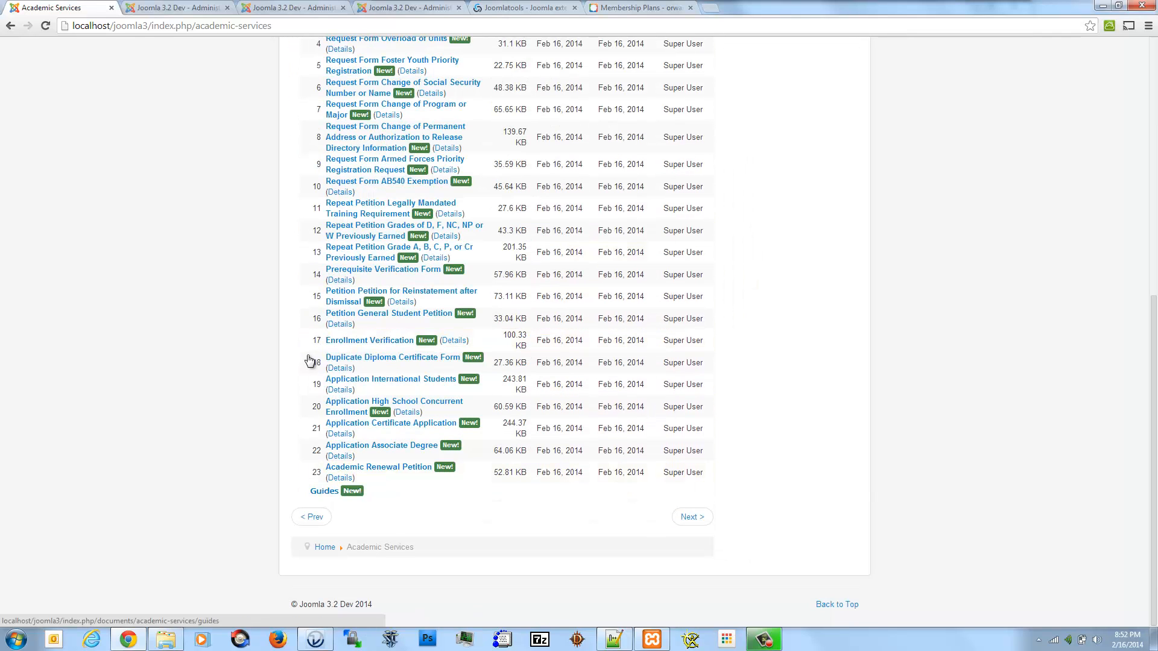
pyautogui.scroll(4, 309, 360)
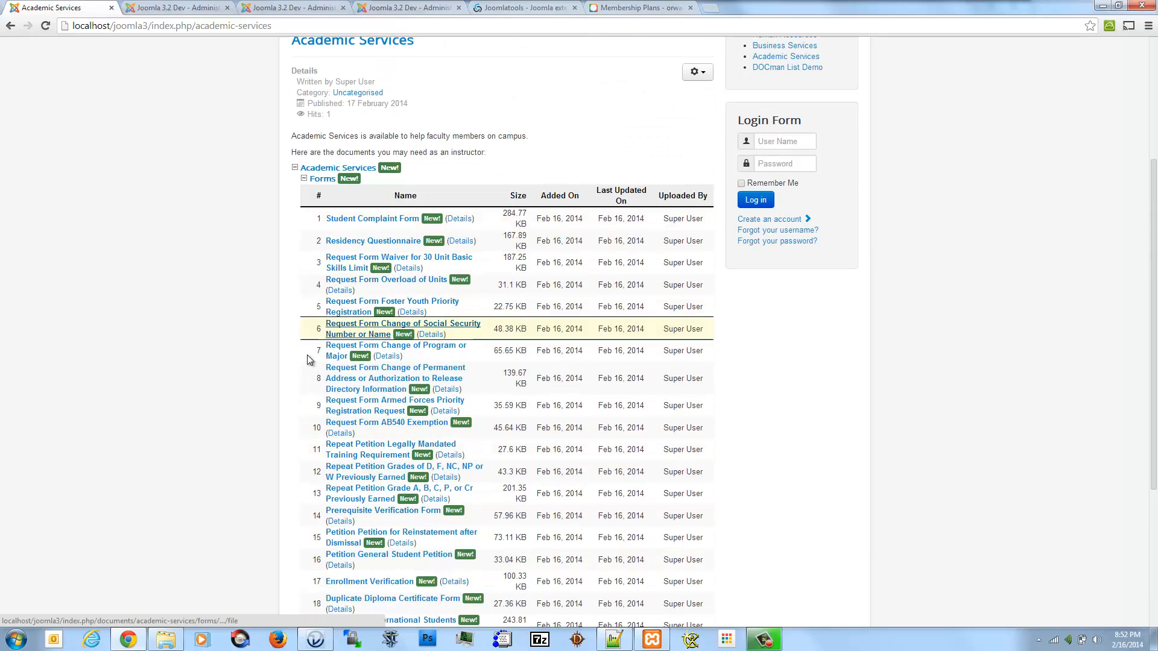
pyautogui.scroll(-4, 309, 360)
pyautogui.scroll(6, 309, 360)
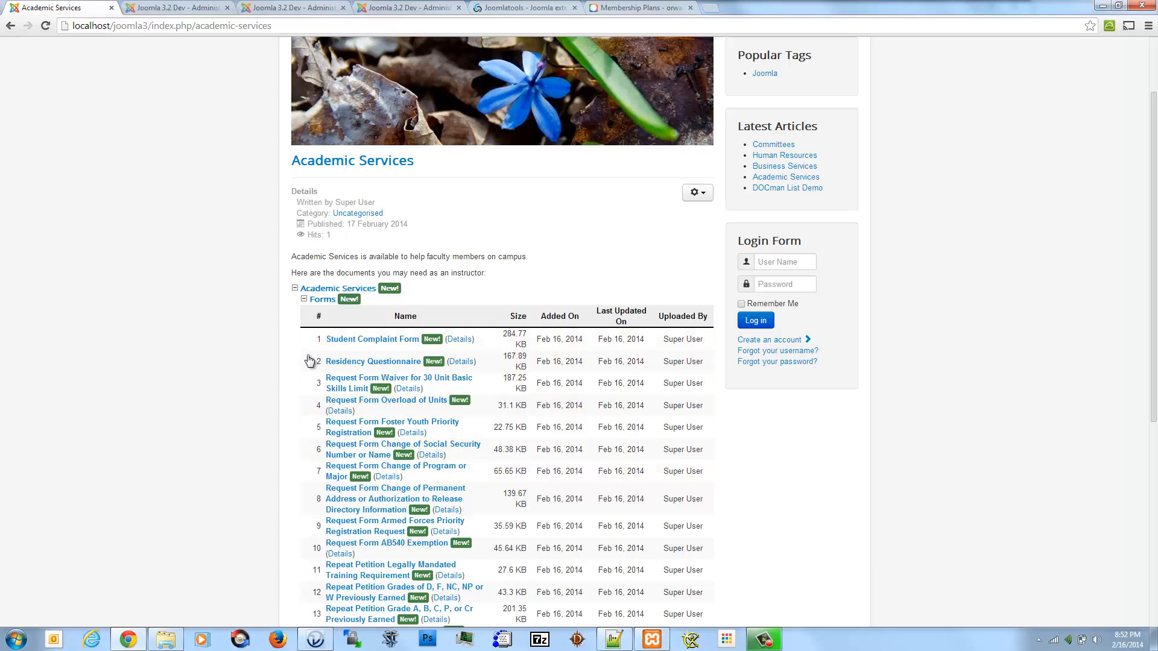
# - Open the DOCman List Demo article from Latest Articles in a new tab and switch to it
pyautogui.rightClick(787, 187)
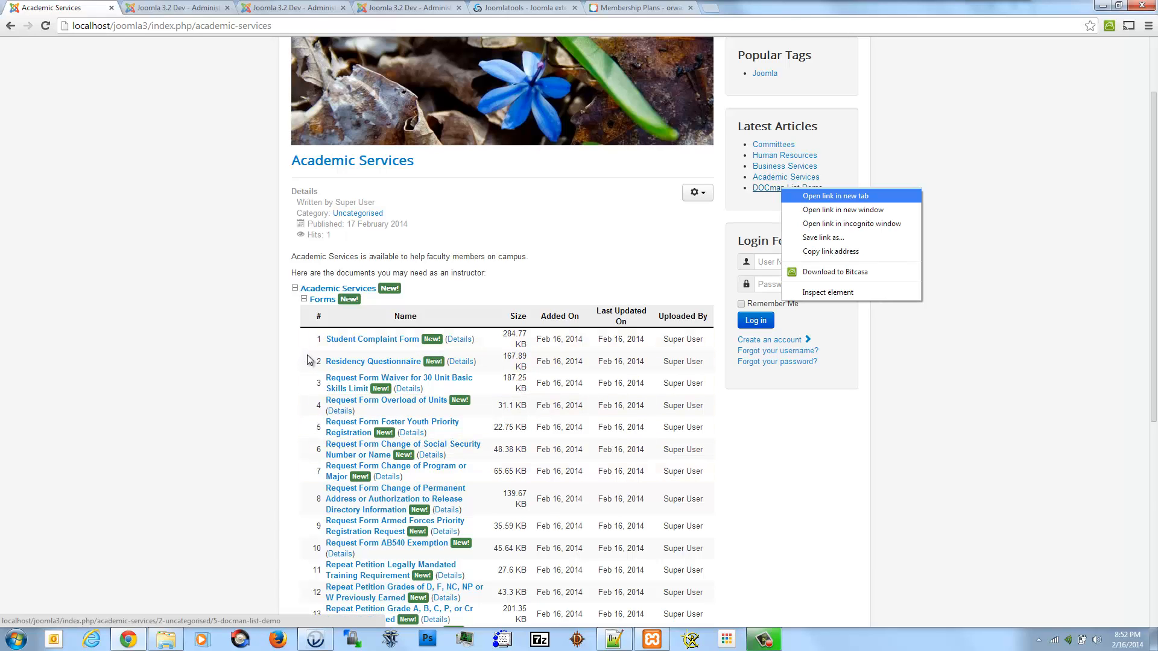
pyautogui.click(808, 193)
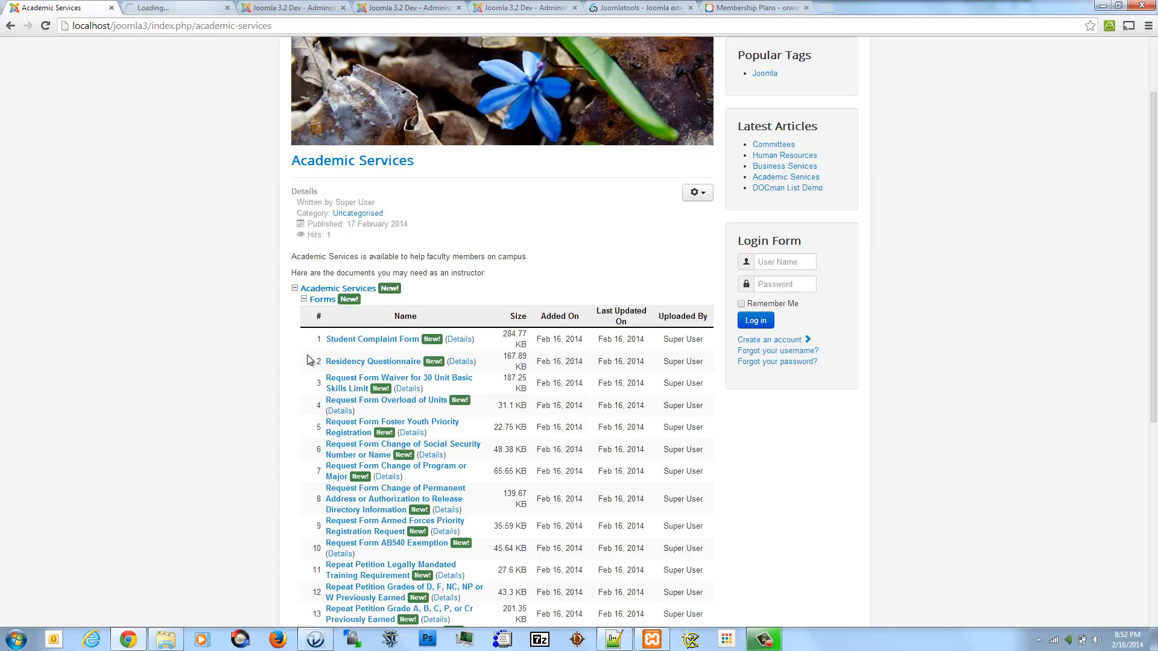
pyautogui.hotkey('ctrl', 'Tab')
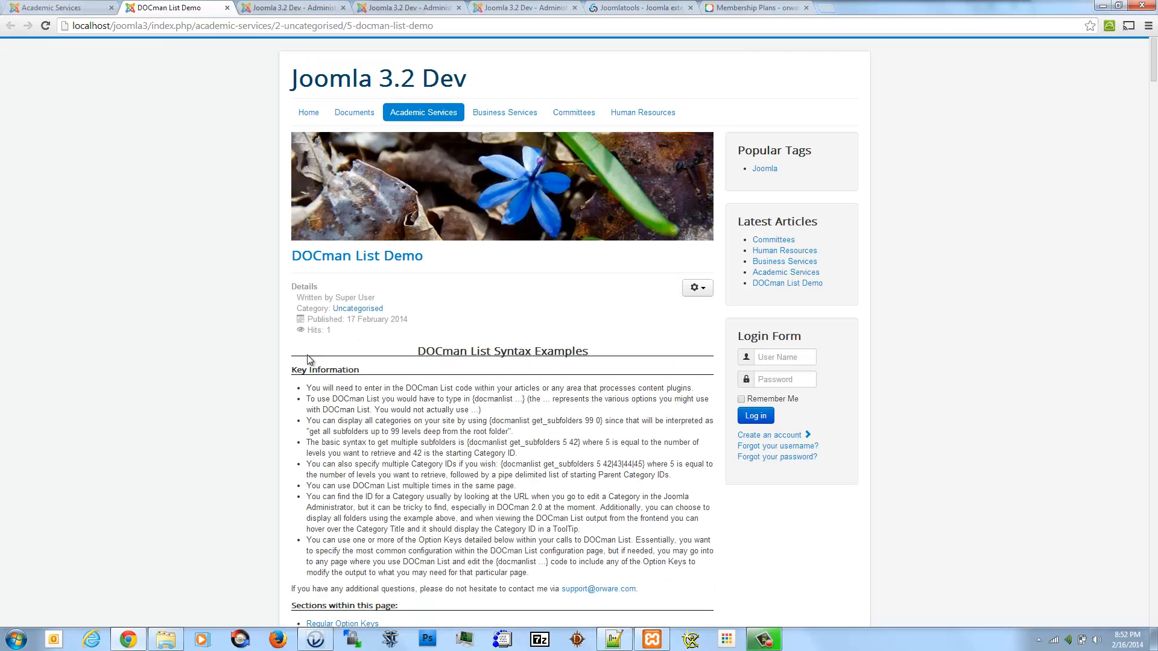
# - Read through the DOCman List syntax examples and option keys to find the one that hides the Uploaded By column
pyautogui.scroll(-15, 307, 360)
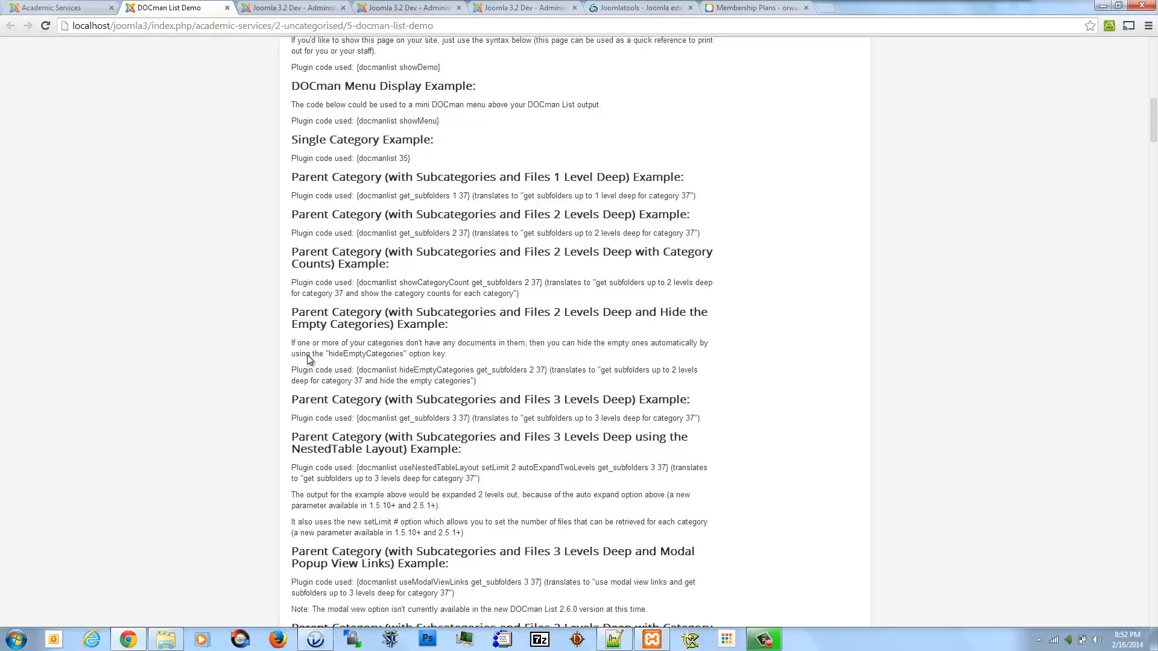
pyautogui.scroll(-20, 308, 359)
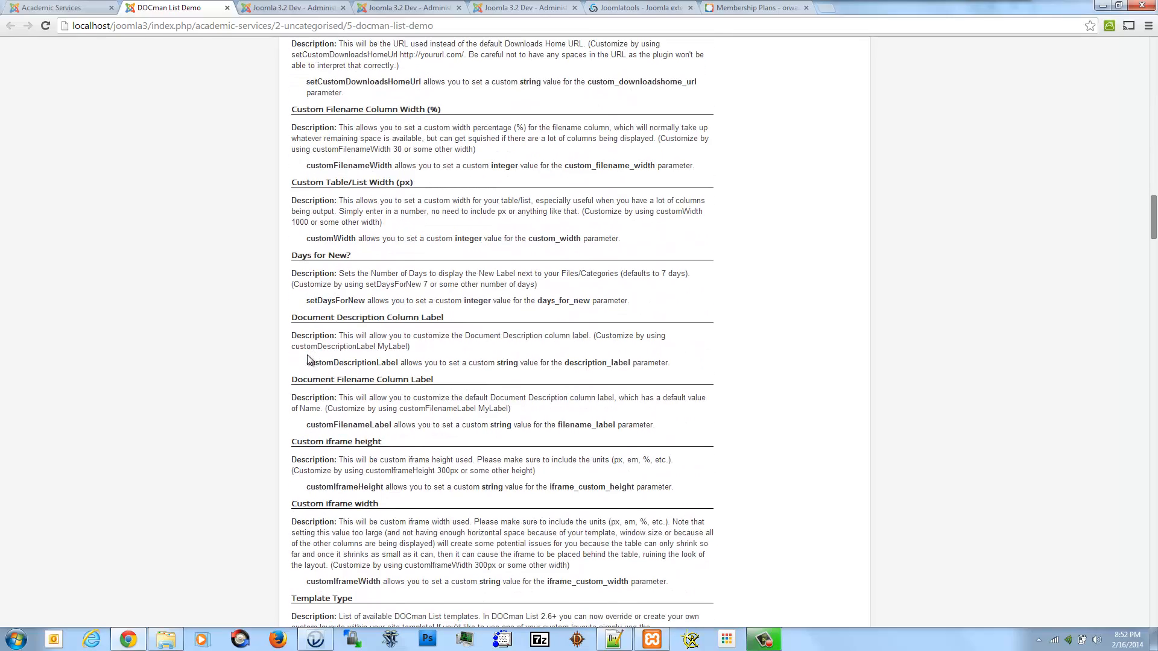
pyautogui.scroll(-13, 308, 359)
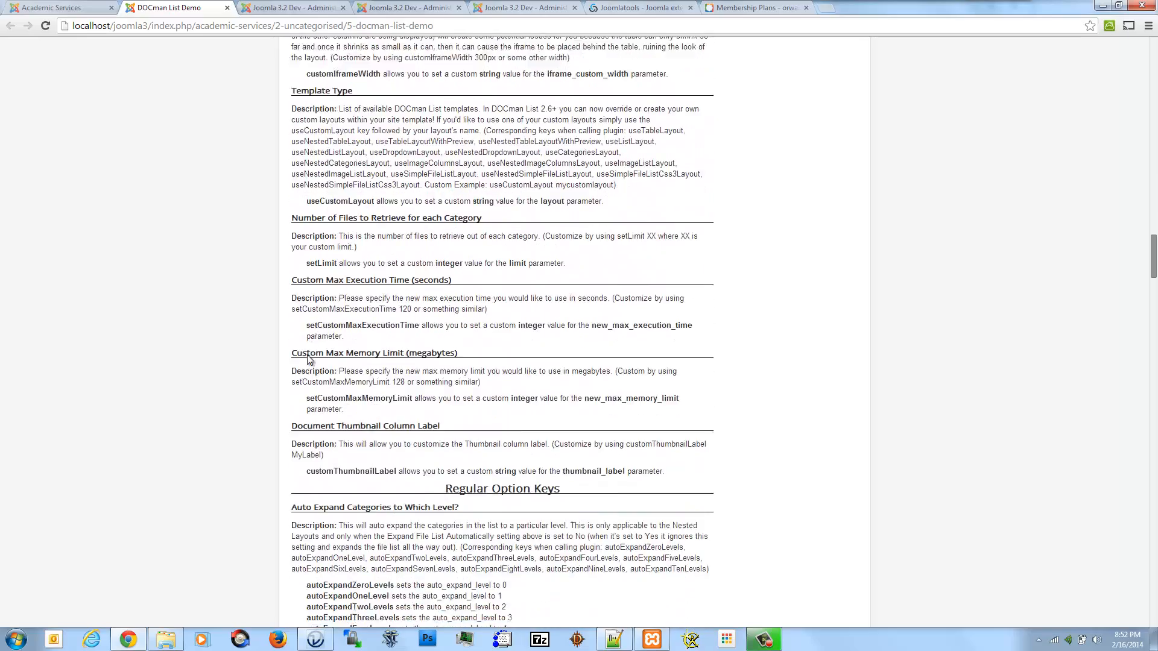
pyautogui.scroll(-5, 308, 359)
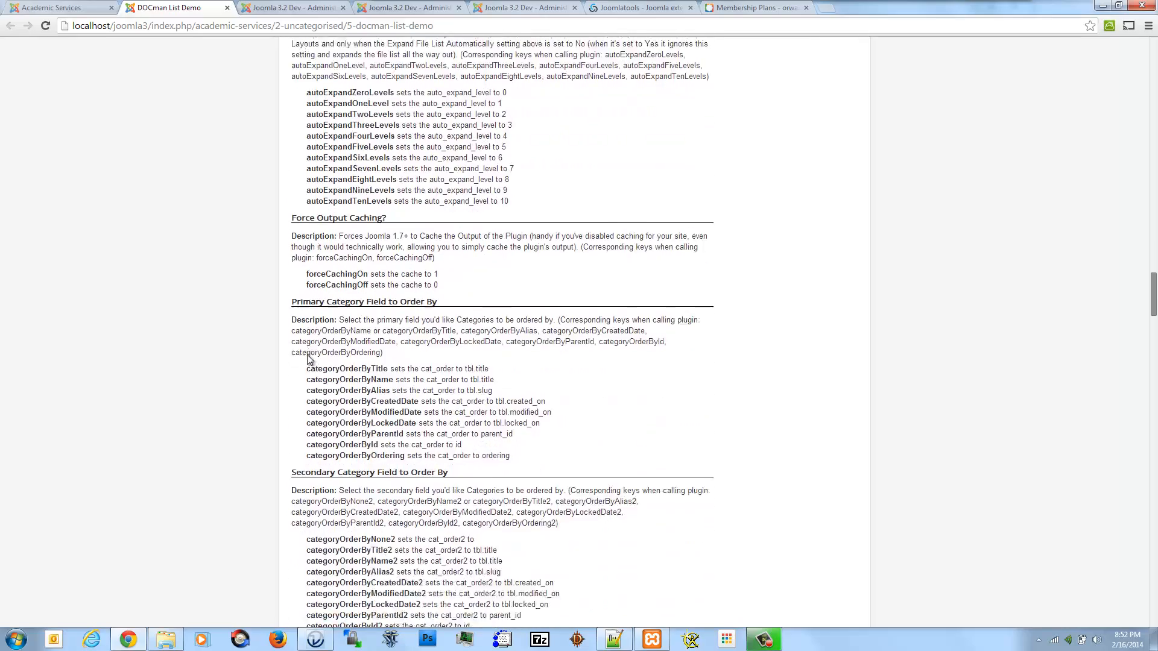
pyautogui.scroll(-10, 307, 359)
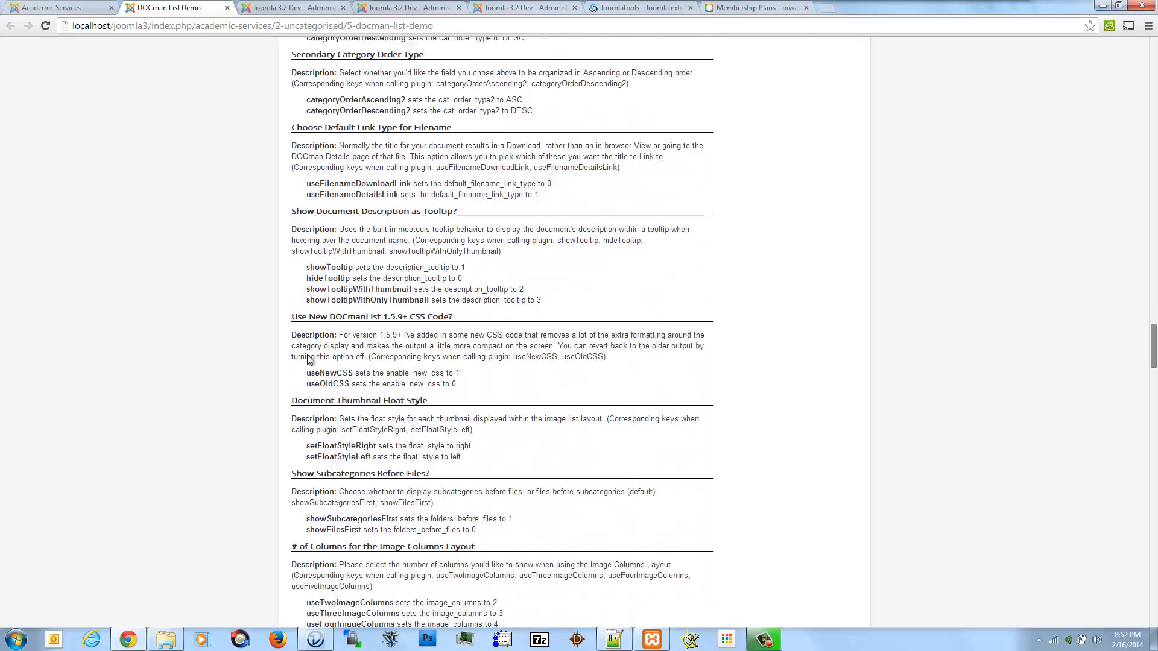
pyautogui.scroll(-6, 307, 360)
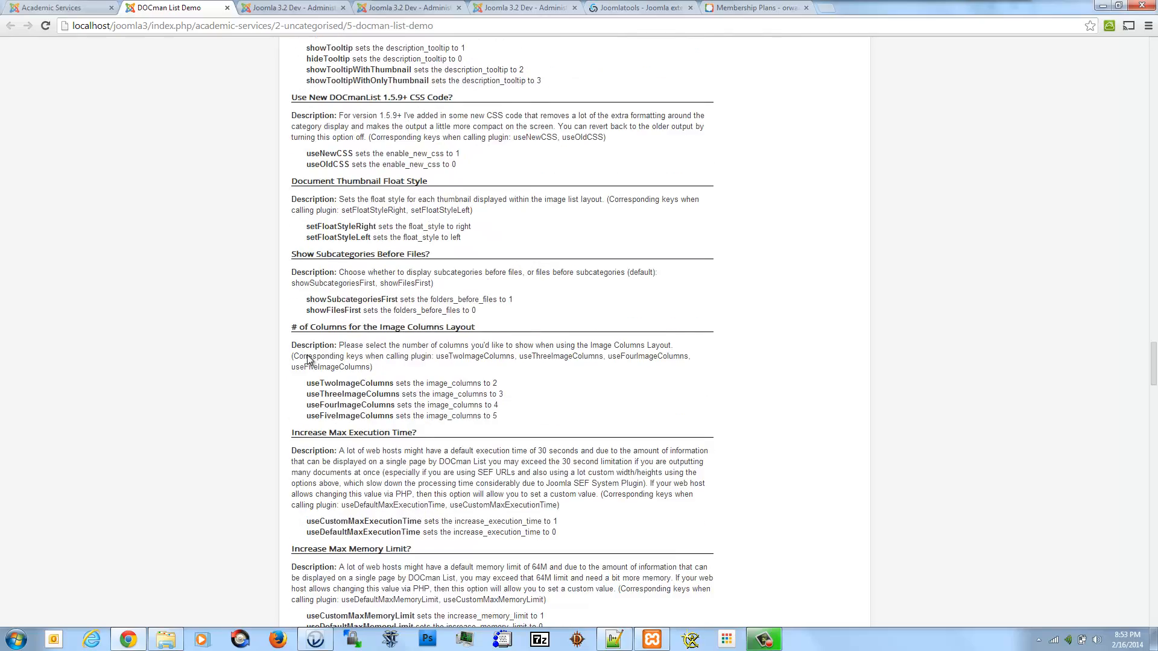
pyautogui.scroll(-10, 308, 359)
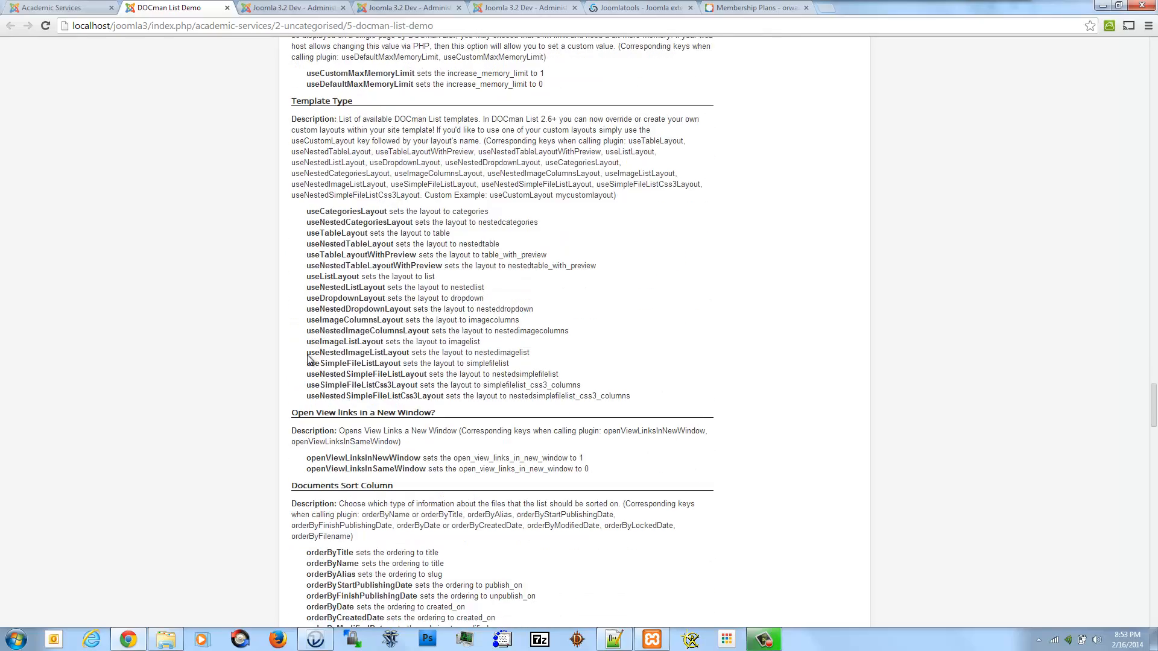
pyautogui.scroll(-8, 308, 359)
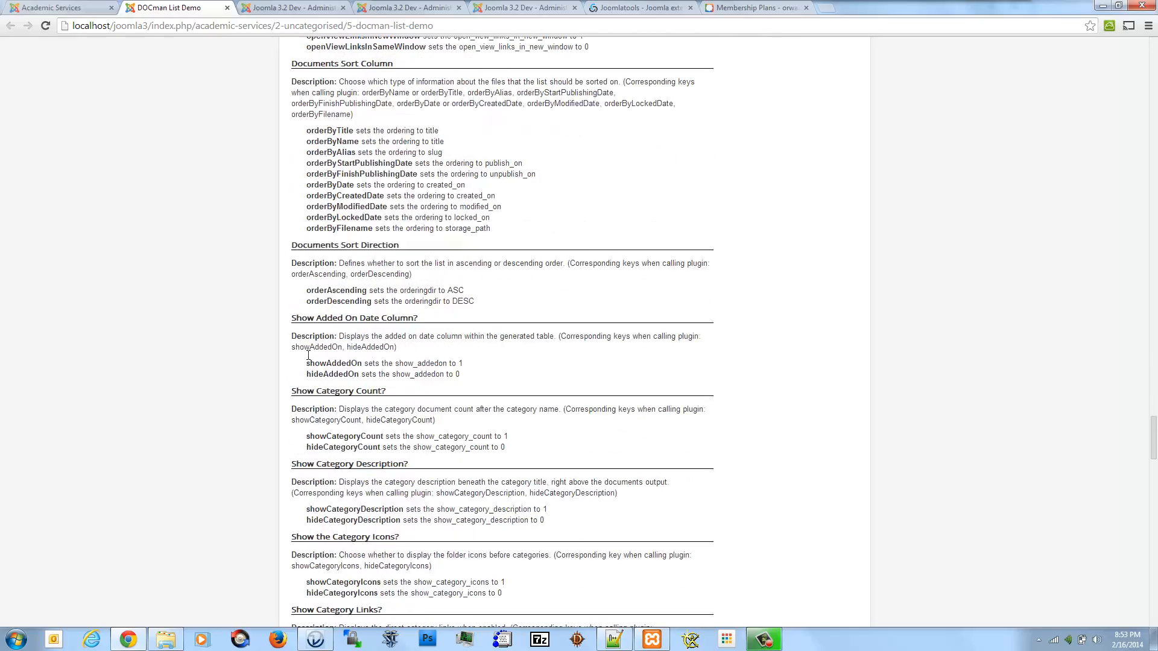
pyautogui.scroll(-3, 308, 356)
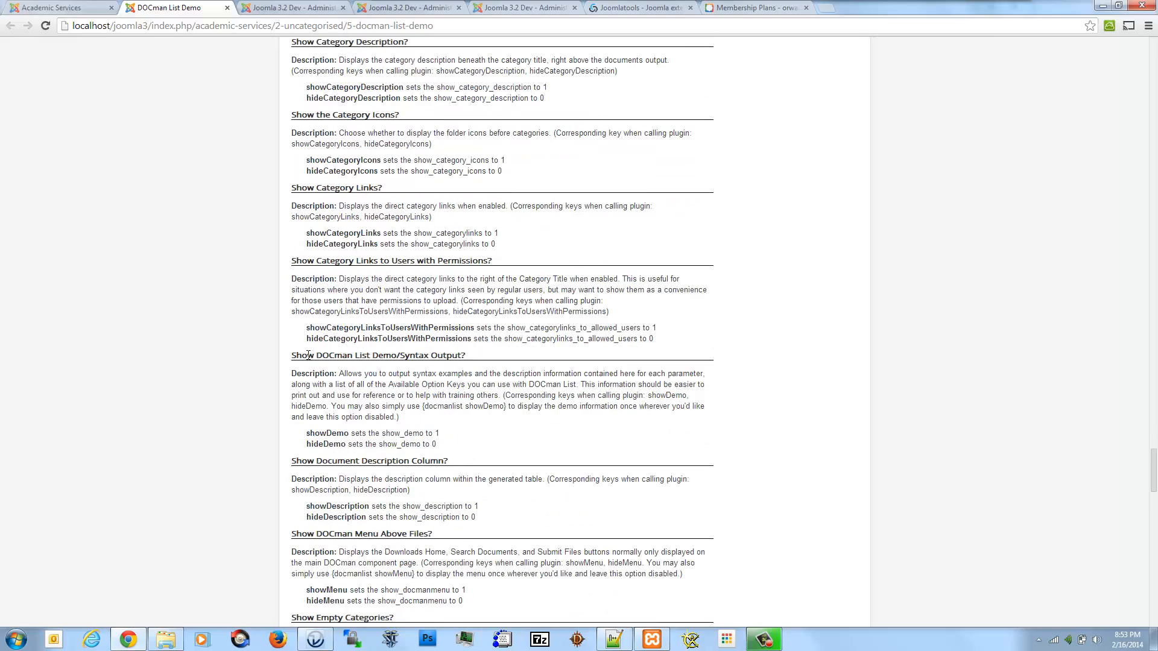
pyautogui.scroll(-3, 308, 355)
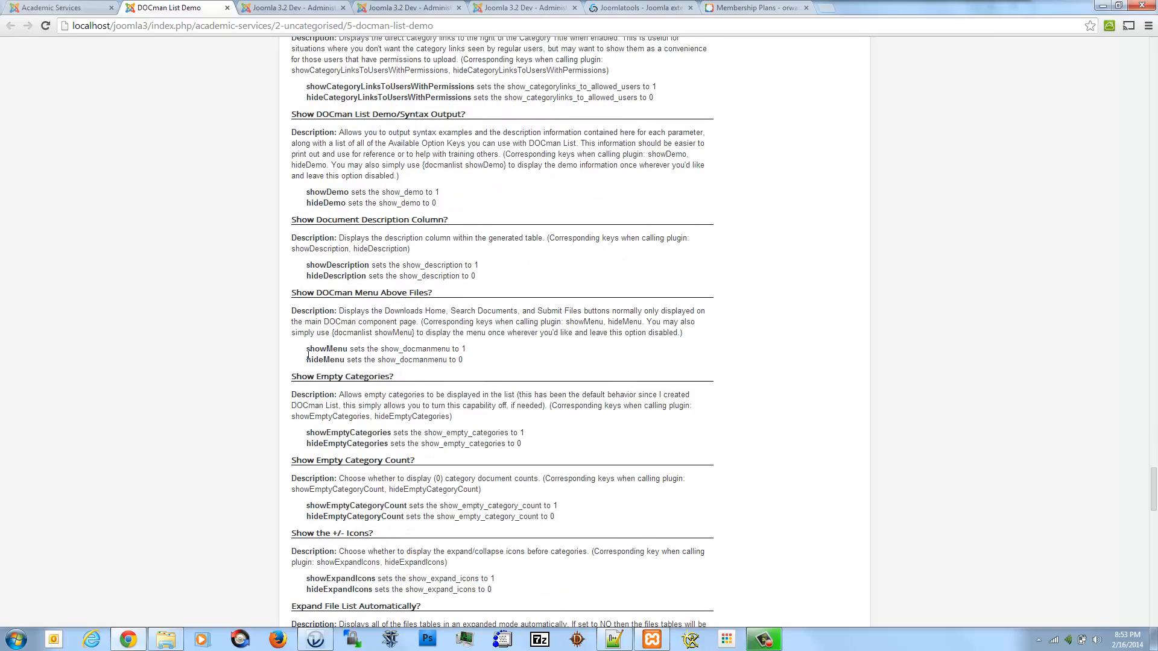
pyautogui.scroll(-1, 308, 356)
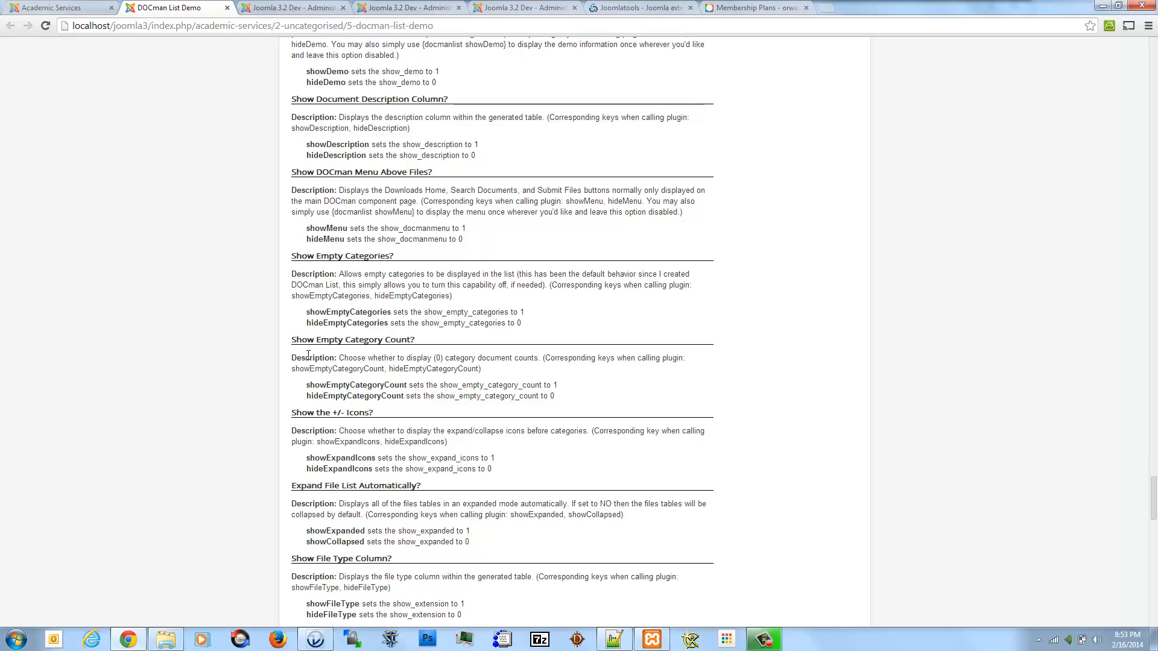
pyautogui.scroll(-2, 308, 355)
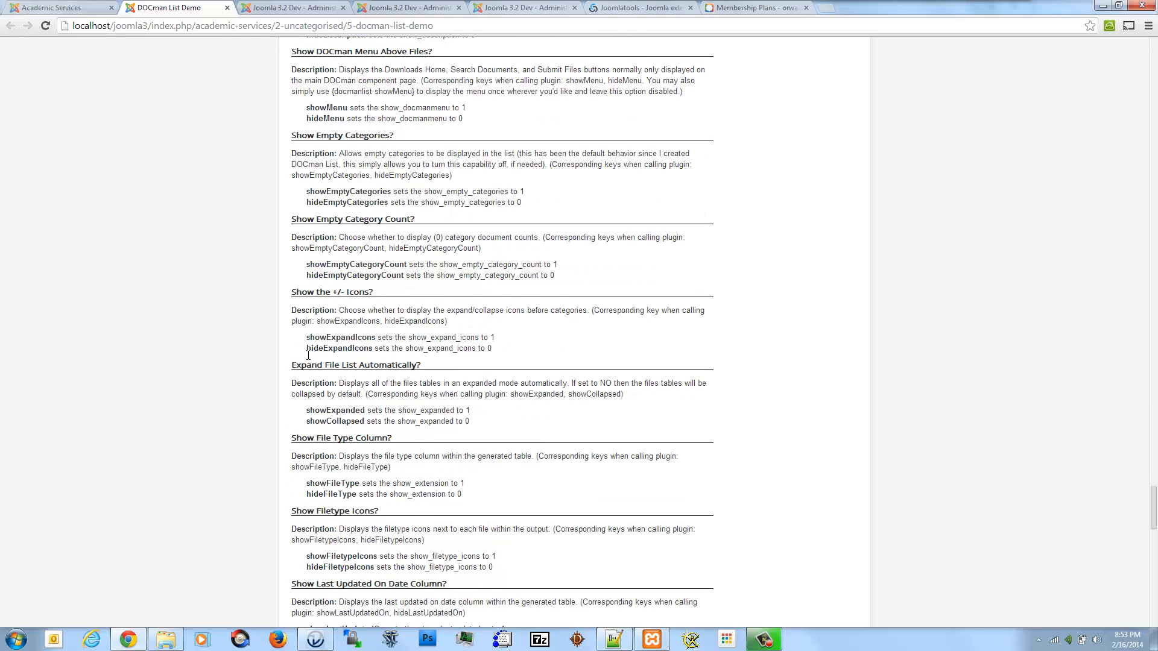
pyautogui.scroll(-1, 308, 355)
pyautogui.scroll(-10, 308, 355)
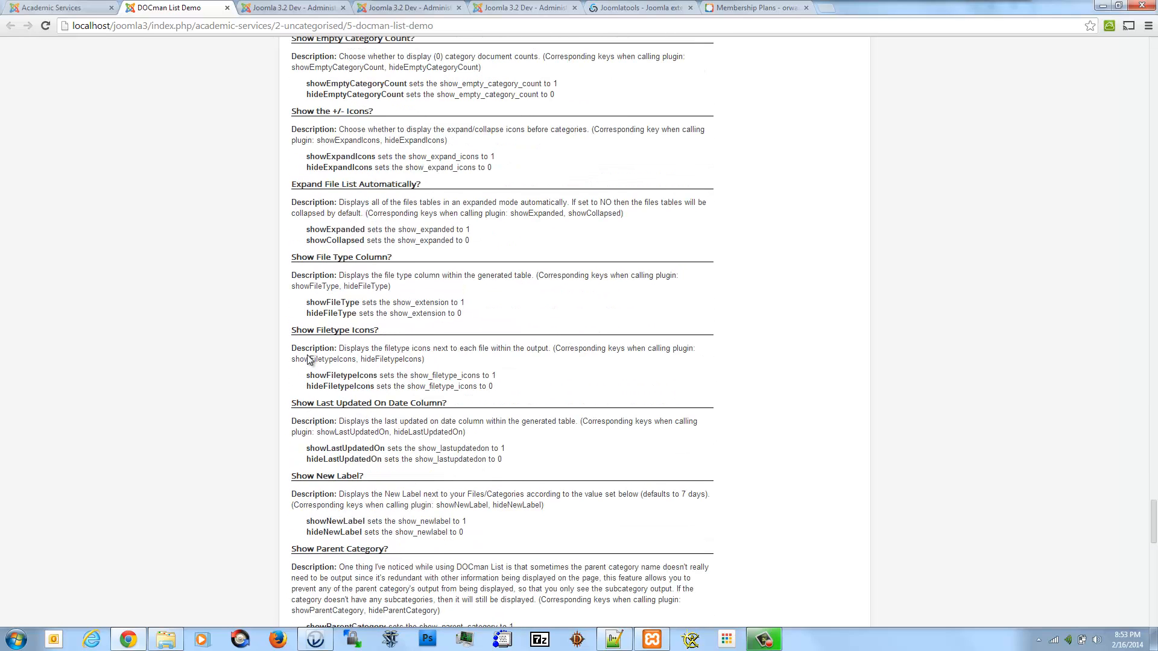
pyautogui.scroll(-7, 308, 355)
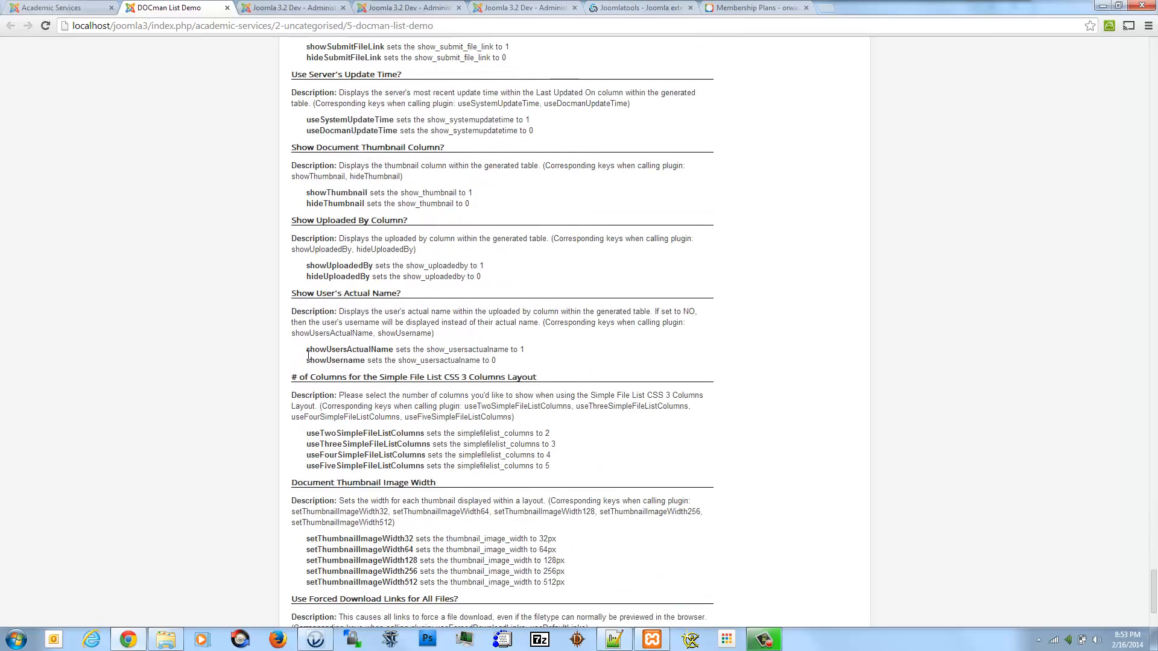
pyautogui.scroll(-1, 309, 359)
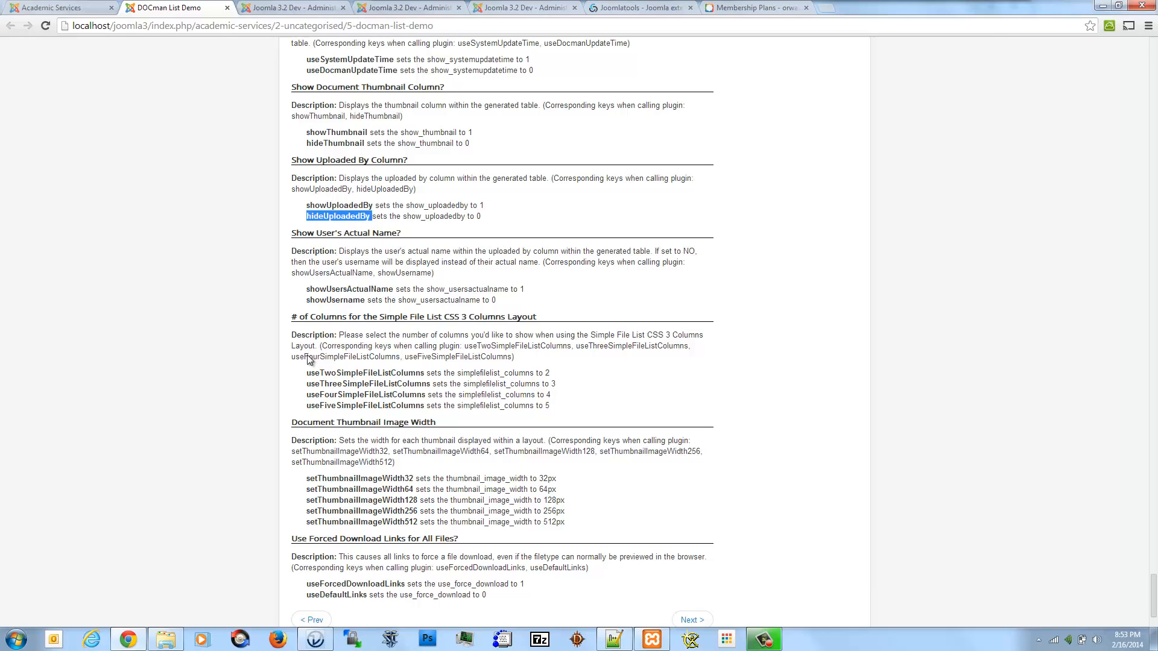
# - Insert the hideUploadedBy option before get_subfolders in the Academic Services article's docmanlist tag
pyautogui.press('F5')
pyautogui.hotkey('ctrl', '1')
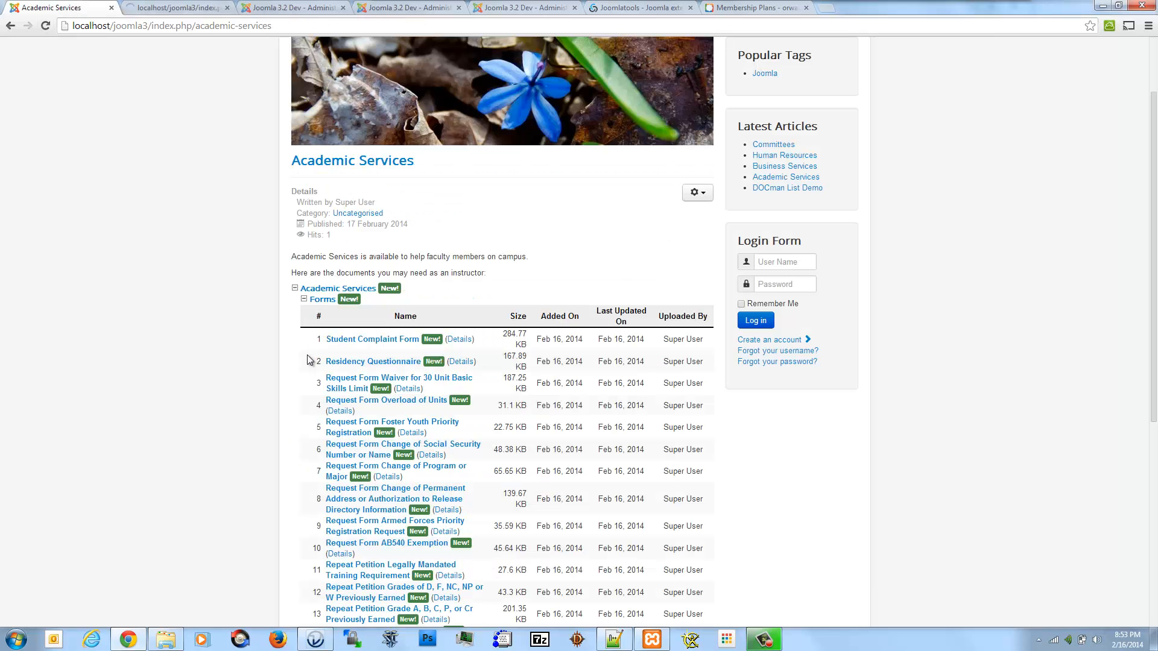
pyautogui.hotkey('ctrl', '3')
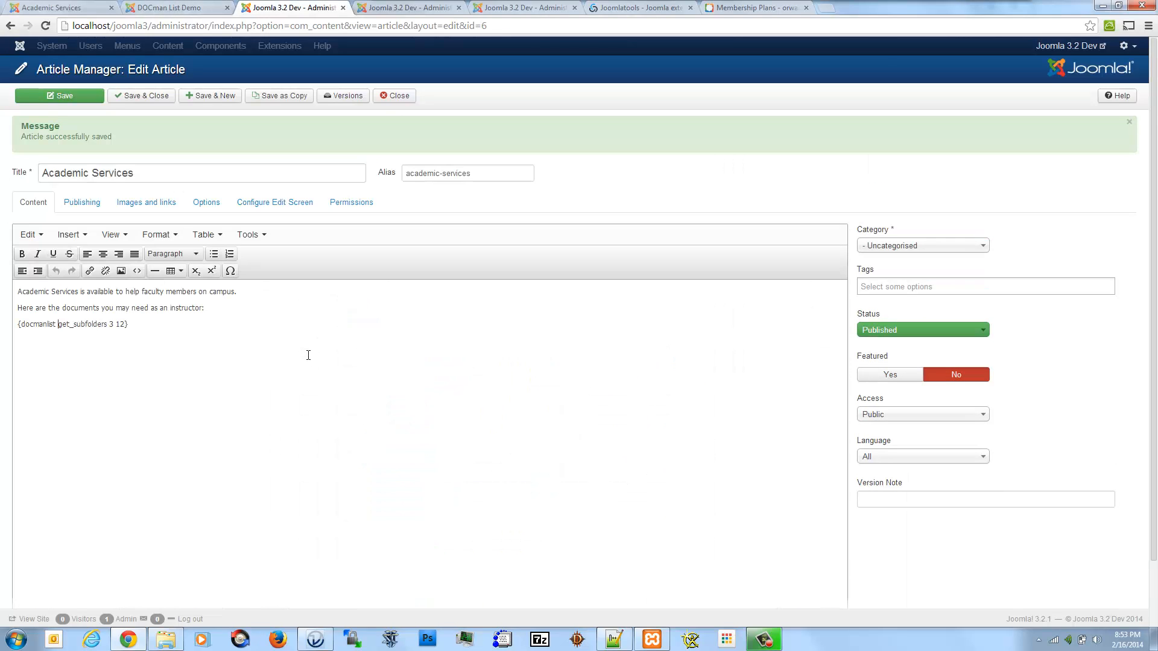
pyautogui.write('hideUploadedBy')
# - Look through the DOCman List Demo page's option keys for the one that hides the Added On column, checking the column names on the Academic Services page
pyautogui.hotkey('ctrl', '2')
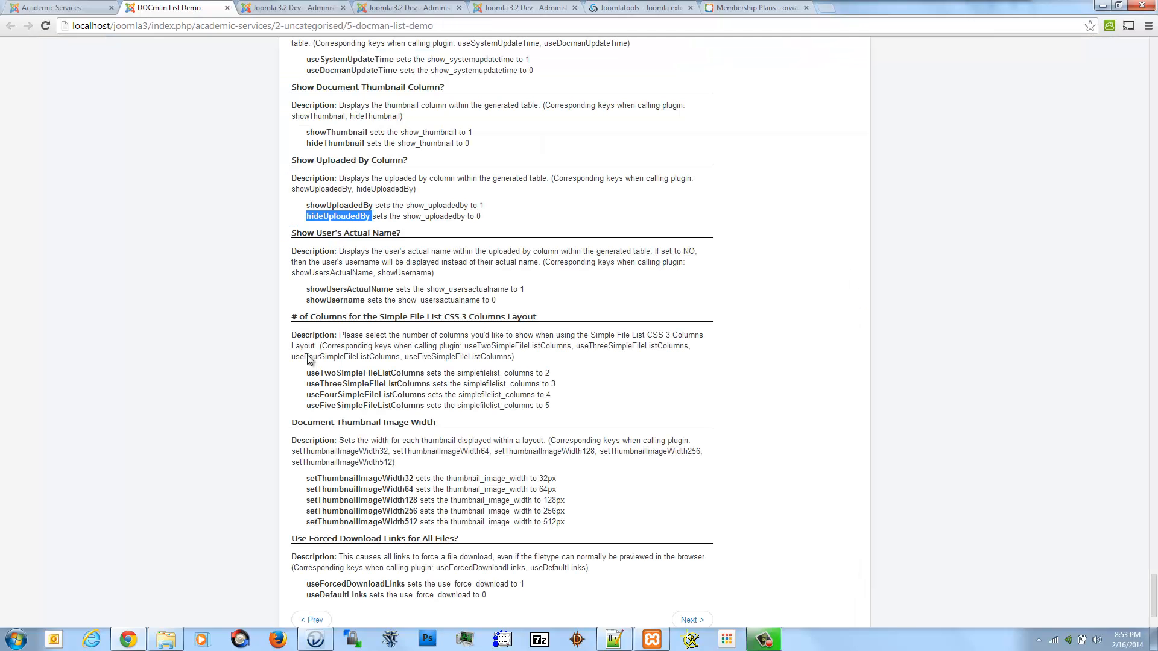
pyautogui.scroll(1, 308, 356)
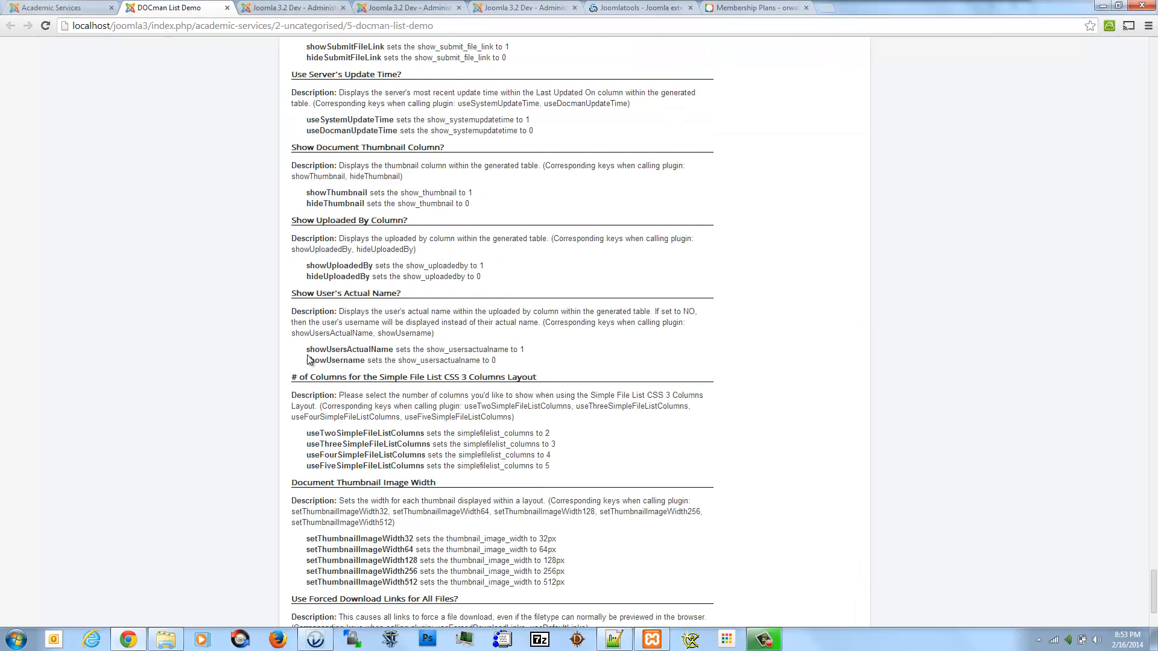
pyautogui.scroll(2, 309, 360)
pyautogui.scroll(2, 308, 360)
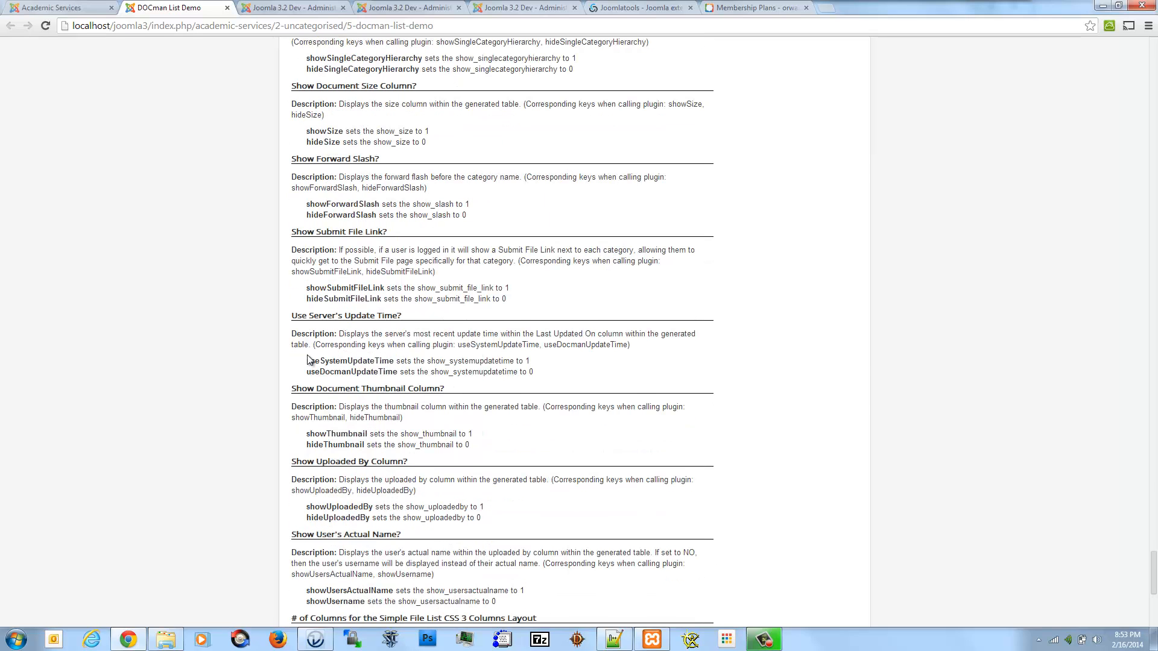
pyautogui.hotkey('ctrl', '1')
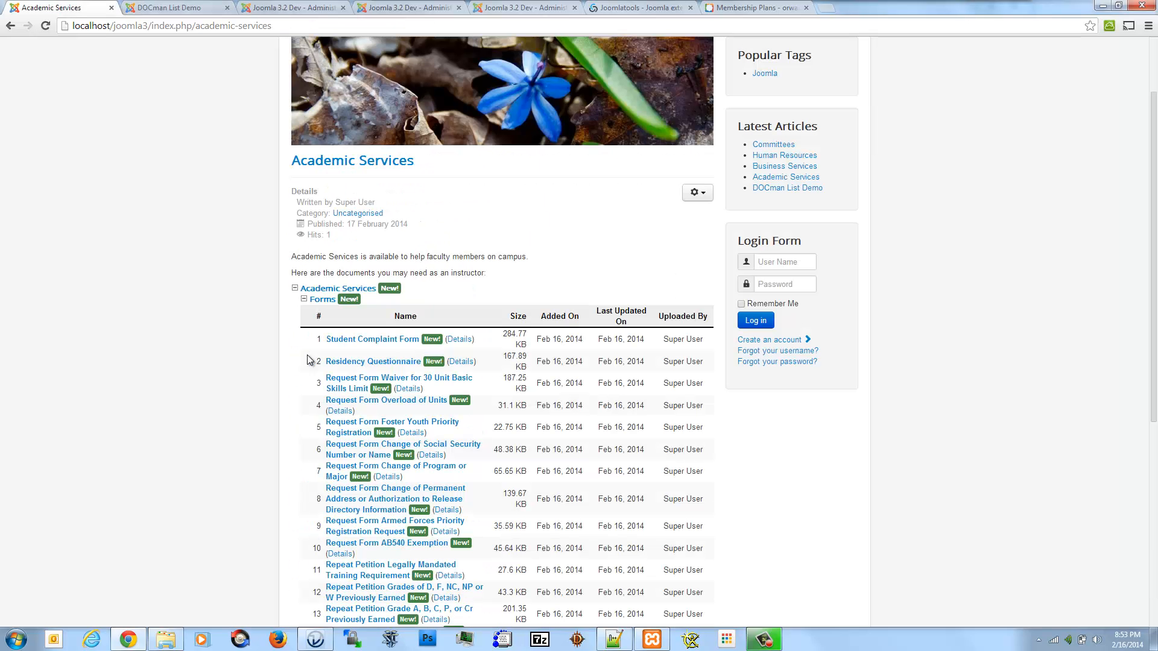
pyautogui.hotkey('ctrl', '2')
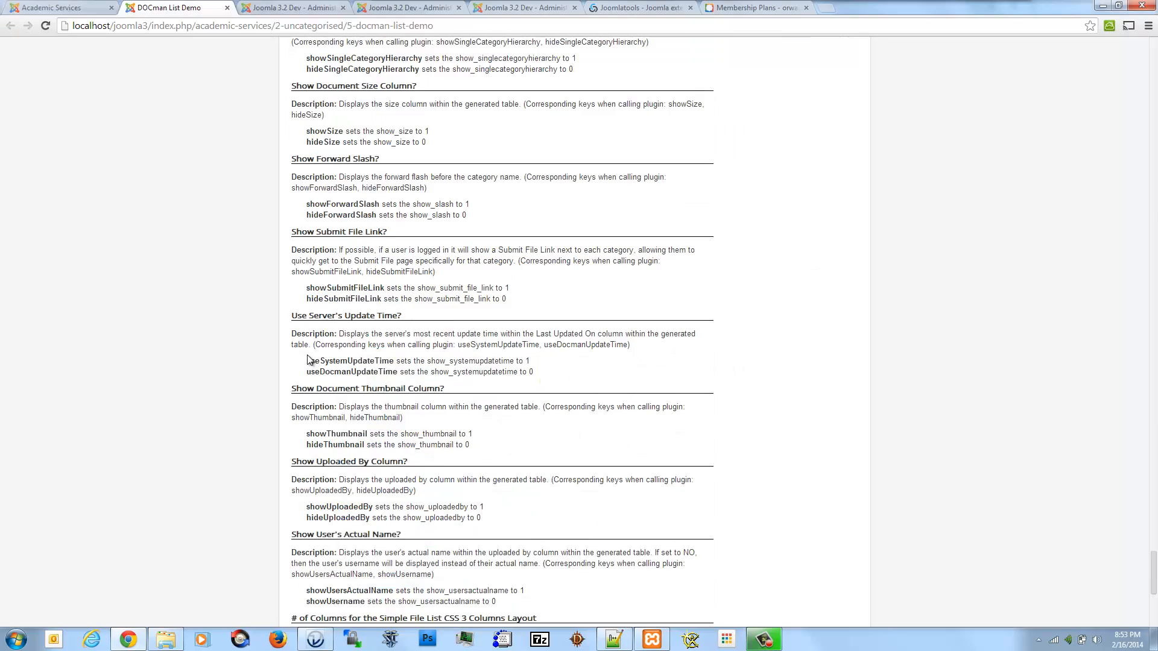
pyautogui.scroll(5, 308, 359)
pyautogui.scroll(1, 308, 356)
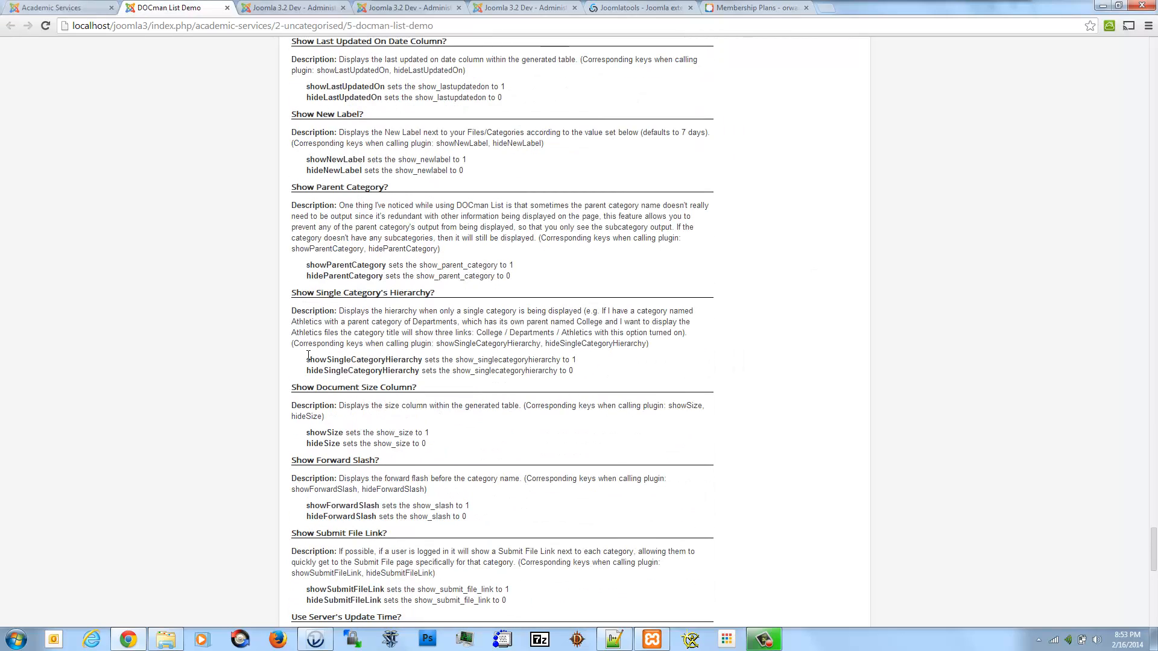
pyautogui.scroll(3, 308, 356)
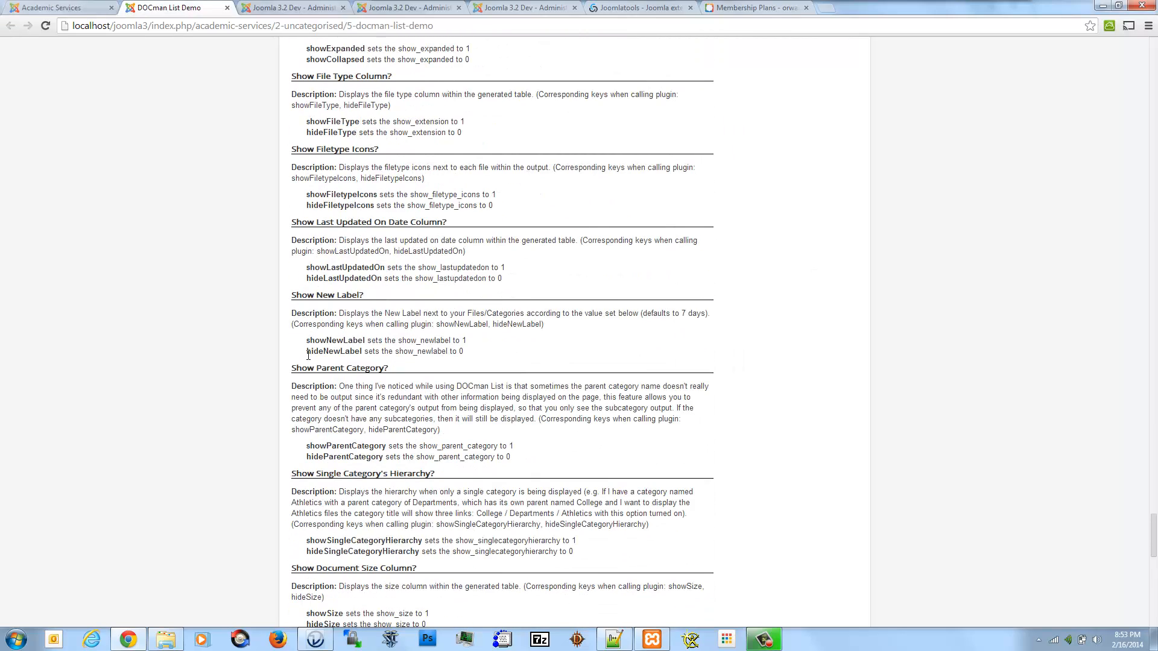
pyautogui.scroll(2, 308, 356)
pyautogui.scroll(2, 308, 359)
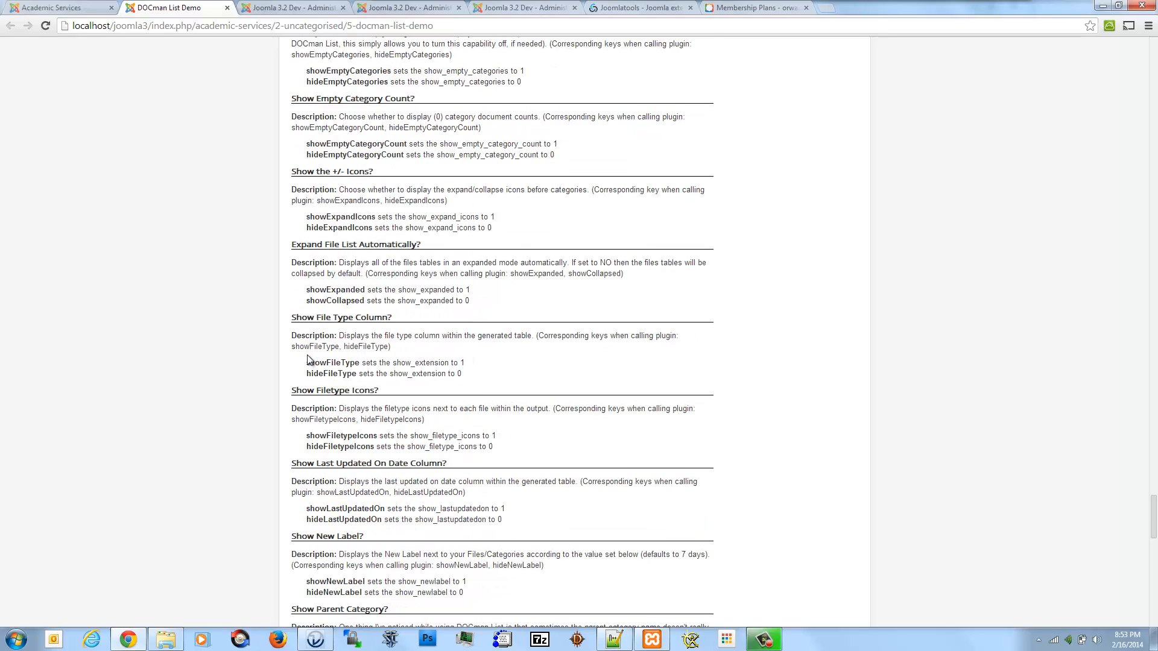
pyautogui.scroll(-3, 308, 359)
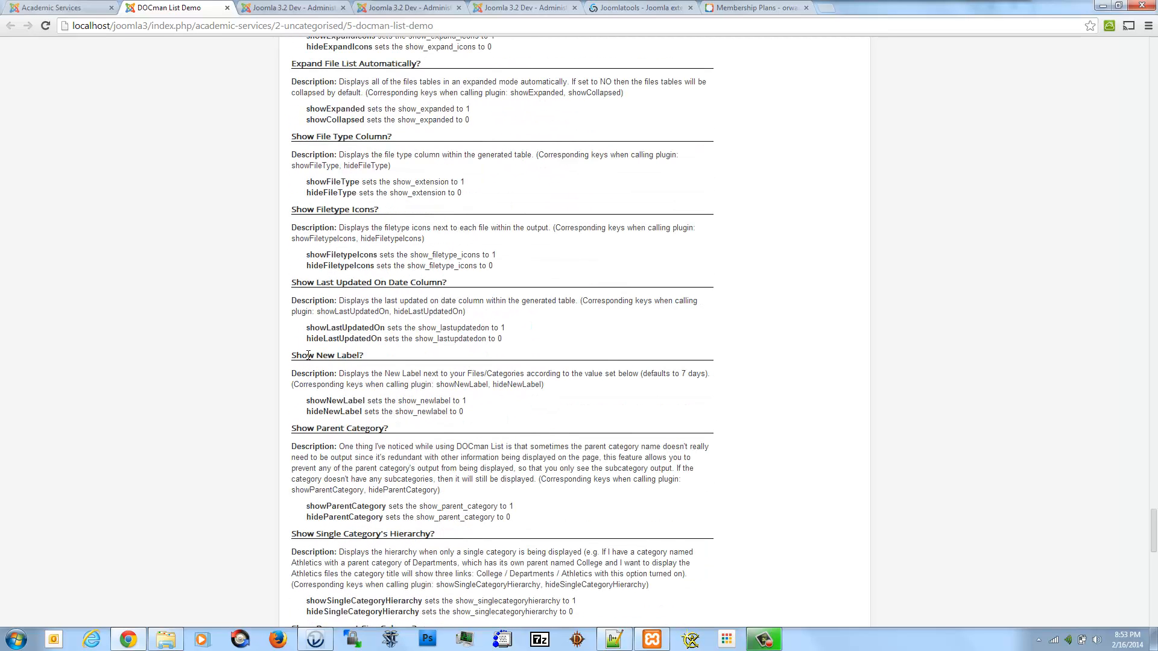
# - Search the DOCman List Demo page for "Added on" to locate the key that hides that column
pyautogui.hotkey('ctrl', 'f')
pyautogui.write('A')
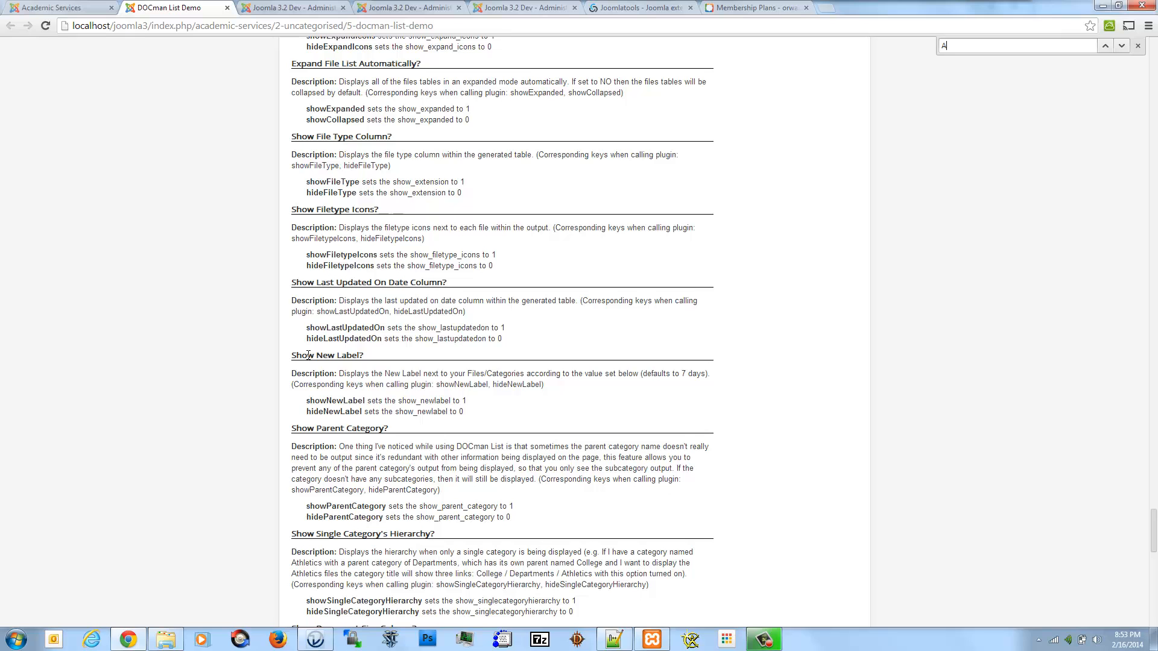
pyautogui.write('dded on')
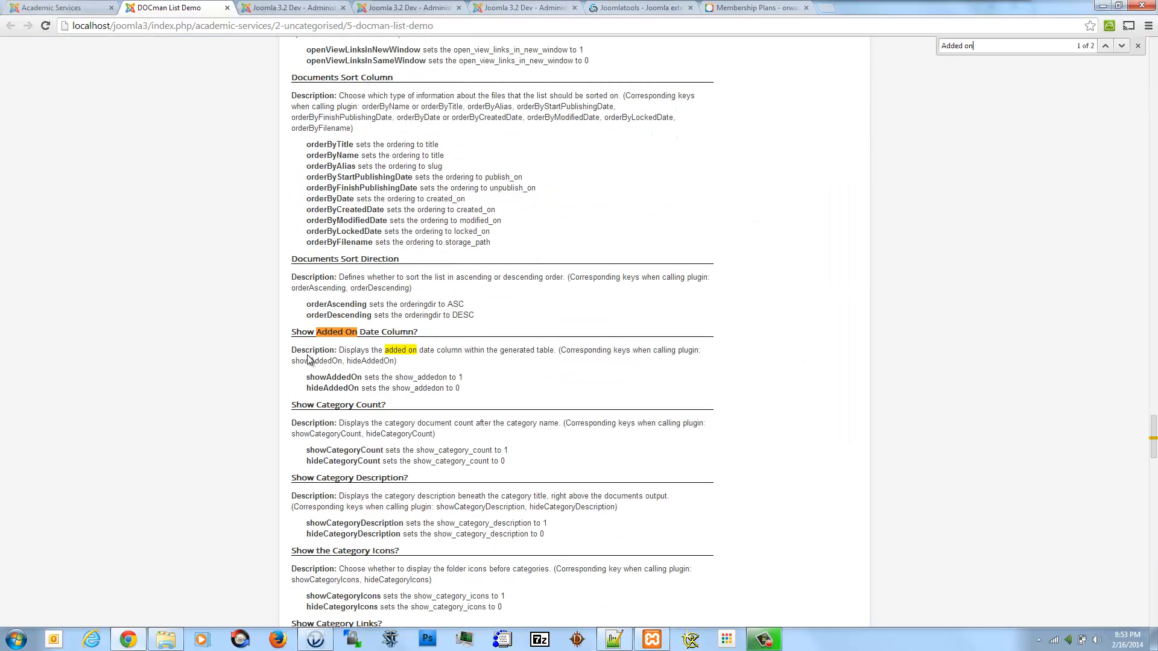
# - Insert the hideAddedOn option before hideUploadedBy in the Academic Services article's docmanlist tag and save the article
pyautogui.hotkey('ctrl', 'shift', 'Tab')
pyautogui.hotkey('ctrl', 'Tab')
pyautogui.hotkey('ctrl', 'Tab')
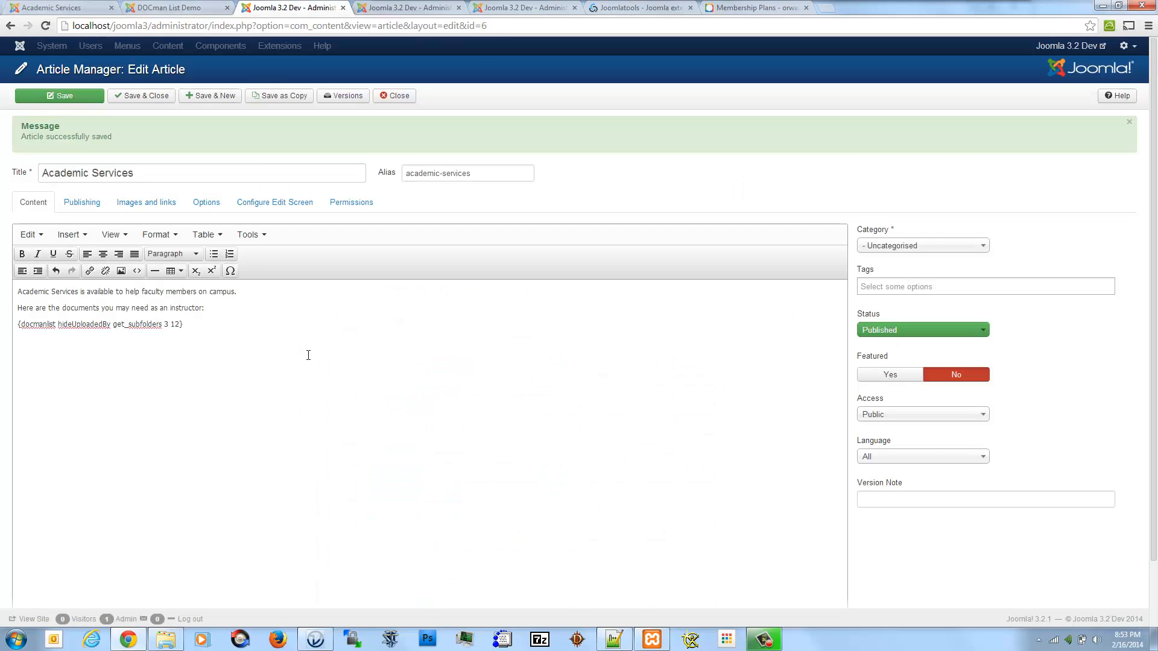
pyautogui.write('hideAdded')
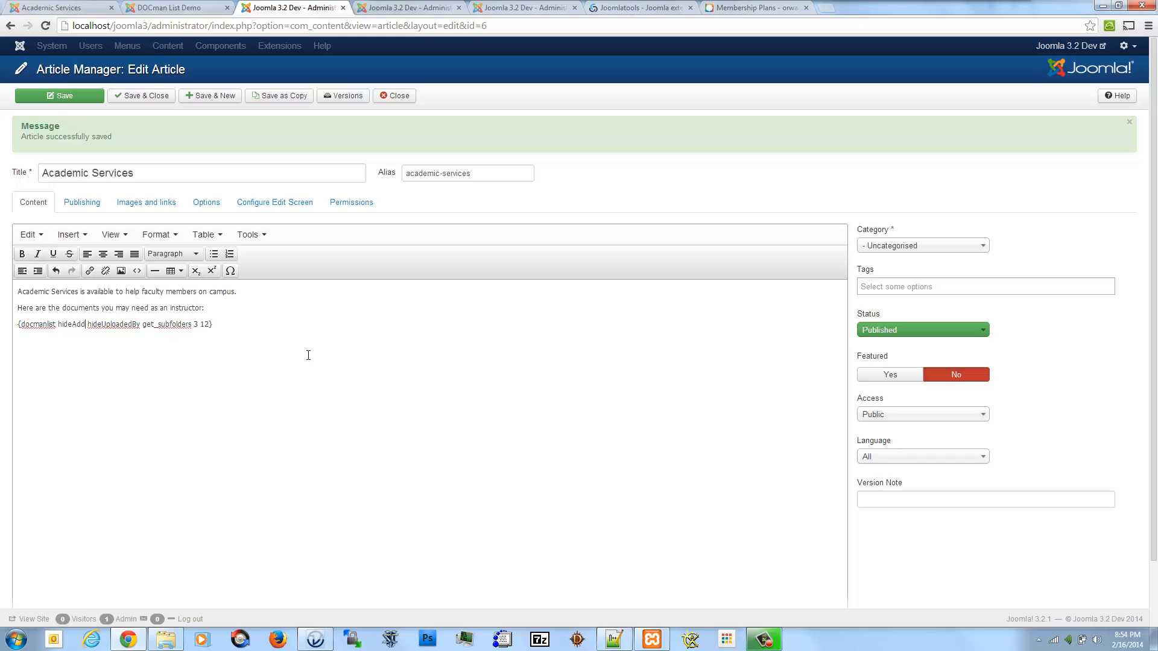
pyautogui.write('On')
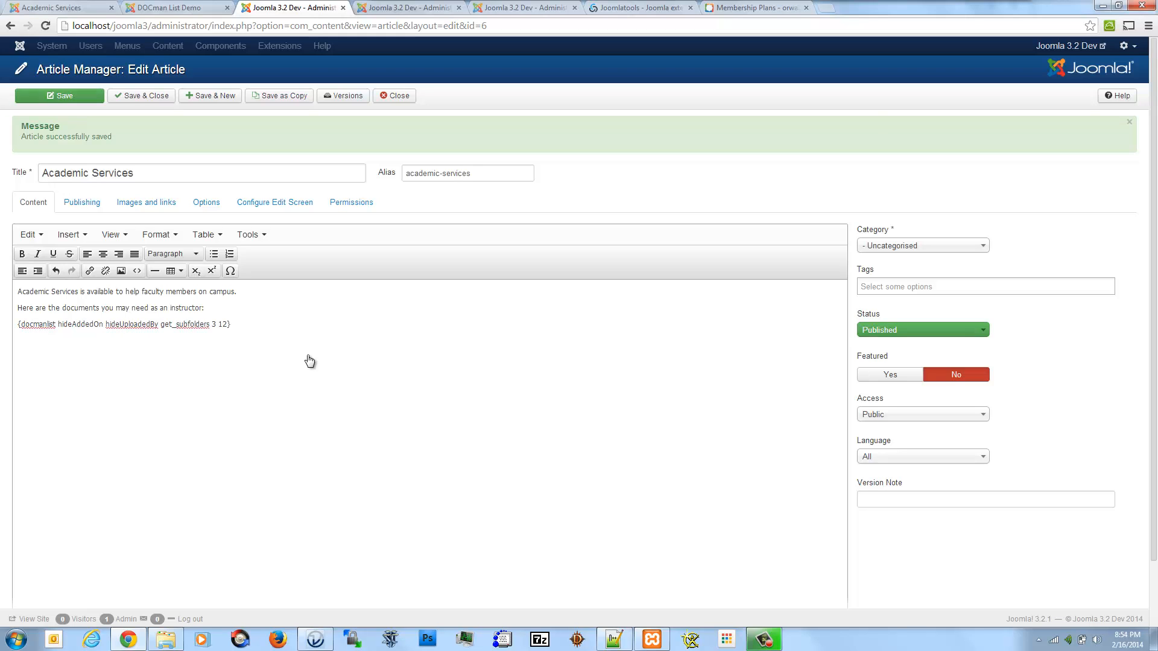
# - Reload the front-end Academic Services page and examine the columns and order of the Forms document table
pyautogui.hotkey('ctrl', '1')
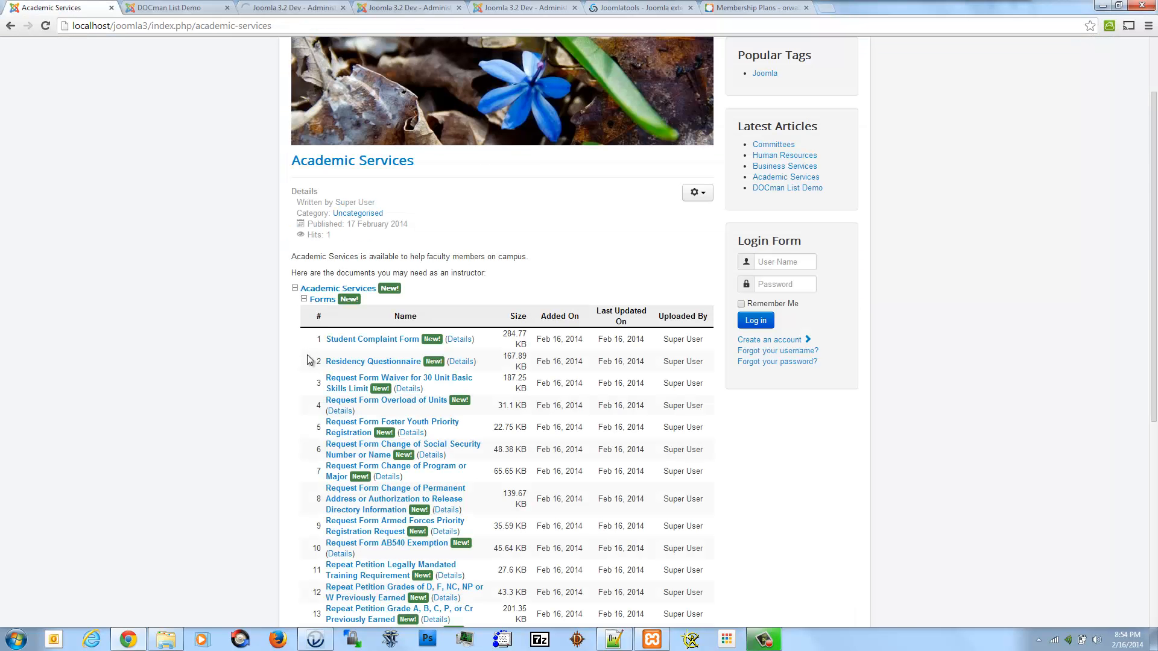
pyautogui.press('F5')
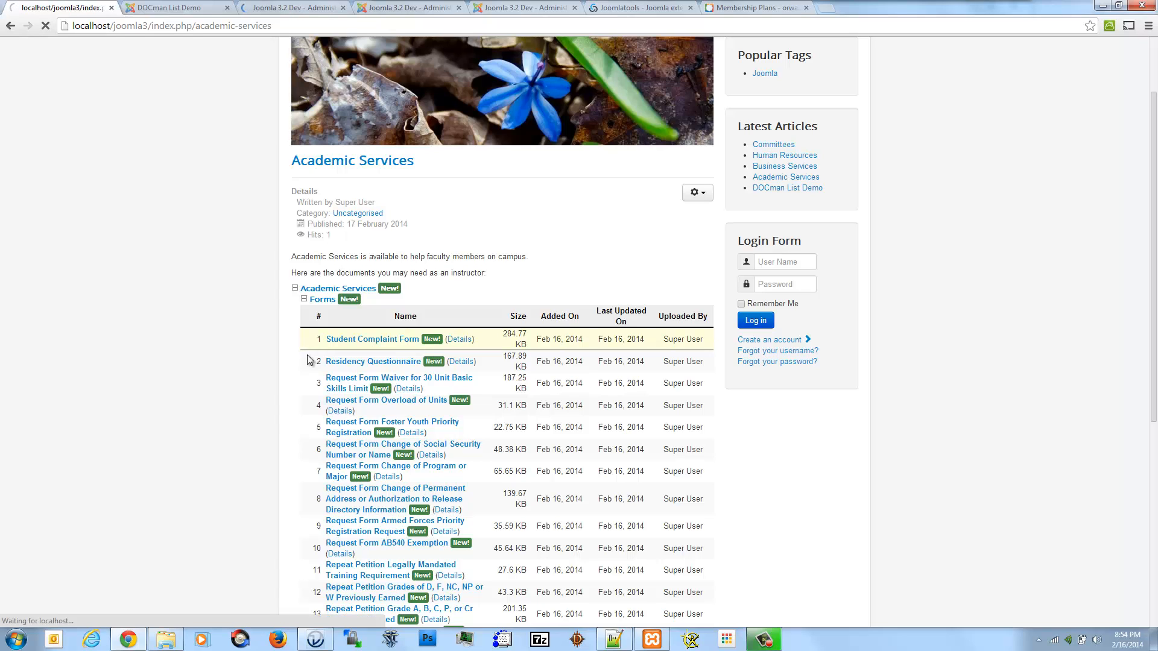
pyautogui.scroll(-2, 307, 359)
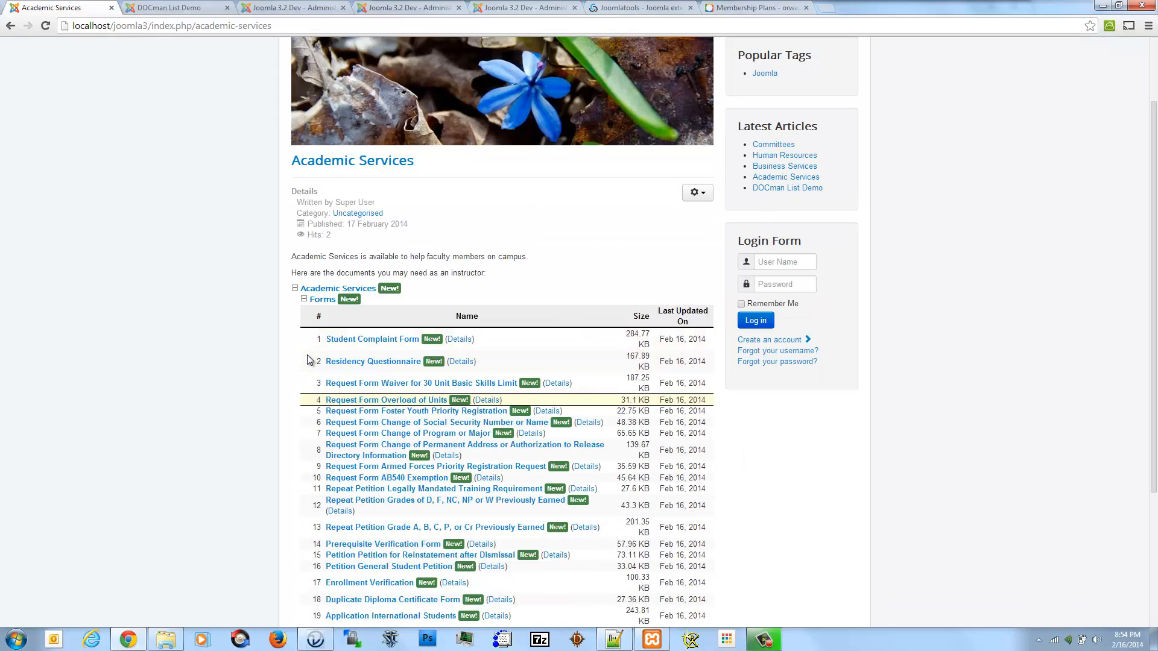
pyautogui.scroll(-2, 307, 359)
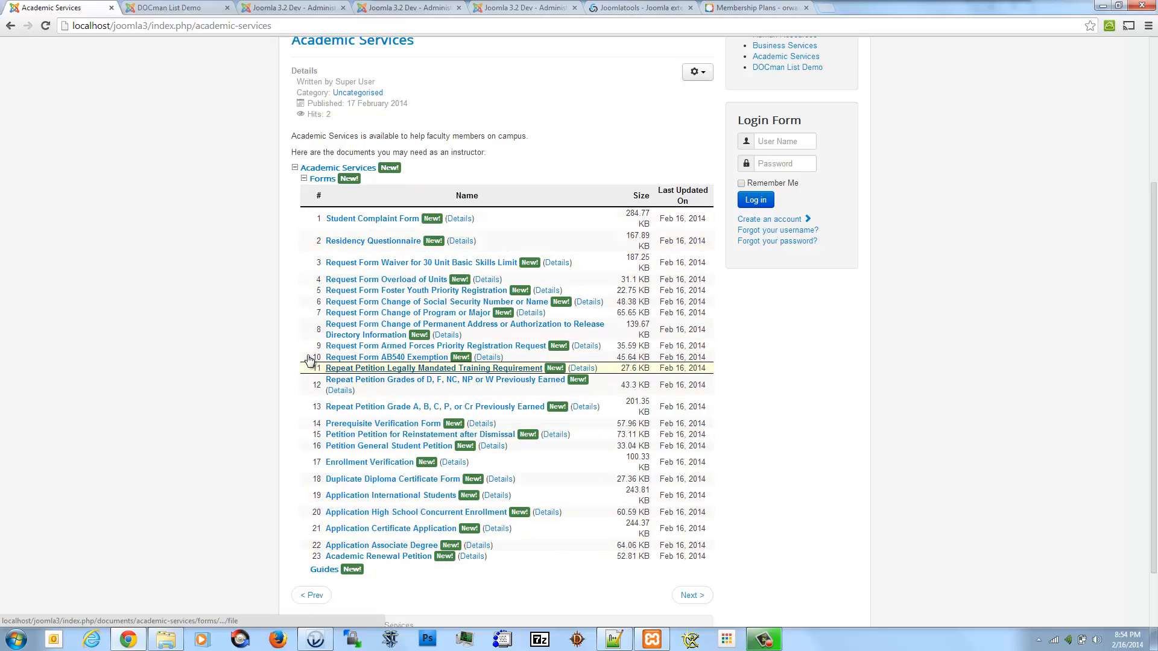
# - Save the Academic Services article with orderAscending added before hideAddedOn in the docmanlist tag, and check the document order on the reloaded front-end page
pyautogui.hotkey('ctrl', 'Tab')
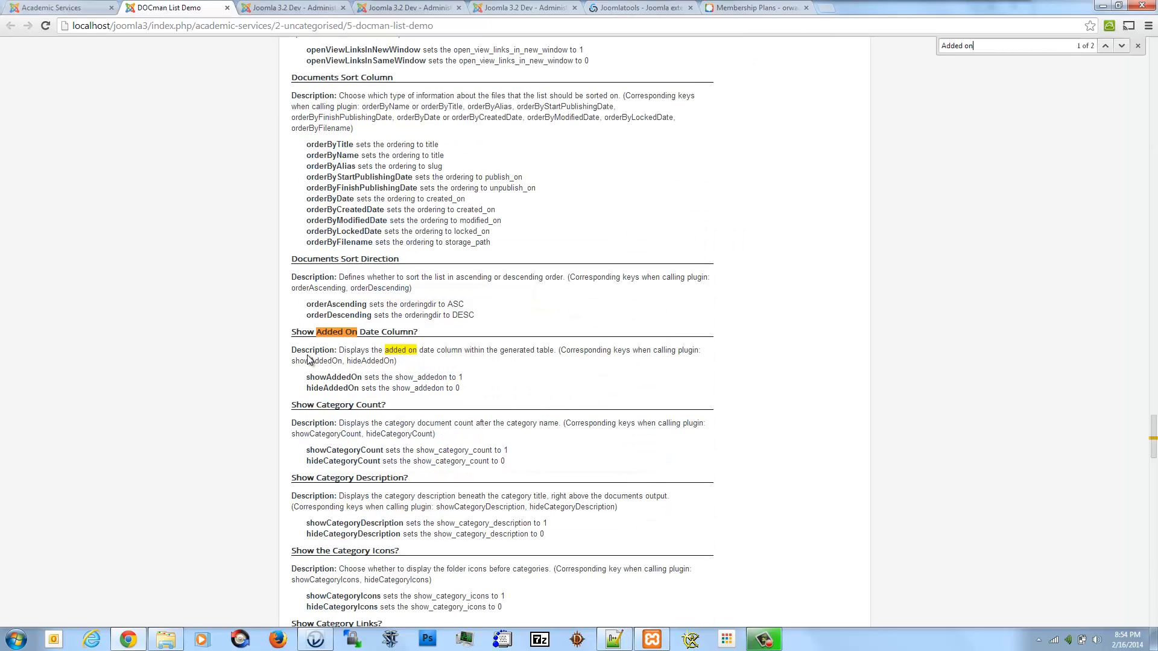
pyautogui.hotkey('ctrl', 'Tab')
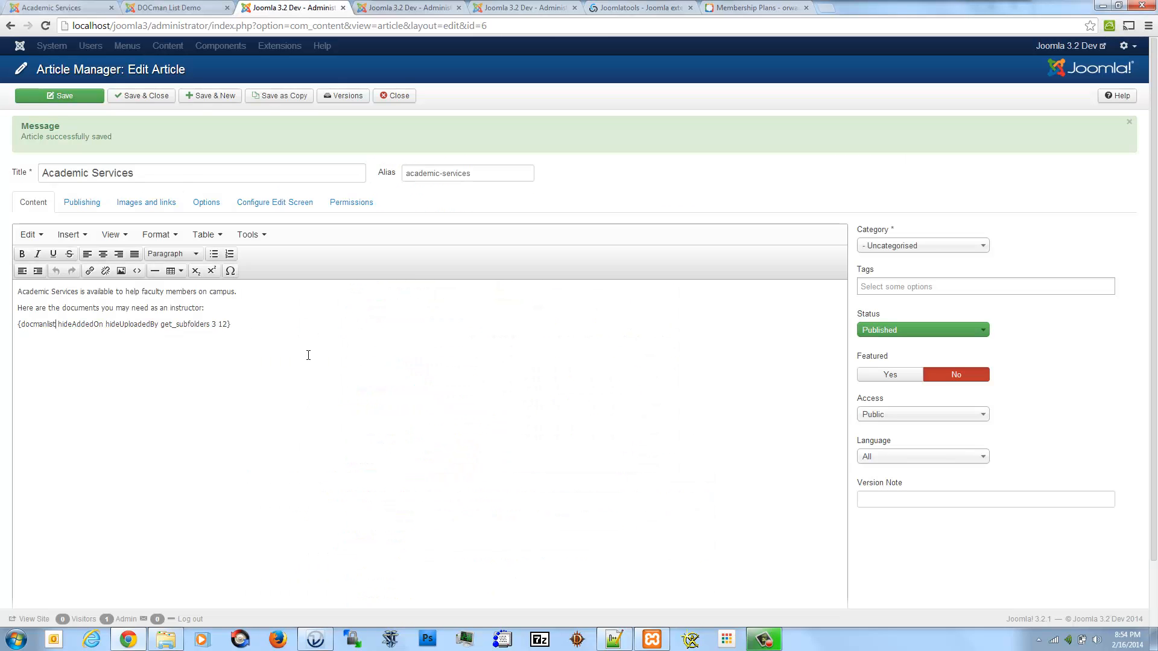
pyautogui.write('orderAscend')
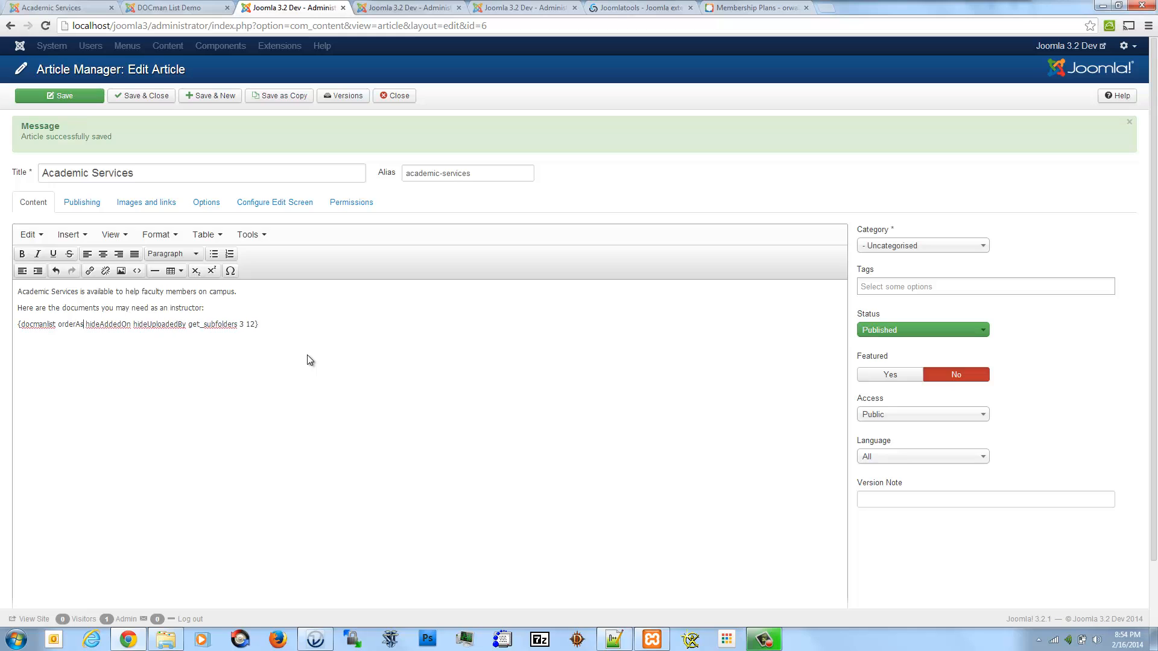
pyautogui.write('ing')
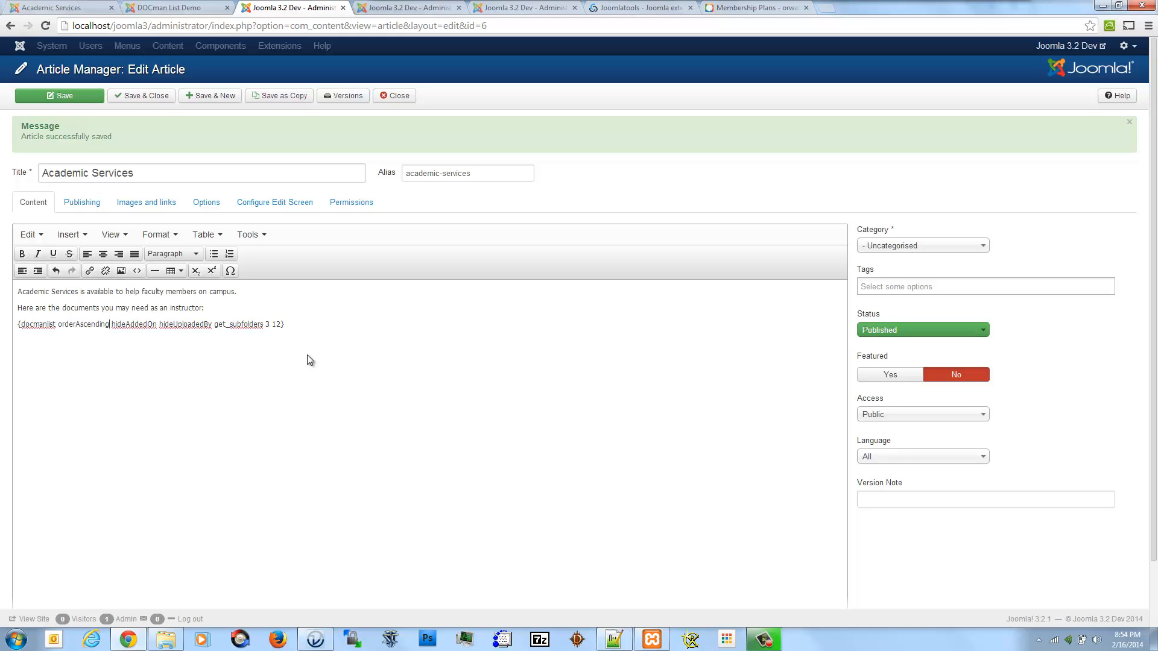
pyautogui.hotkey('ctrl', 's')
pyautogui.hotkey('ctrl', '1')
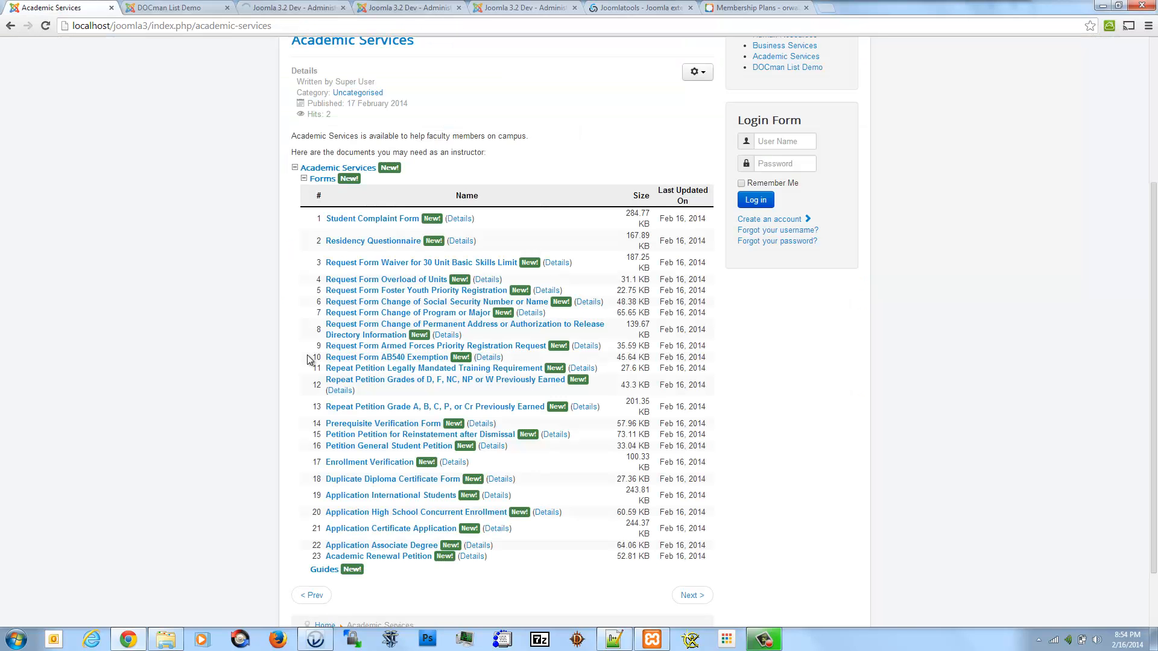
pyautogui.press('F5')
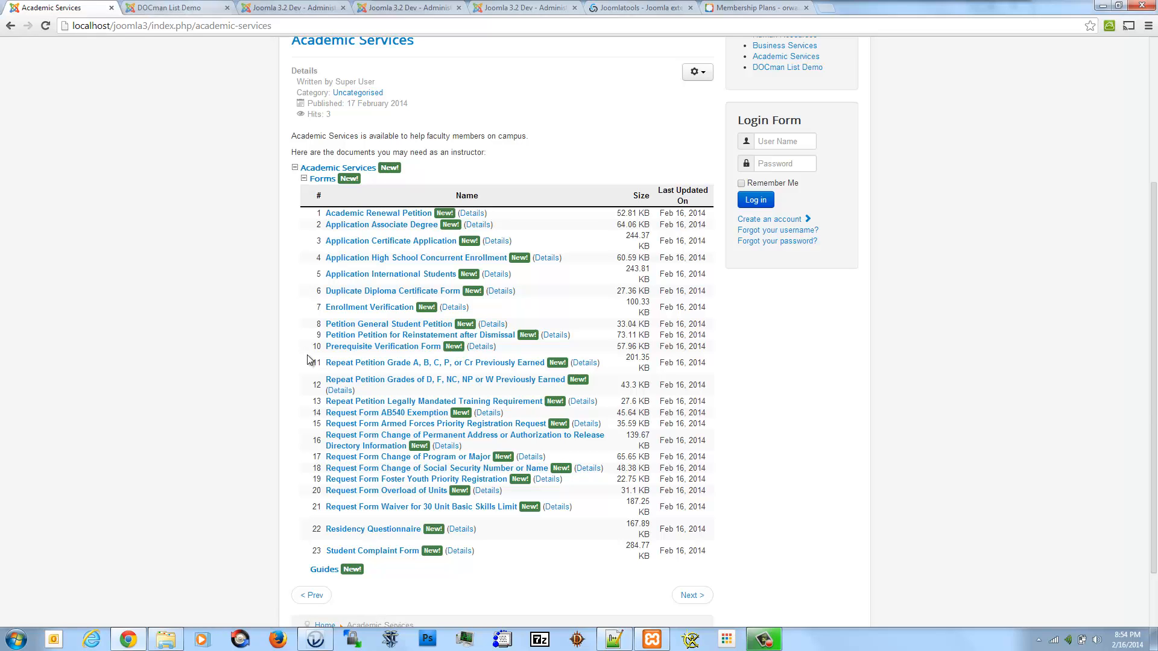
# - Save the article with showCollapsed added before orderAscending in the docmanlist tag, and check the reloaded front-end document list
pyautogui.hotkey('ctrl', 'Tab')
pyautogui.hotkey('ctrl', 'Tab')
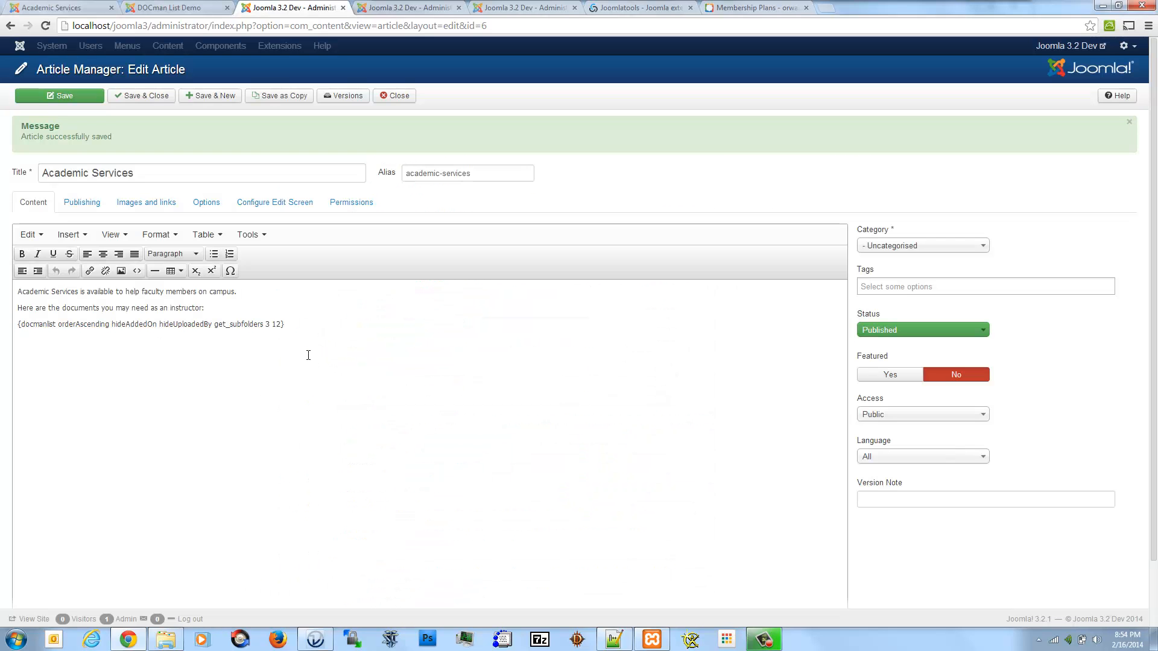
pyautogui.write('showCol')
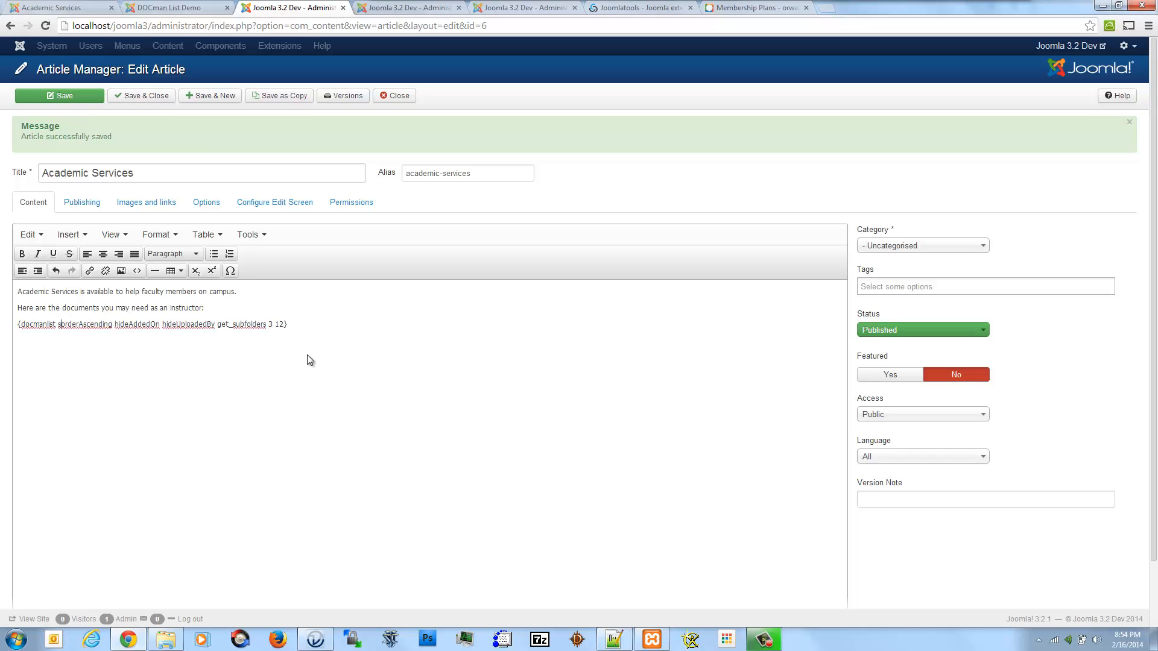
pyautogui.write('lapsed')
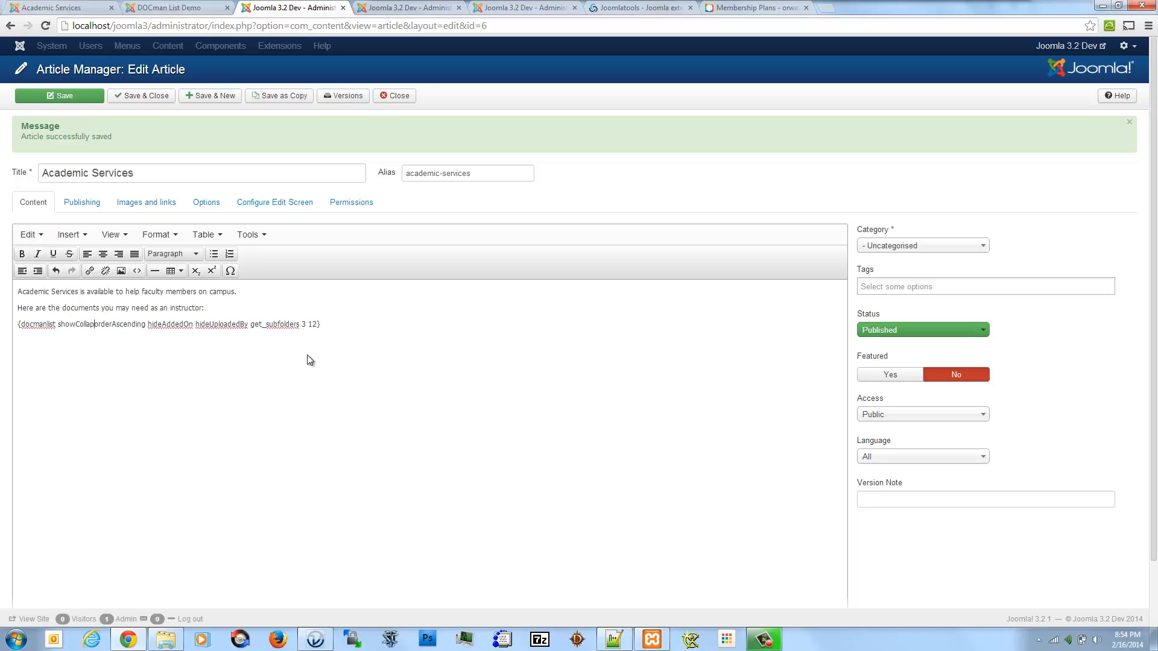
pyautogui.hotkey('ctrl', 's')
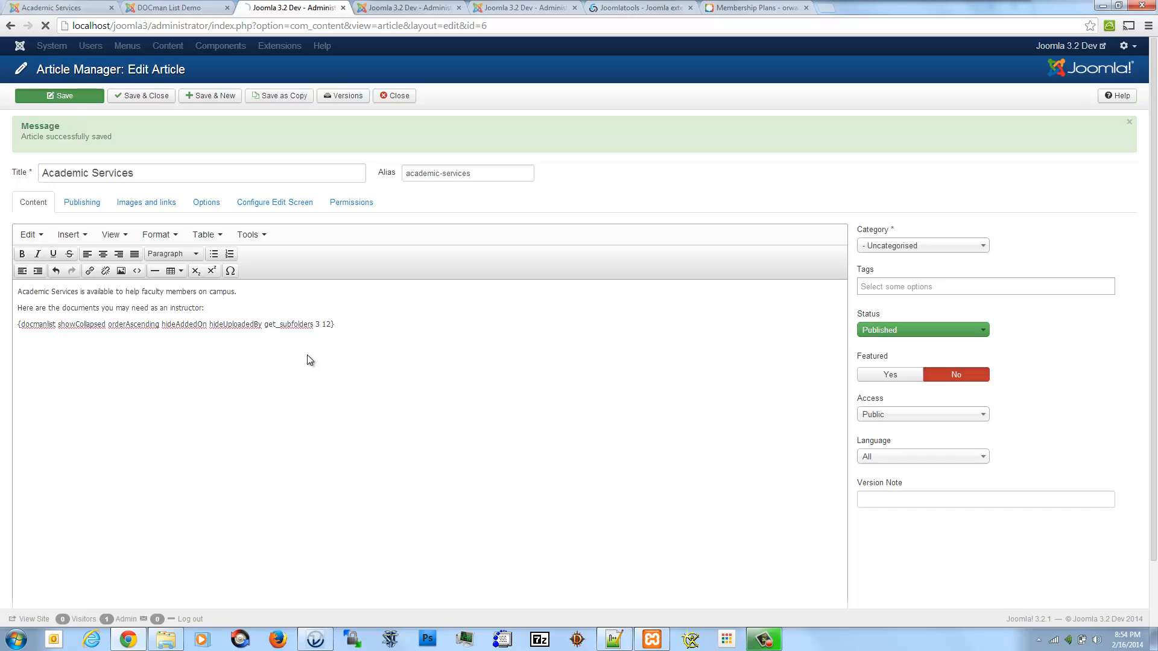
pyautogui.hotkey('ctrl', '1')
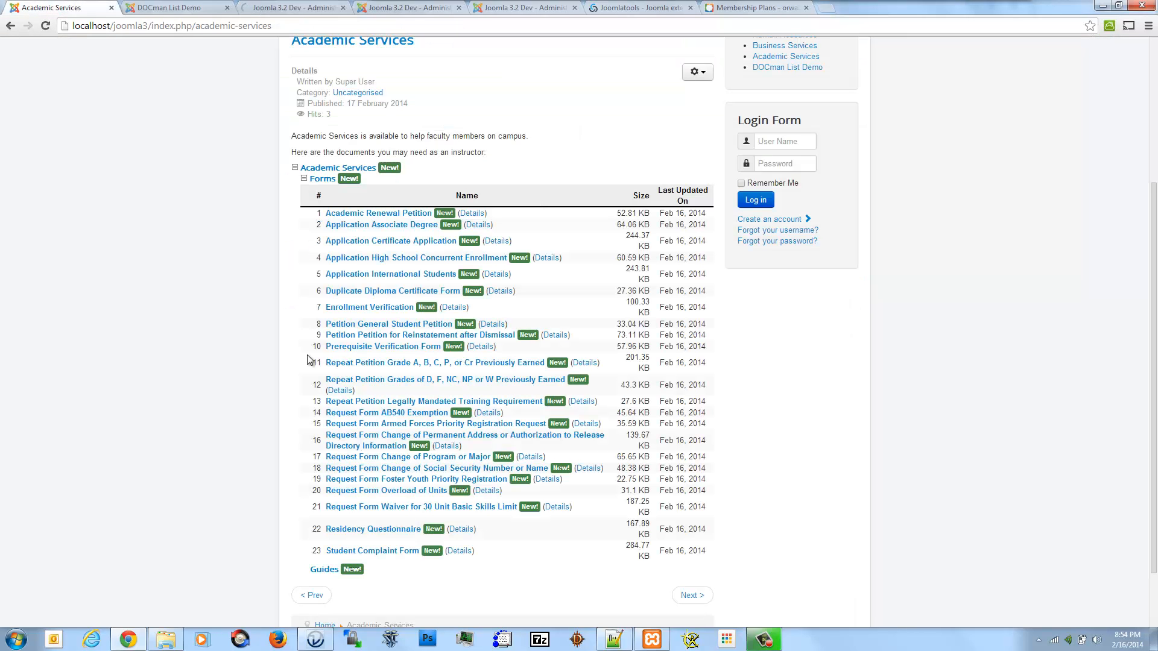
pyautogui.press('F5')
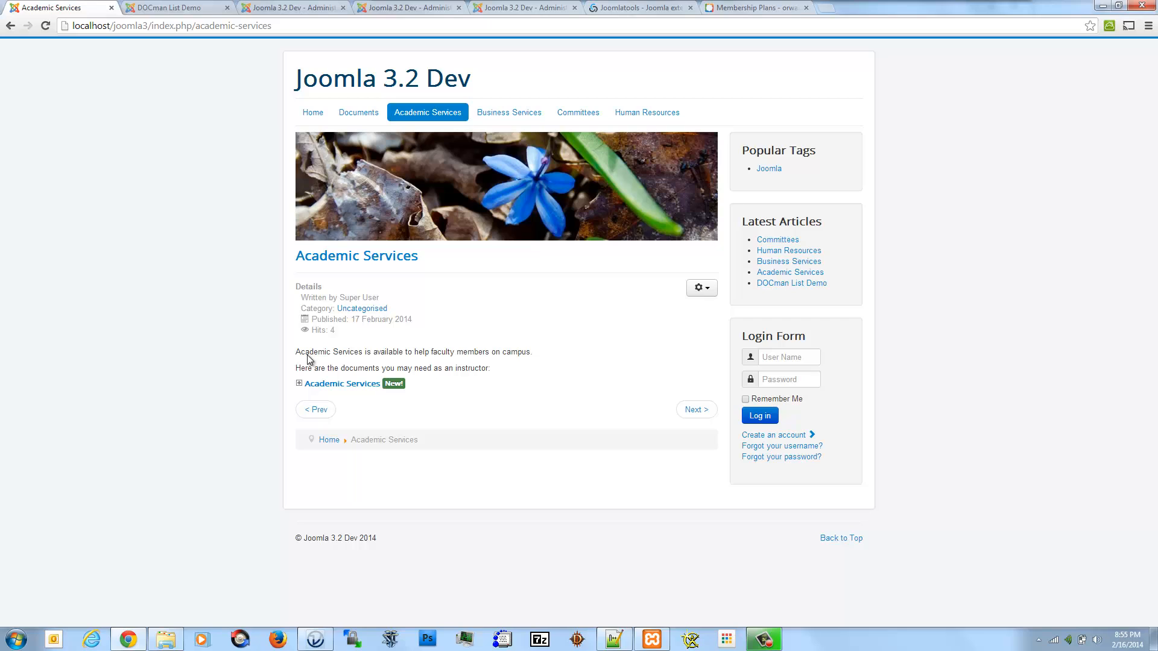
# - Save the article with showCategoryCount added before showCollapsed in the docmanlist tag, and reload the front-end Academic Services page
pyautogui.hotkey('ctrl', '3')
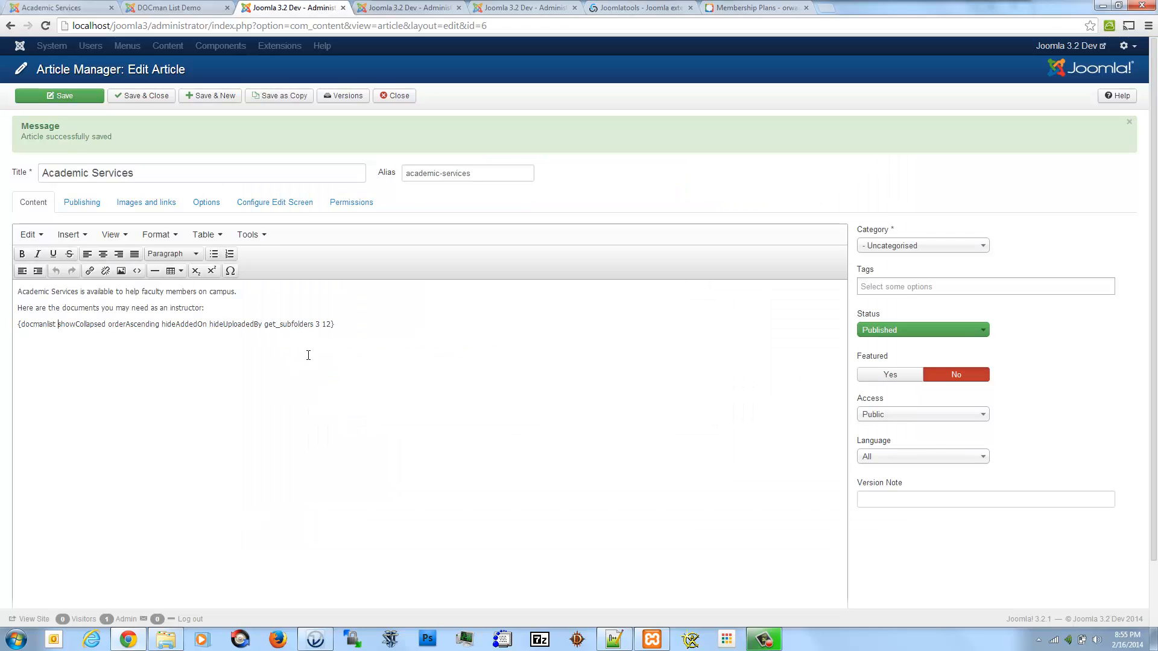
pyautogui.write('showCateg')
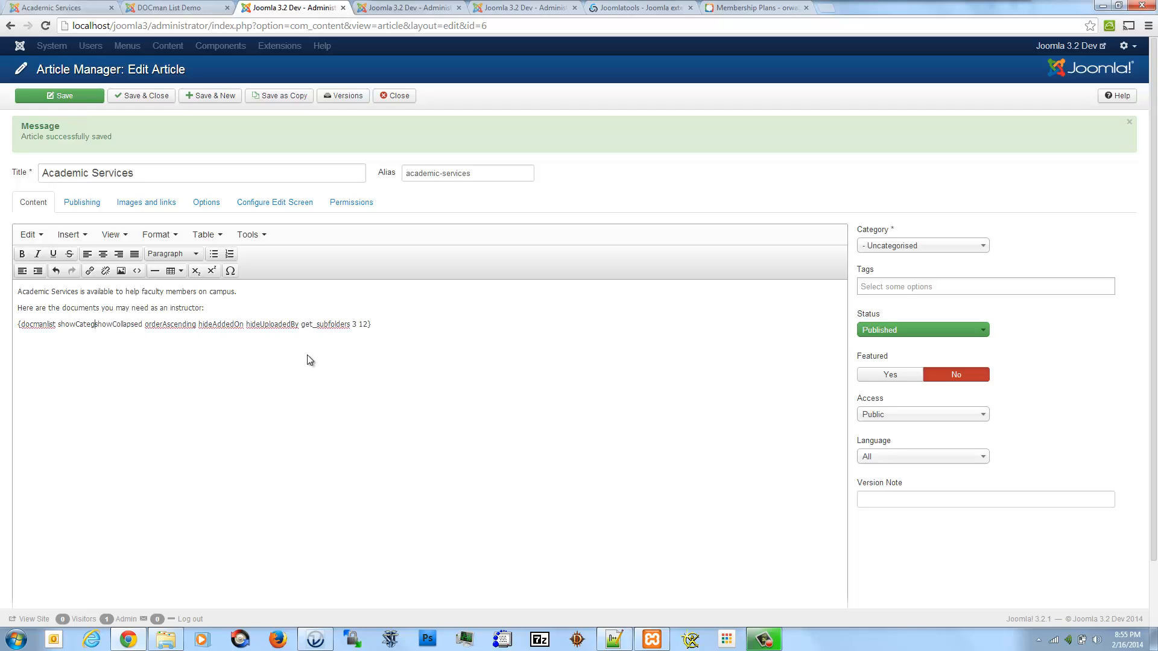
pyautogui.write('oryCount')
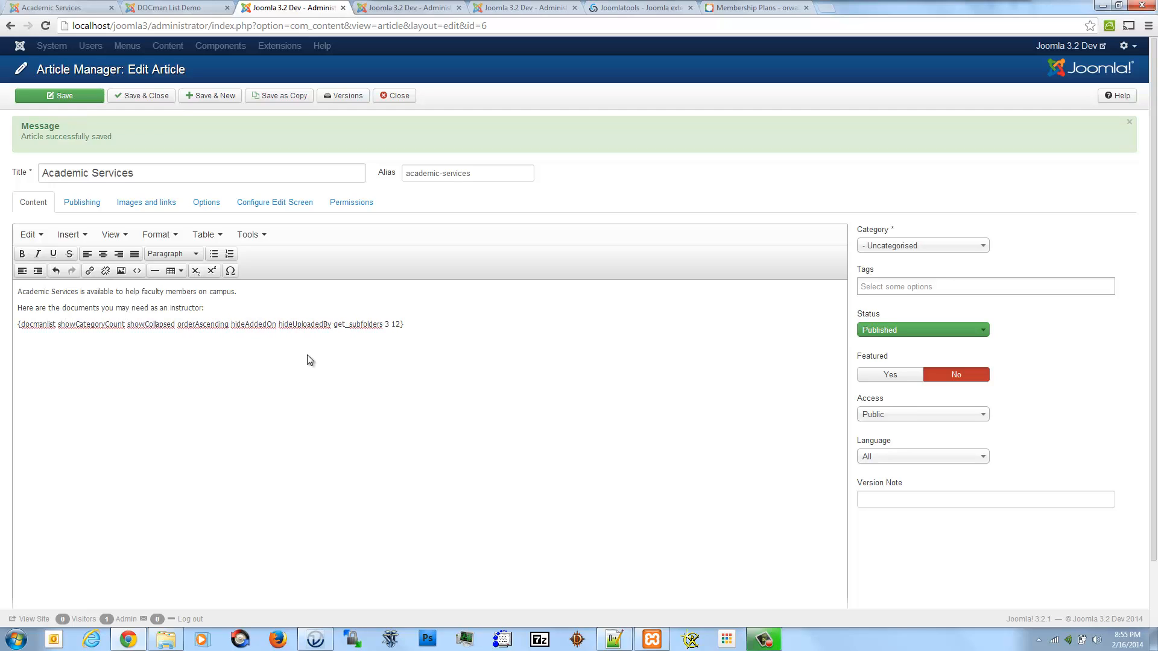
pyautogui.hotkey('ctrl', 's')
pyautogui.hotkey('ctrl', '1')
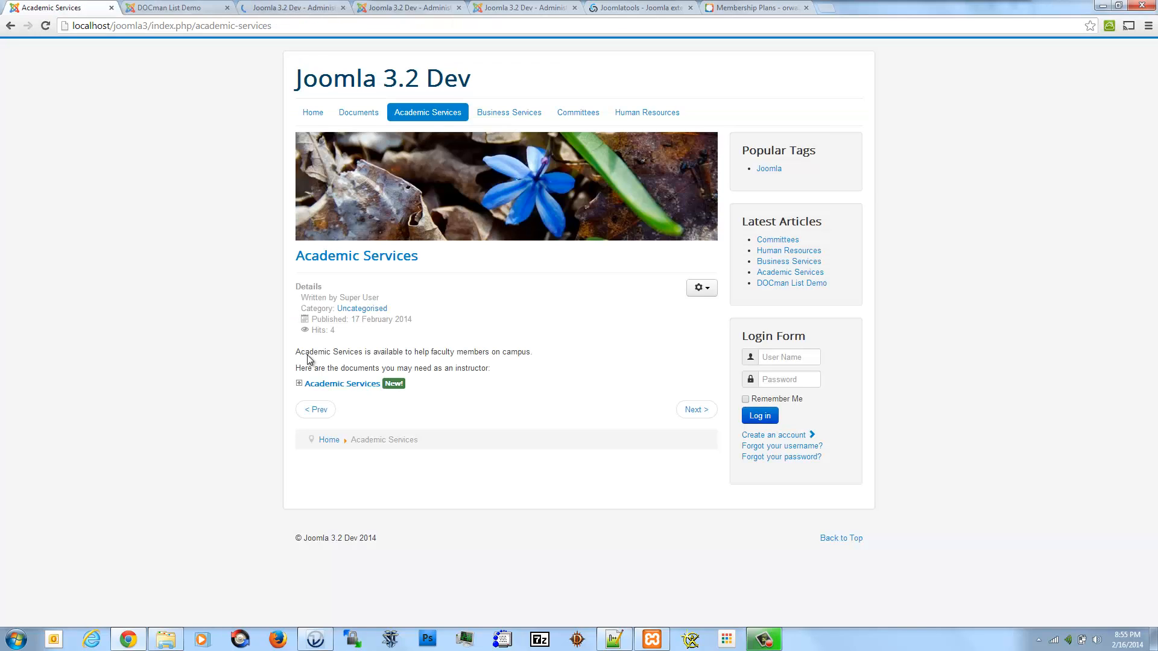
pyautogui.press('F5')
# - Insert useNestedTableLayout between showCategoryCount and showCollapsed in the Academic Services article's docmanlist tag
pyautogui.hotkey('ctrl', 'Tab')
pyautogui.hotkey('ctrl', 'Tab')
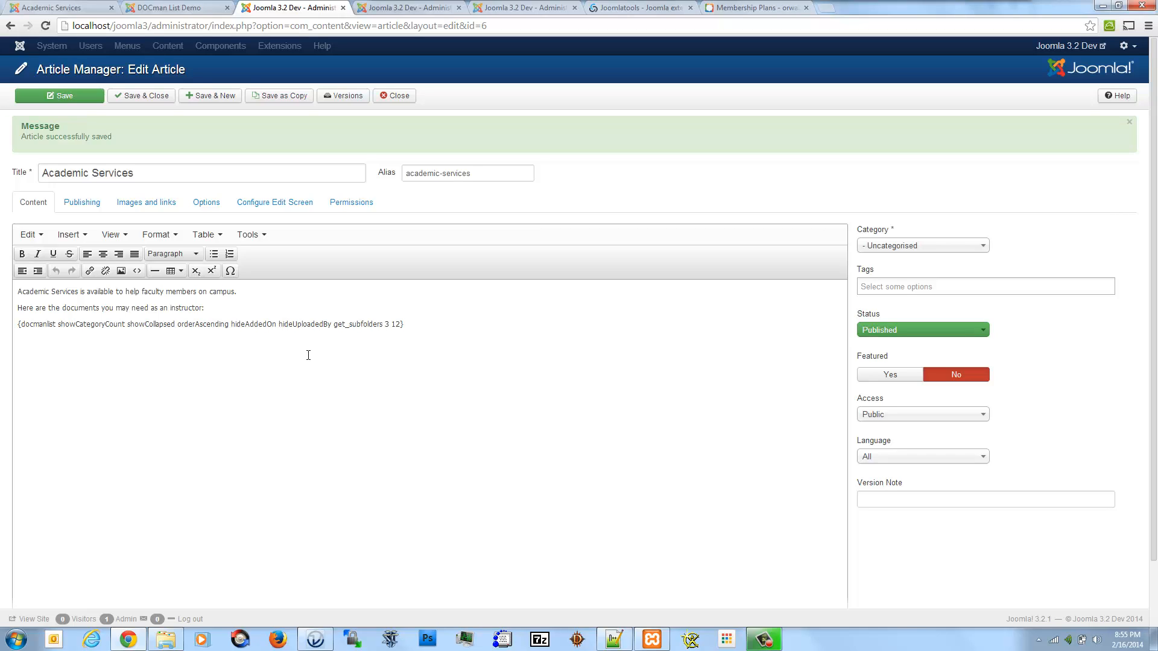
pyautogui.hotkey('shift', 'Right')
pyautogui.hotkey('shift', 'Right')
pyautogui.hotkey('shift', 'Right')
pyautogui.hotkey('shift', 'Right')
pyautogui.hotkey('shift', 'Right')
pyautogui.hotkey('shift', 'Right')
pyautogui.hotkey('shift', 'Right')
pyautogui.hotkey('shift', 'Right')
pyautogui.hotkey('shift', 'Right')
pyautogui.hotkey('shift', 'Right')
pyautogui.hotkey('shift', 'Right')
pyautogui.hotkey('shift', 'Right')
pyautogui.hotkey('shift', 'Right')
pyautogui.hotkey('shift', 'Right')
pyautogui.hotkey('shift', 'Right')
pyautogui.hotkey('shift', 'Right')
pyautogui.hotkey('shift', 'Right')
pyautogui.hotkey('shift', 'Right')
pyautogui.hotkey('shift', 'Right')
pyautogui.hotkey('shift', 'Right')
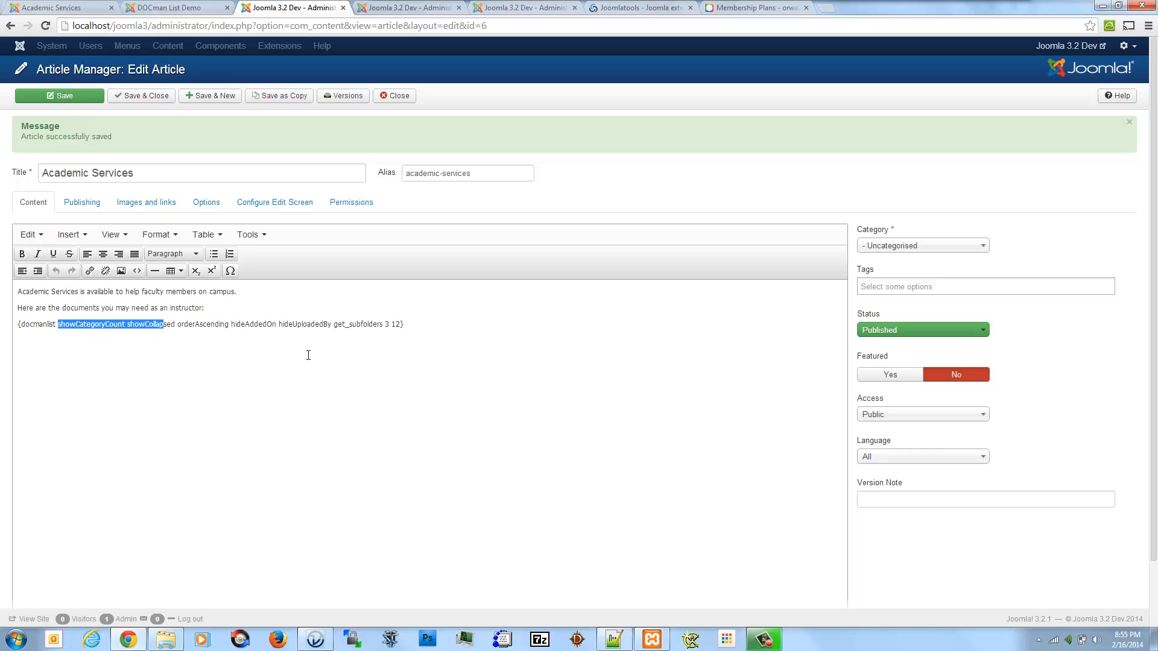
pyautogui.hotkey('shift', 'Right')
pyautogui.hotkey('shift', 'Right')
pyautogui.hotkey('shift', 'Right')
pyautogui.hotkey('ctrl', 'Right')
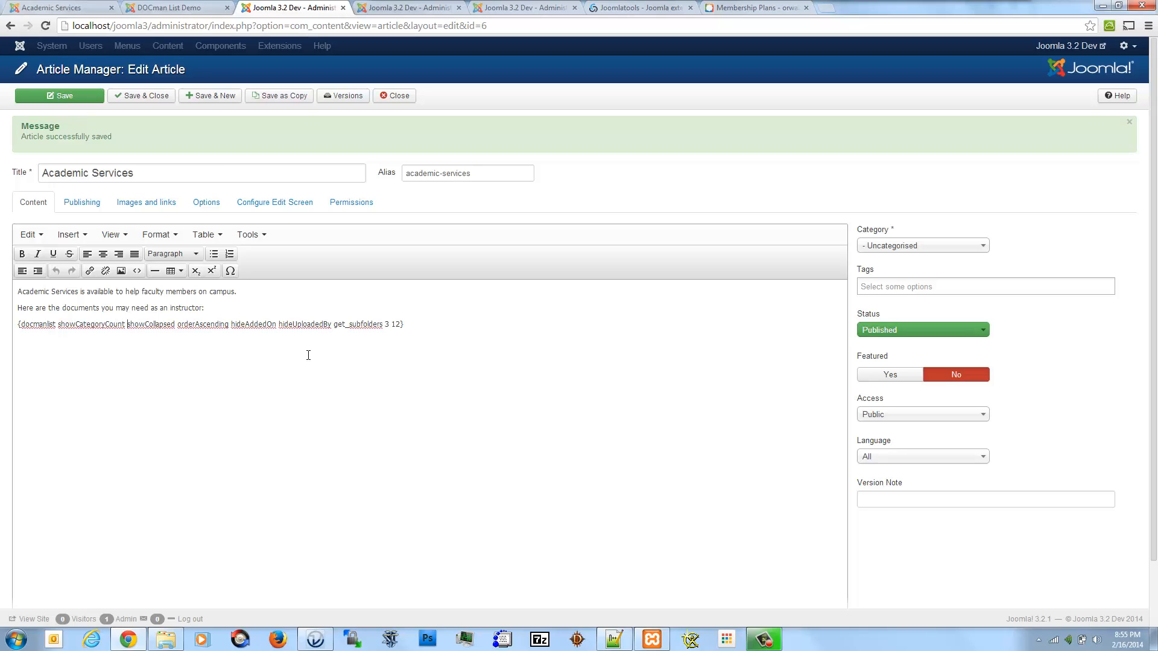
pyautogui.write('useNe')
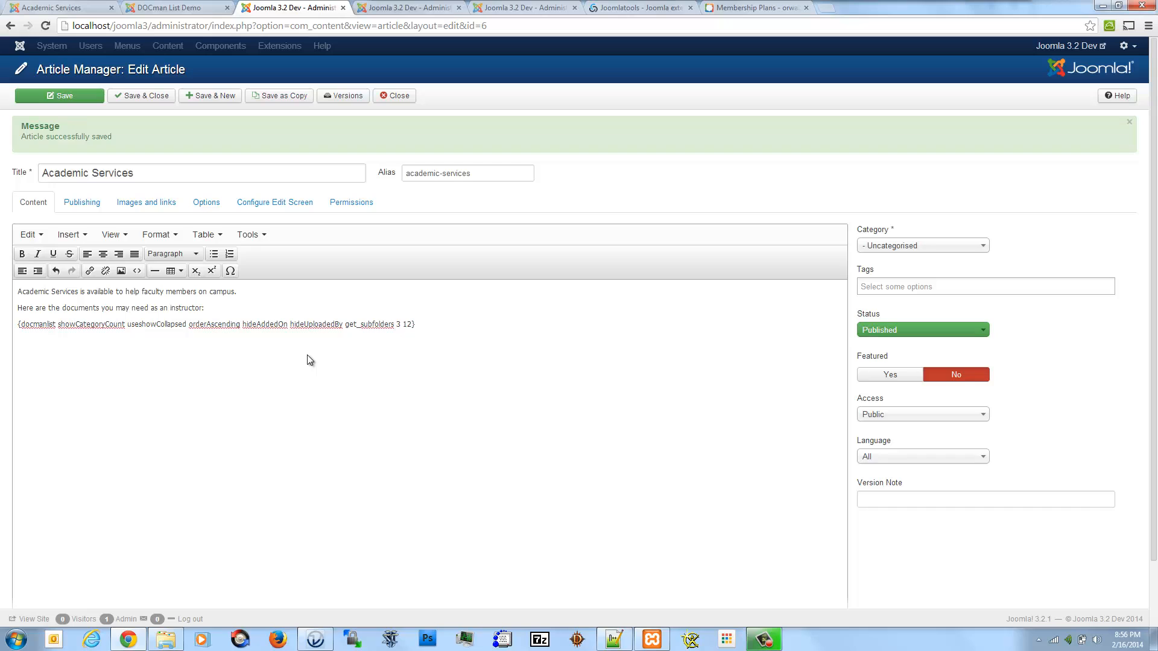
pyautogui.write('sted')
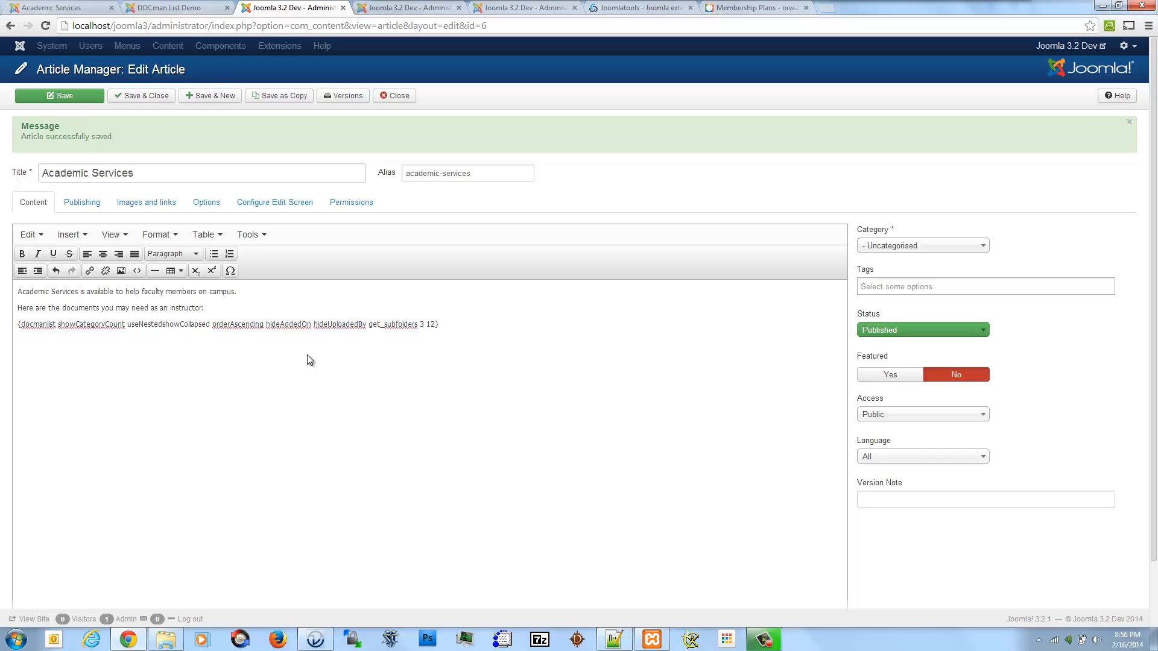
pyautogui.write('TableL')
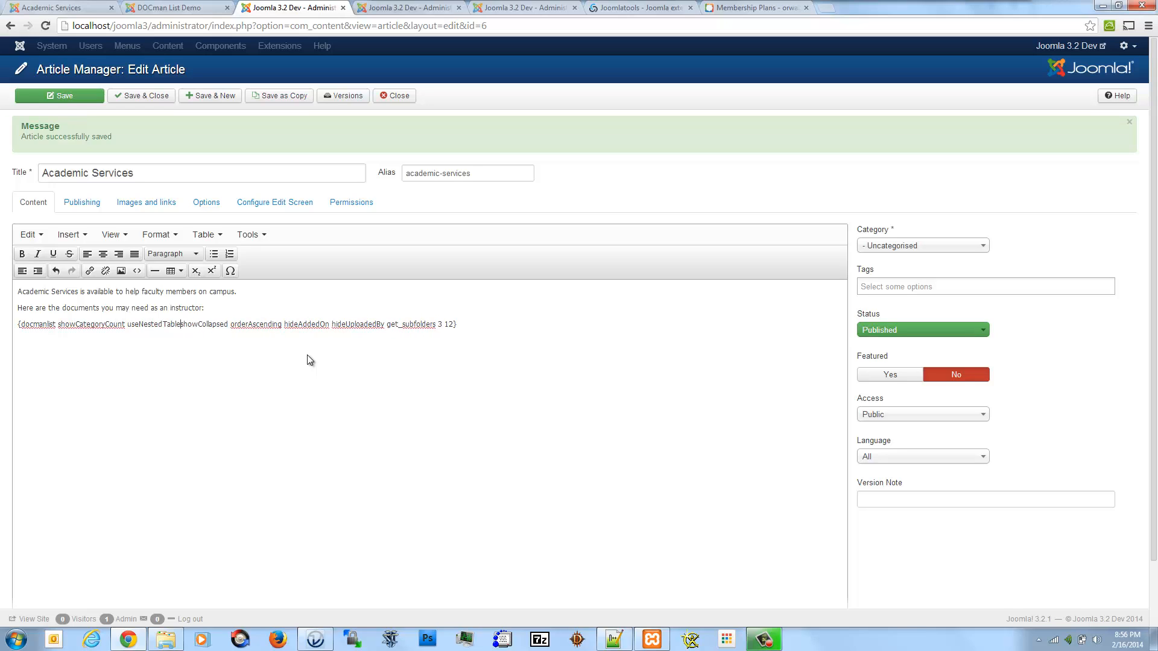
pyautogui.write('ayout')
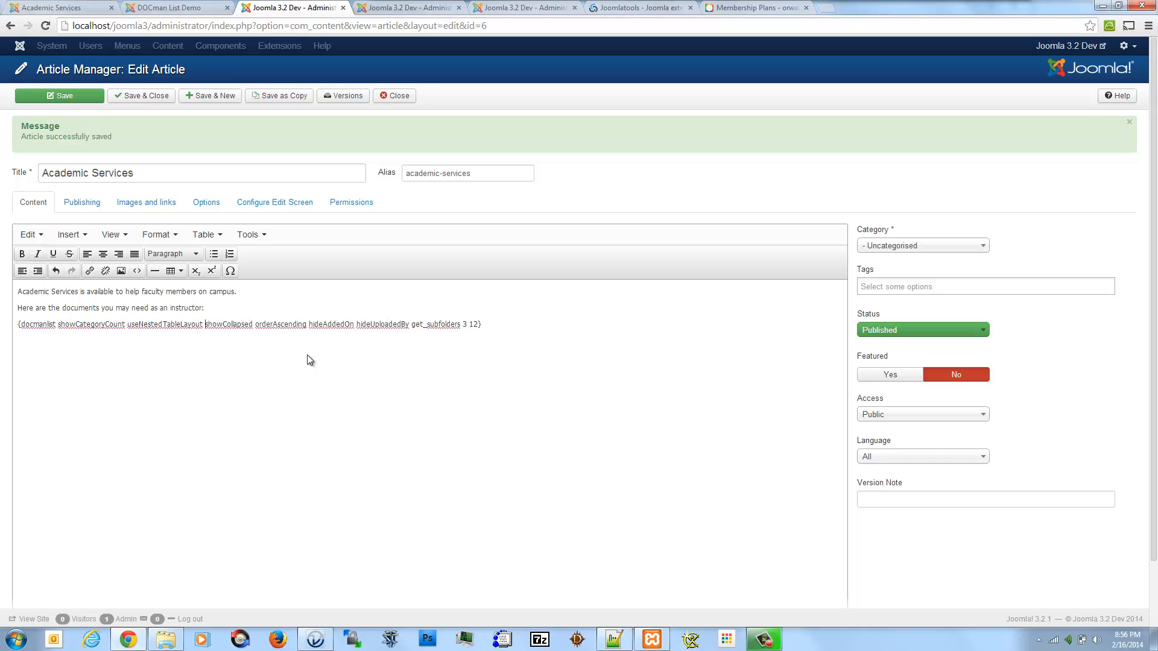
# - Remove useNestedTableLayout from the docmanlist tag in the Academic Services article
pyautogui.press('BackSpace')
pyautogui.press('BackSpace')
pyautogui.press('BackSpace')
pyautogui.press('BackSpace')
pyautogui.press('BackSpace')
pyautogui.press('BackSpace')
pyautogui.press('BackSpace')
pyautogui.press('BackSpace')
pyautogui.press('BackSpace')
pyautogui.press('BackSpace')
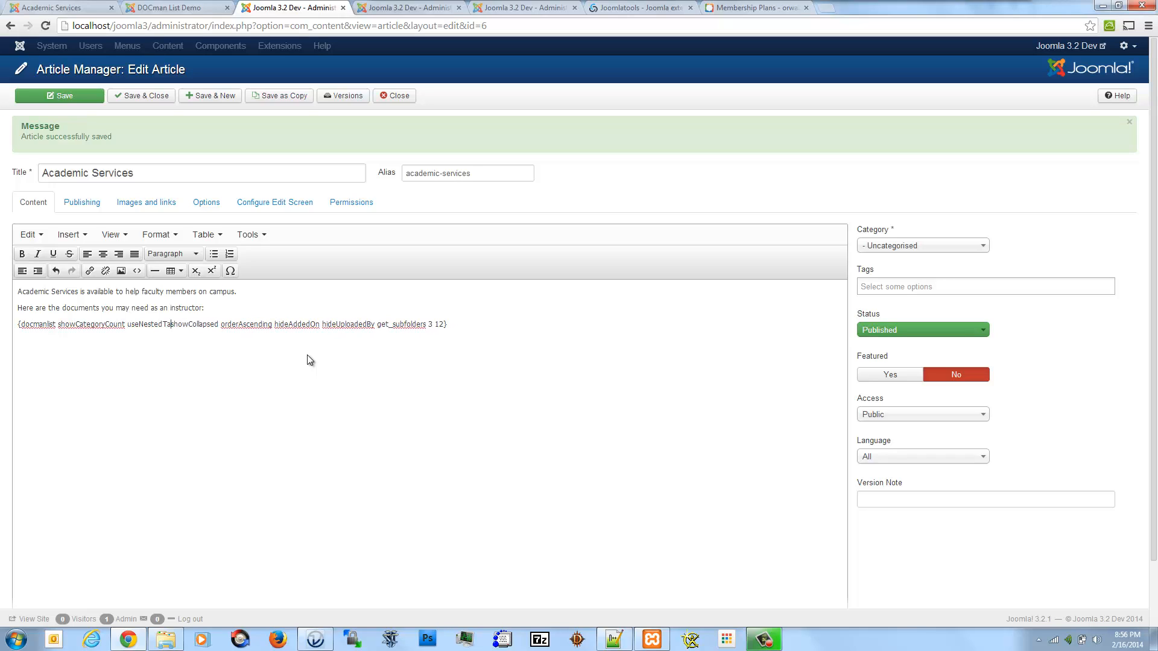
pyautogui.press('BackSpace')
pyautogui.press('BackSpace')
pyautogui.press('BackSpace')
pyautogui.press('BackSpace')
pyautogui.press('BackSpace')
pyautogui.press('BackSpace')
pyautogui.press('BackSpace')
pyautogui.press('BackSpace')
pyautogui.press('BackSpace')
pyautogui.press('BackSpace')
pyautogui.press('BackSpace')
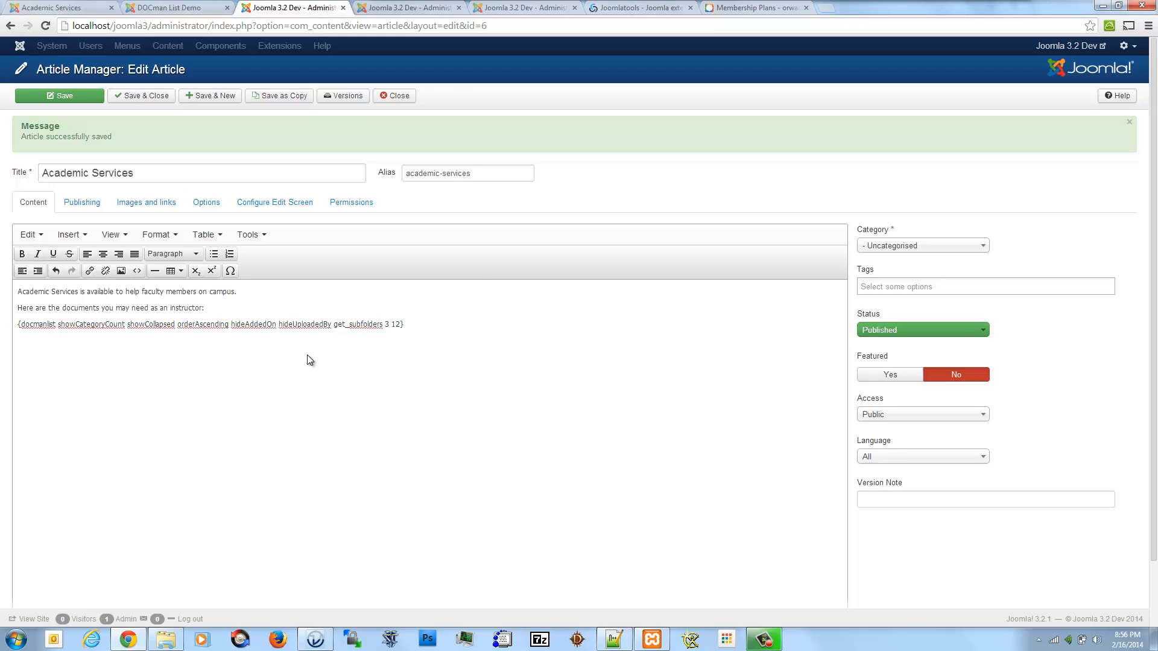
# - Check the front-end Academic Services page once more, and save and close the Academic Services article
pyautogui.hotkey('ctrl', '1')
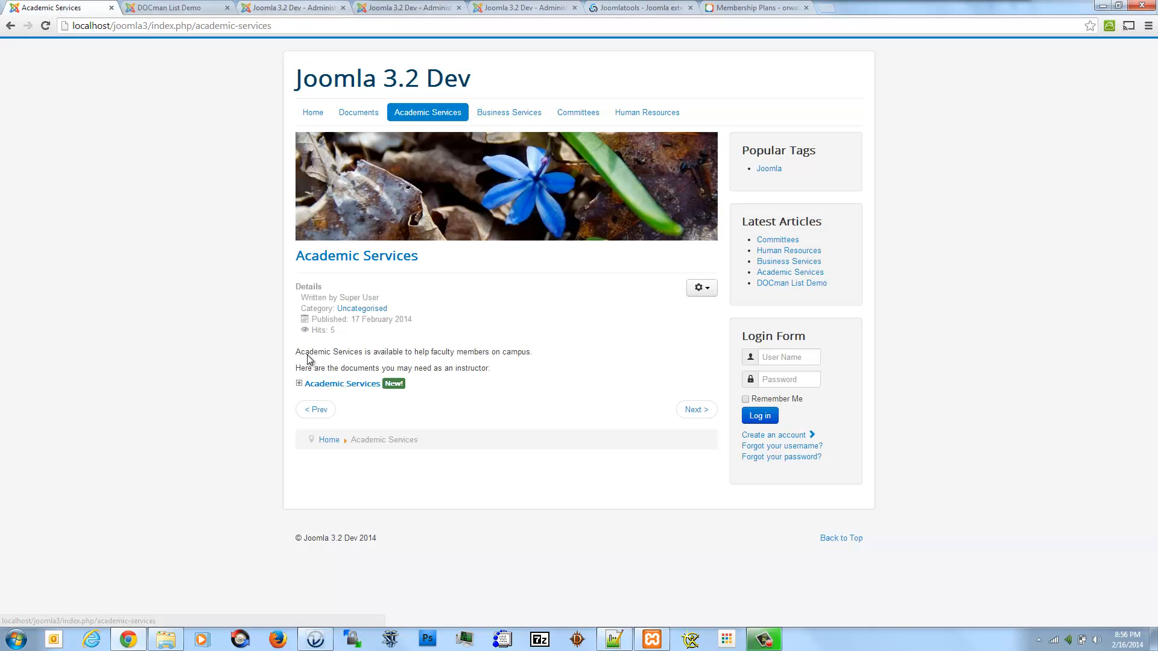
pyautogui.hotkey('ctrl', '3')
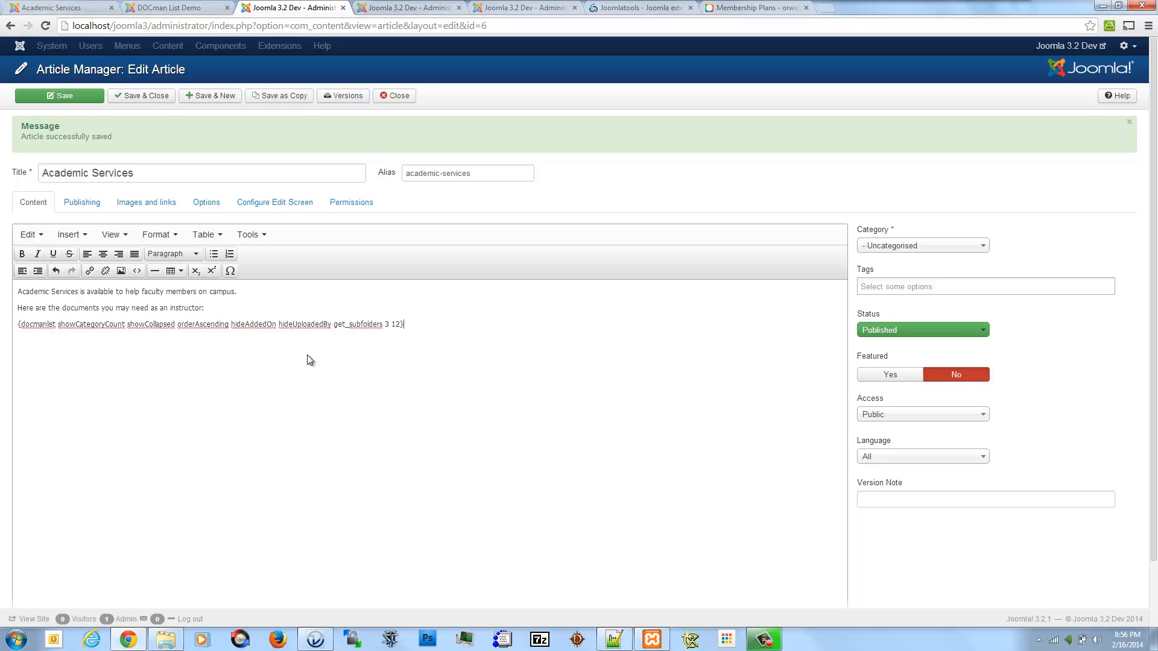
pyautogui.hotkey('shift', 'Home')
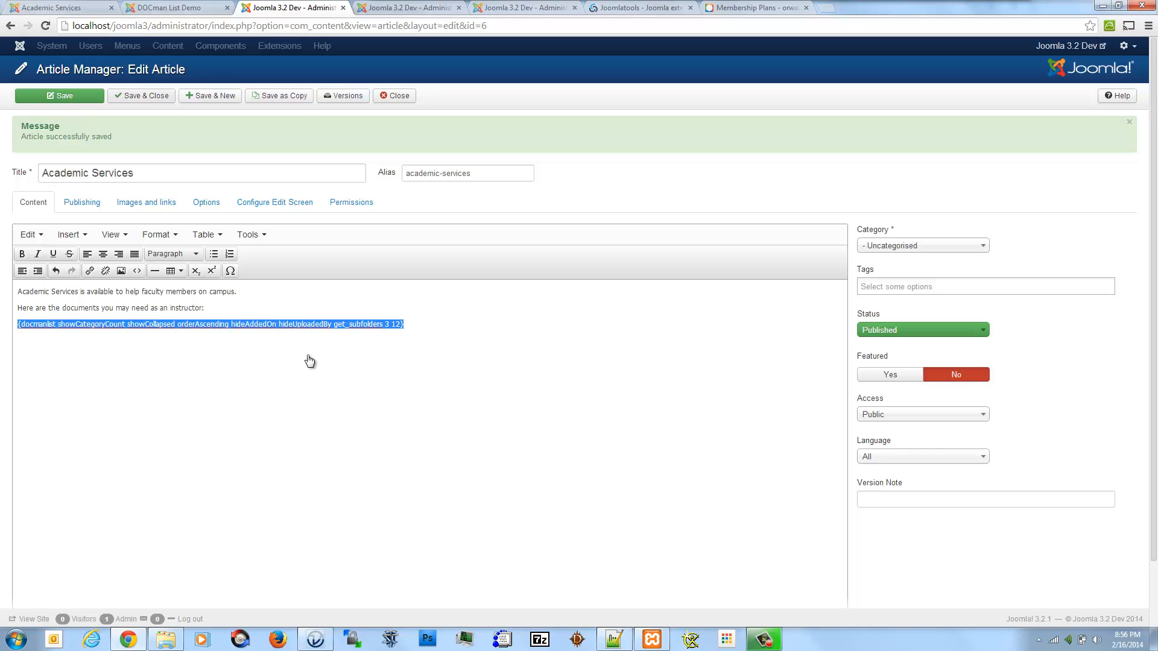
pyautogui.click(142, 96)
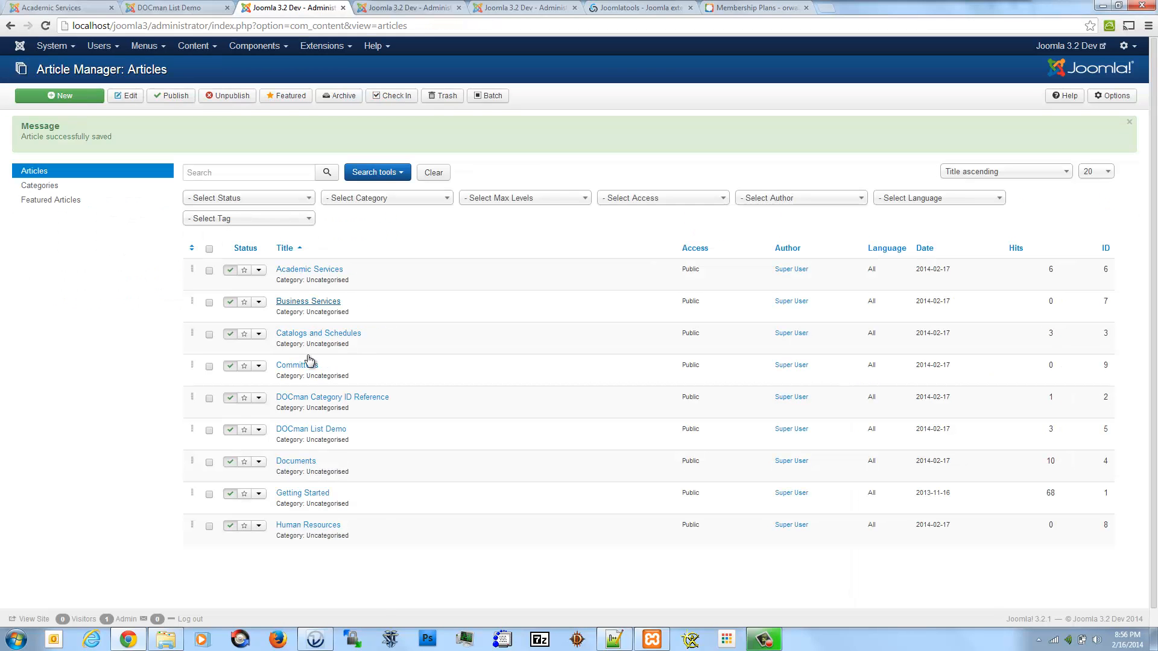
# - Open the Business Services article for editing and look up the Business Services category in the DOCman category list
pyautogui.click(308, 301)
pyautogui.click(409, 8)
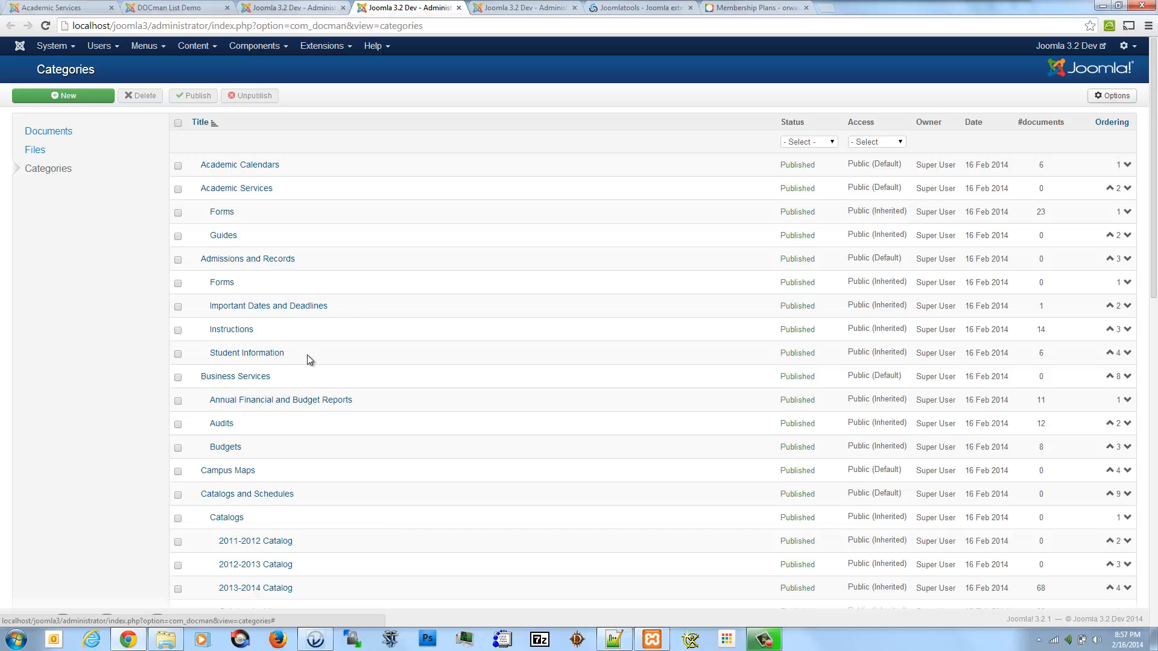
pyautogui.hotkey('ctrl', 'shift', 'Tab')
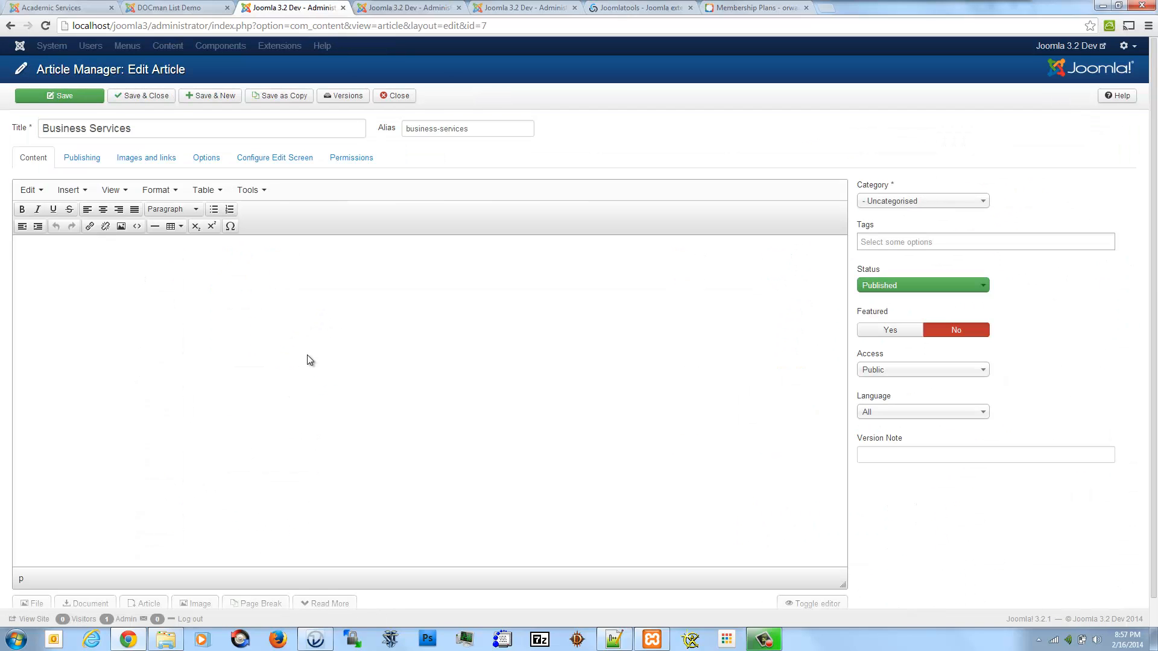
# - Write the article's intro sentence "Business Services provides the accounting, fiscal, and budgeting services for the college."
pyautogui.write('Business Services is')
pyautogui.press('BackSpace')
pyautogui.press('BackSpace')
pyautogui.write('provideds')
pyautogui.press('BackSpace')
pyautogui.write('s the accounting, fiscal, a')
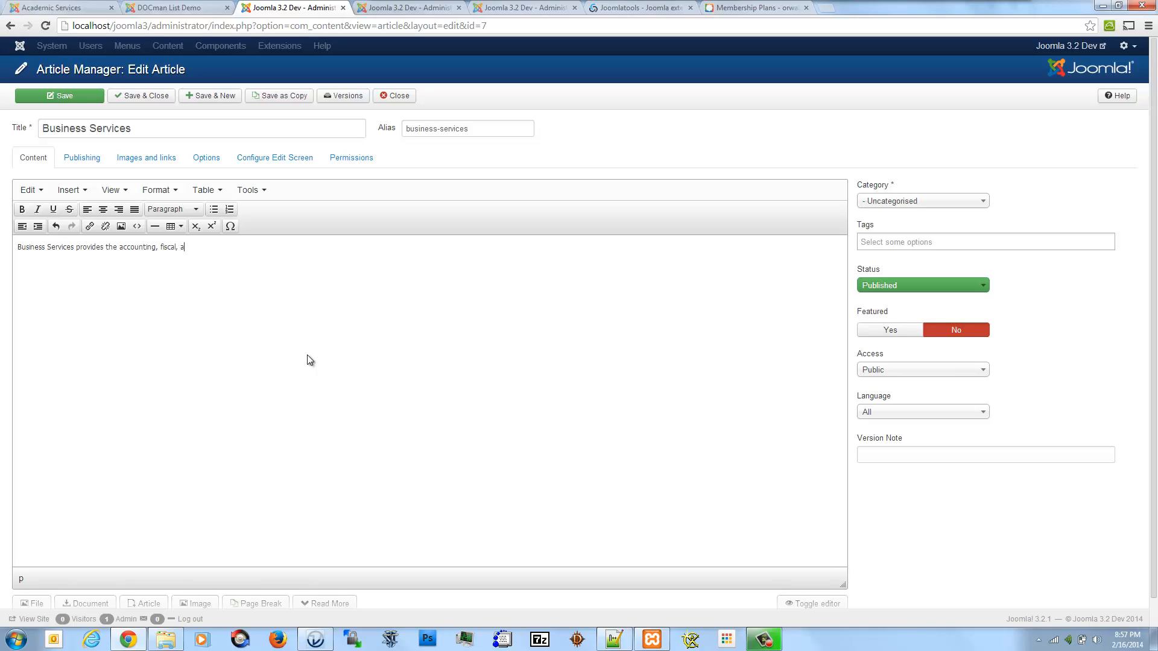
pyautogui.write('nd budgeting service')
pyautogui.write('s for')
pyautogui.write(' the college')
# - Add the tag {docmanlist get_subfolders 99 45} on a new line below the intro and save the Business Services article
pyautogui.write('{docmanlist ')
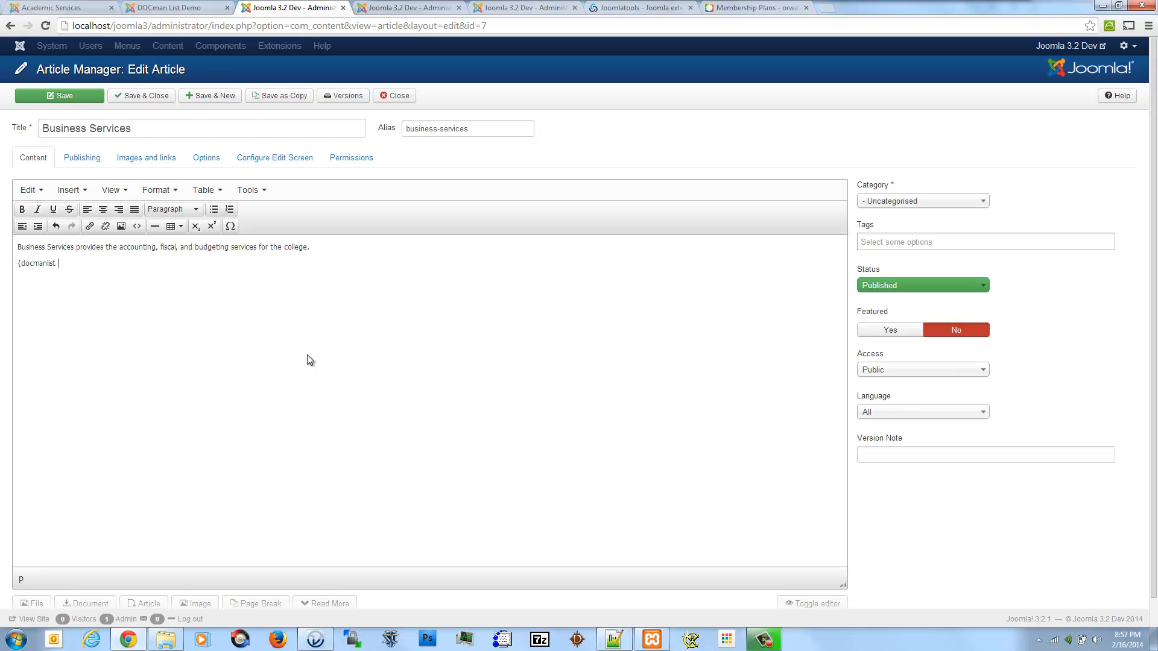
pyautogui.write('get_subfolders 99')
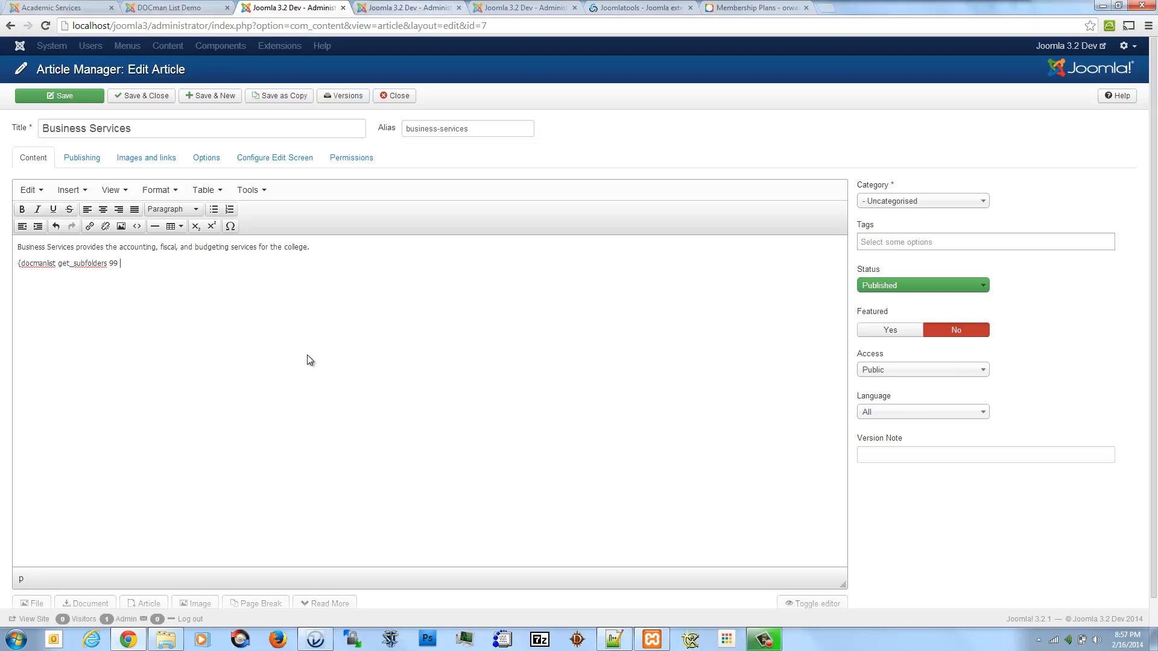
pyautogui.hotkey('ctrl', 'Tab')
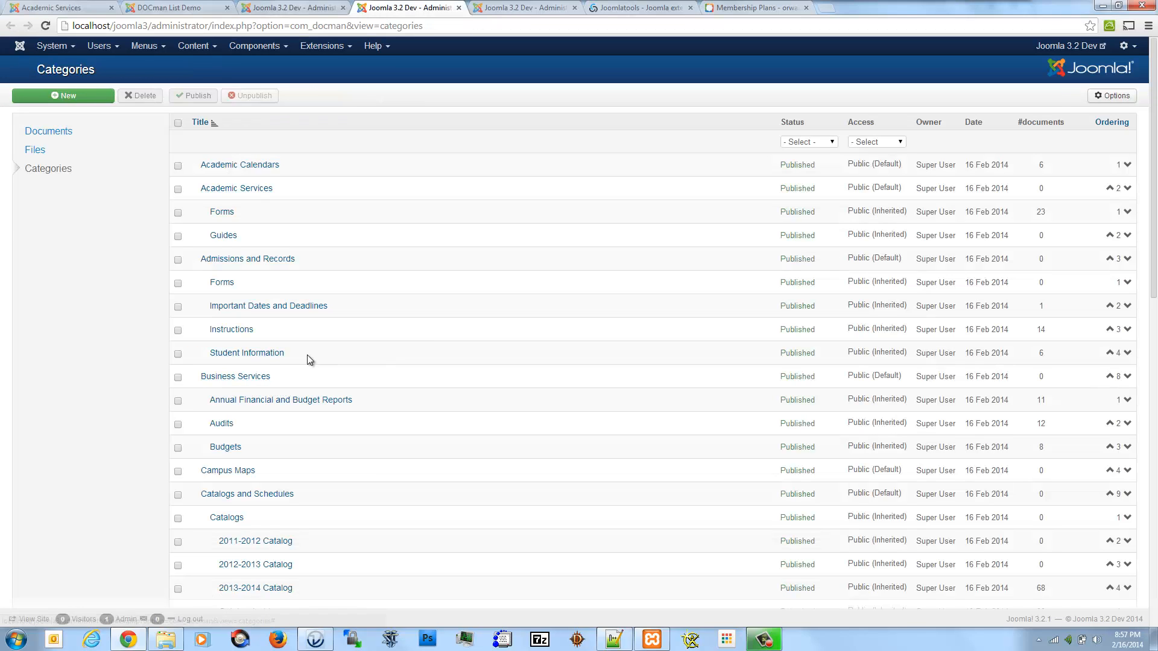
pyautogui.hotkey('ctrl', 'shift', 'Tab')
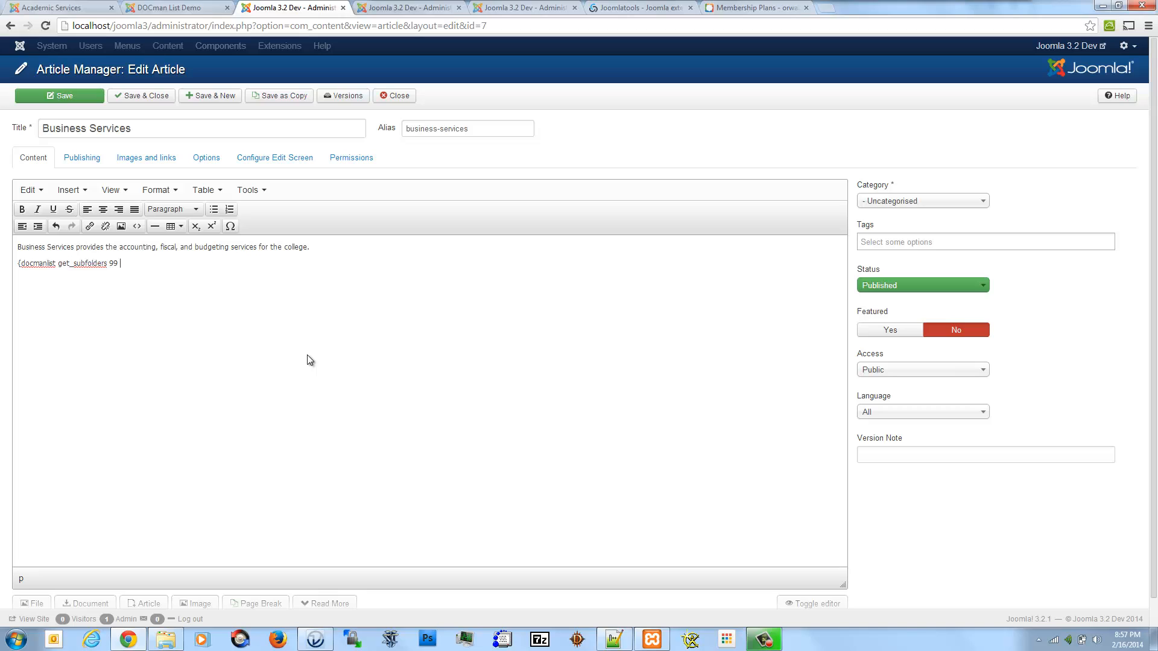
pyautogui.write('45}')
pyautogui.click(59, 96)
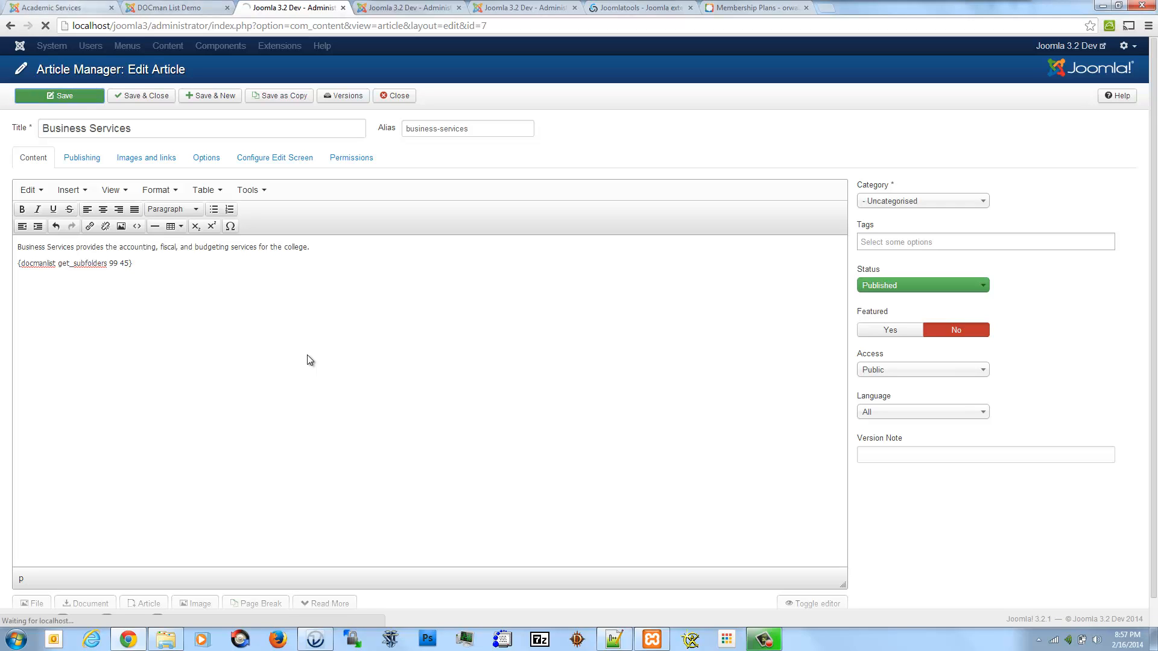
# - Open the front-end Business Services page and examine its subcategories and their document tables
pyautogui.hotkey('ctrl', '1')
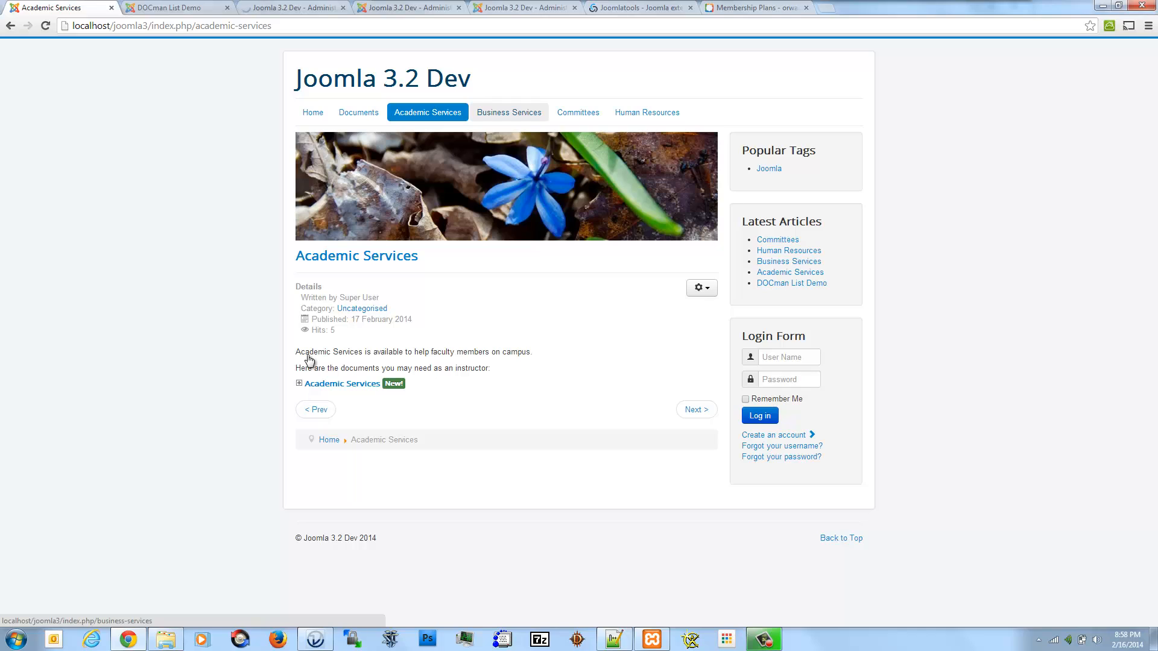
pyautogui.click(509, 112)
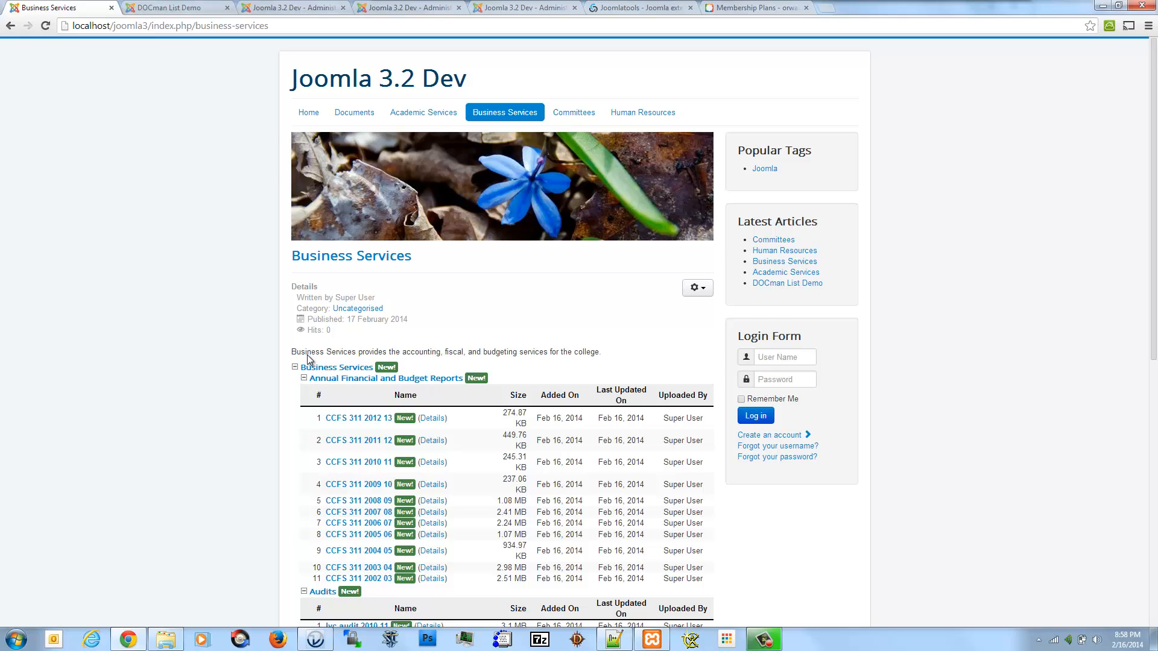
pyautogui.scroll(-3, 308, 359)
pyautogui.scroll(-3, 309, 360)
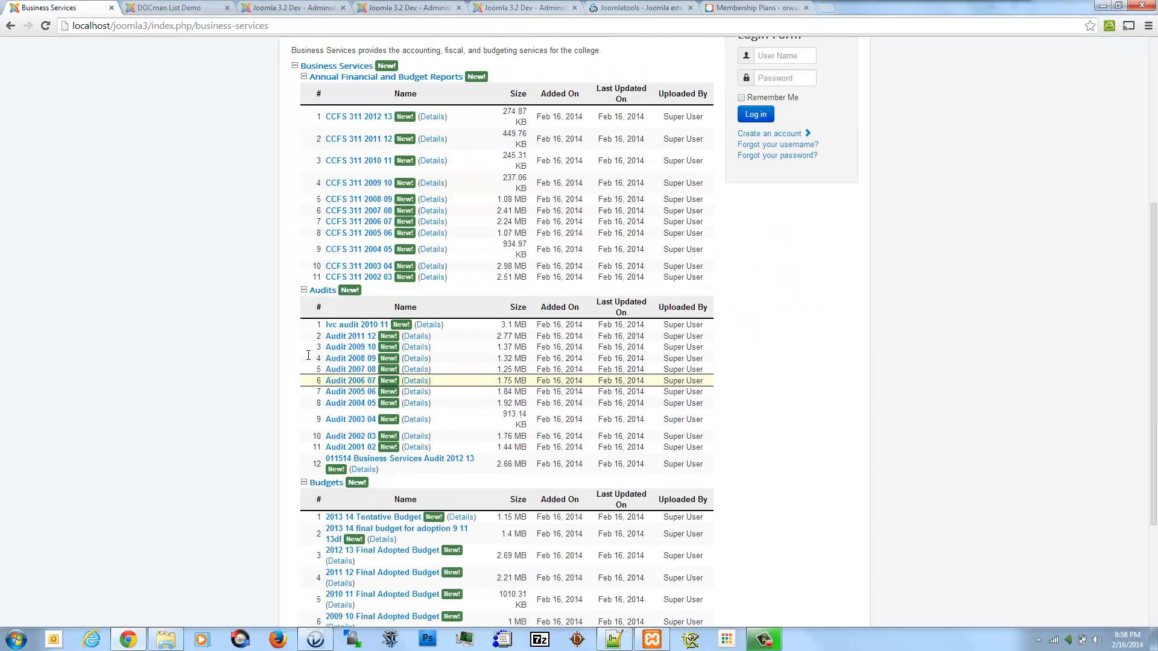
pyautogui.scroll(3, 308, 360)
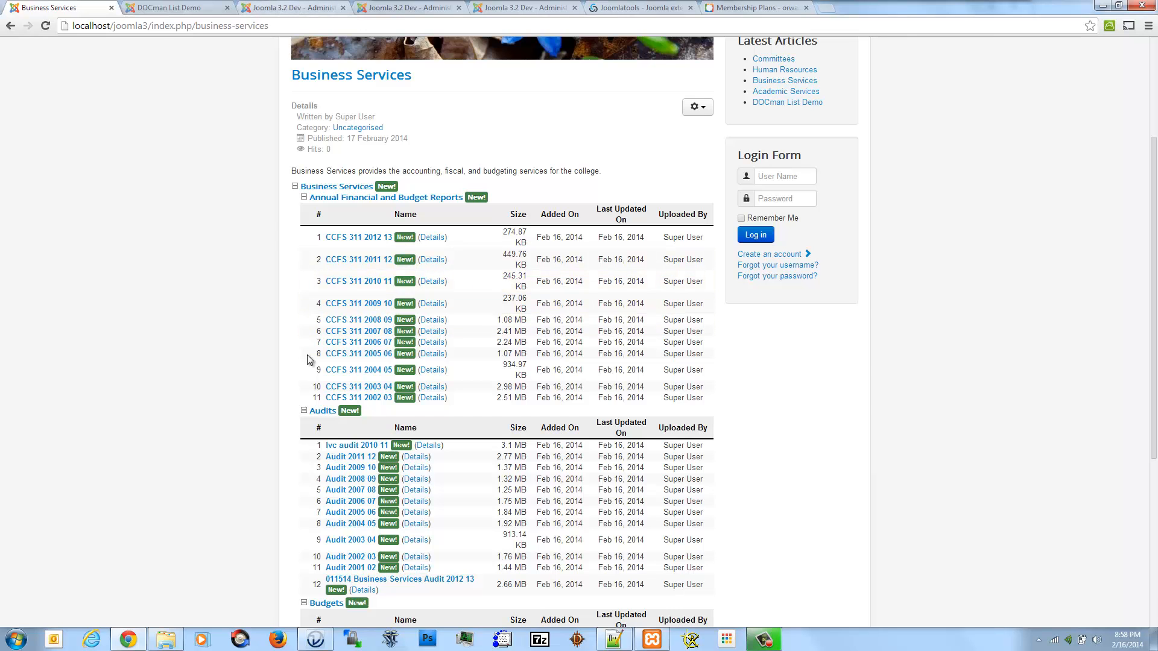
pyautogui.click(260, 7)
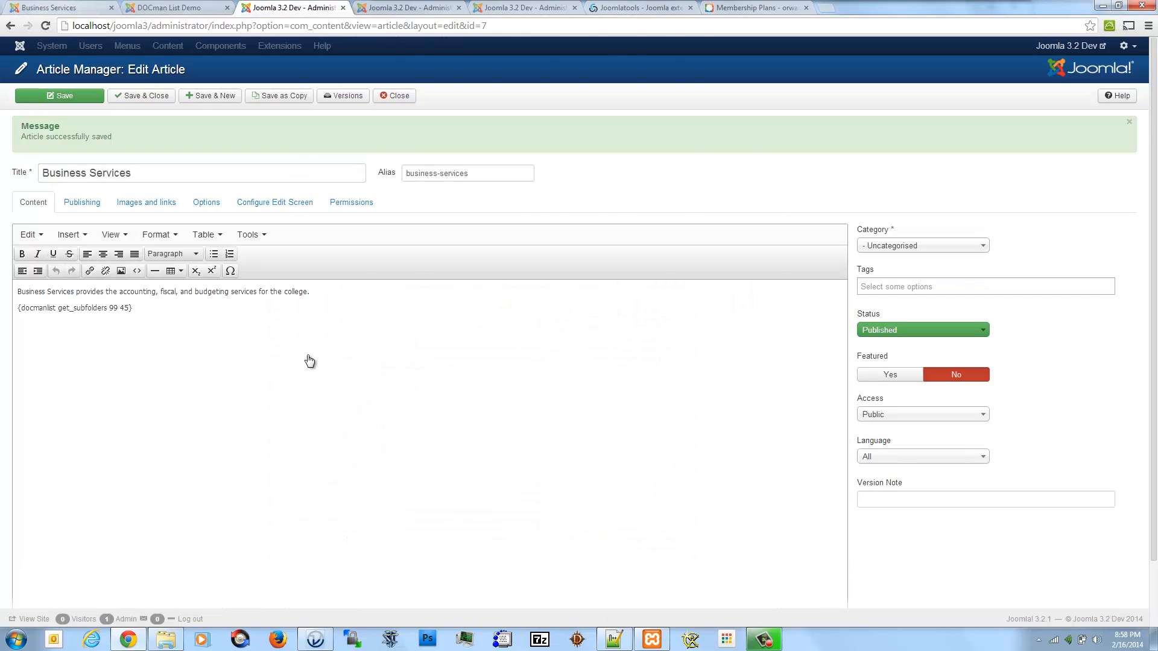
pyautogui.click(54, 8)
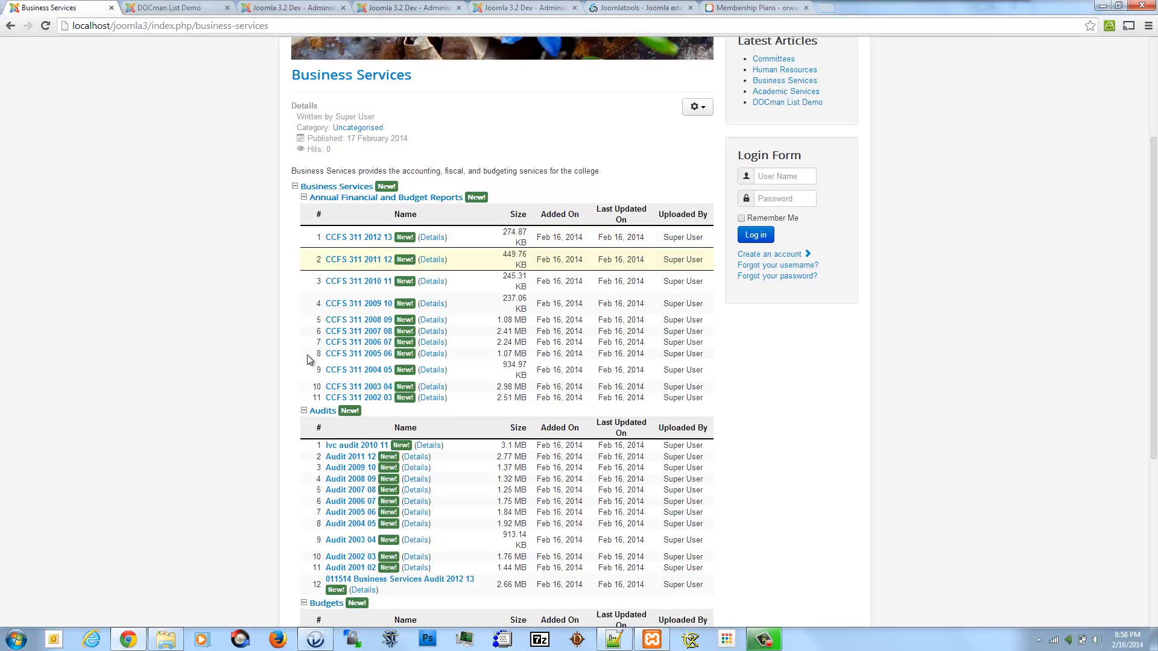
pyautogui.scroll(-1, 310, 360)
pyautogui.scroll(-4, 309, 360)
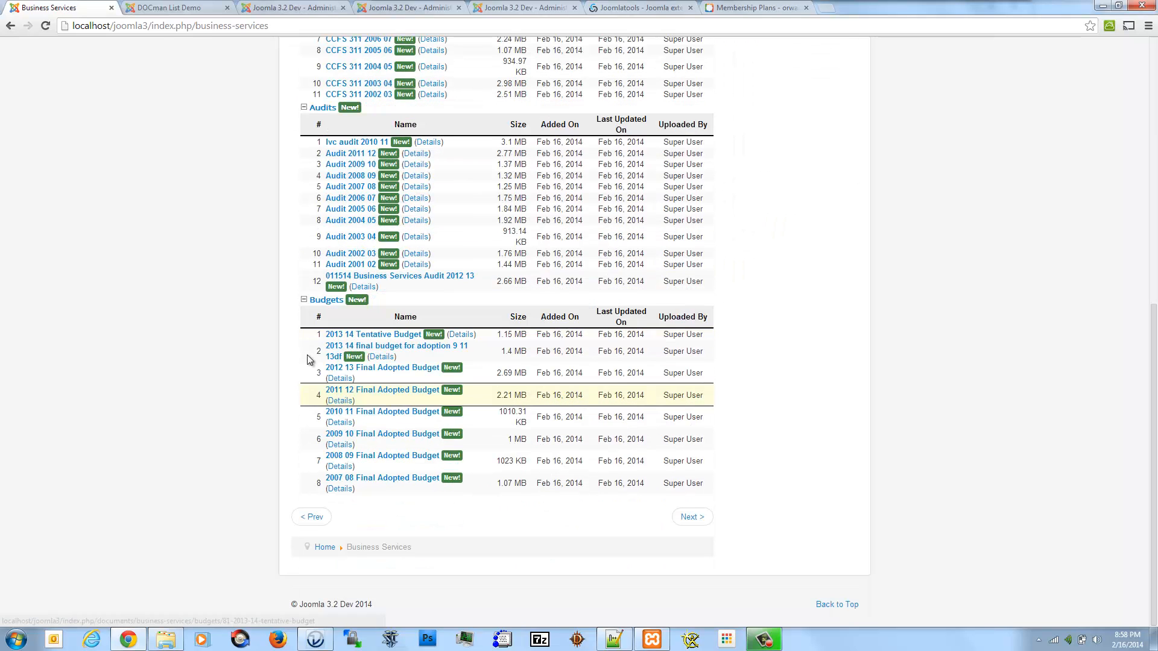
pyautogui.scroll(6, 309, 360)
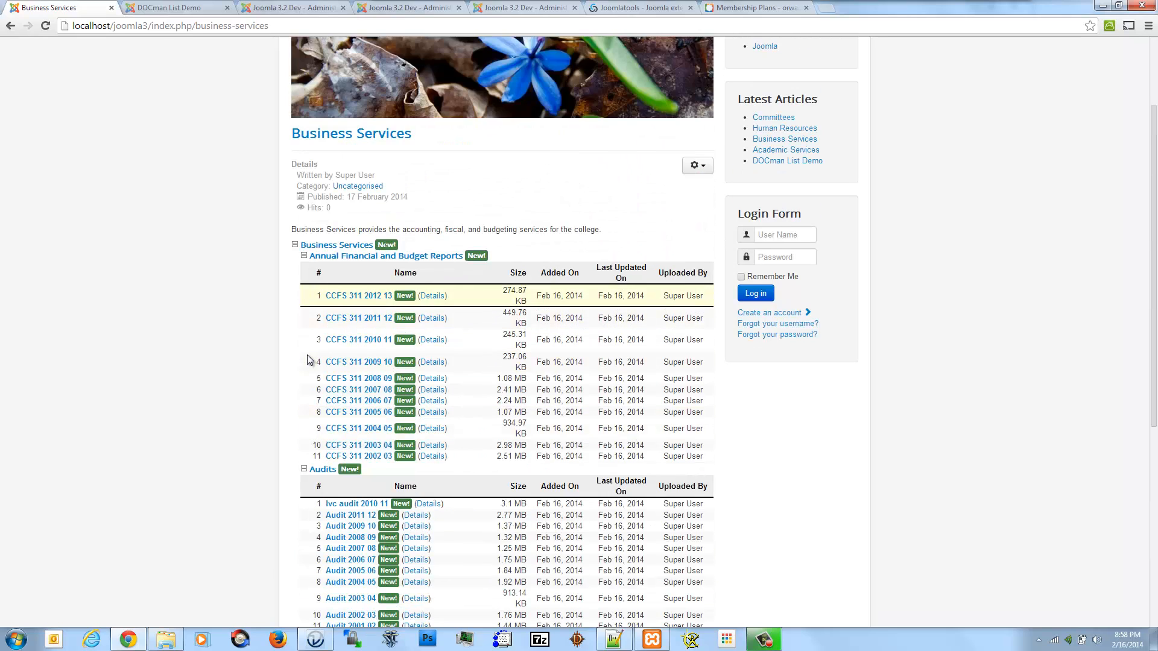
pyautogui.scroll(2, 309, 360)
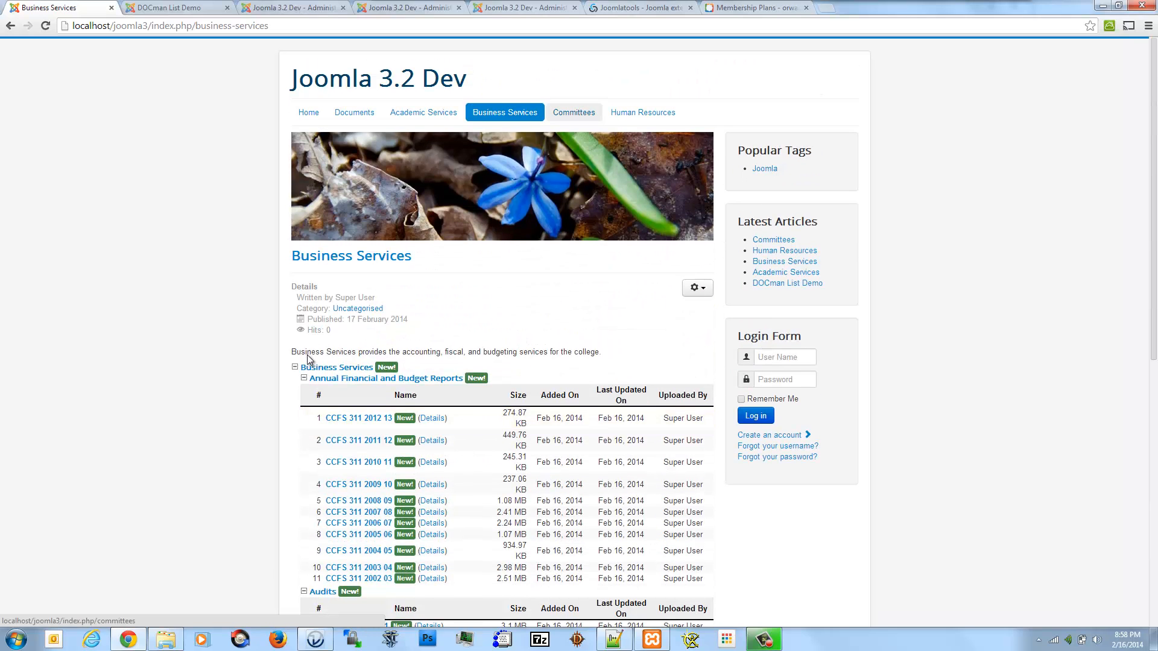
# - Open the front-end Committees page, and save and close the Business Services article
pyautogui.click(574, 113)
pyautogui.click(293, 8)
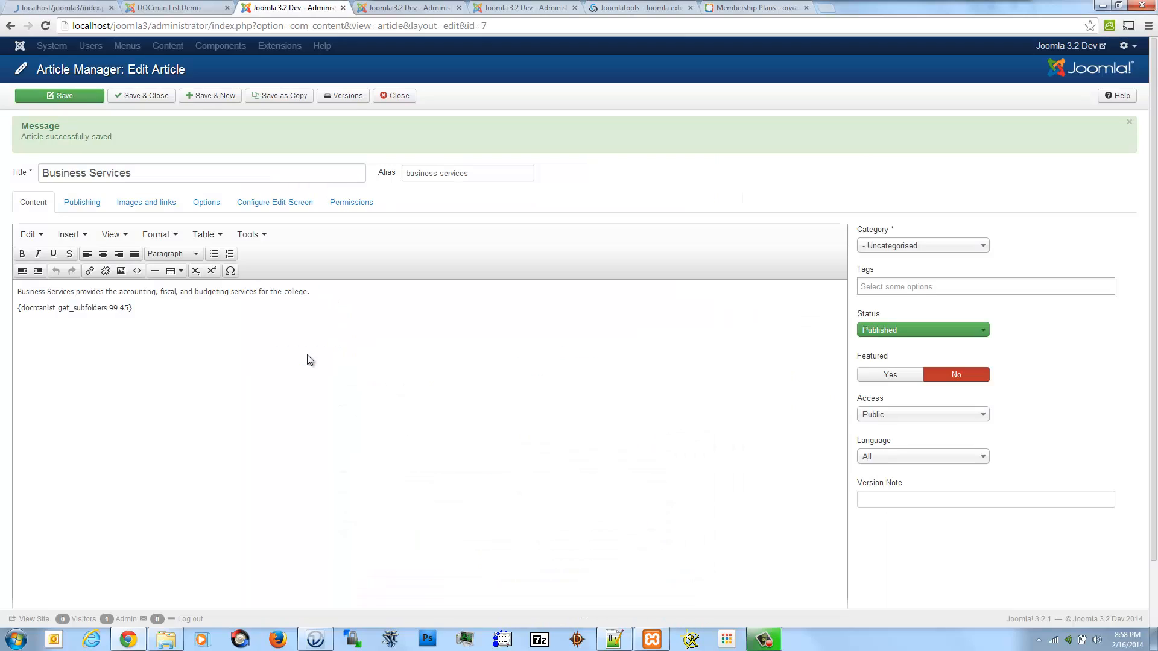
pyautogui.click(142, 95)
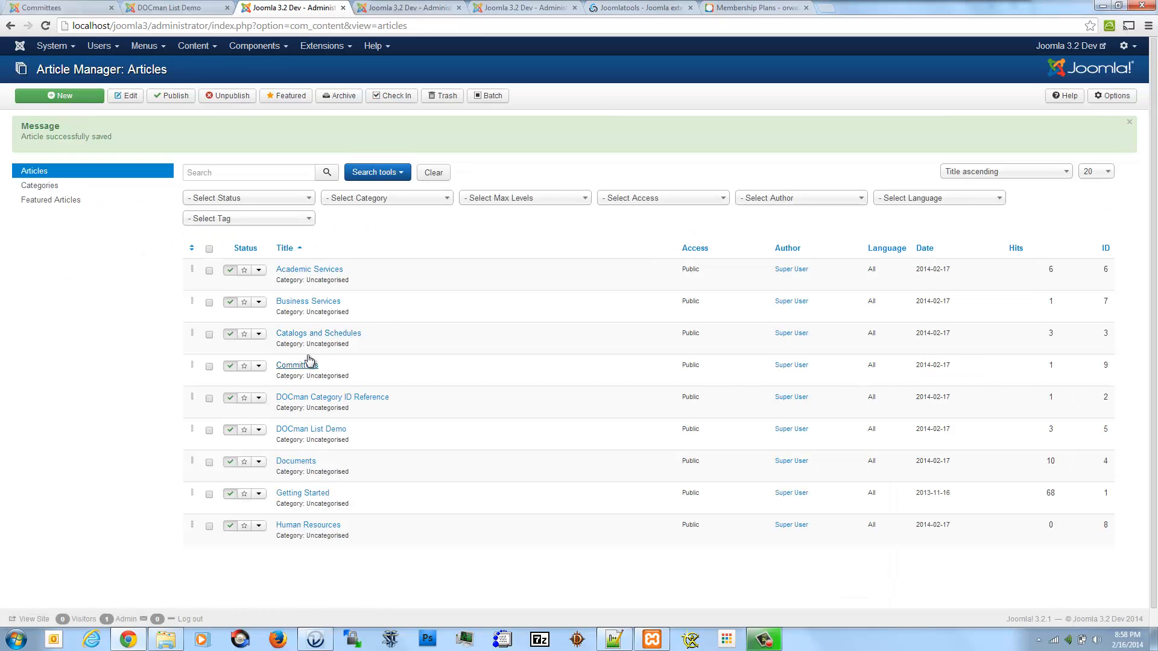
# - Open the Committees article for editing and look up the Committees category's ID in the DOCman category list
pyautogui.click(308, 365)
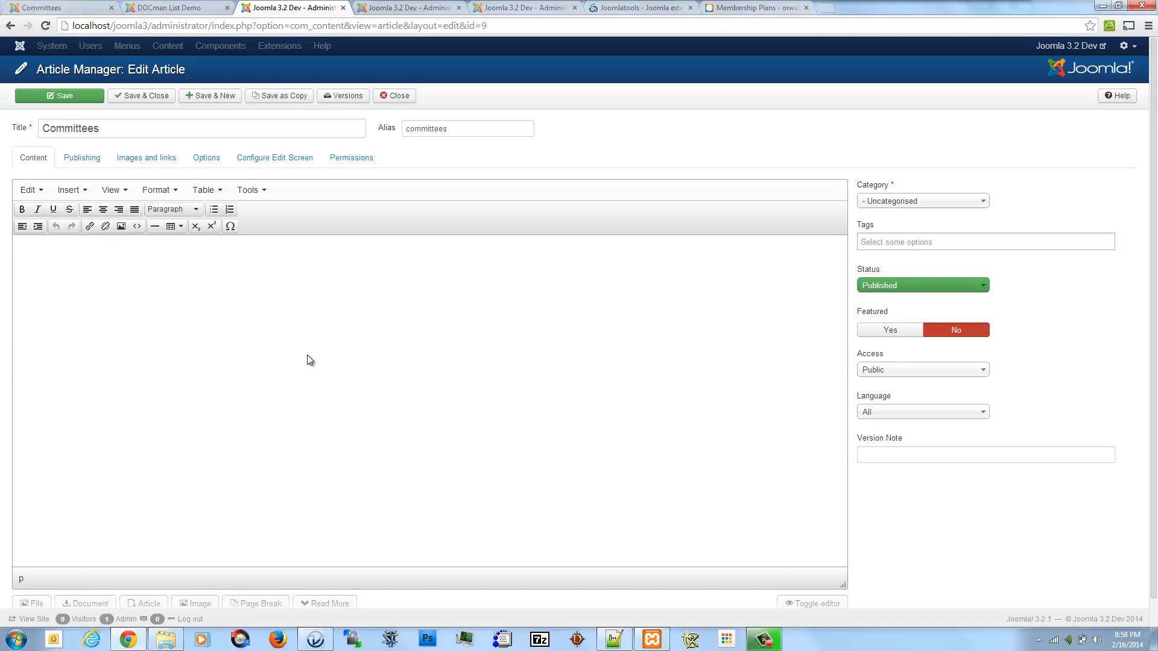
pyautogui.hotkey('ctrl', 'Tab')
pyautogui.scroll(-3, 310, 360)
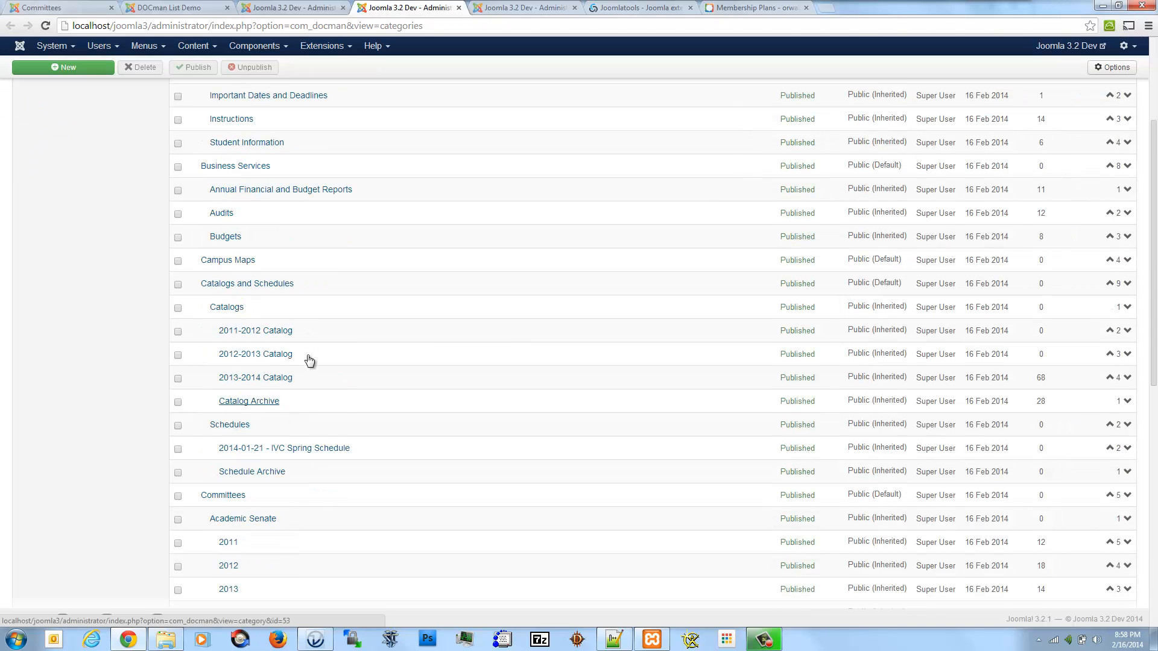
pyautogui.scroll(-1, 310, 360)
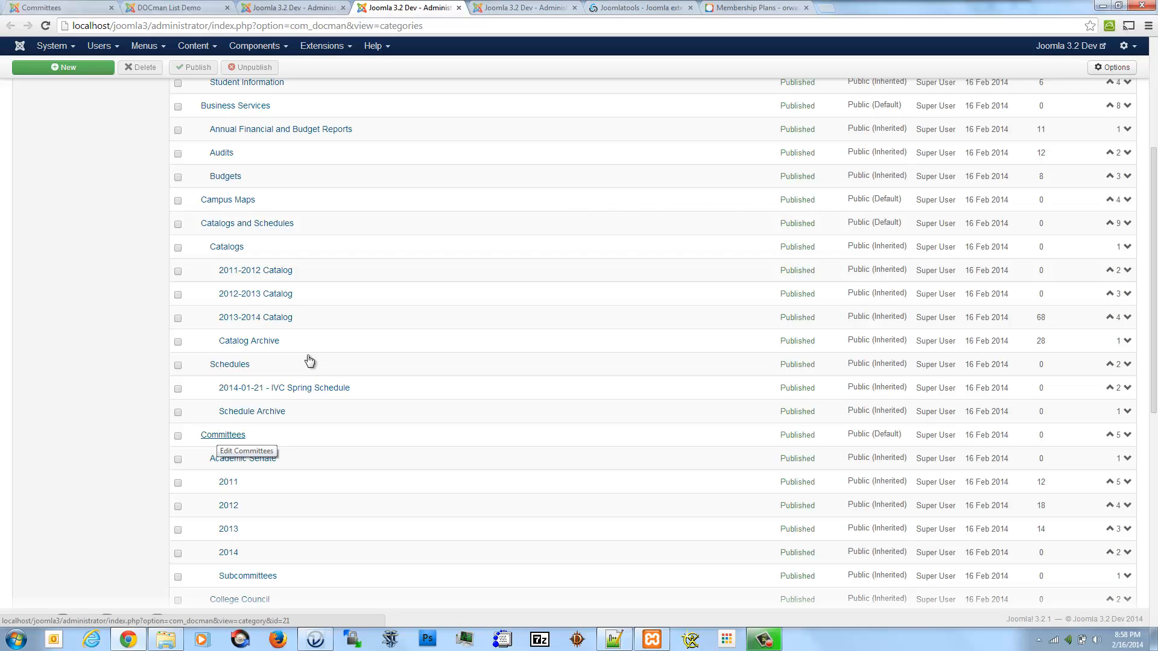
# - Enter the tag {docmanlist get_subfolders 99 21} in the empty Committees article and save it
pyautogui.hotkey('ctrl', 'shift', 'Tab')
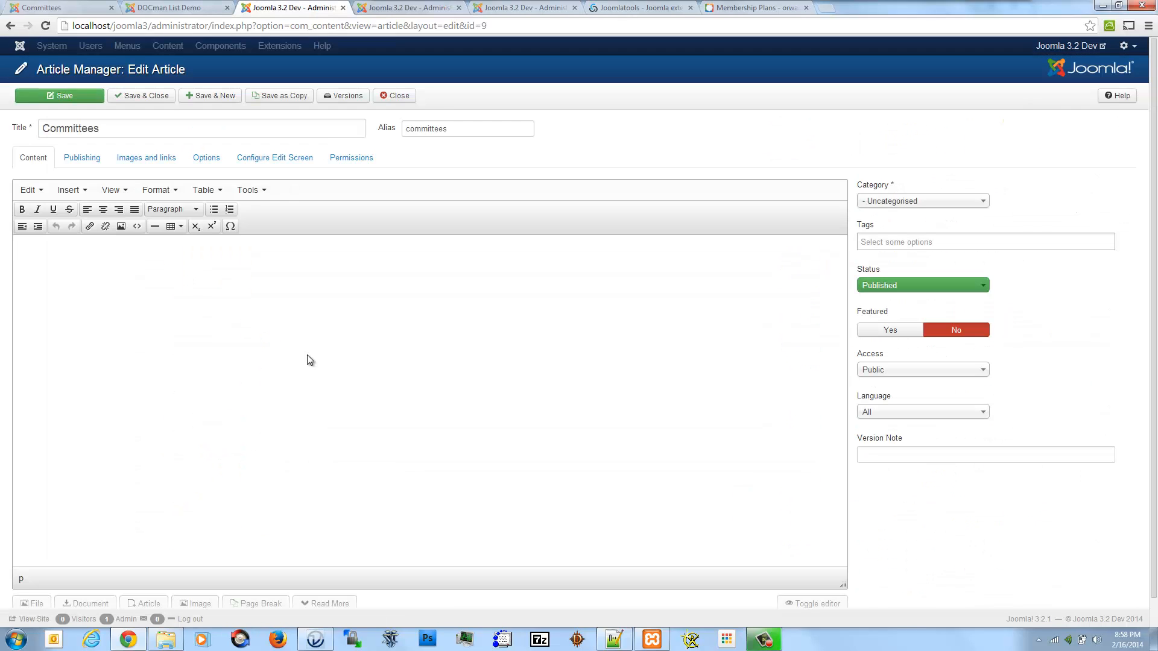
pyautogui.write('{docmanlist get_subfolders 99 21}')
pyautogui.hotkey('ctrl', 's')
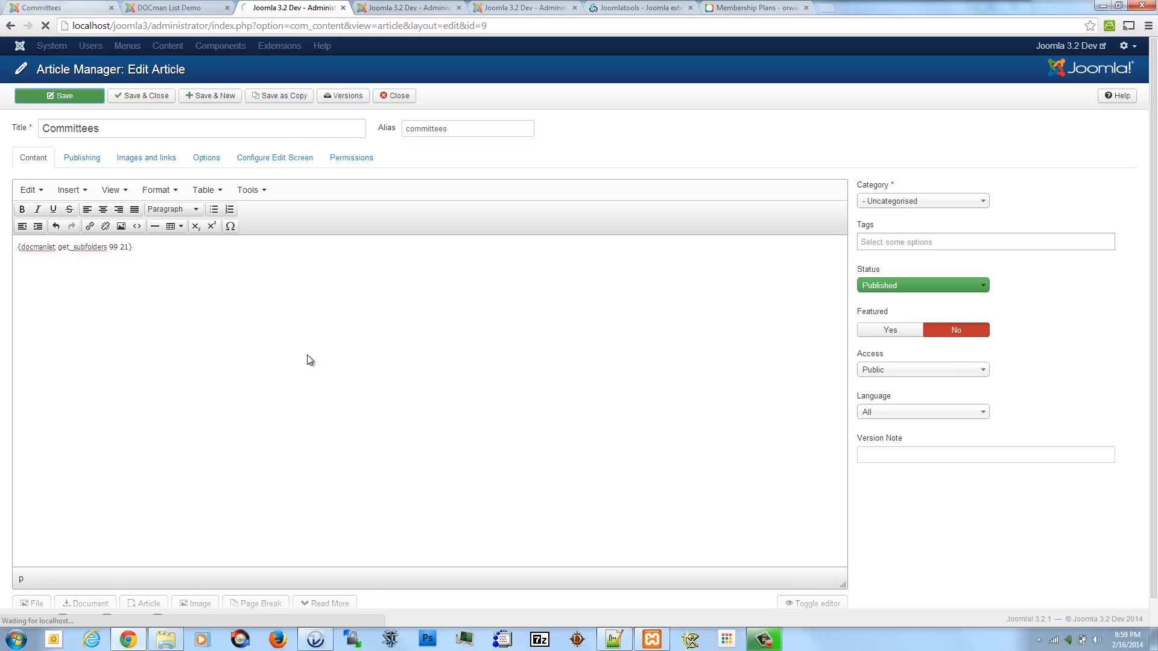
# - Reload the front-end Committees page and examine its nested subcategories and document tables
pyautogui.hotkey('ctrl', '1')
pyautogui.press('F5')
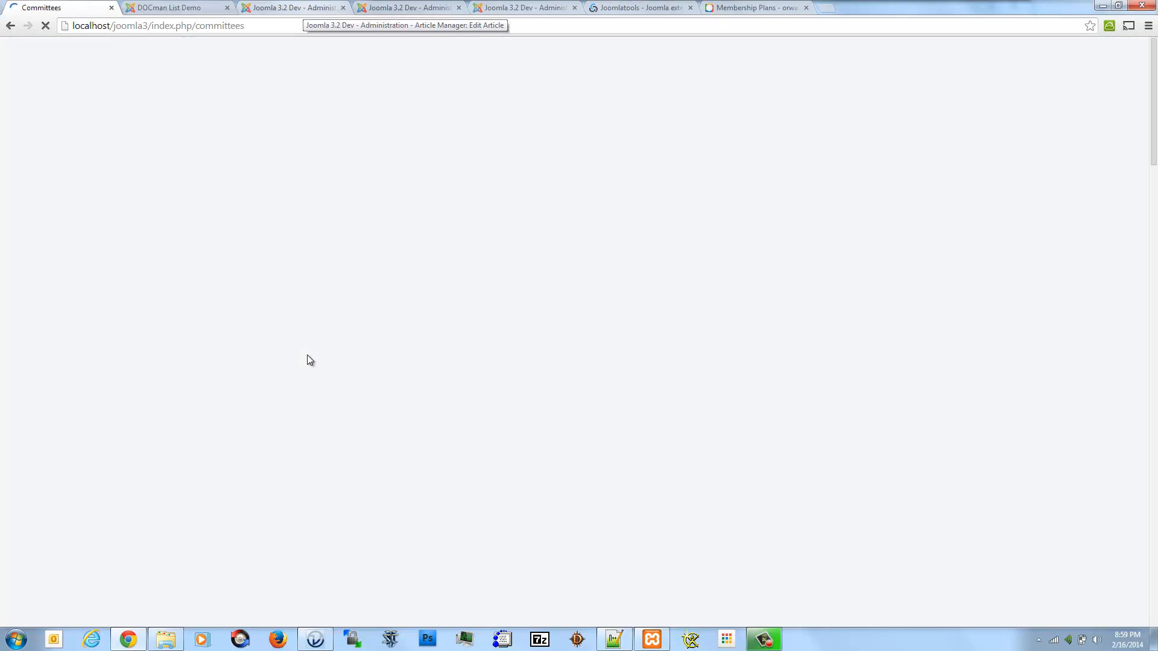
pyautogui.scroll(-3, 308, 360)
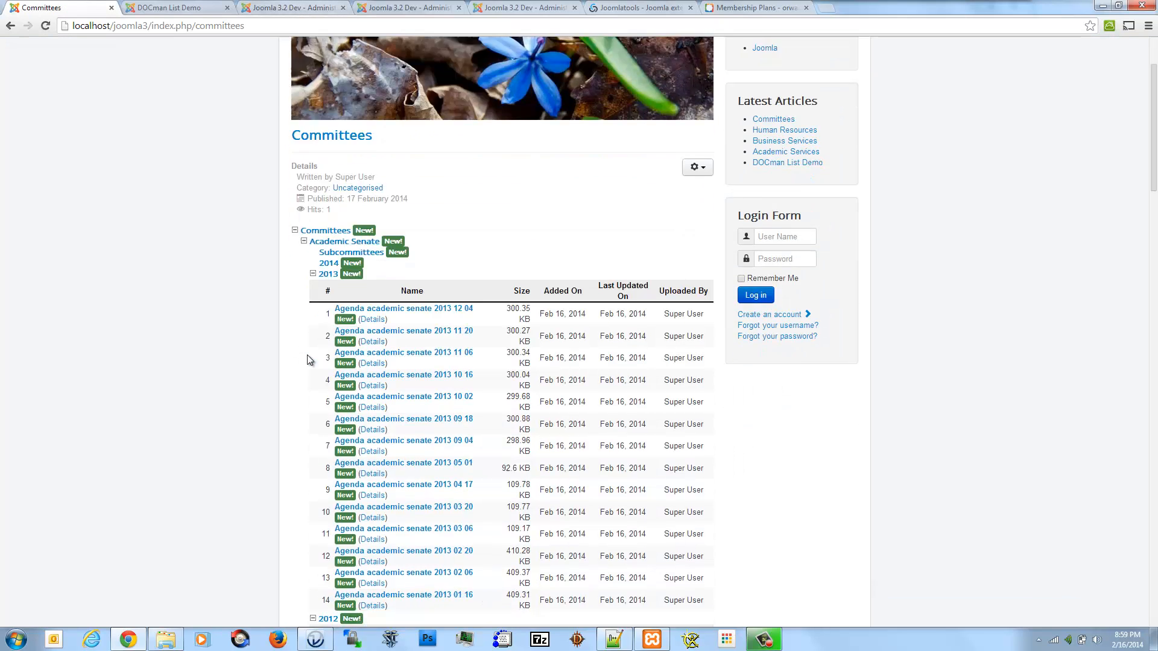
pyautogui.scroll(-2, 308, 360)
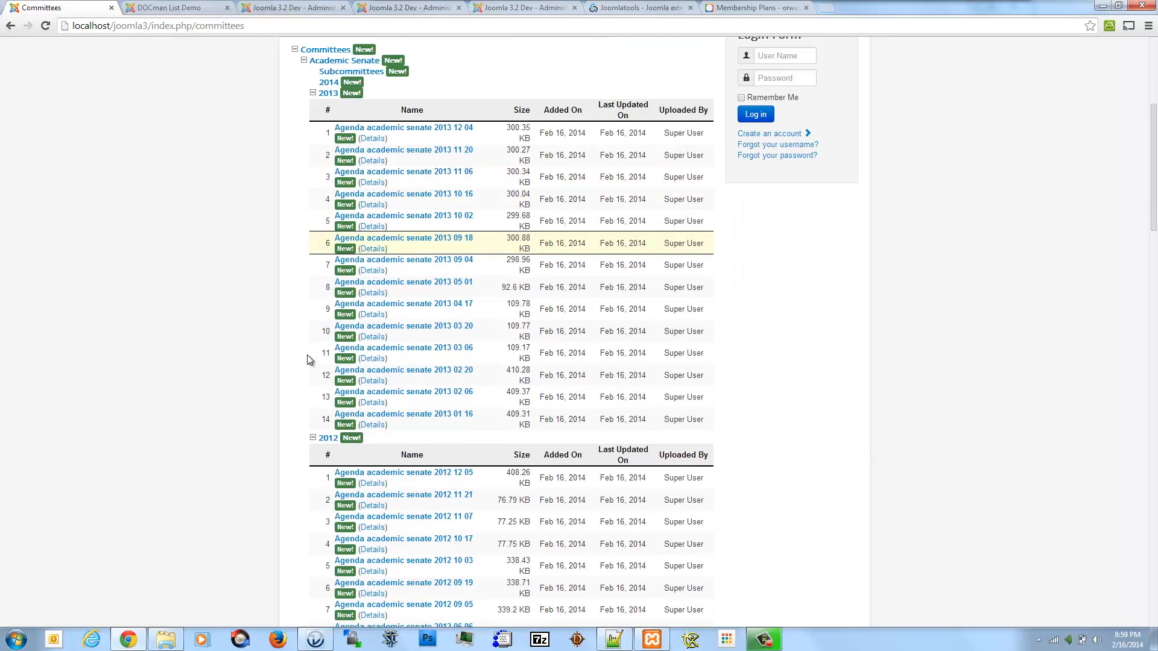
pyautogui.scroll(-4, 307, 360)
pyautogui.scroll(-20, 307, 360)
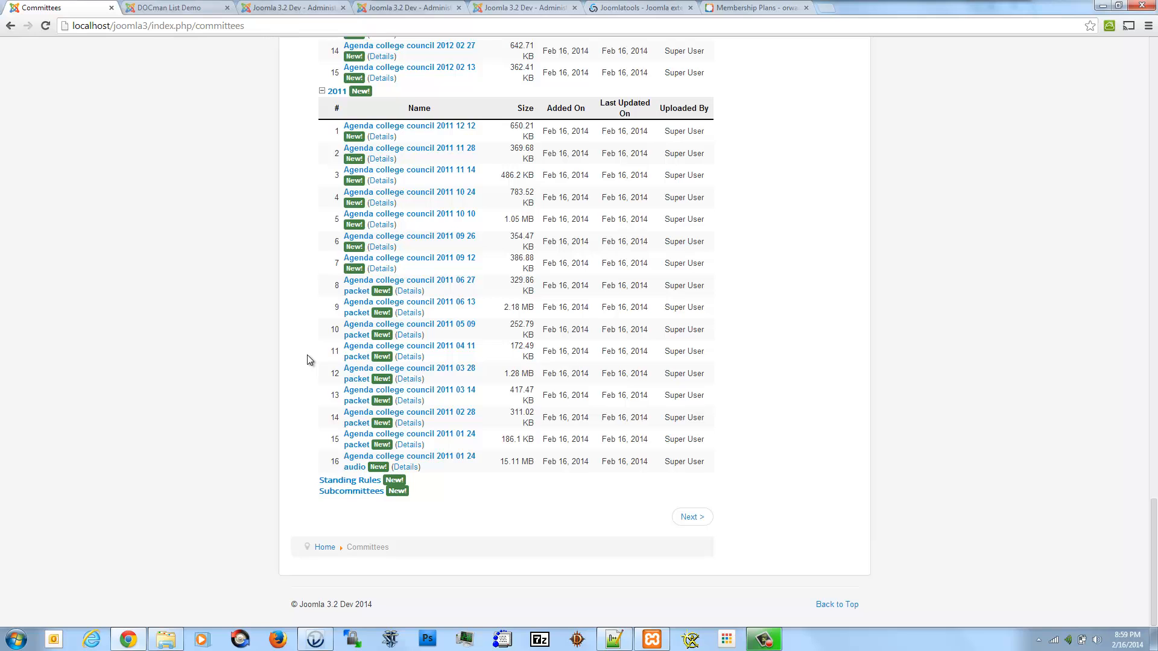
pyautogui.scroll(20, 307, 360)
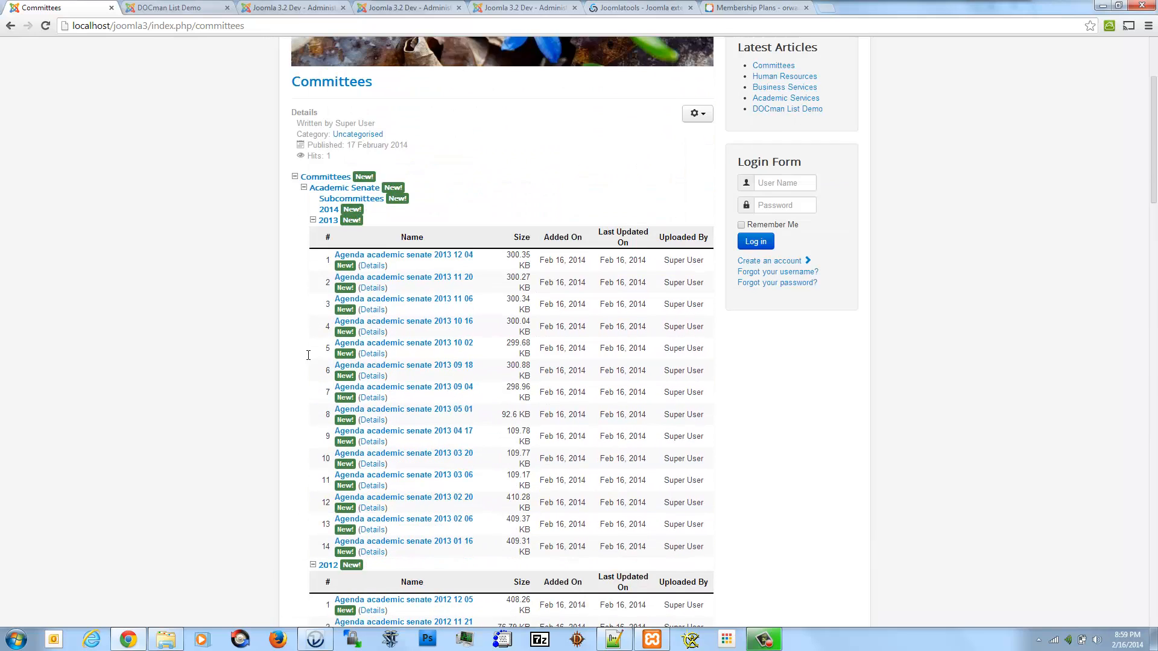
pyautogui.scroll(1, 309, 355)
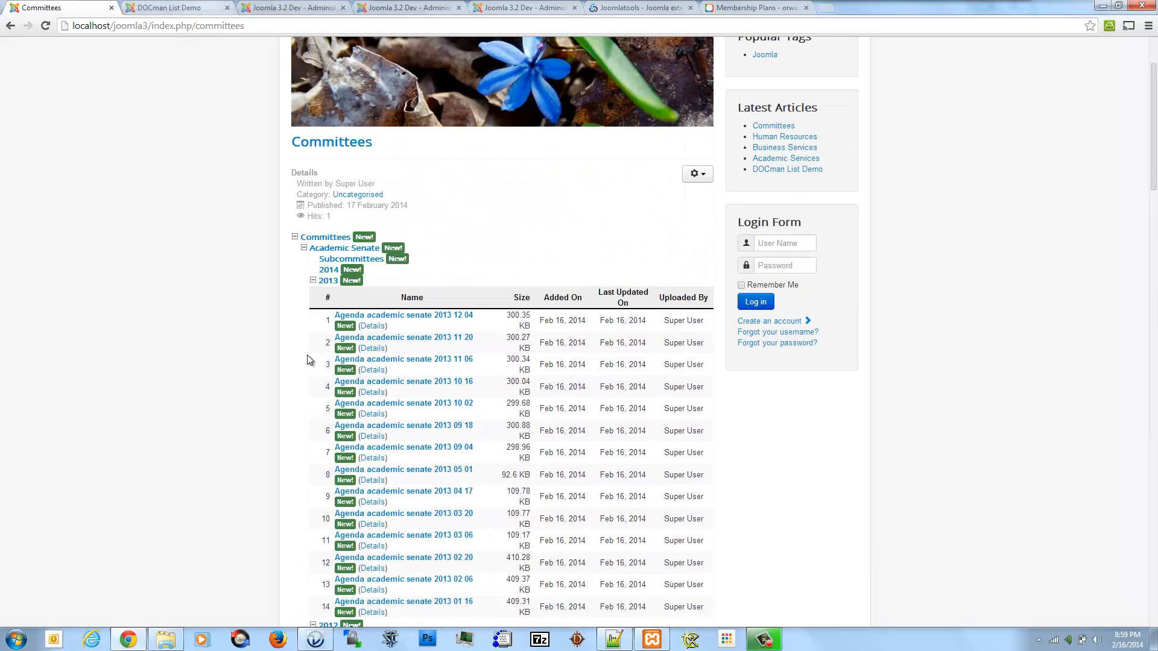
# - Review the option keys on the DOCman List Demo page and add showCollapsed before get_subfolders in the Committees article's tag
pyautogui.hotkey('ctrl', 'Tab')
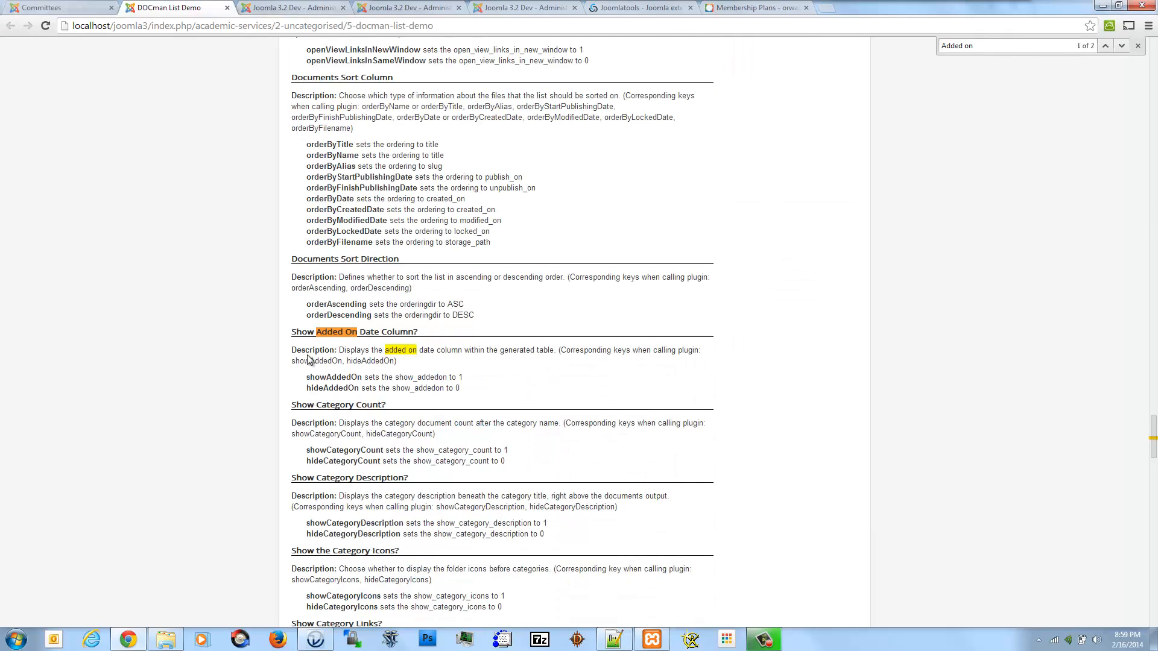
pyautogui.scroll(-20, 308, 359)
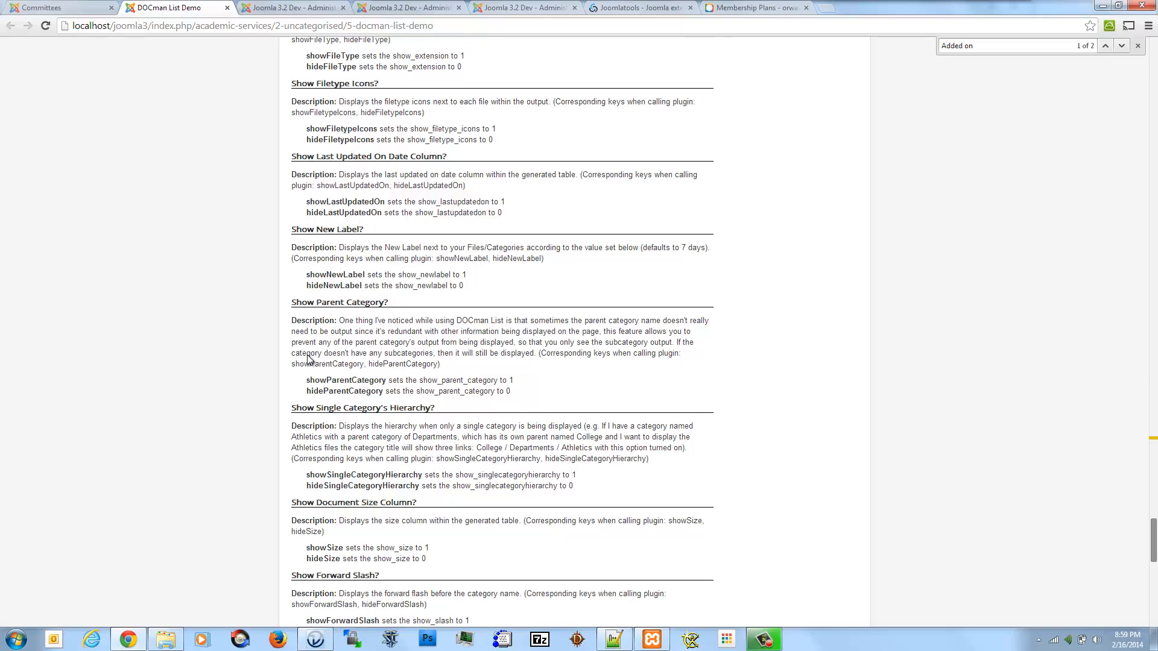
pyautogui.scroll(-15, 308, 359)
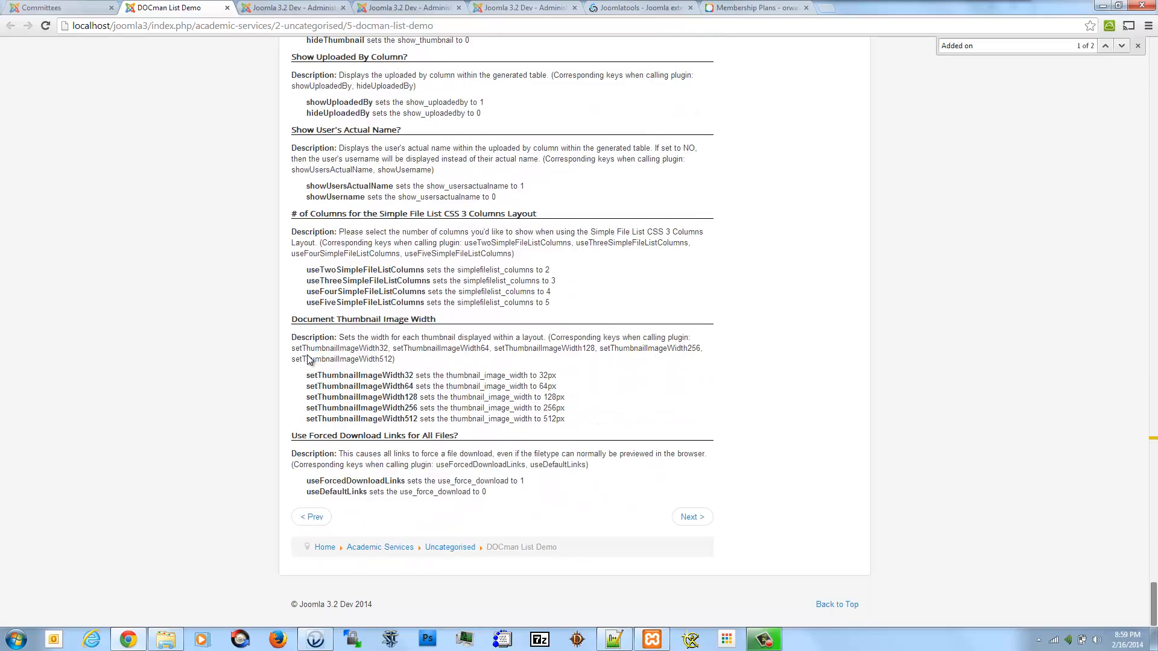
pyautogui.scroll(20, 309, 359)
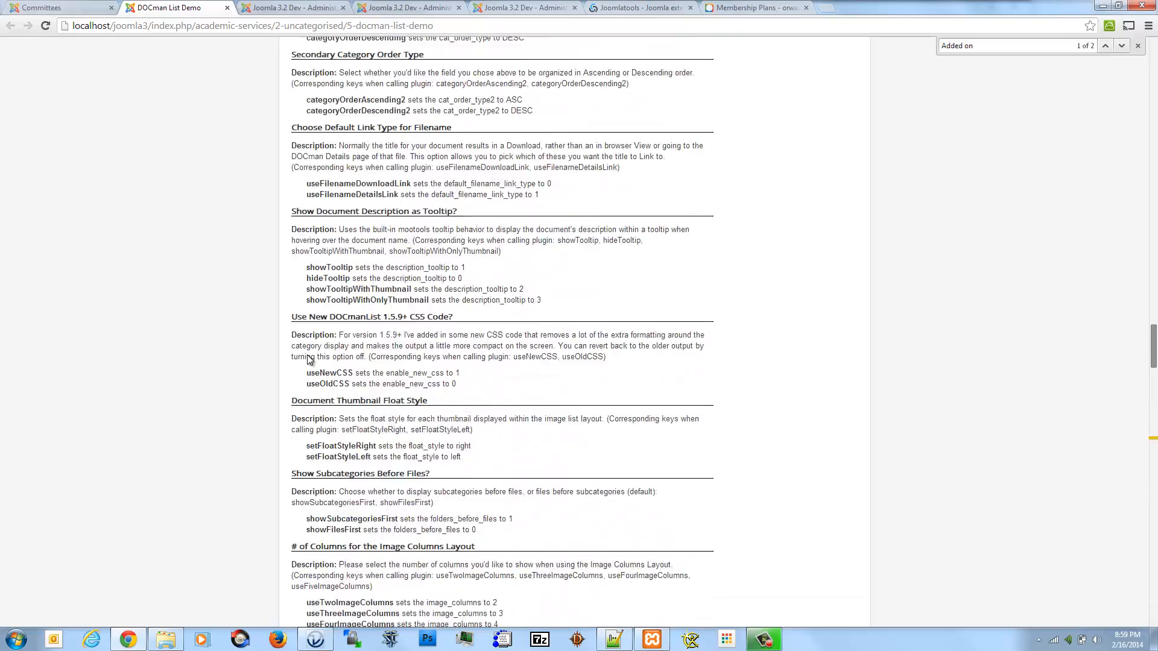
pyautogui.scroll(10, 308, 359)
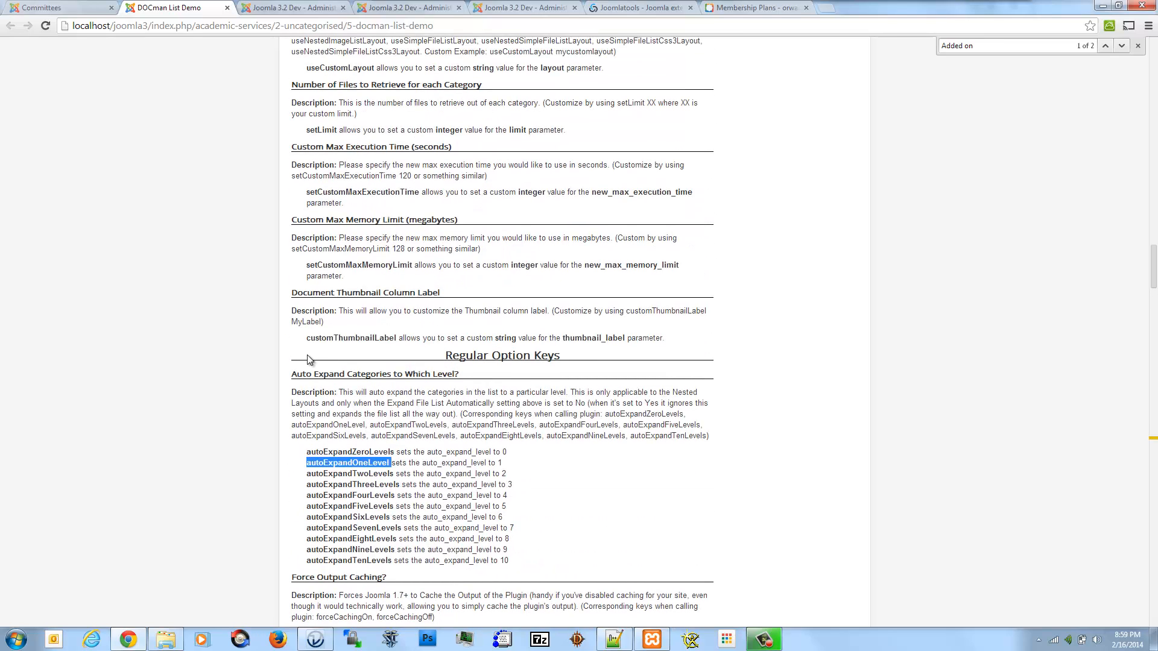
pyautogui.hotkey('ctrl', 'Tab')
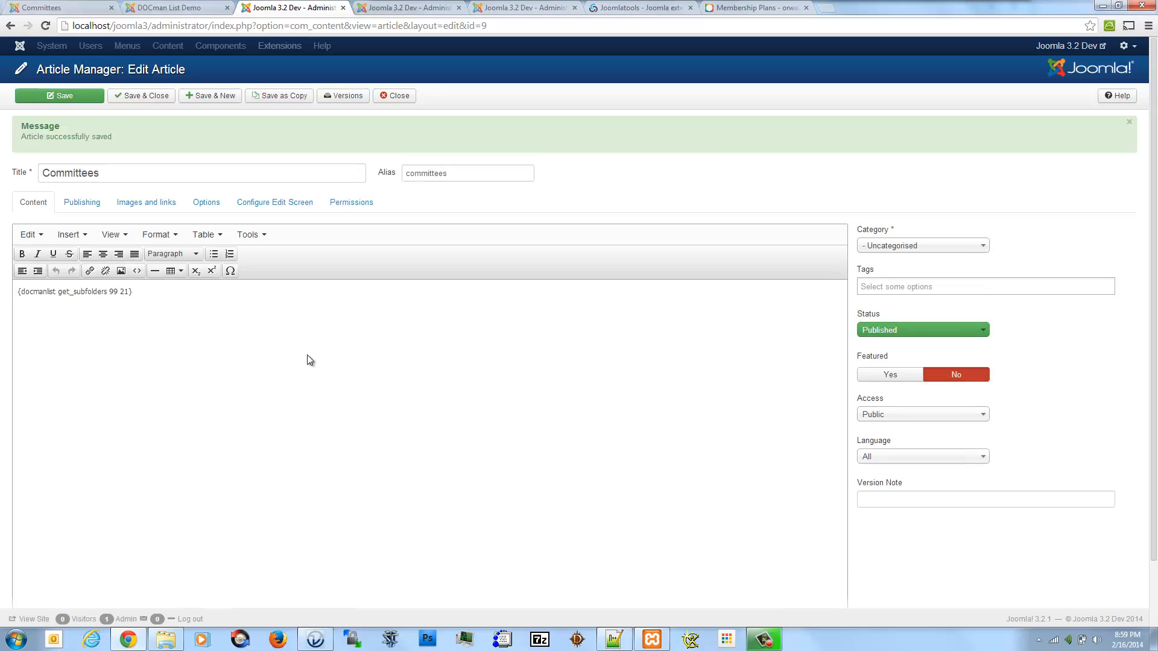
pyautogui.write('showCollapsed')
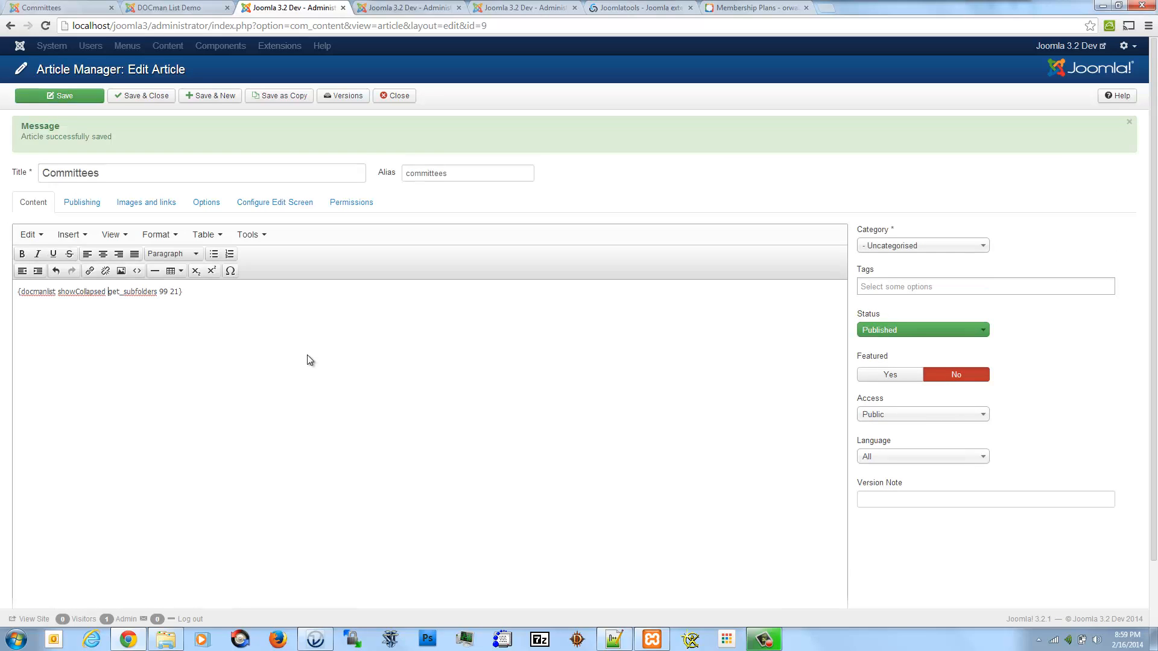
# - Check the auto-expand keys on the demo page, add autoExpandOneLevel after showCollapsed in the tag, and save the Committees article
pyautogui.hotkey('ctrl', 'shift', 'Tab')
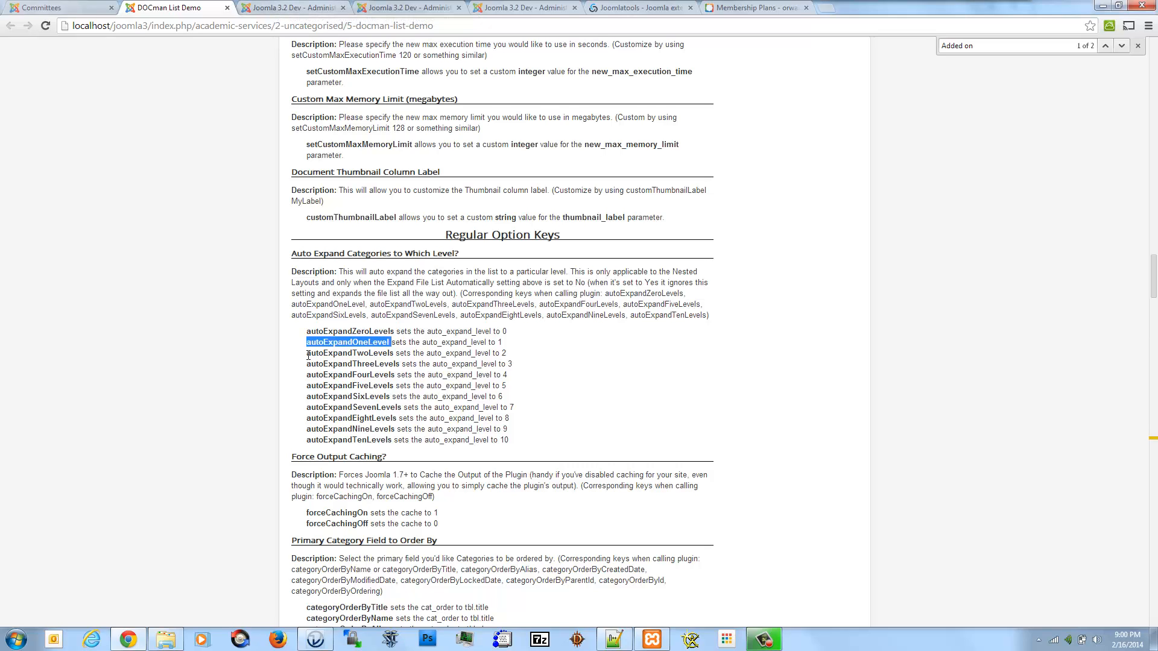
pyautogui.hotkey('ctrl', 'Tab')
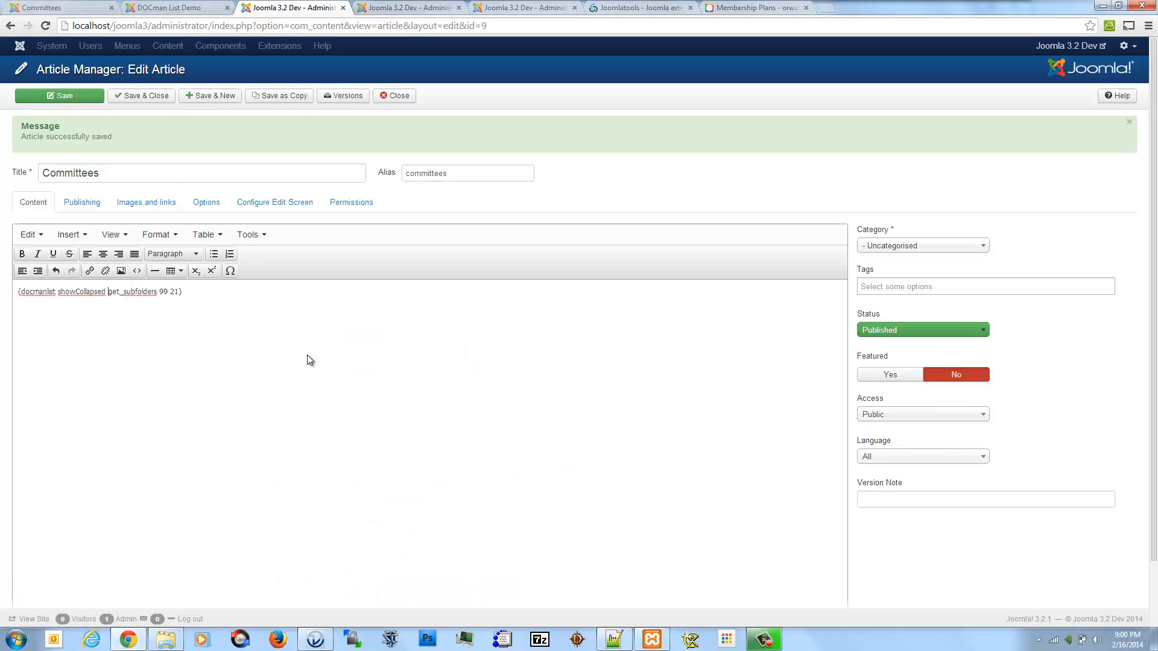
pyautogui.write('autoExpandOneLevel')
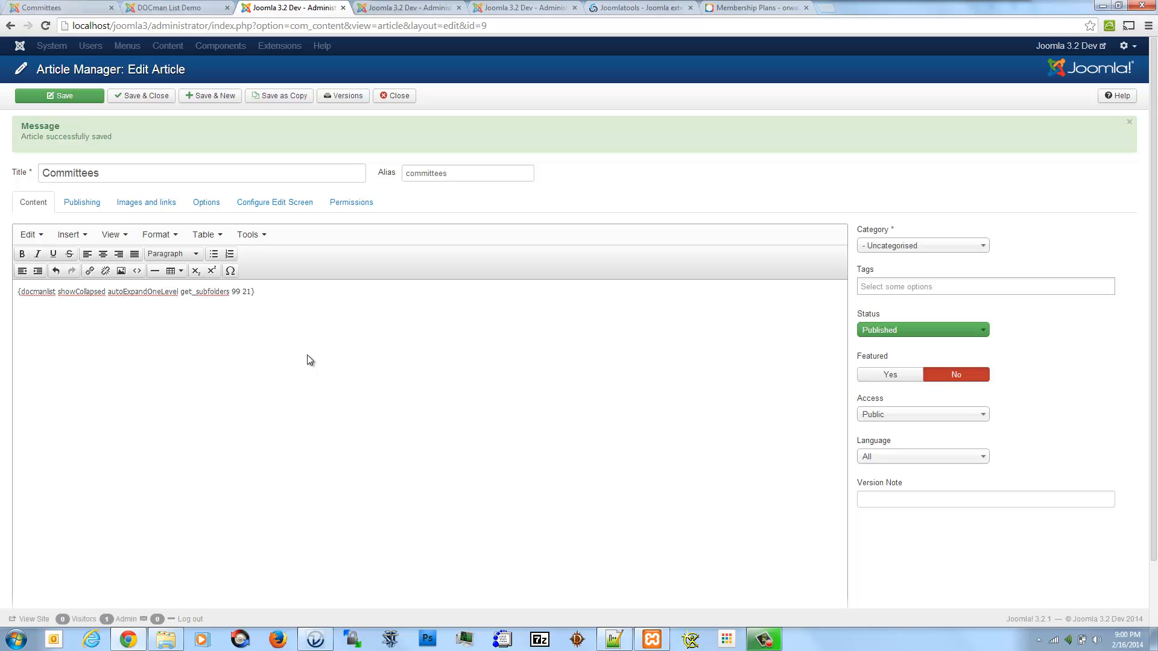
pyautogui.hotkey('ctrl', 'Left')
pyautogui.press('Right')
pyautogui.press('Right')
pyautogui.press('Right')
pyautogui.press('Right')
pyautogui.hotkey('shift', 'Right')
pyautogui.write('e')
pyautogui.press('BackSpace')
pyautogui.write('E')
pyautogui.hotkey('ctrl', 's')
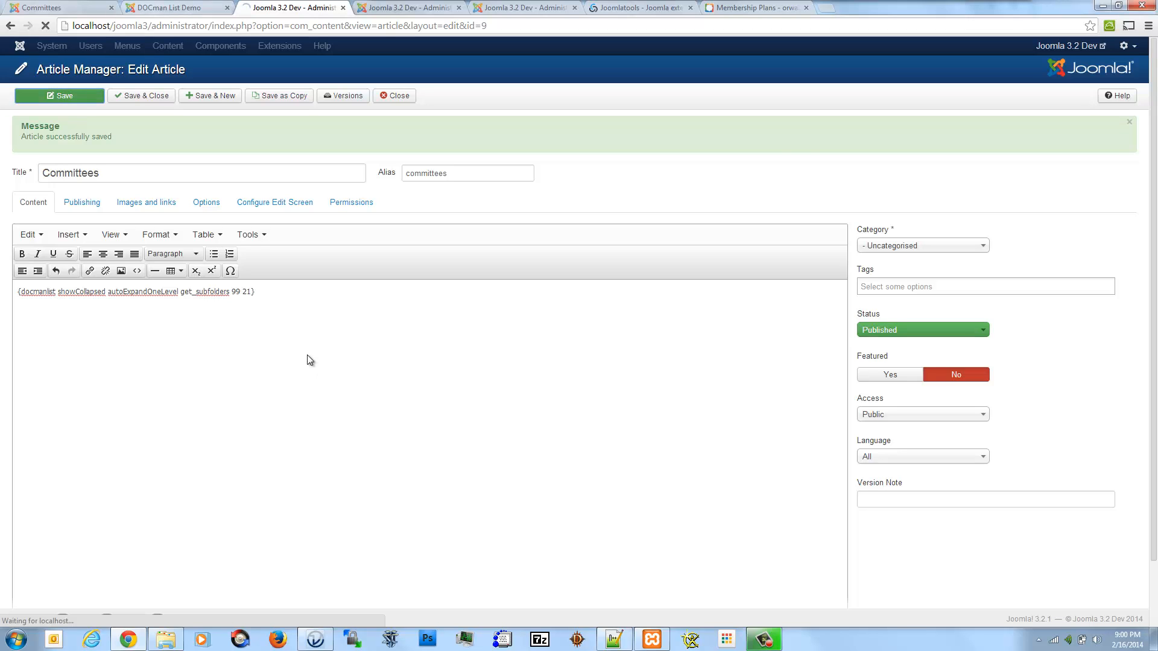
# - Reload the front-end Committees page and test collapsing and expanding the Committees category and its subcategories
pyautogui.hotkey('ctrl', '1')
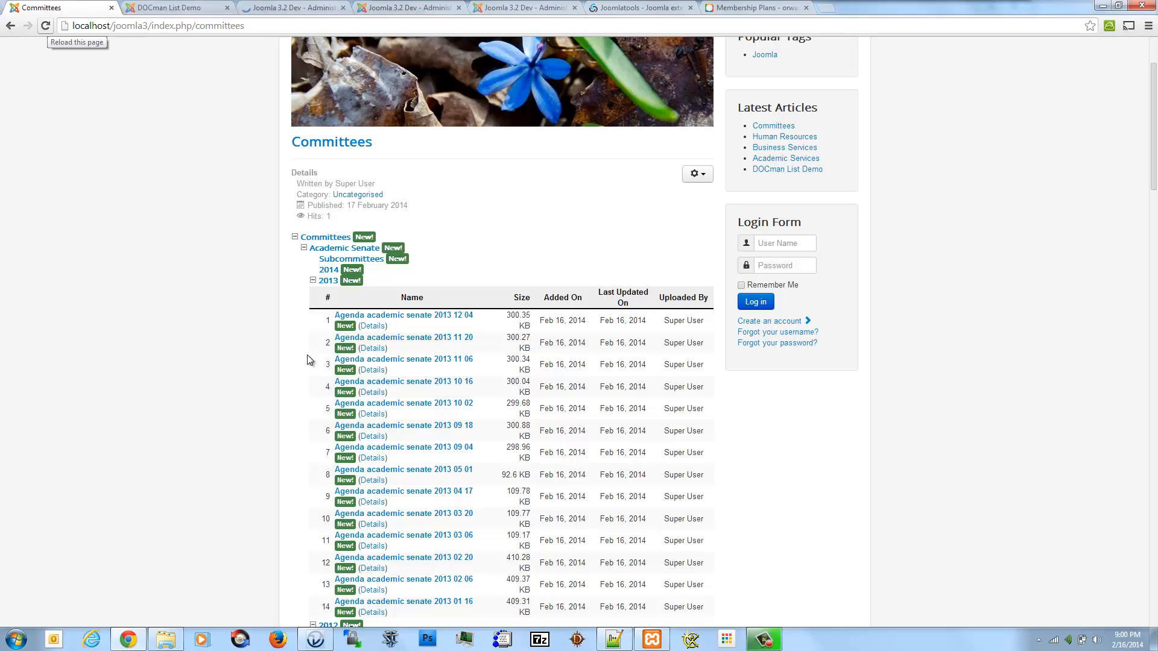
pyautogui.click(45, 25)
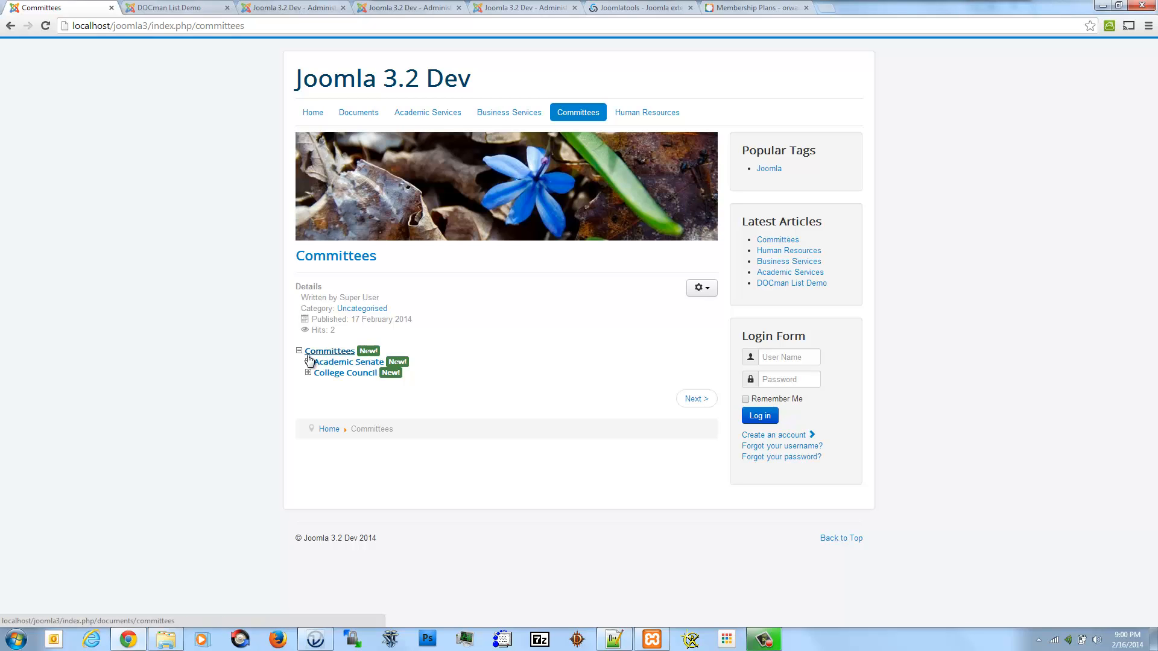
pyautogui.click(308, 356)
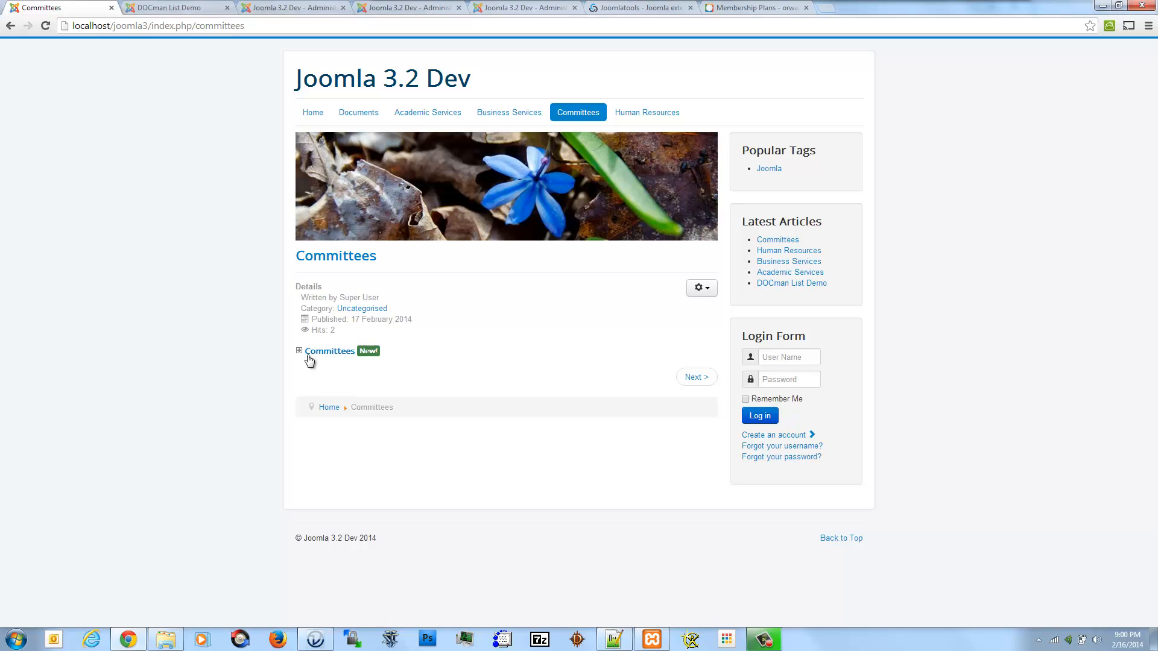
pyautogui.click(308, 356)
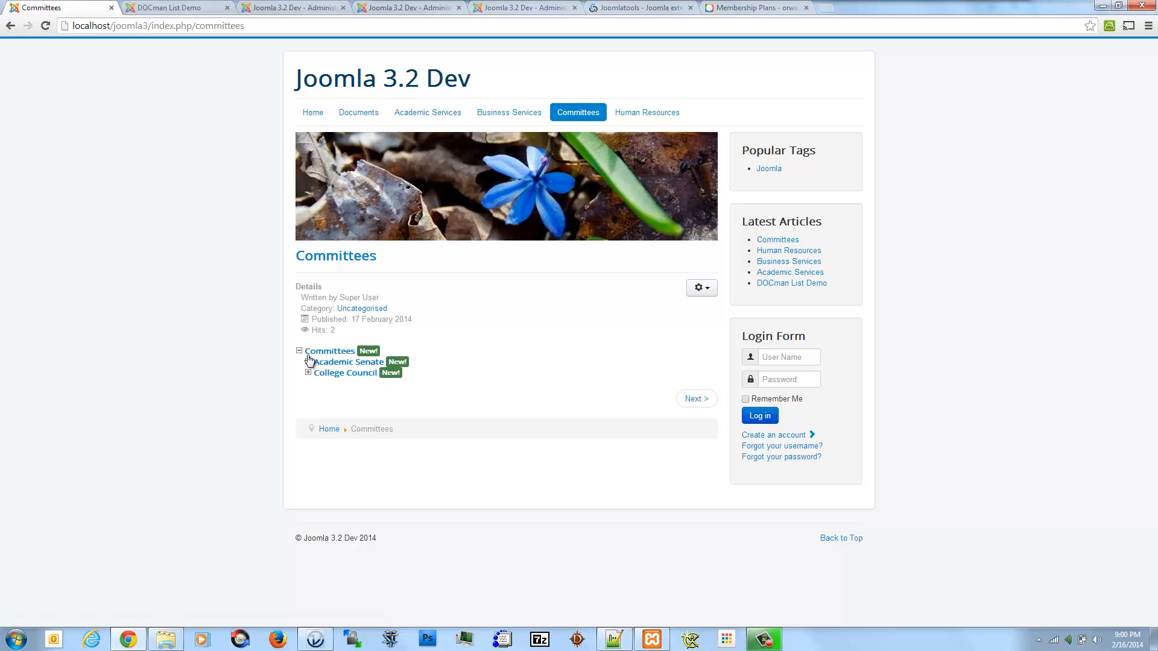
pyautogui.click(308, 362)
pyautogui.click(308, 362)
pyautogui.moveTo(377, 256); pyautogui.dragTo(295, 256)
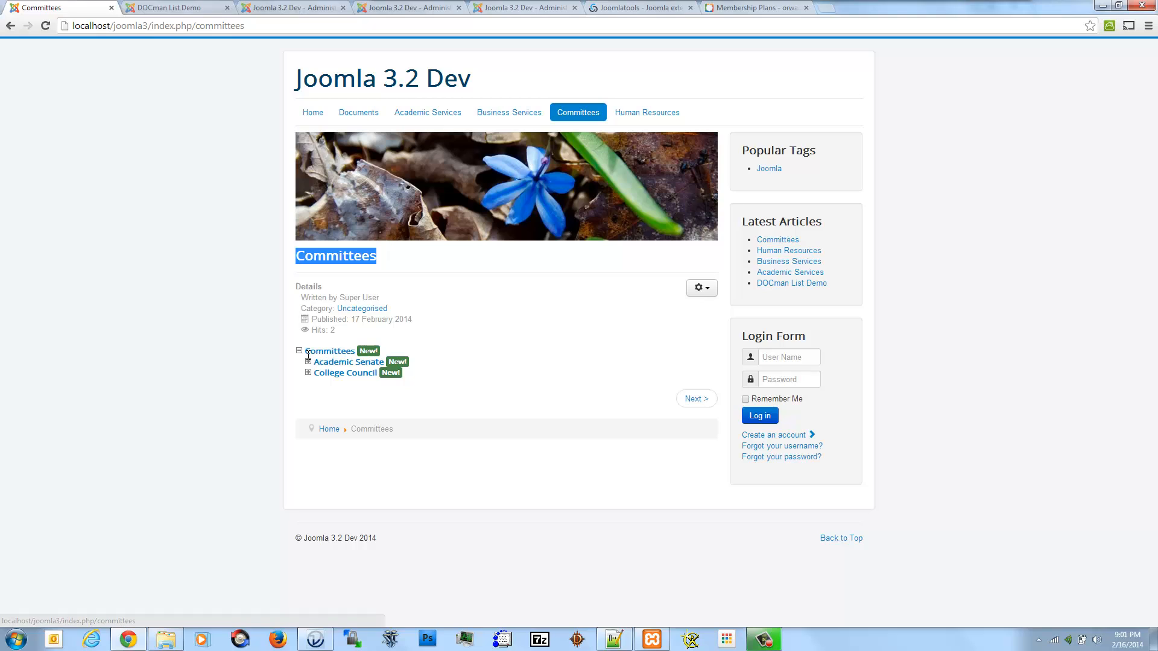
pyautogui.click(308, 359)
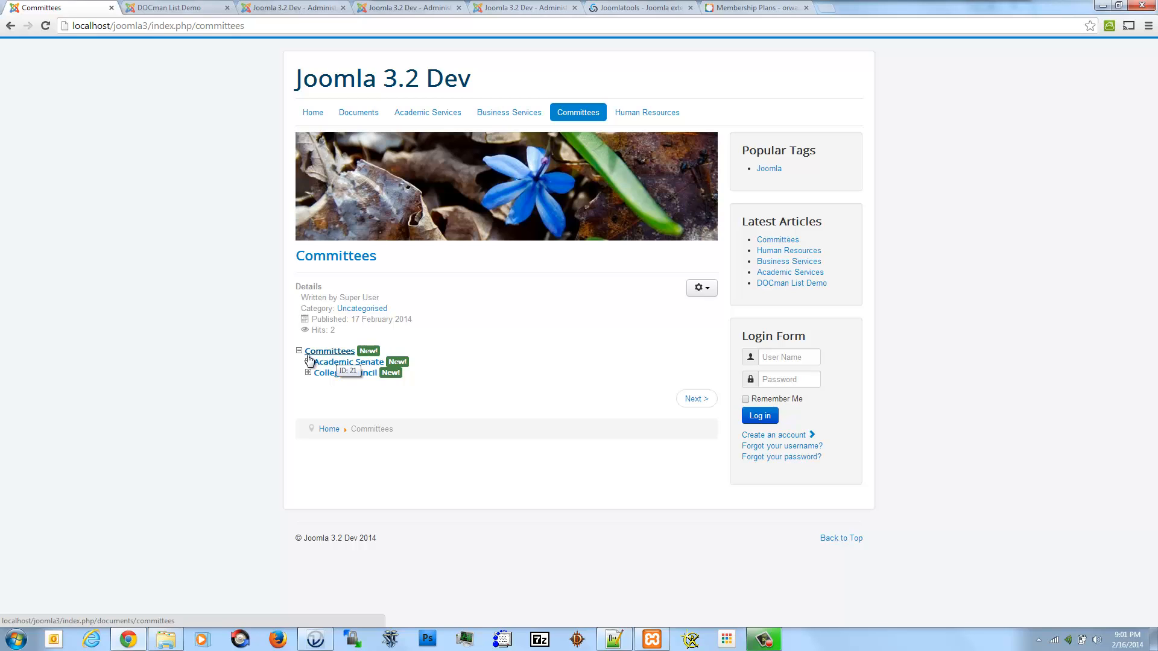
# - Search the DOCman List Demo page for showParent to find the option keys controlling the parent category's display
pyautogui.hotkey('ctrl', '3')
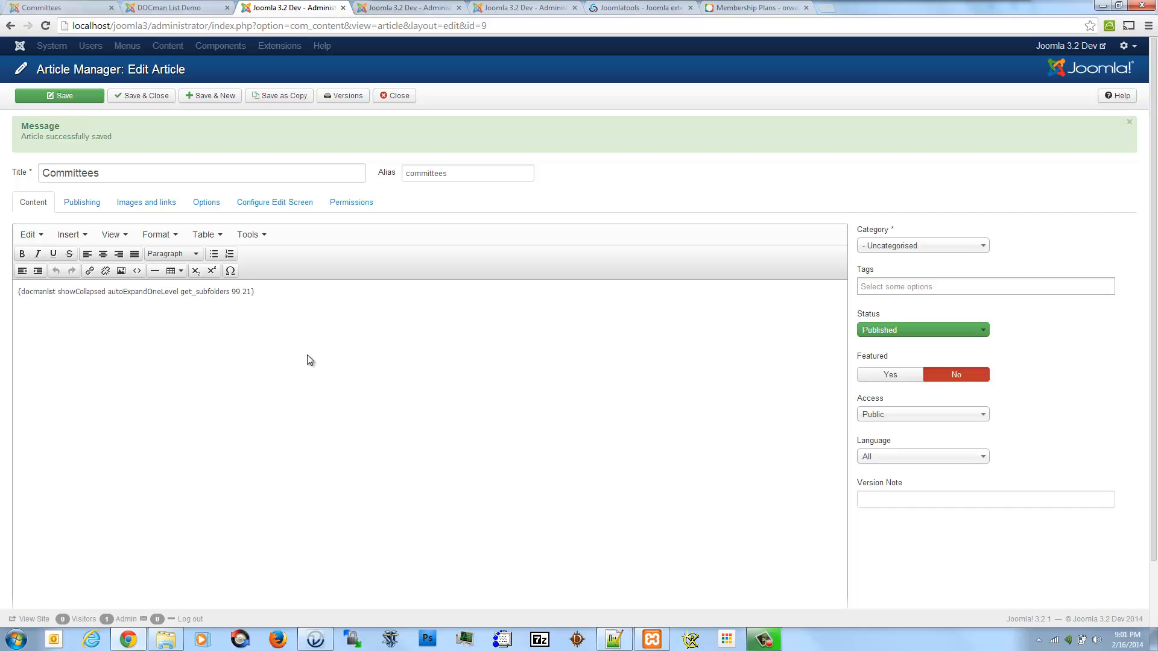
pyautogui.hotkey('ctrl', '2')
pyautogui.click(308, 355)
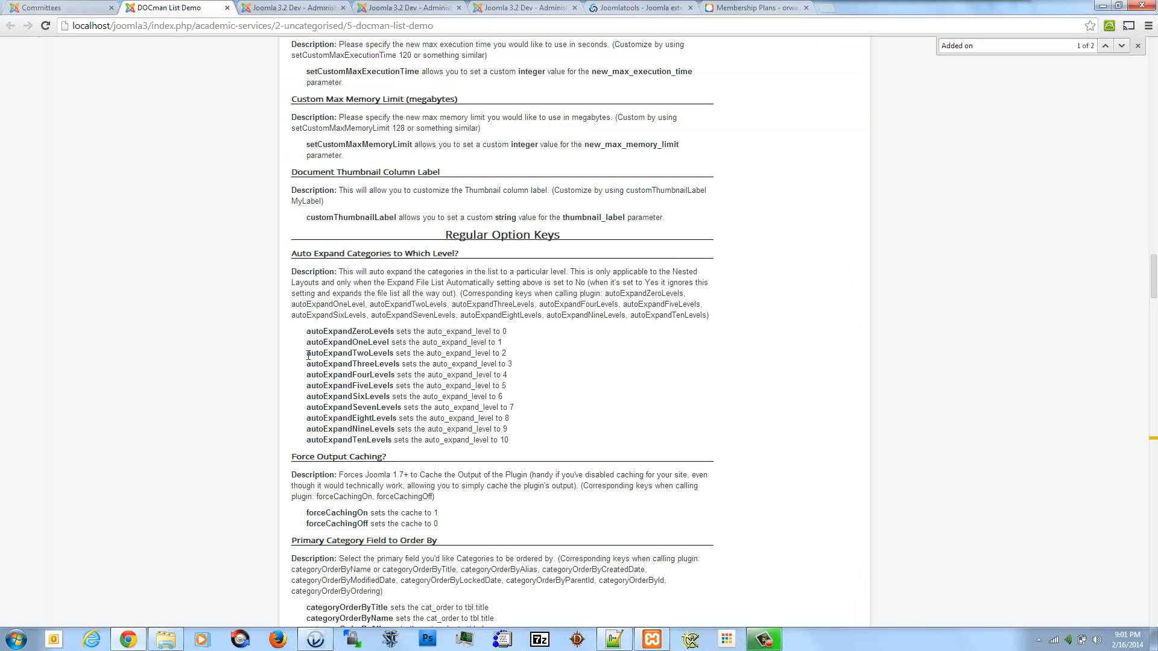
pyautogui.scroll(5, 309, 355)
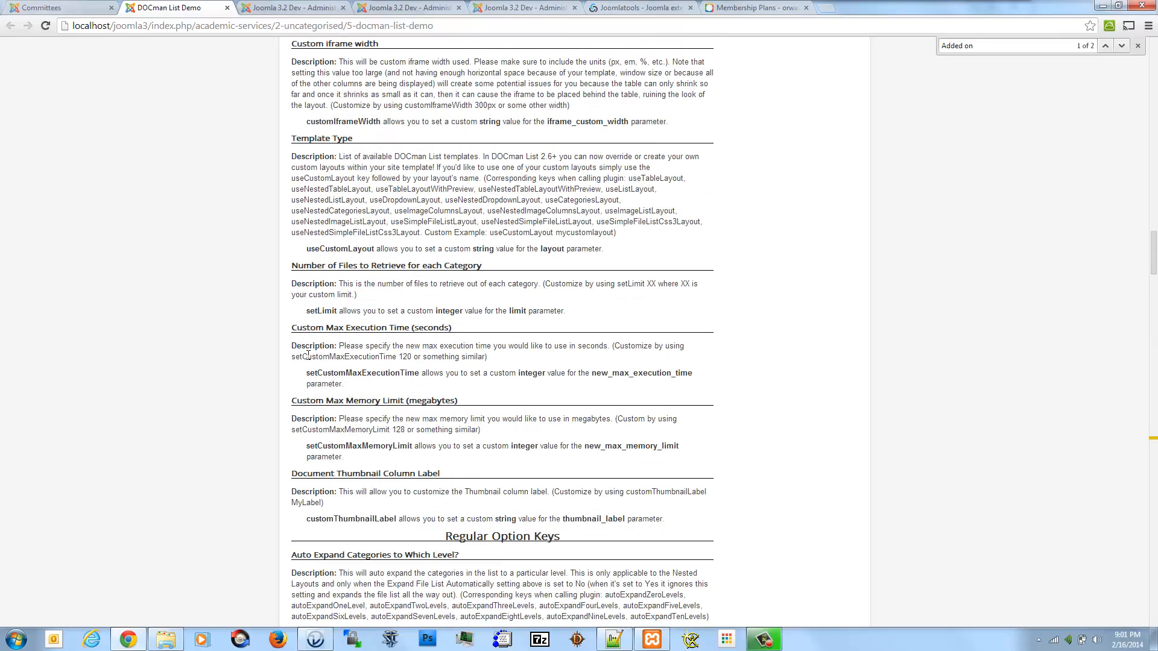
pyautogui.scroll(2, 308, 355)
pyautogui.hotkey('ctrl', 'f')
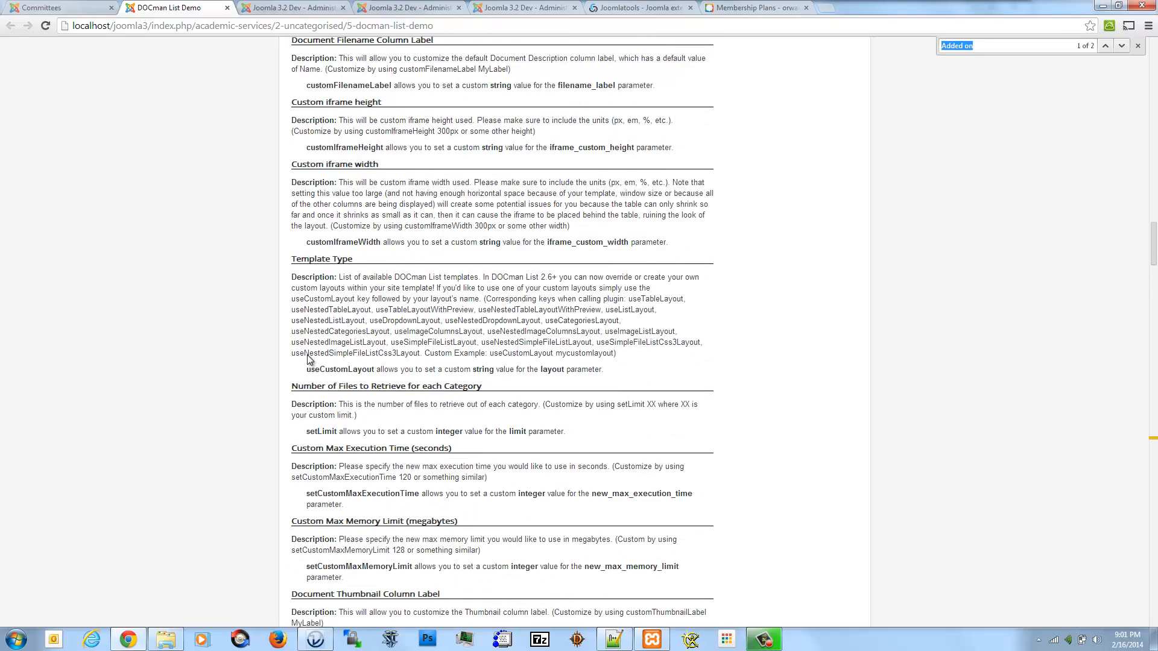
pyautogui.write('showParent')
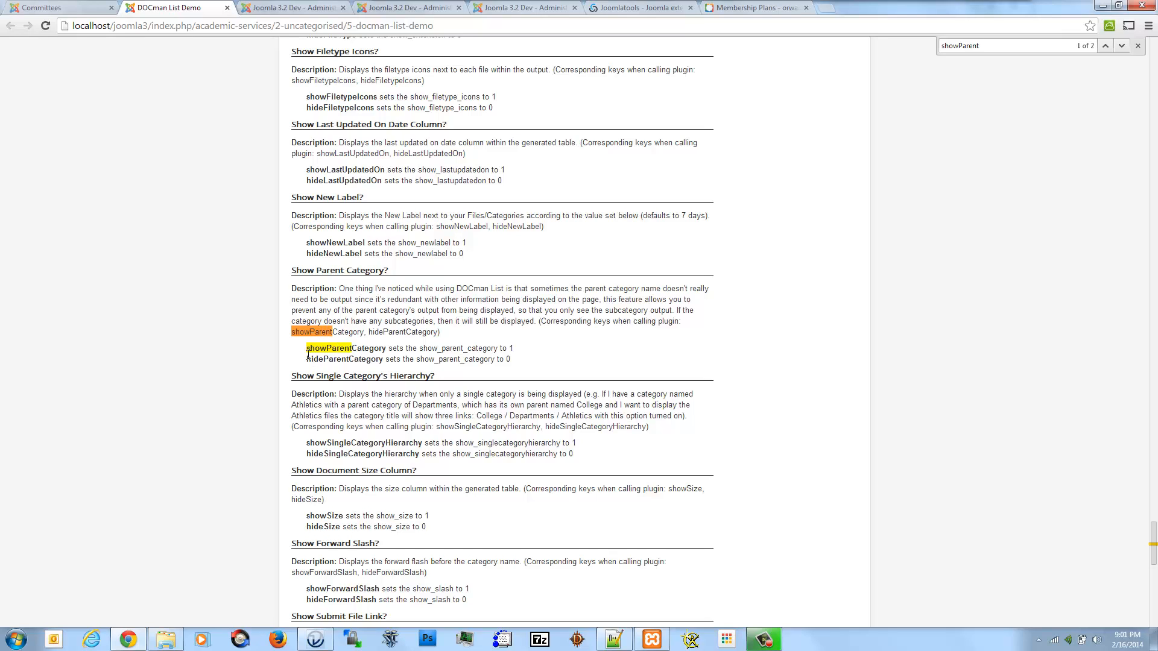
pyautogui.doubleClick(308, 359)
# - Add hideParentCategory before showCollapsed in the Committees article's tag and save the article
pyautogui.hotkey('ctrl', 'shift', 'Tab')
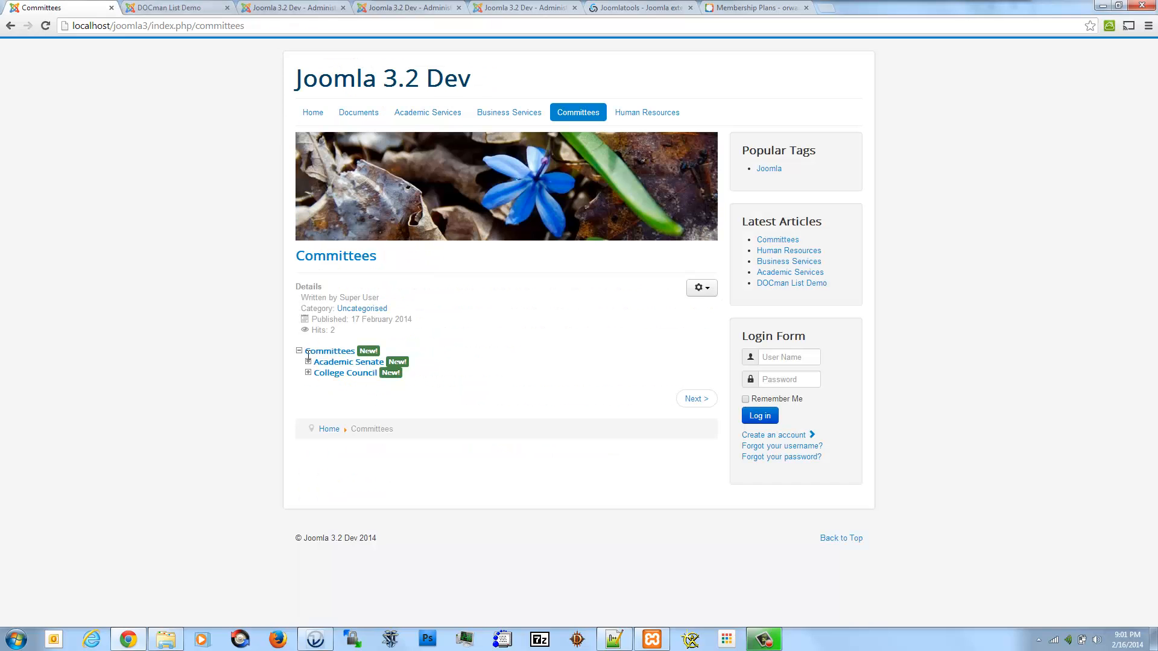
pyautogui.hotkey('ctrl', 'Tab')
pyautogui.hotkey('ctrl', 'Tab')
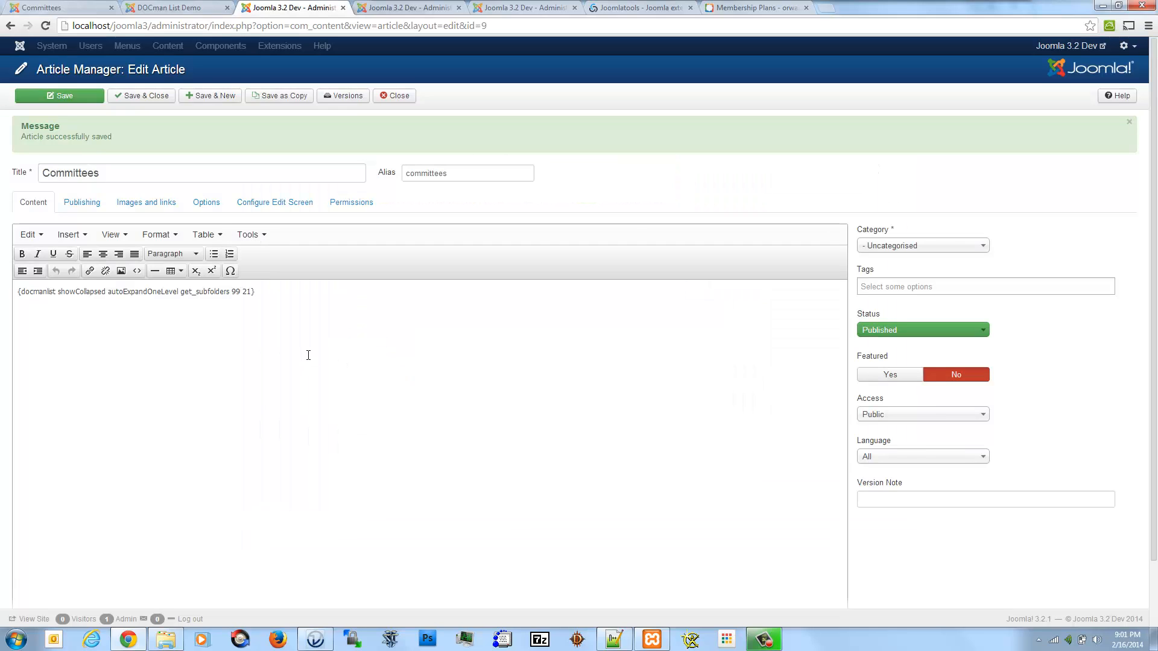
pyautogui.write('hideP')
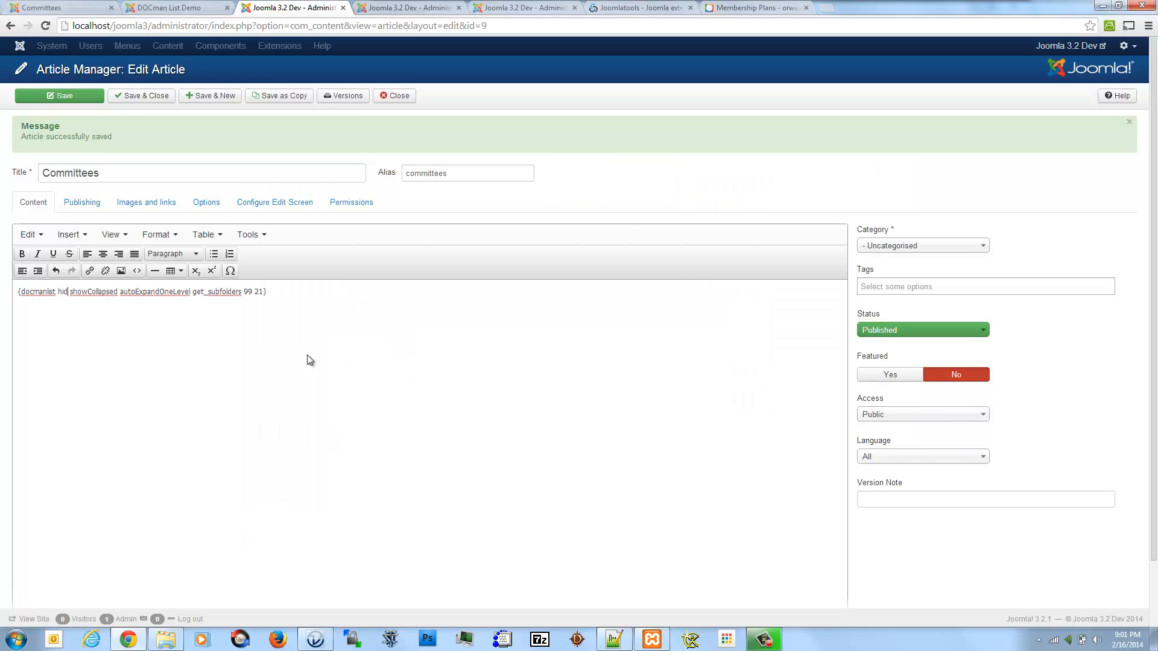
pyautogui.write('arentCategory')
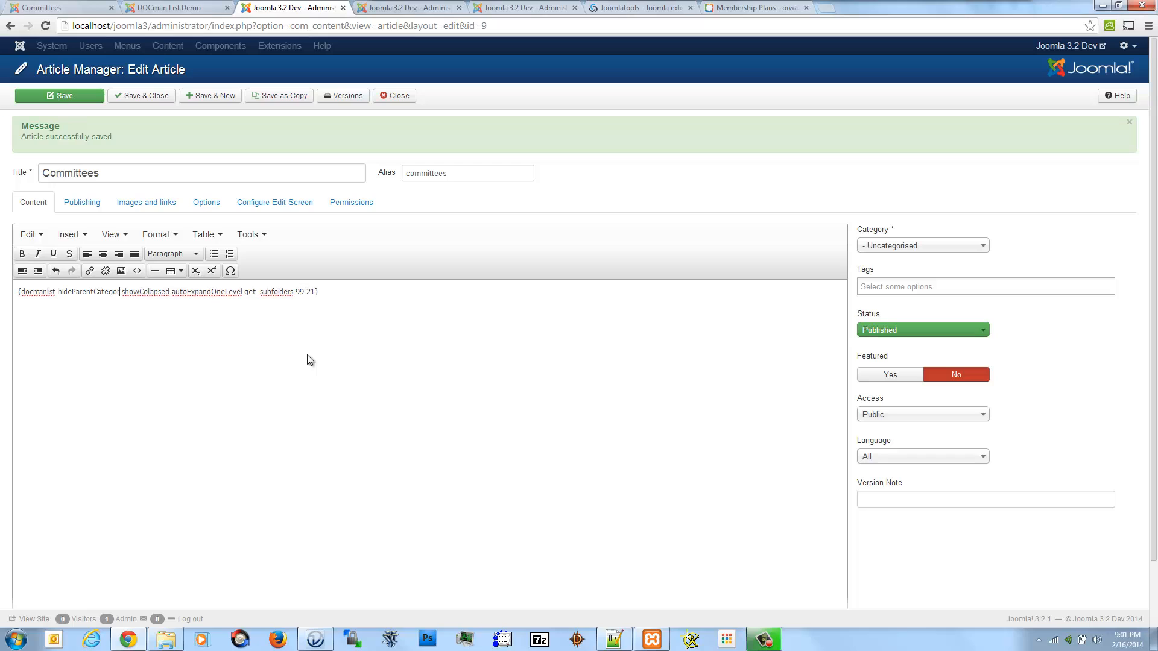
pyautogui.hotkey('ctrl', 's')
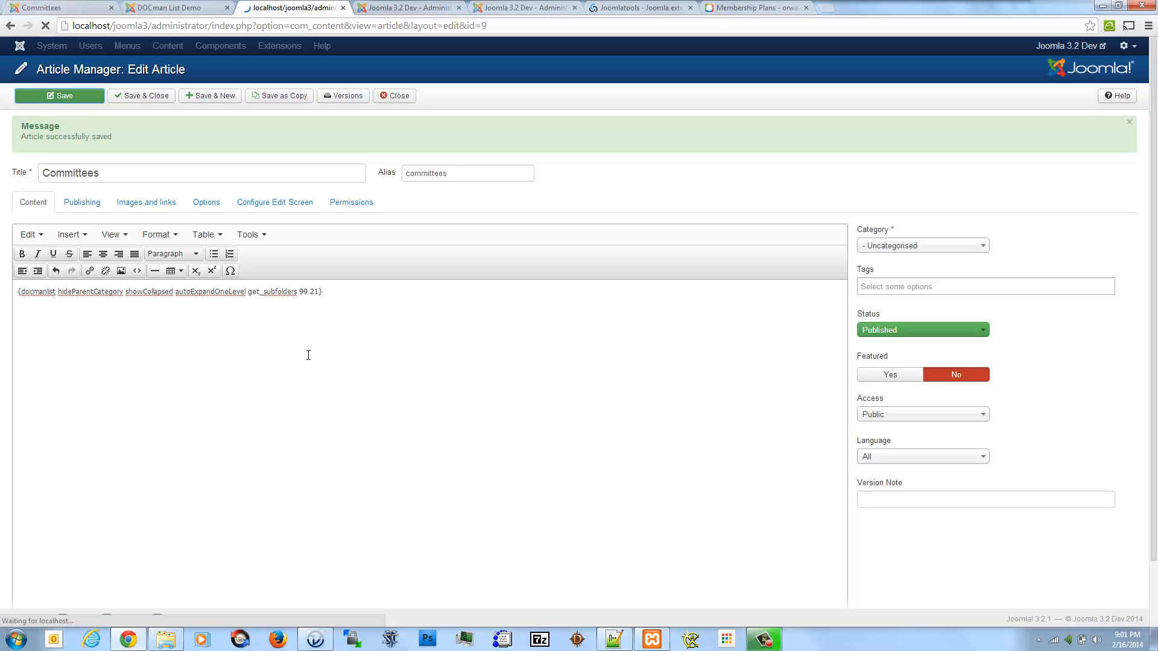
# - Reload the front-end Committees page to check how the category list displays with the parent category hidden
pyautogui.hotkey('ctrl', '1')
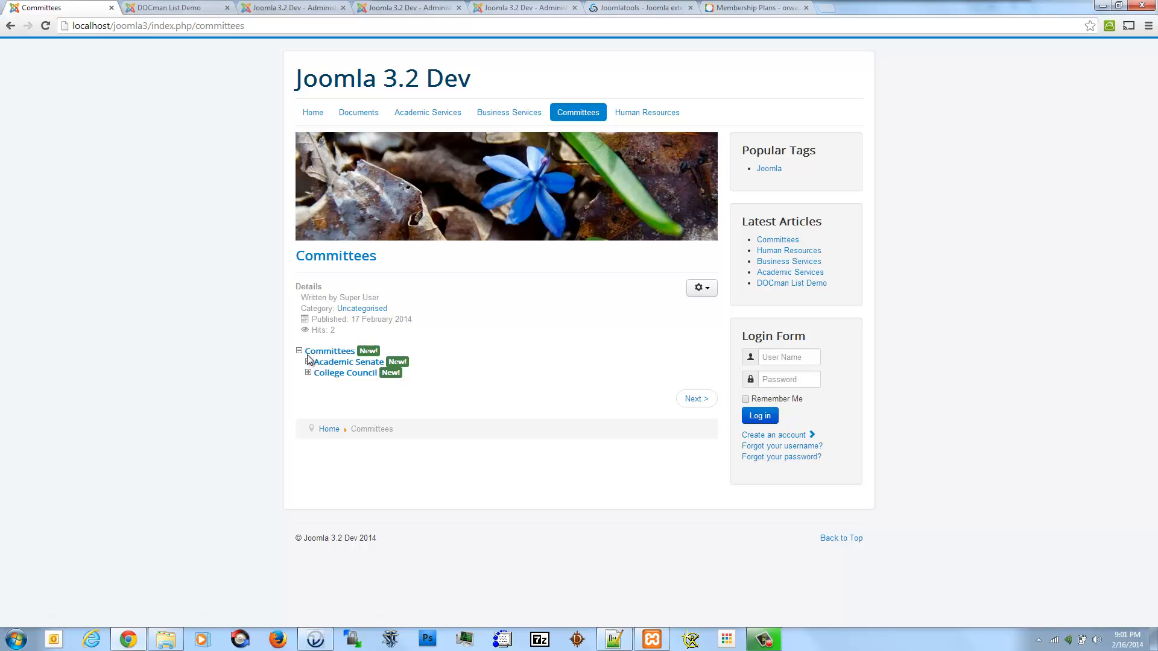
pyautogui.click(308, 358)
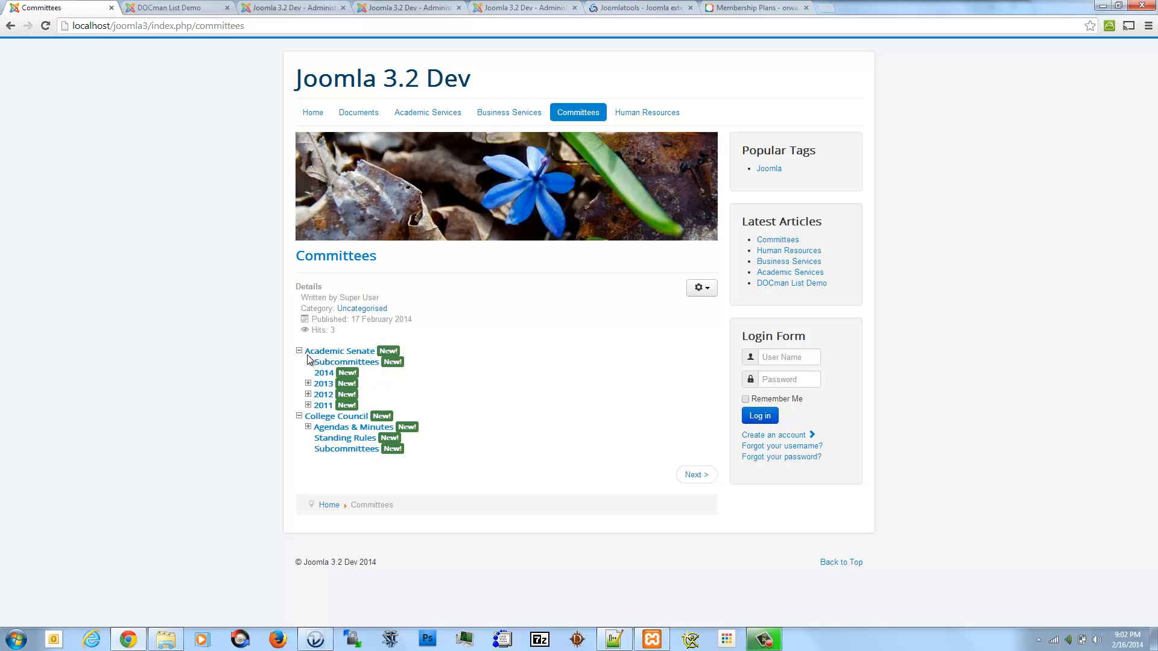
# - Close the Committees article and open the Human Resources article for editing
pyautogui.hotkey('ctrl', 'Tab')
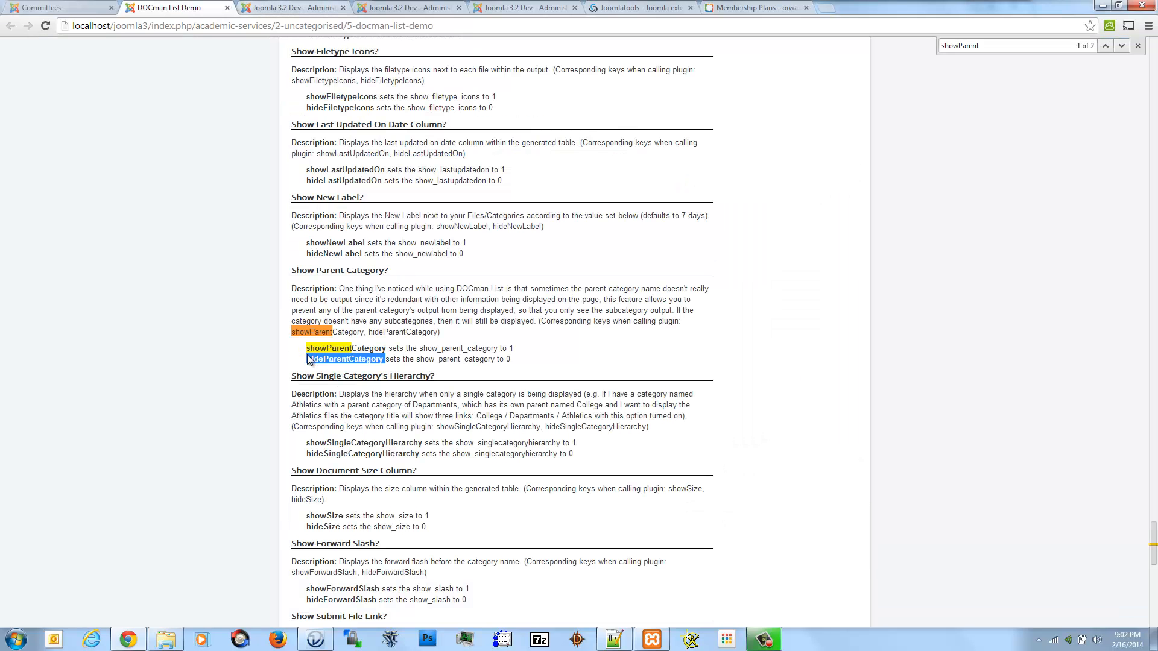
pyautogui.hotkey('ctrl', 'Tab')
pyautogui.press('Tab')
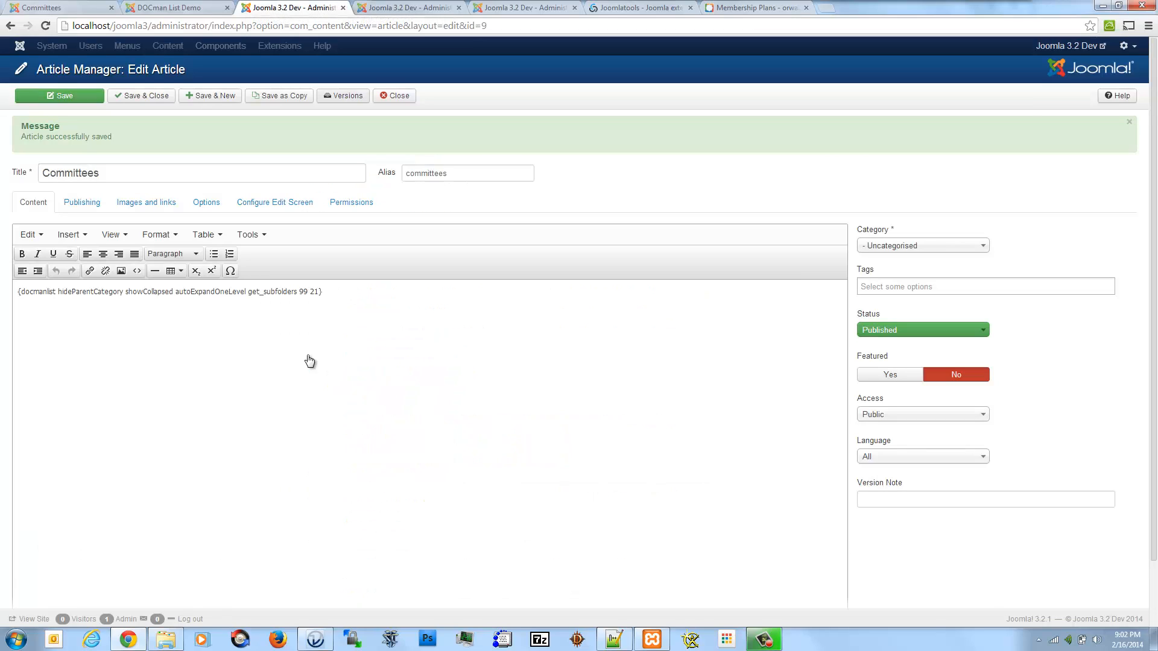
pyautogui.press('Tab')
pyautogui.press('Return')
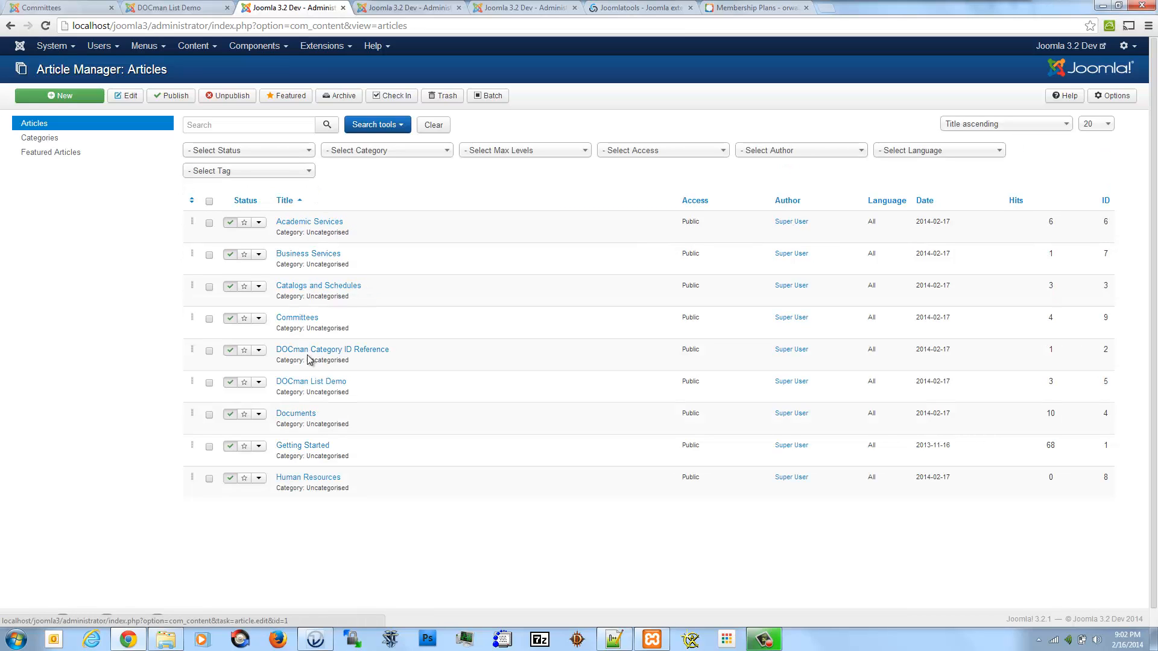
pyautogui.click(308, 477)
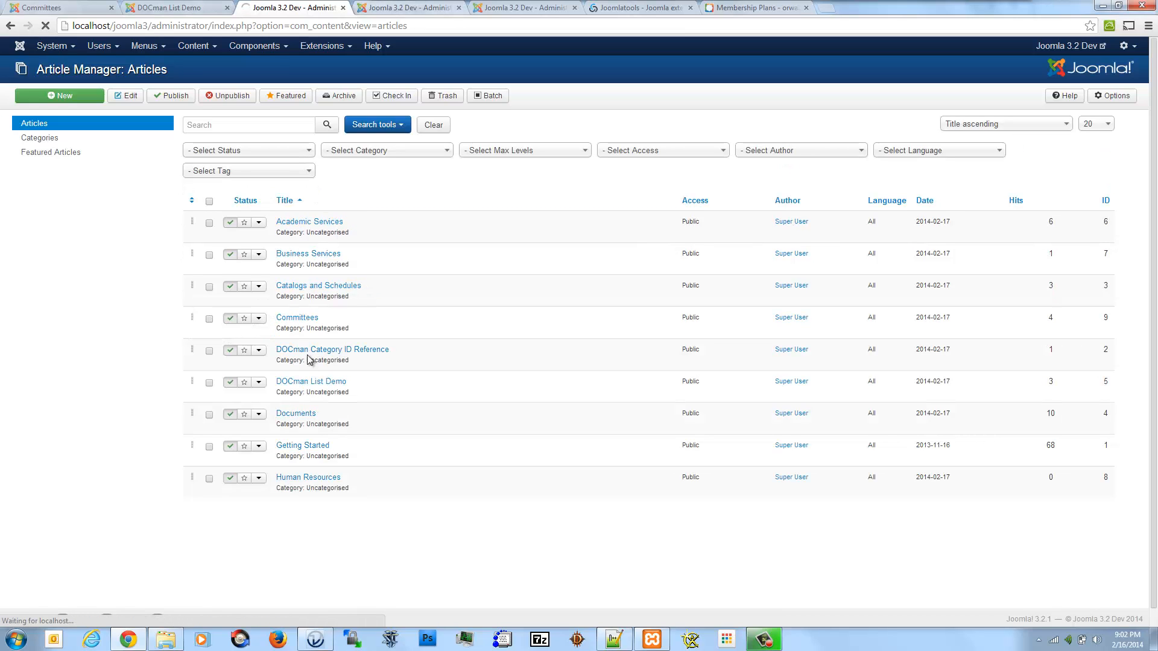
# - Look up the category ID of Human Resources in the DOCman categories list and return to the article
pyautogui.hotkey('ctrl', 'Tab')
pyautogui.scroll(-8, 309, 360)
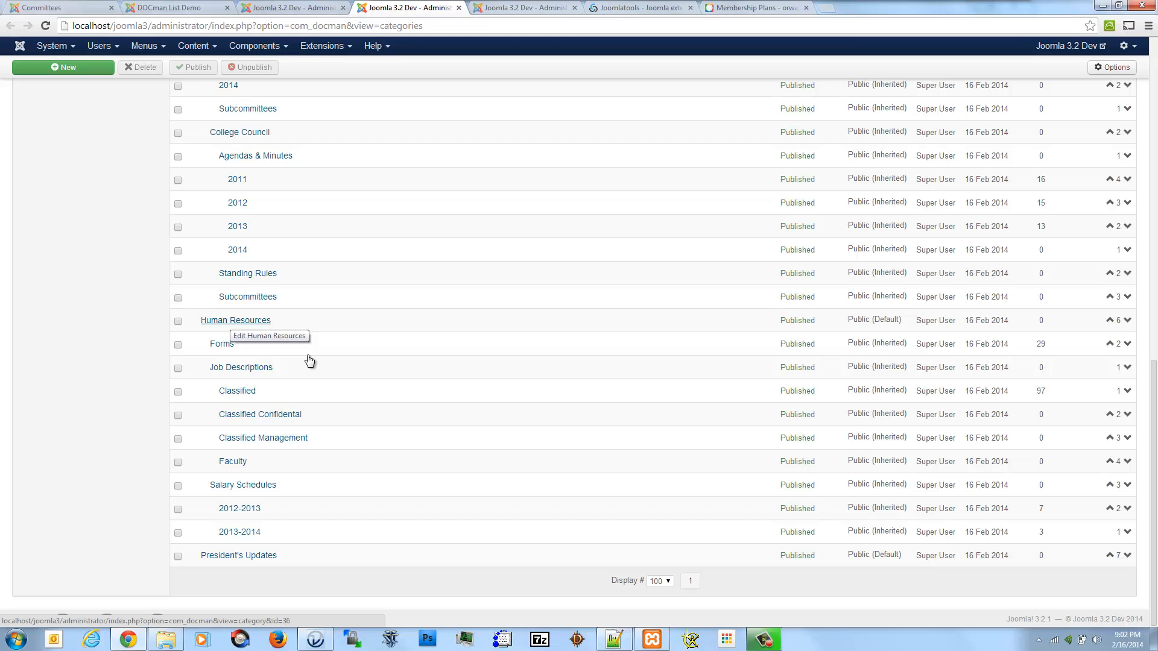
pyautogui.hotkey('ctrl', 'shift', 'Tab')
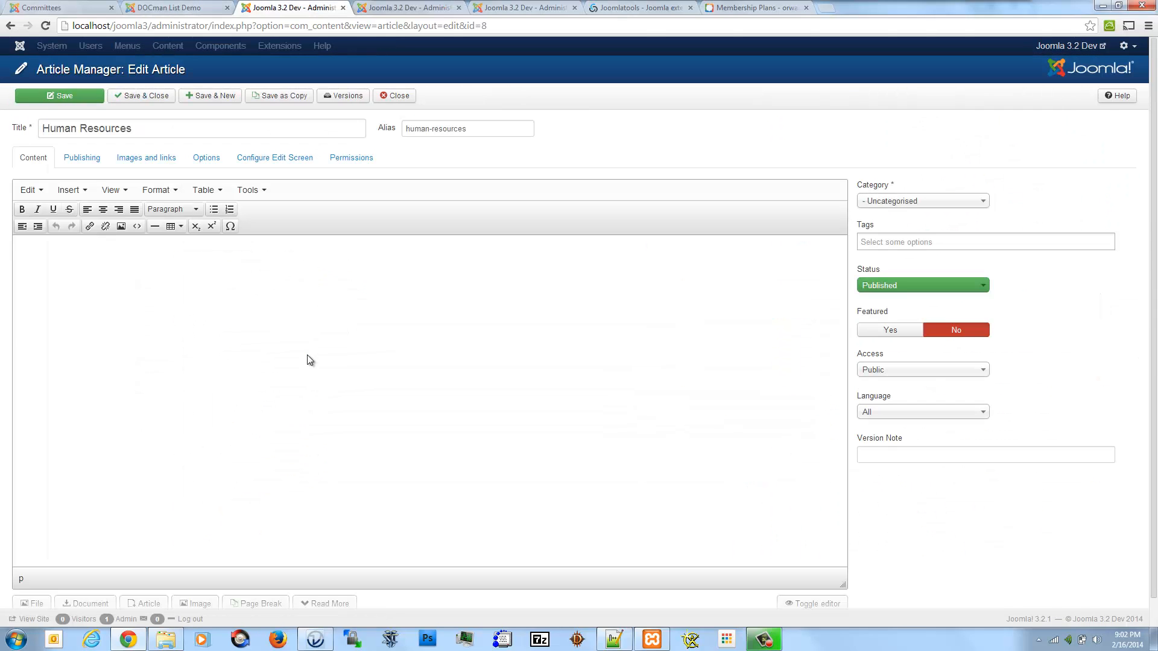
# - Write the intro "Human Resources provides all of the staffing and benefits services for the college." in the article and begin a tag below it
pyautogui.write('Huam')
pyautogui.press('BackSpace')
pyautogui.press('BackSpace')
pyautogui.write('man Resources provides all of the satf')
pyautogui.press('BackSpace')
pyautogui.press('BackSpace')
pyautogui.press('BackSpace')
pyautogui.write('taffing and benefits')
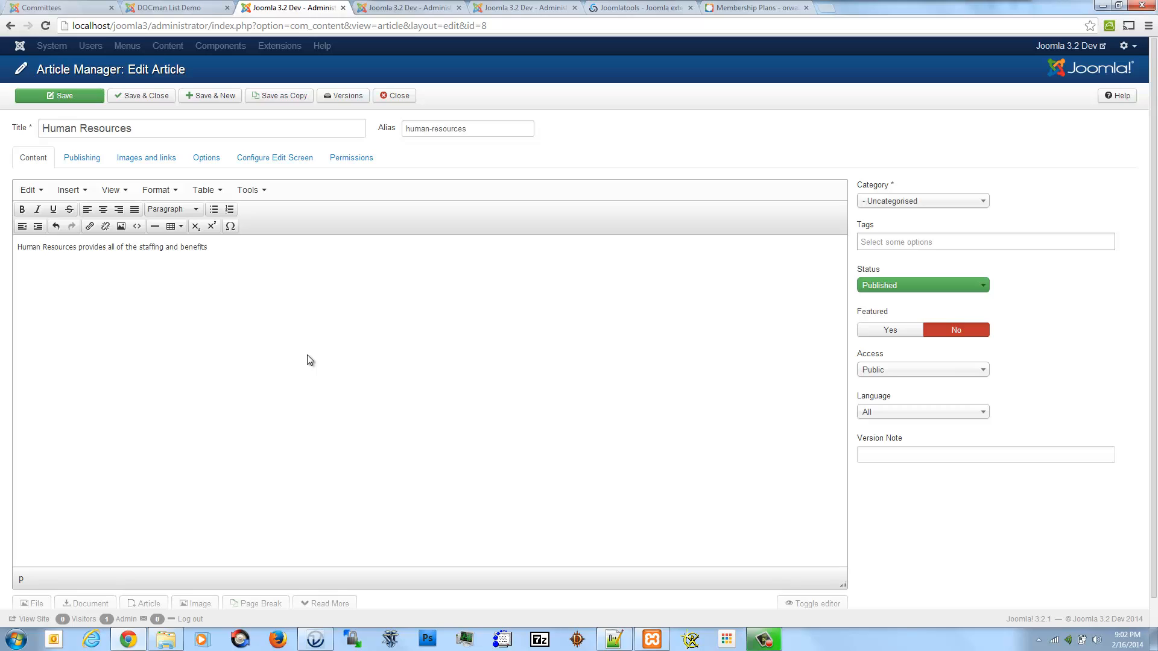
pyautogui.write(' service')
pyautogui.write('s for the college. {')
# - Complete the tag as {docmanlist get_subfolders 99 36} below the intro sentence and save the Human Resources article
pyautogui.write('docmanlist get_s')
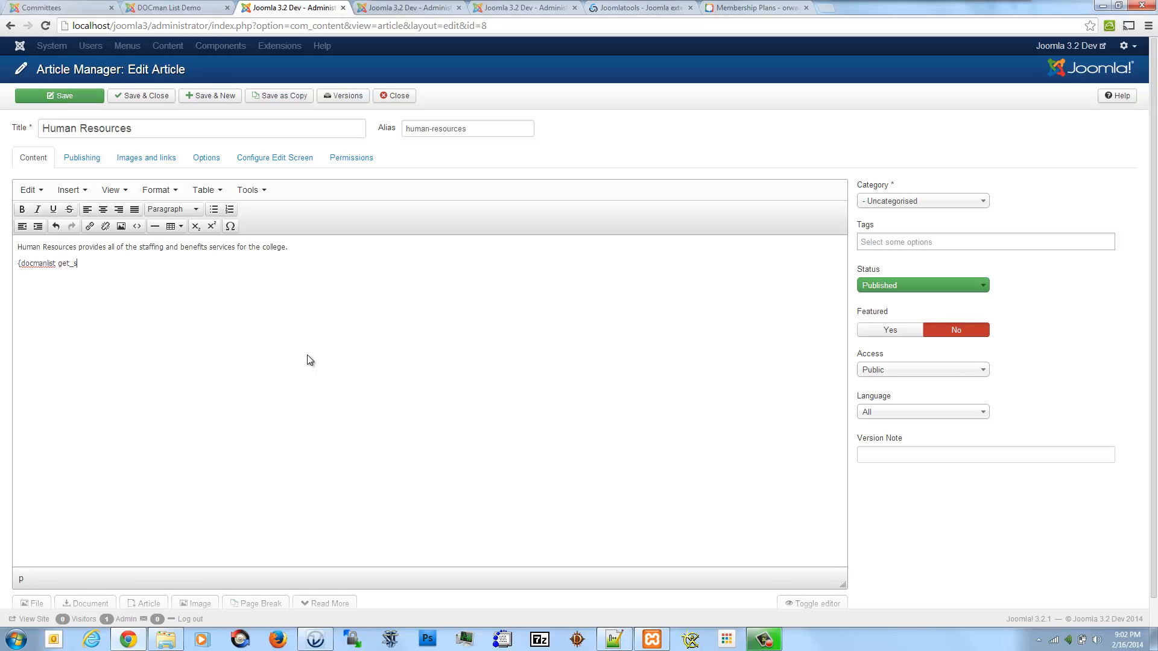
pyautogui.write('ubfolders 99 36}')
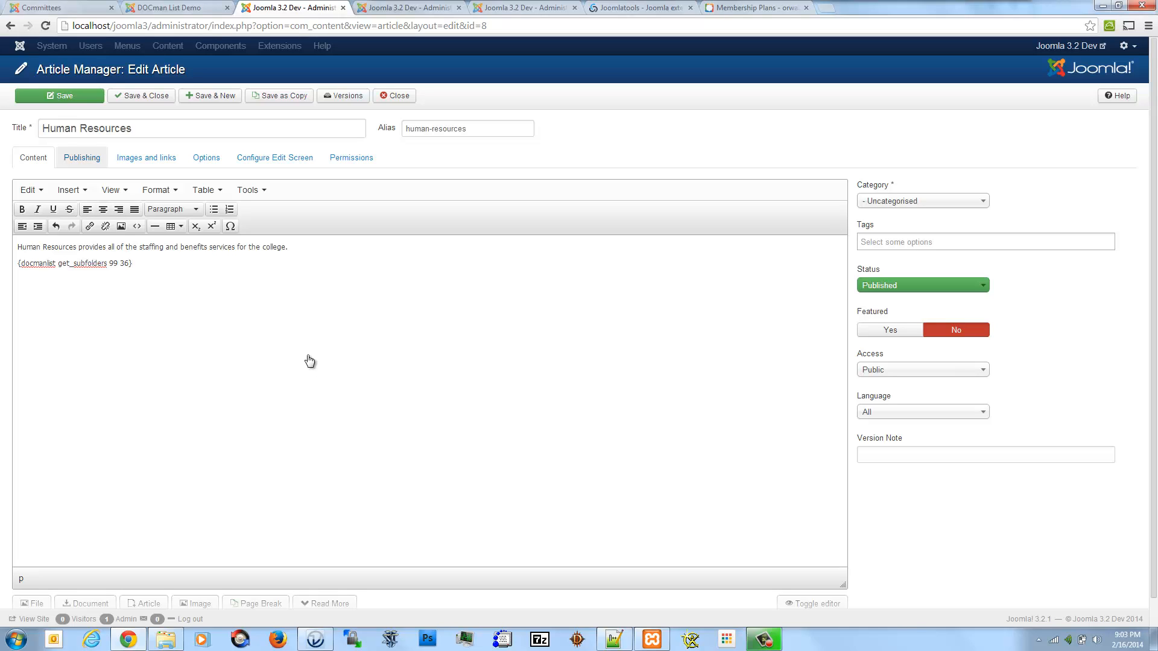
pyautogui.click(59, 96)
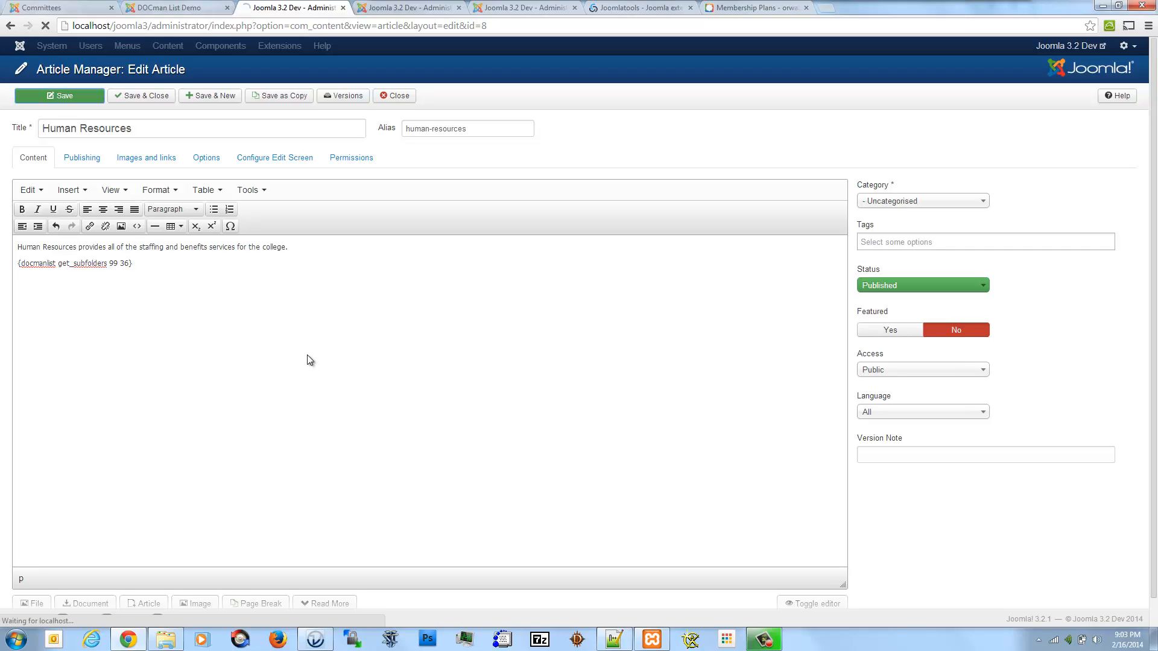
# - Open the front-end Human Resources page, look through its document list, and collapse Job Descriptions, Forms and Salary Schedules
pyautogui.hotkey('ctrl', 'shift', 'Tab')
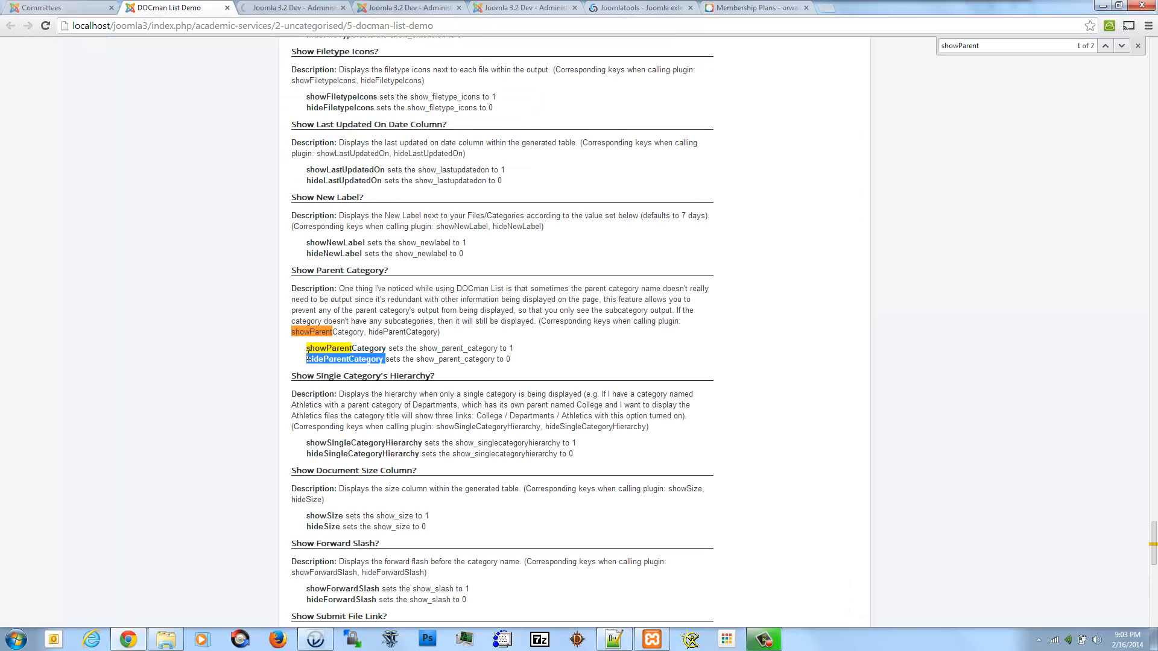
pyautogui.hotkey('ctrl', 'shift', 'Tab')
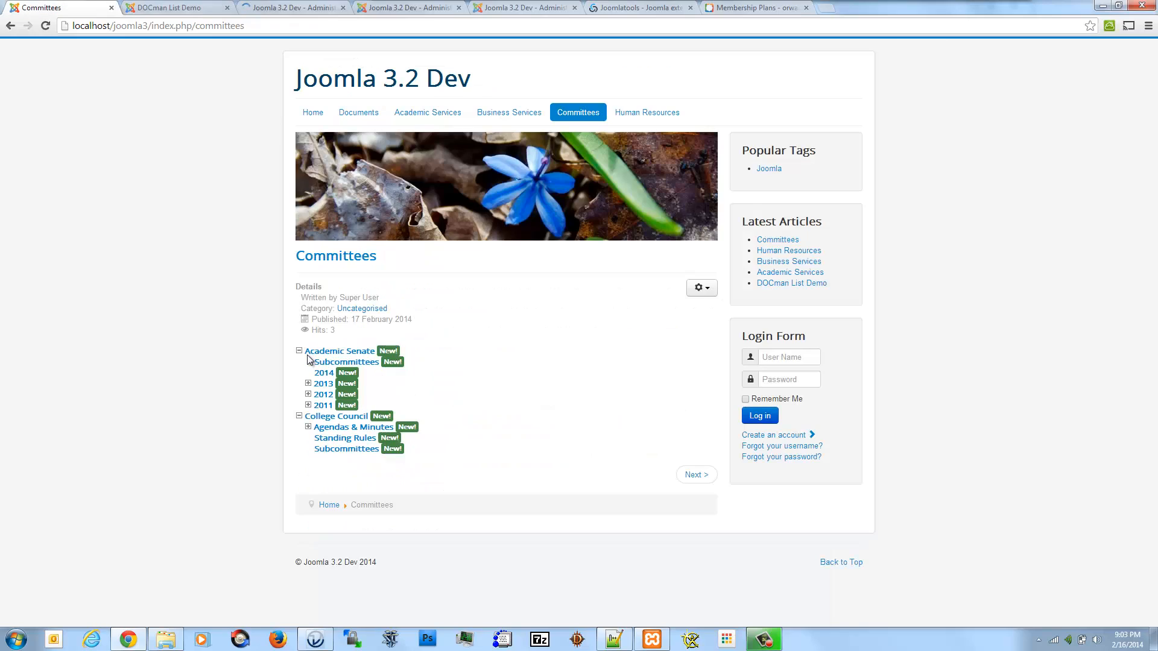
pyautogui.press('F5')
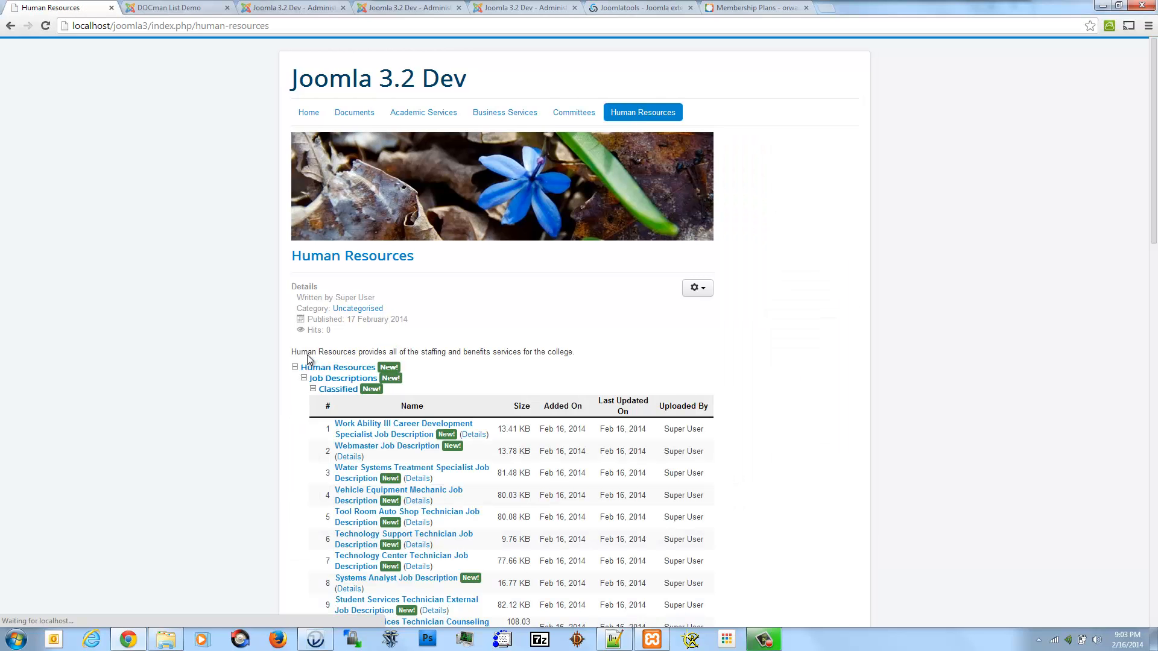
pyautogui.scroll(-3, 307, 358)
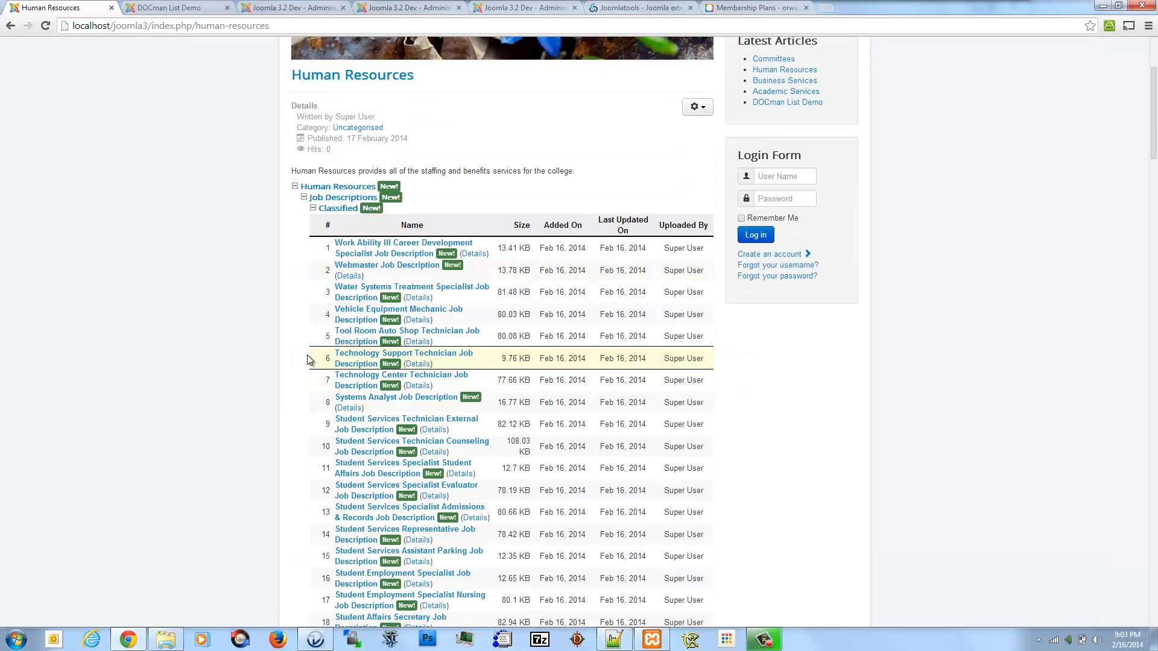
pyautogui.scroll(-4, 307, 359)
pyautogui.scroll(-5, 310, 360)
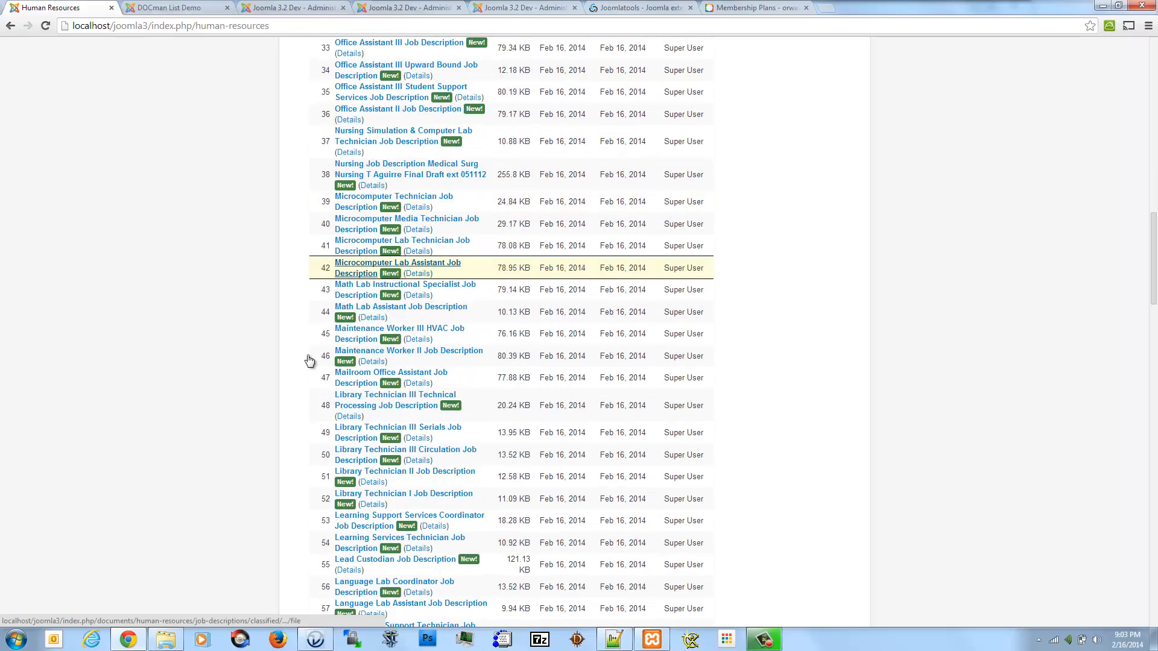
pyautogui.scroll(17, 309, 357)
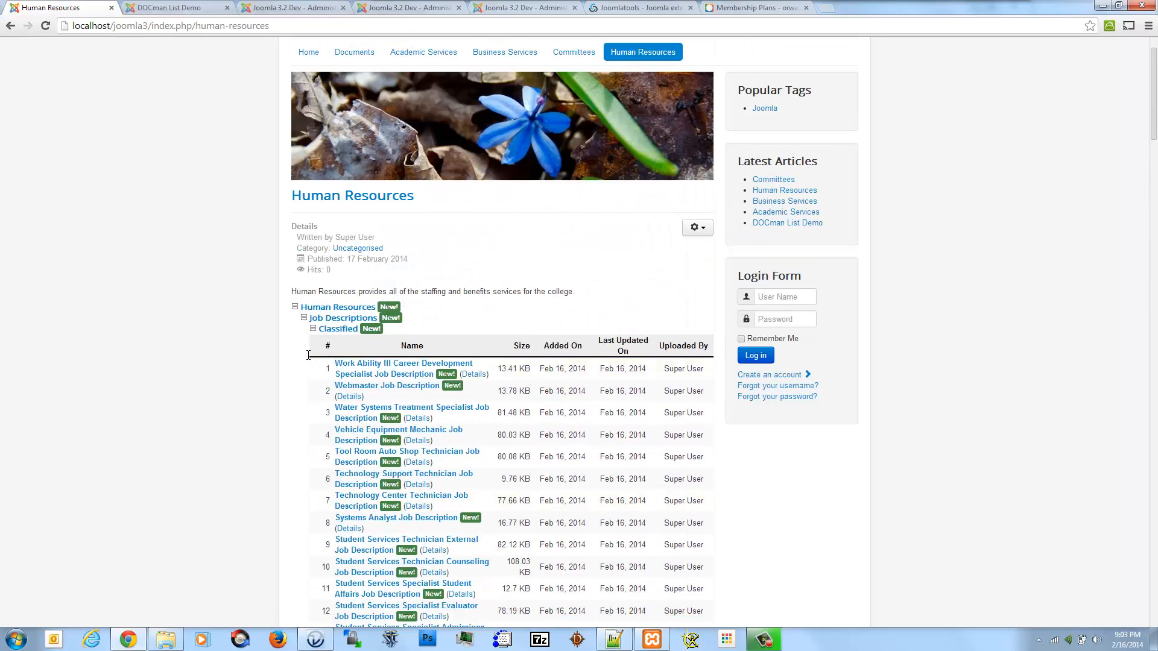
pyautogui.click(304, 317)
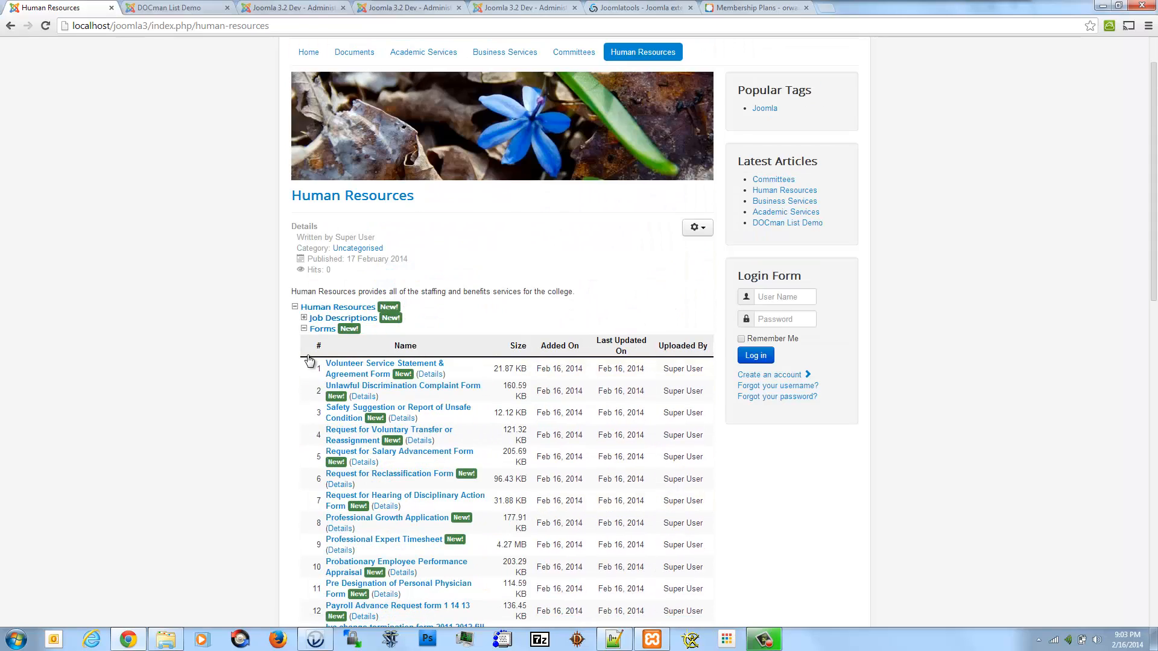
pyautogui.click(304, 328)
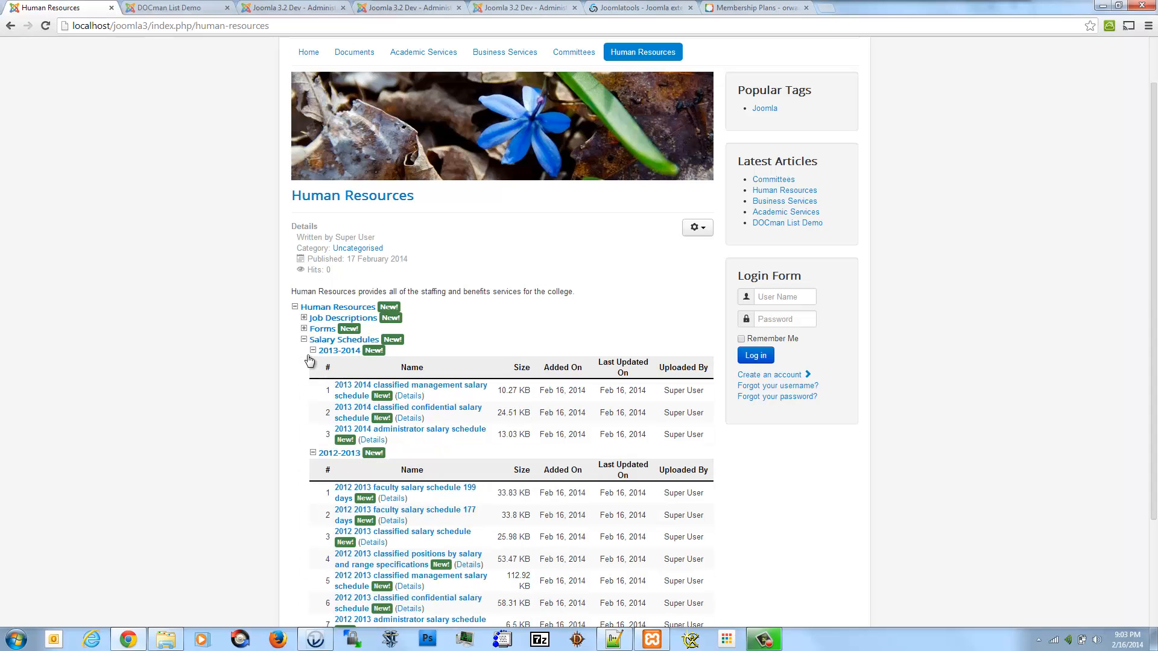
pyautogui.click(304, 340)
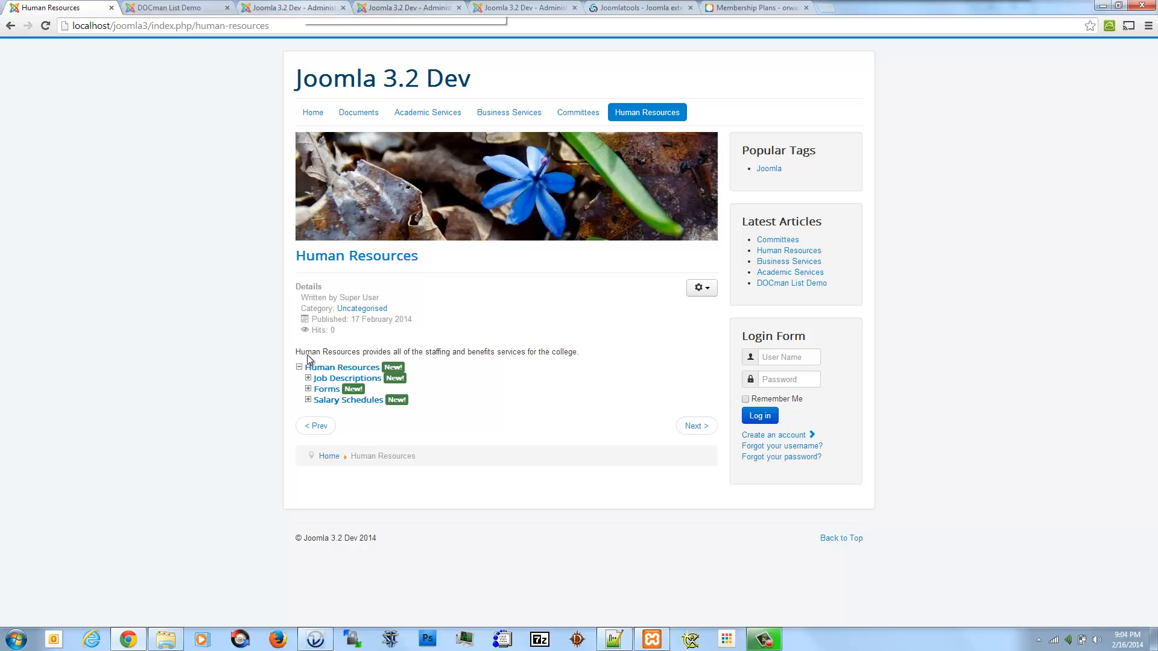
# - Read through the remaining option keys down to the end of the DOCman List Demo page
pyautogui.hotkey('ctrl', 'Tab')
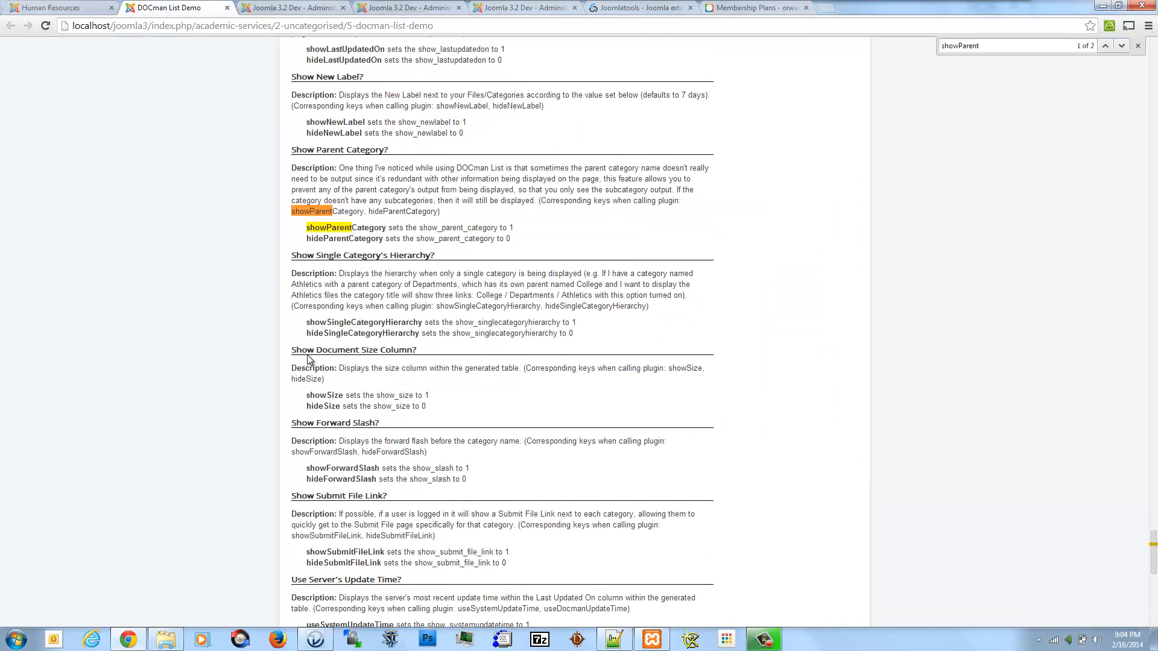
pyautogui.scroll(-7, 307, 360)
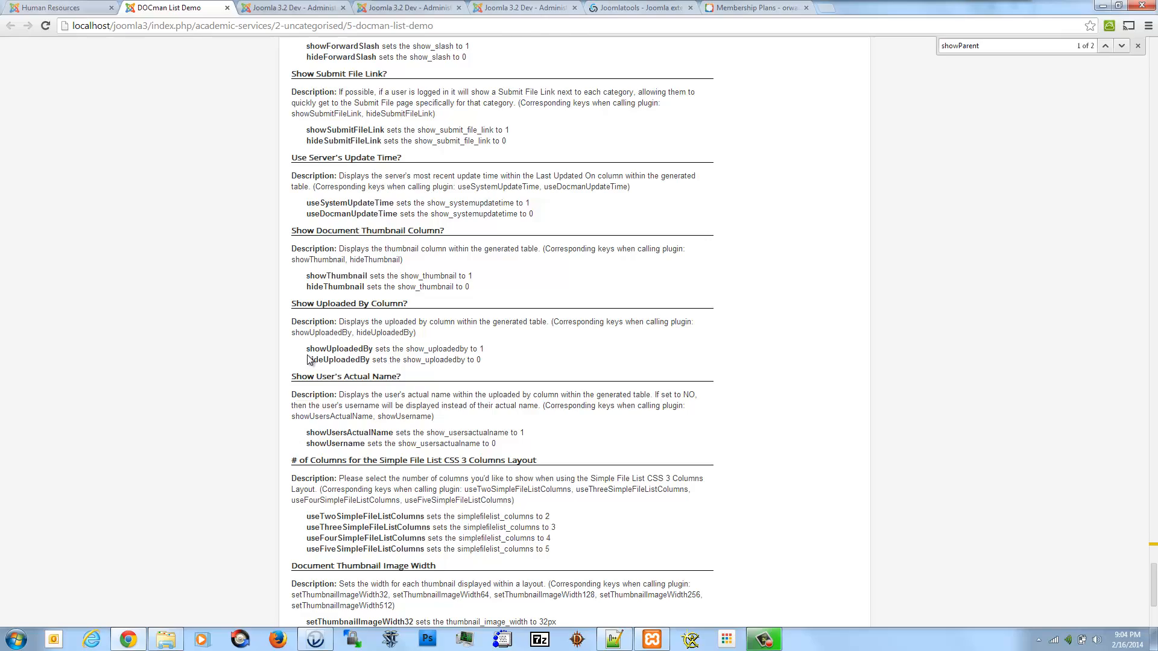
pyautogui.scroll(-4, 308, 360)
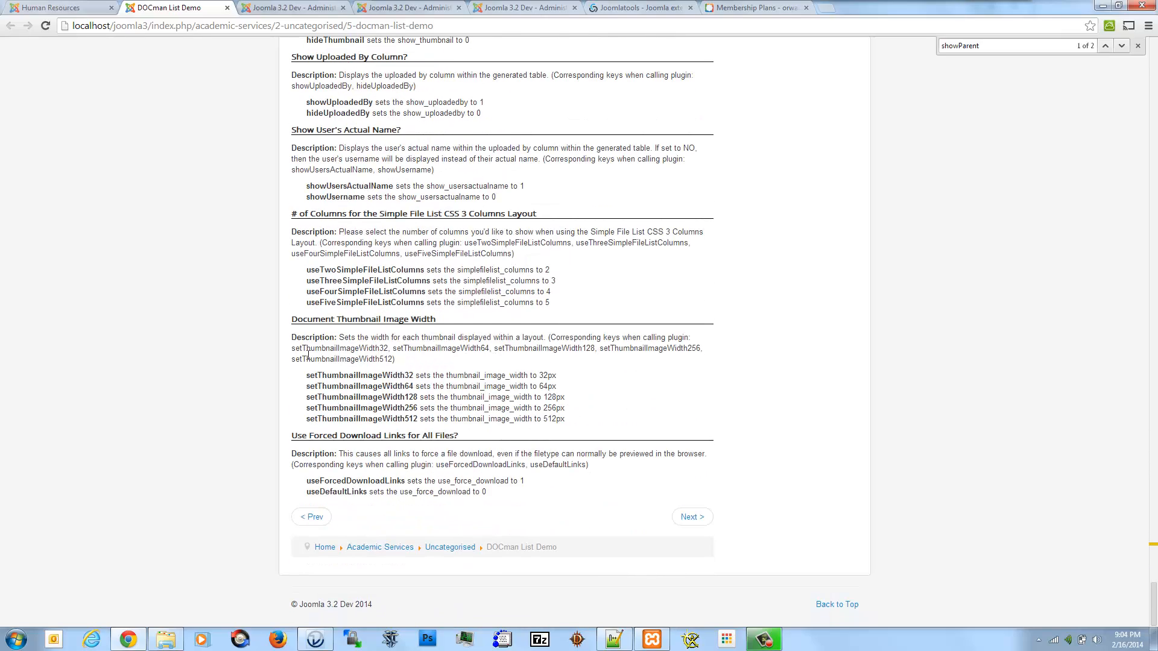
pyautogui.scroll(11, 308, 356)
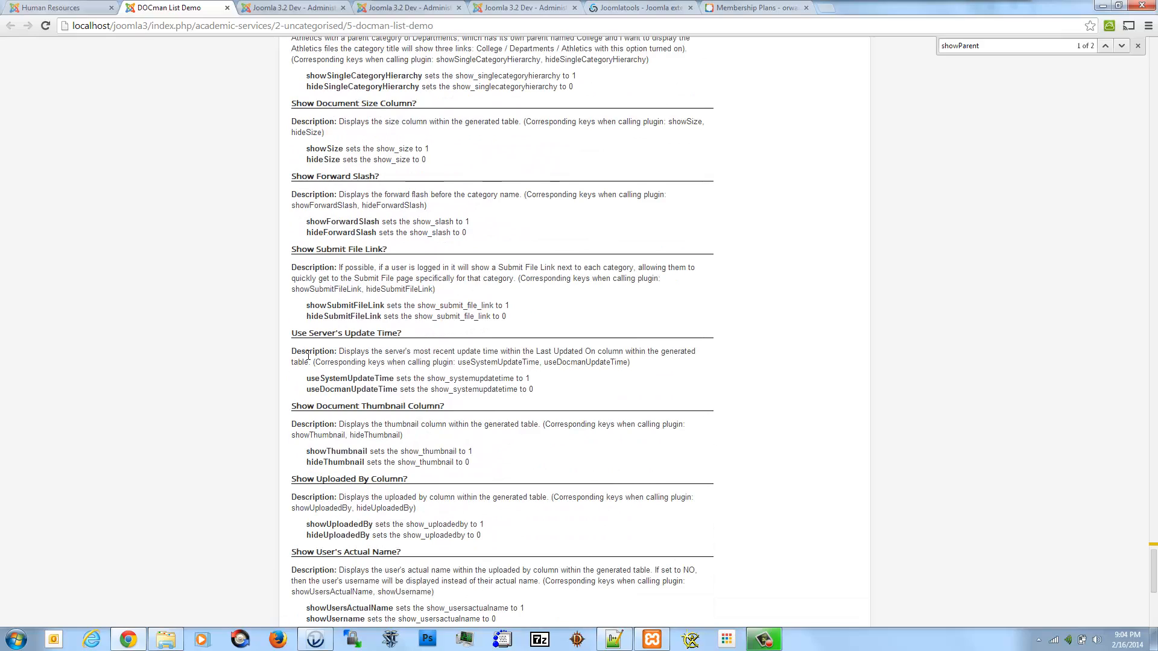
pyautogui.scroll(-11, 308, 356)
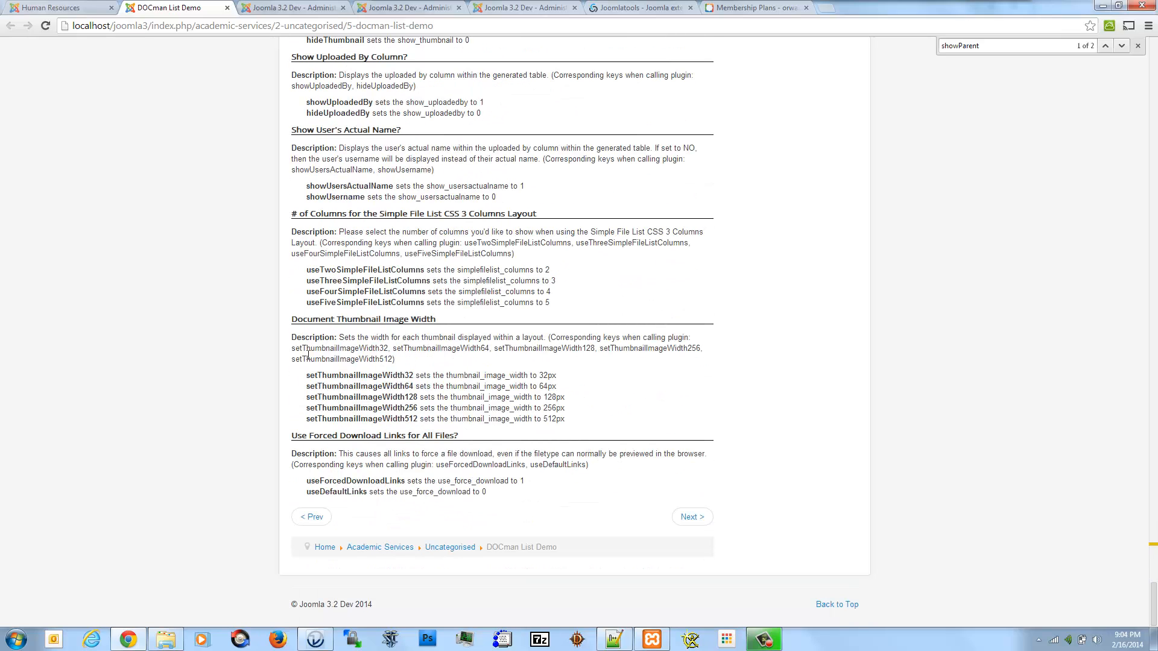
# - Expand Job Descriptions on the Human Resources page, view the Work Ability III Career Development Specialist document, and return to the list
pyautogui.hotkey('ctrl', 'shift', 'Tab')
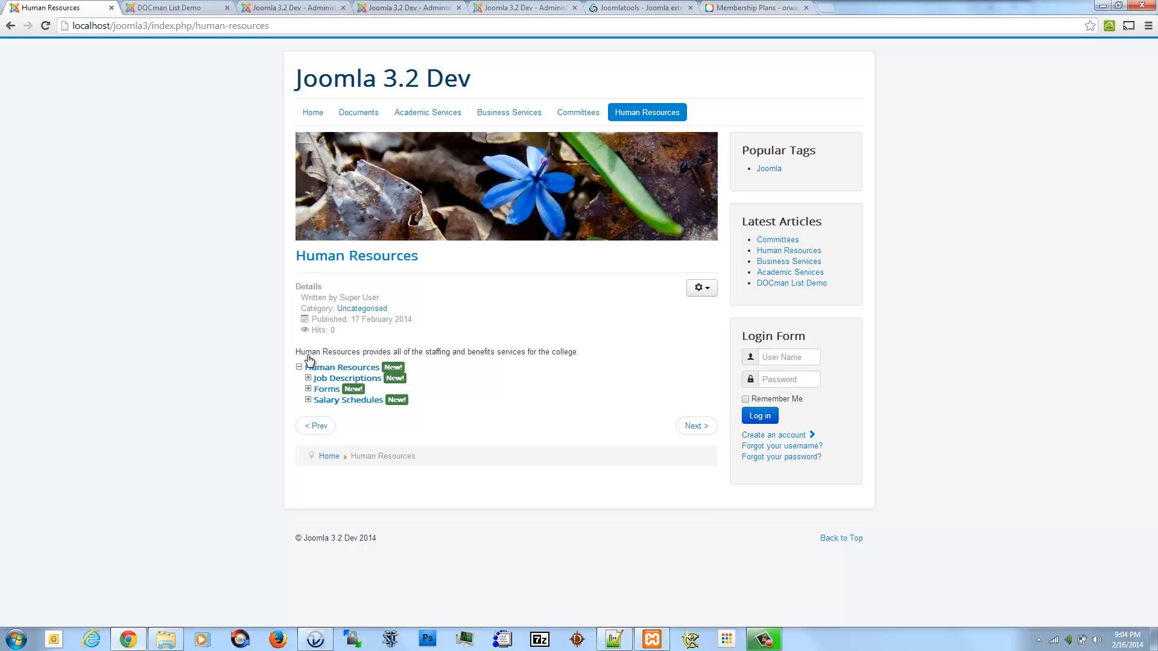
pyautogui.click(308, 360)
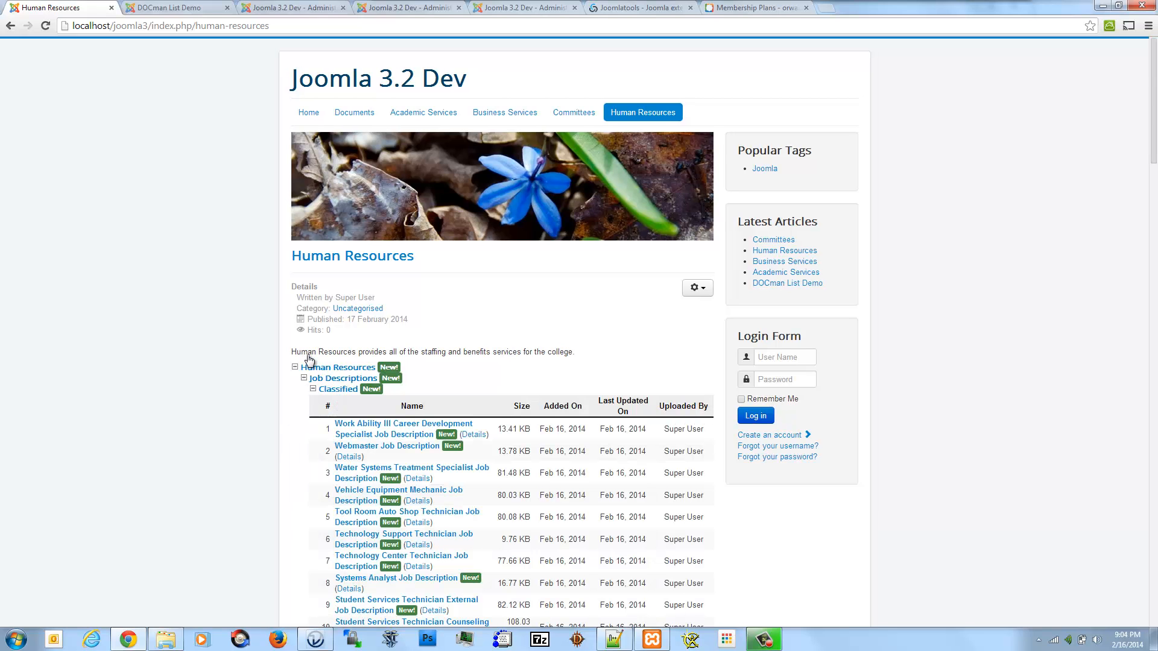
pyautogui.scroll(-3, 308, 355)
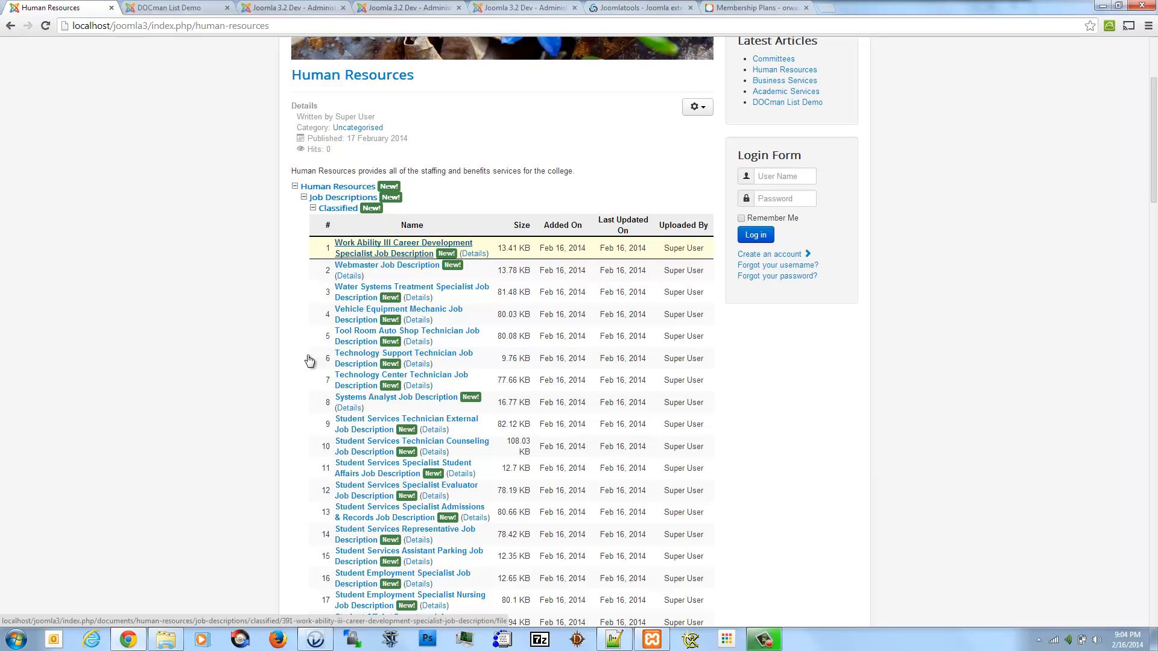
pyautogui.click(310, 360)
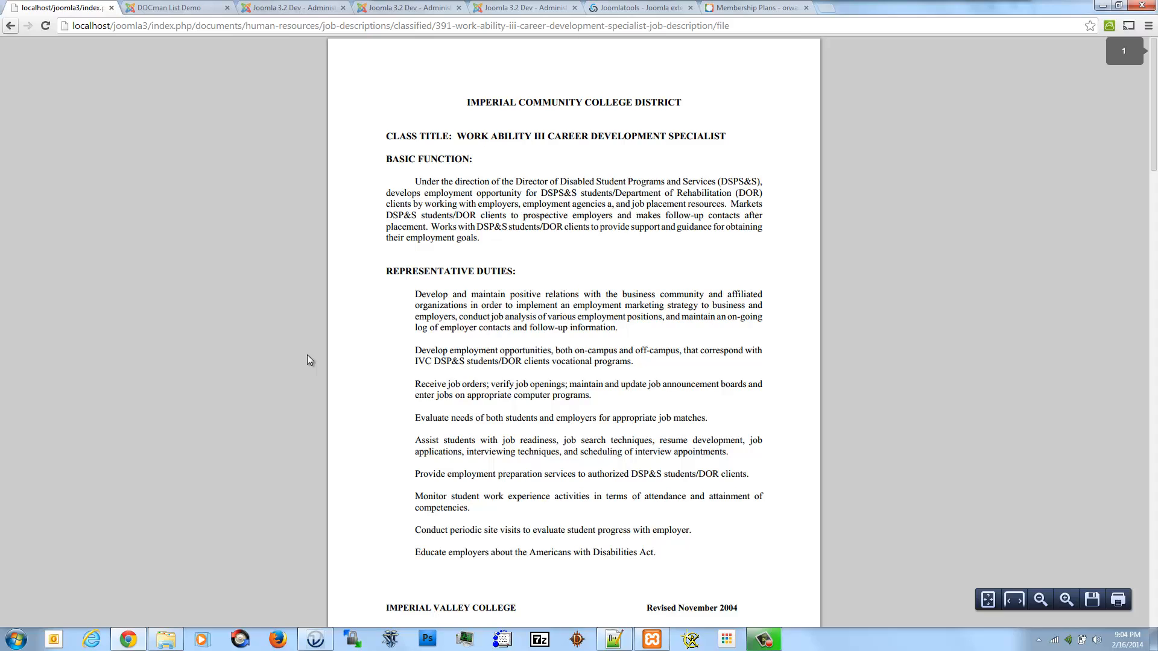
pyautogui.hotkey('alt', 'Left')
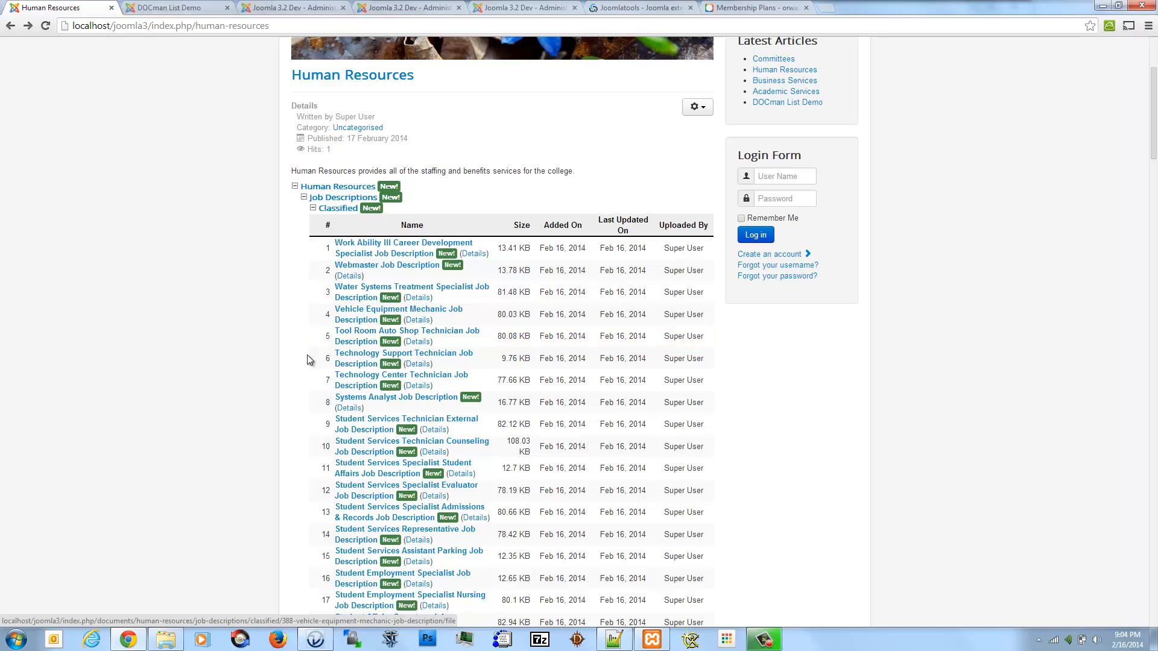
# - Highlight the useForcedDownloadLinks key on the demo page and reopen the Work Ability III job description from the Human Resources list
pyautogui.hotkey('ctrl', 'Tab')
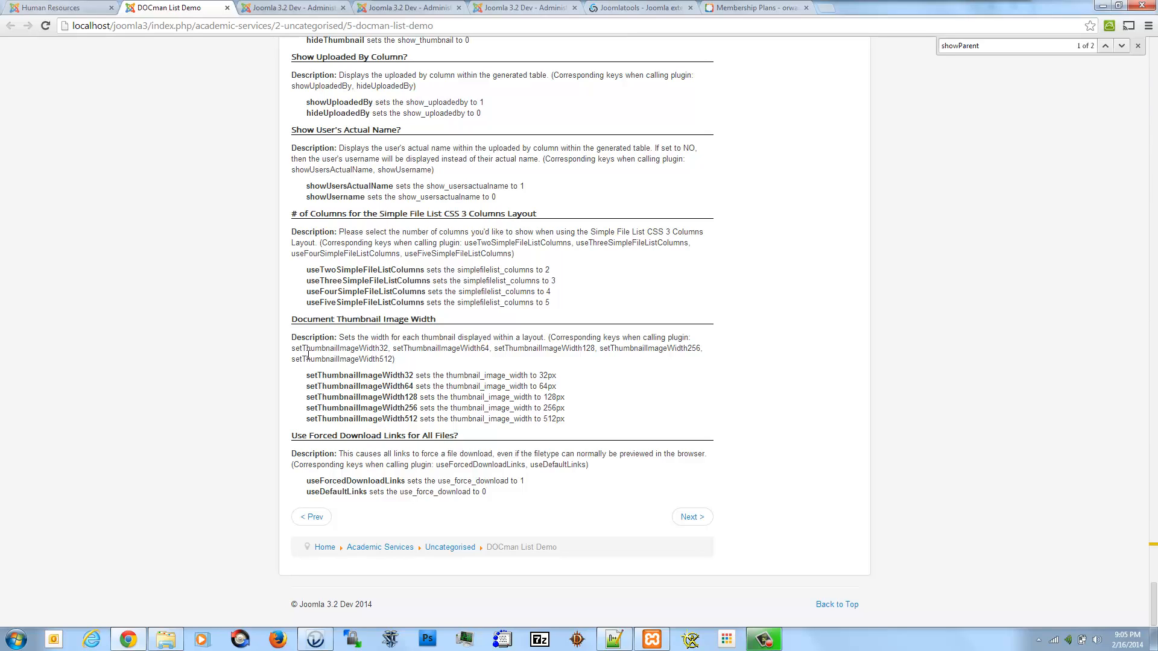
pyautogui.moveTo(306, 481); pyautogui.dragTo(401, 480)
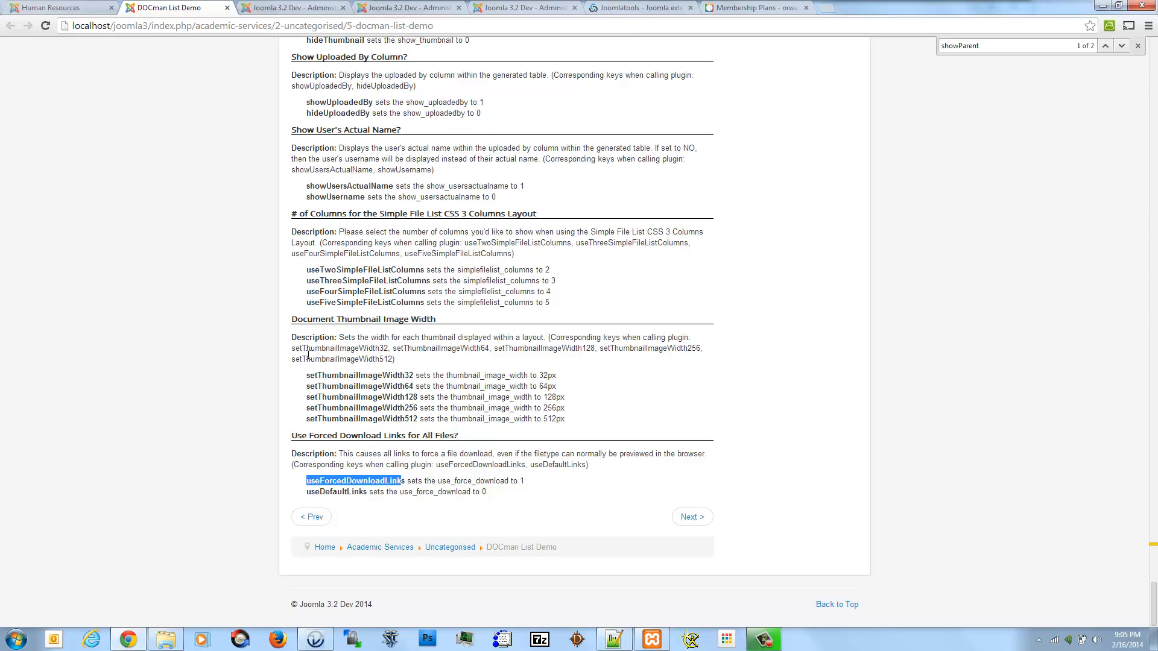
pyautogui.hotkey('ctrl', 'shift', 'Tab')
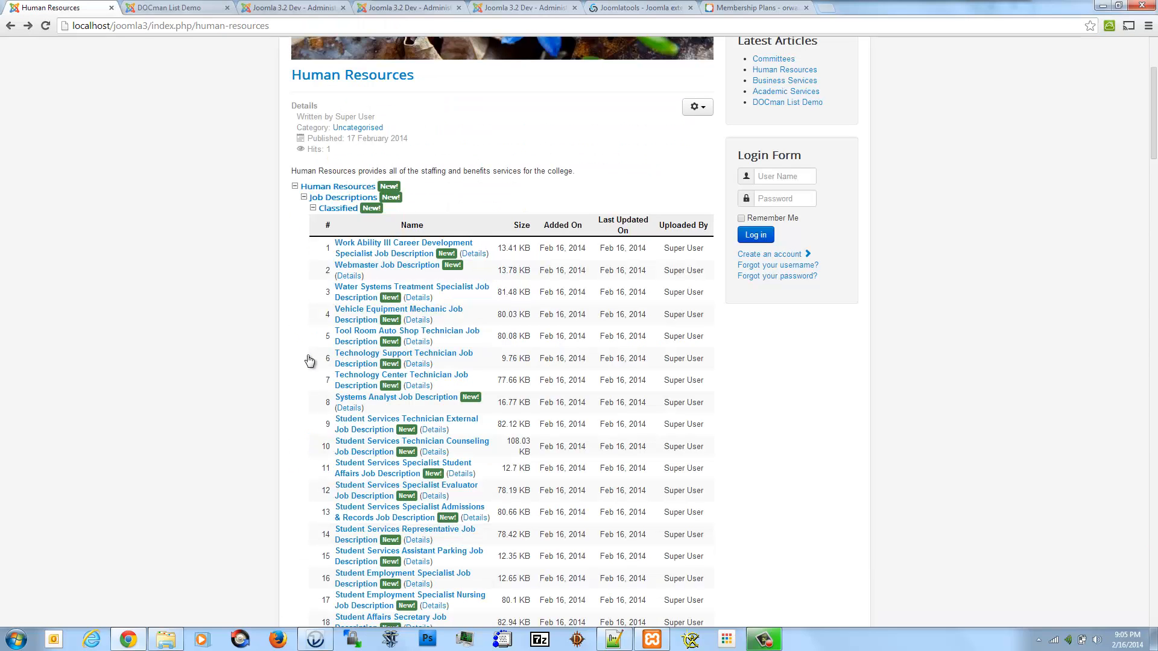
pyautogui.press('Return')
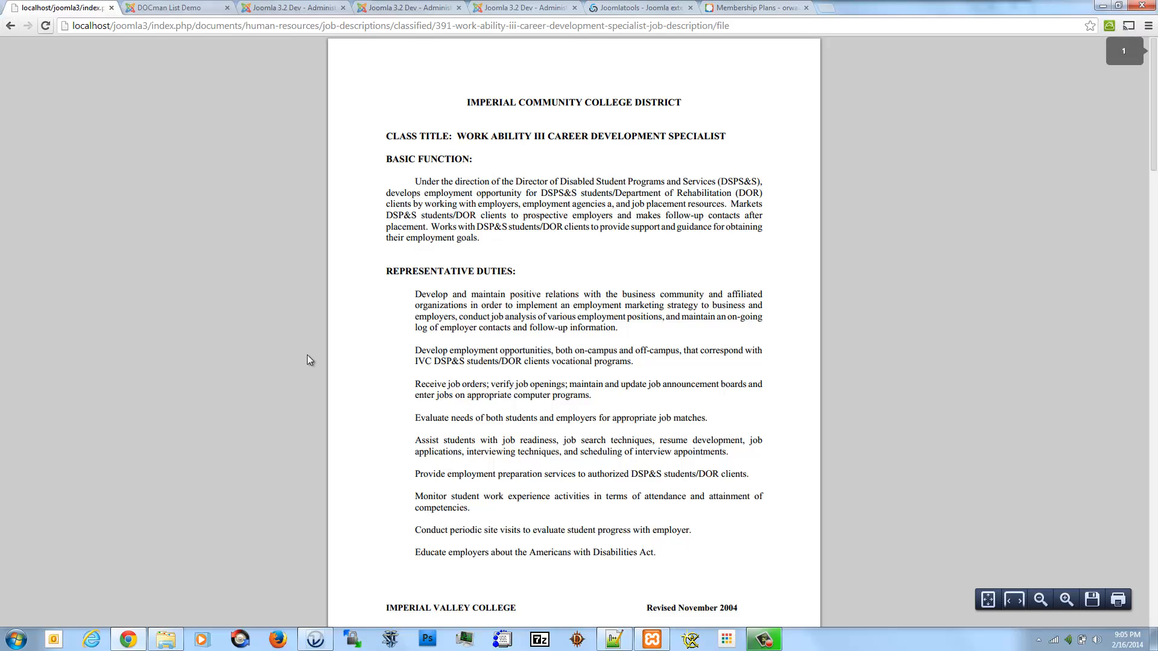
# - Add the useForcedDownloadLink key before get_subfolders in the Human Resources article's docmanlist tag and save the article
pyautogui.hotkey('alt', 'Left')
pyautogui.click(270, 6)
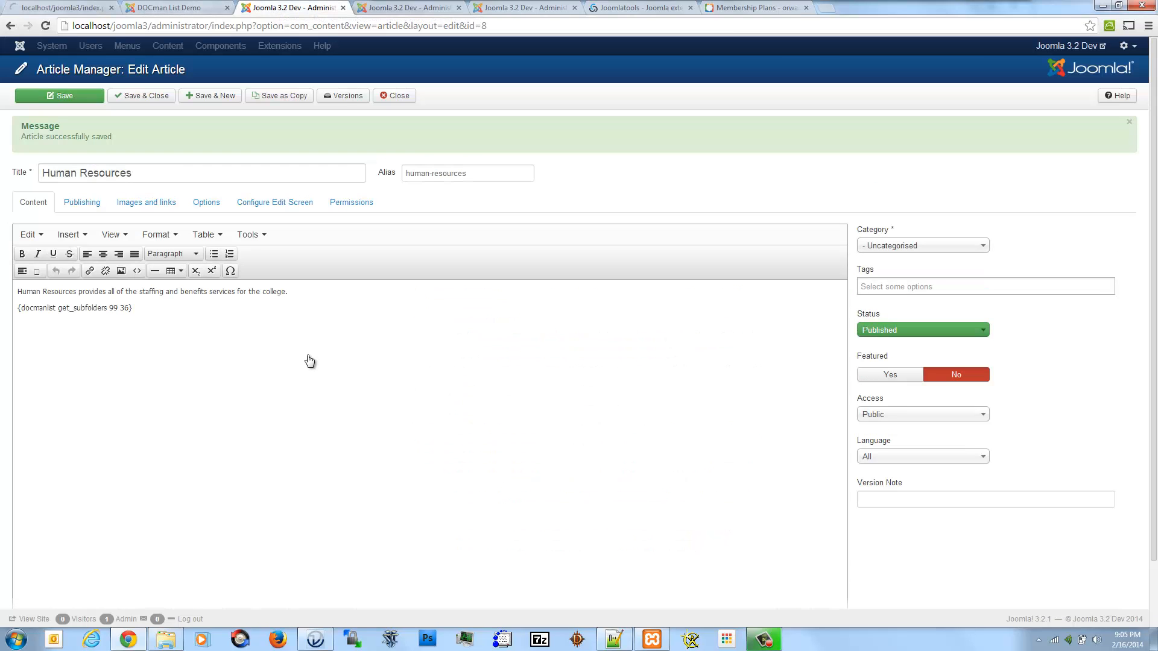
pyautogui.write('useForc')
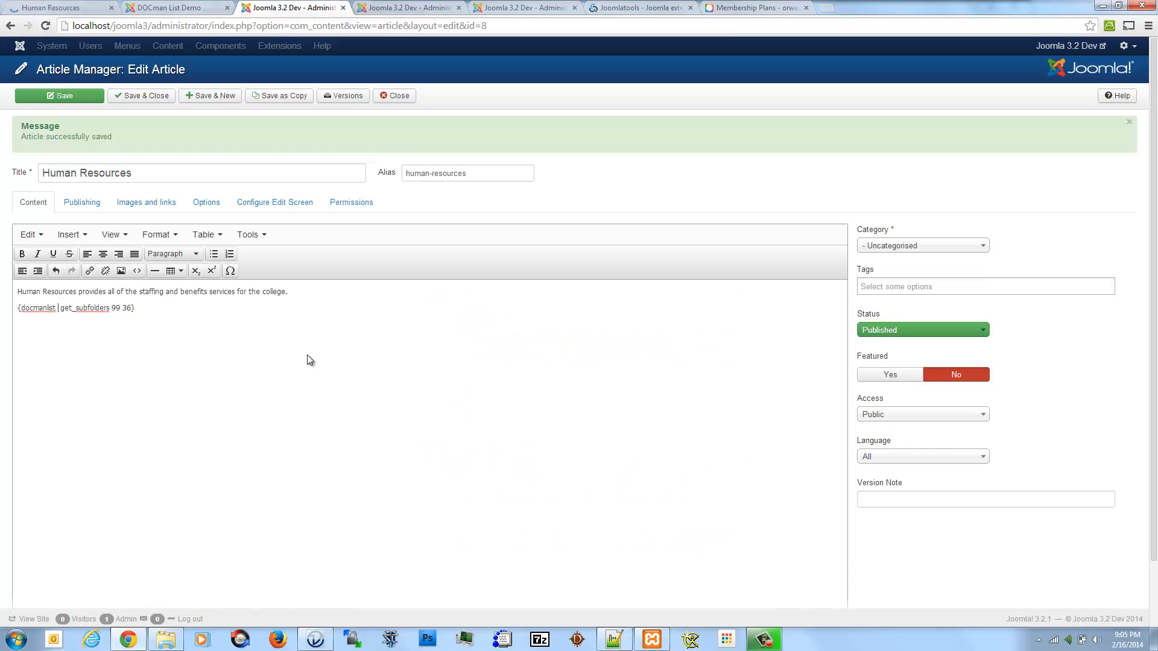
pyautogui.write('edDownloadL')
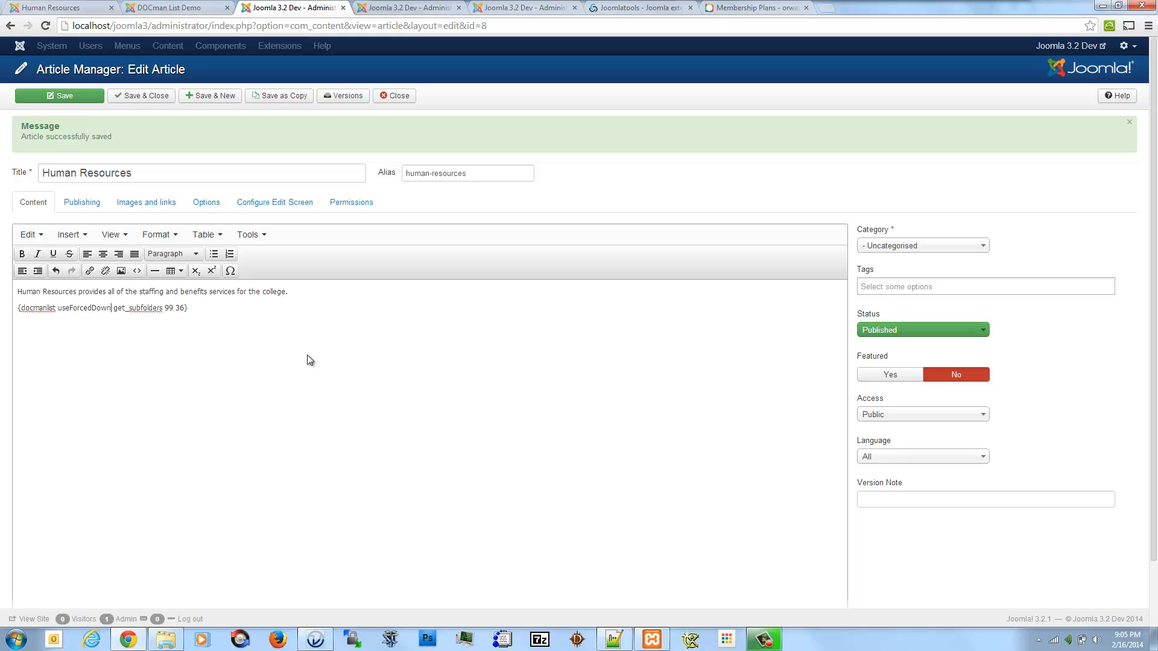
pyautogui.write('ink')
pyautogui.click(59, 96)
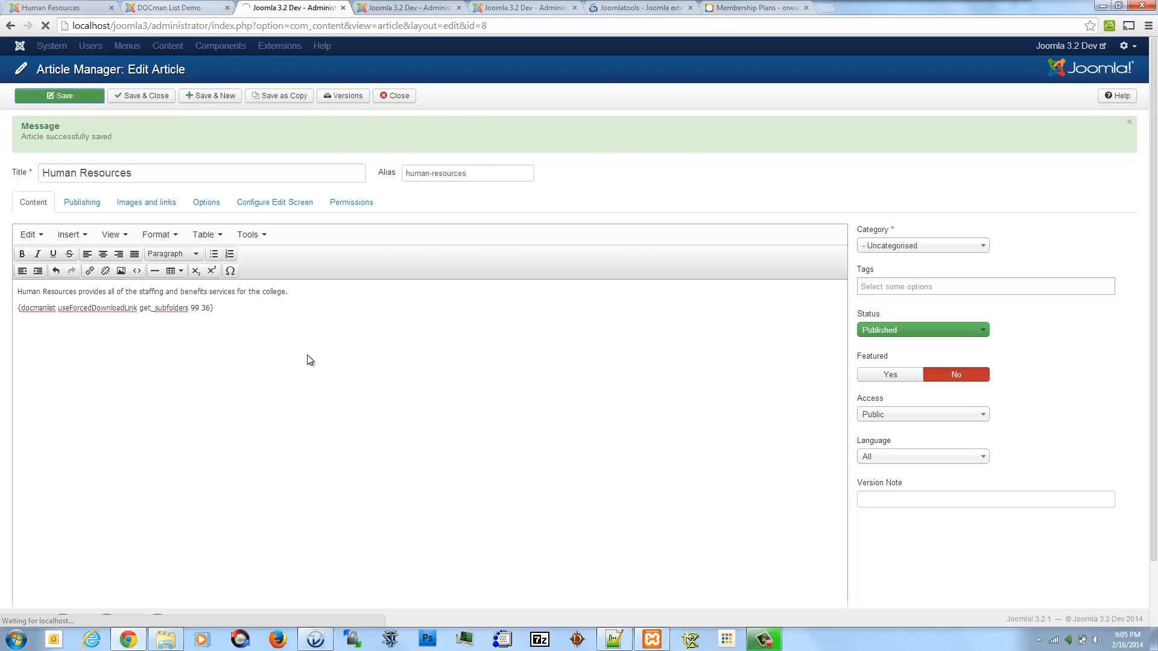
# - Check the forced-download key's spelling on the DOCman List Demo page and reload the front-end Human Resources page
pyautogui.click(169, 8)
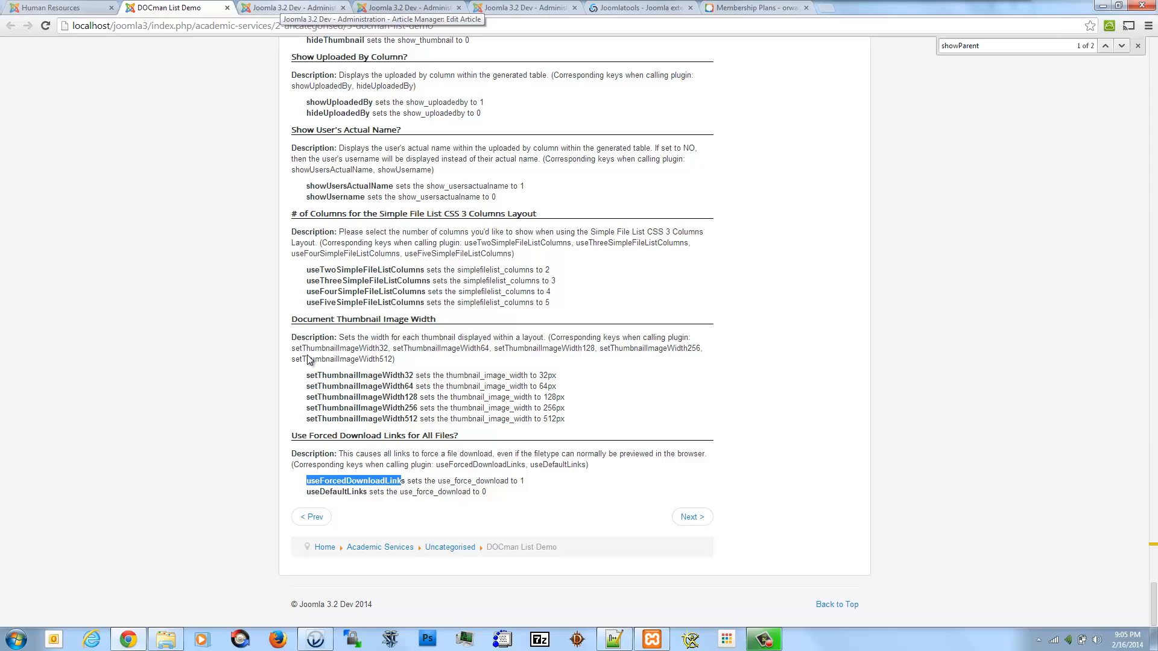
pyautogui.click(59, 8)
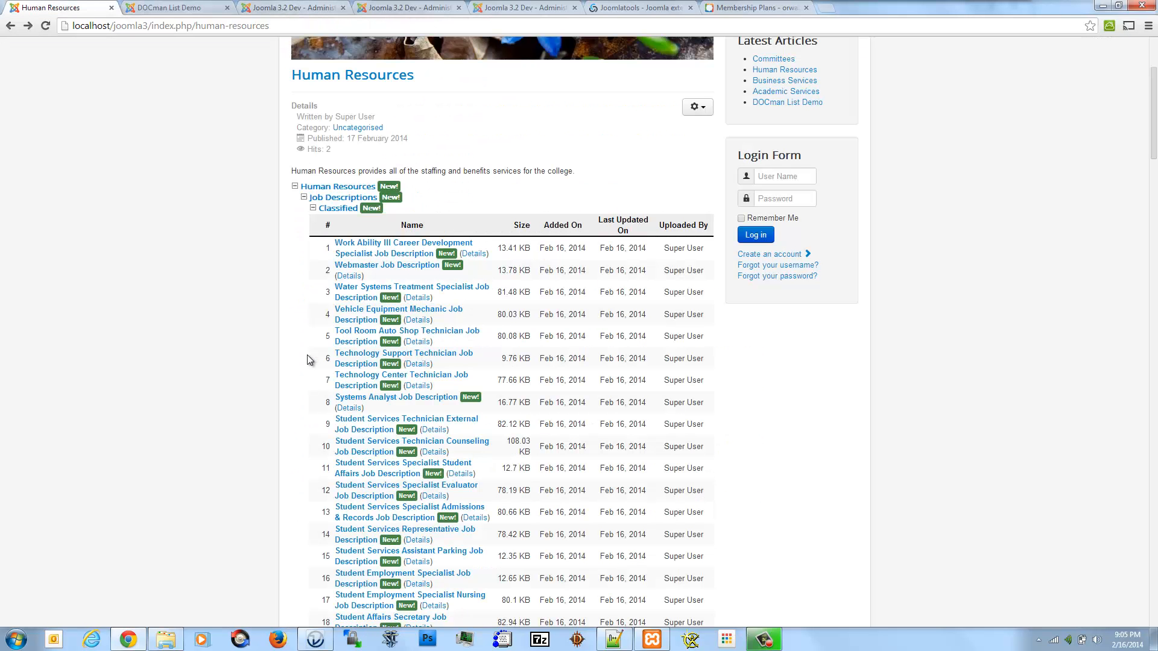
pyautogui.press('F5')
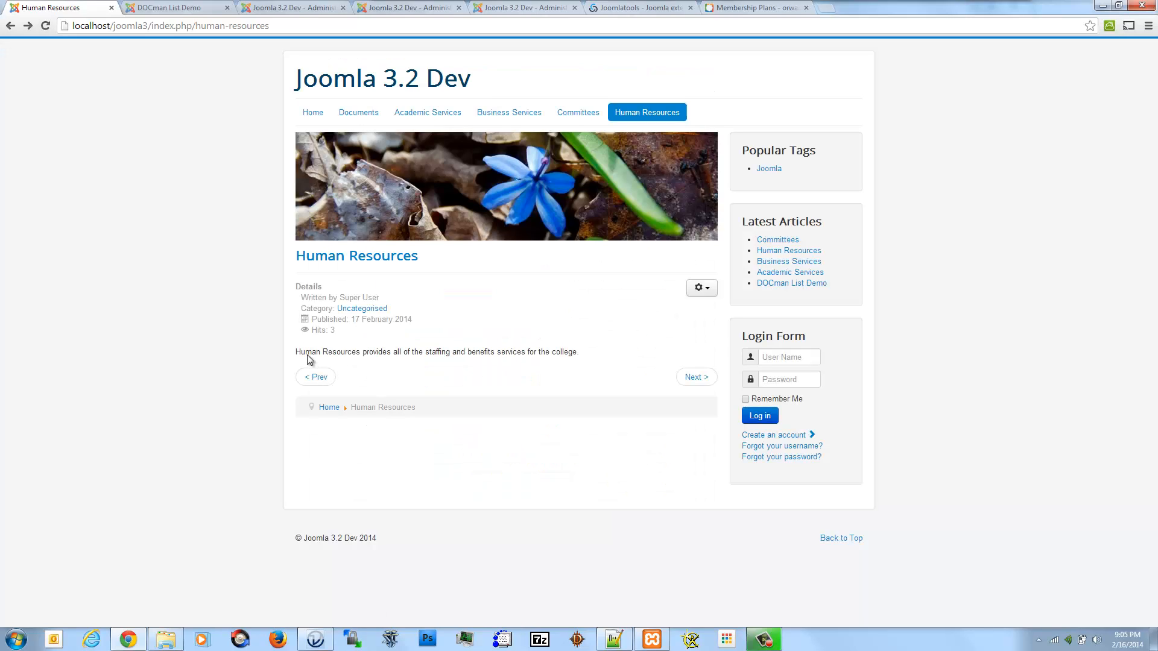
# - Correct the key in the Human Resources docmanlist tag to useForcedDownloadLinks and save the article
pyautogui.hotkey('ctrl', '3')
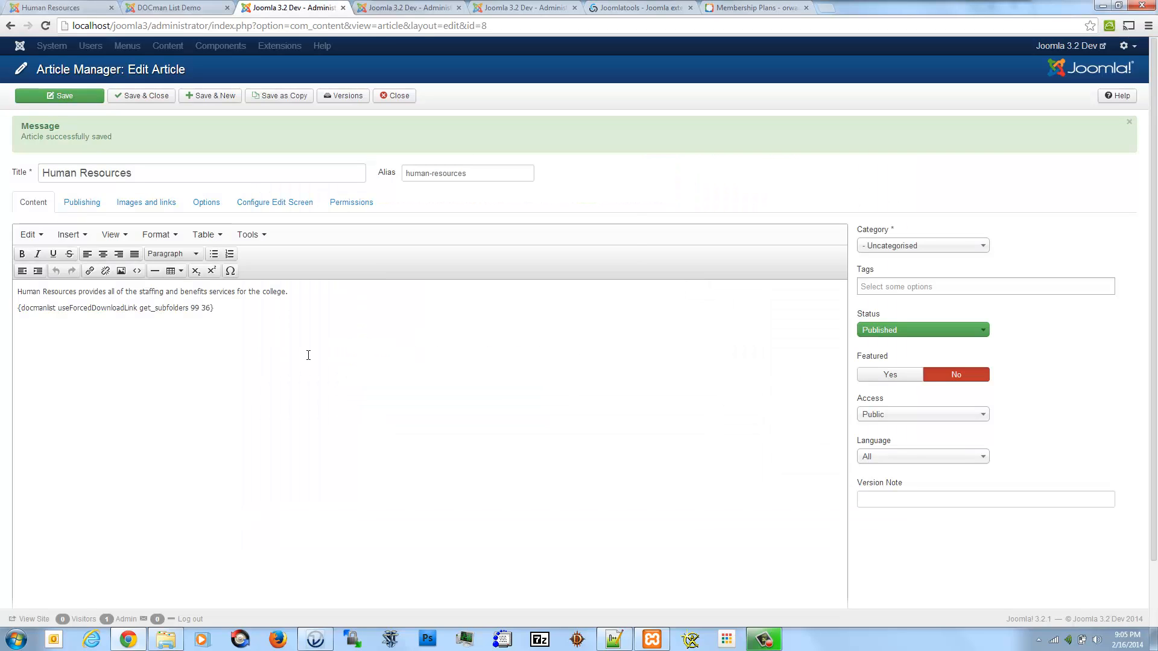
pyautogui.write('s')
pyautogui.press('BackSpace')
pyautogui.press('Right')
pyautogui.write('s')
pyautogui.hotkey('ctrl', 's')
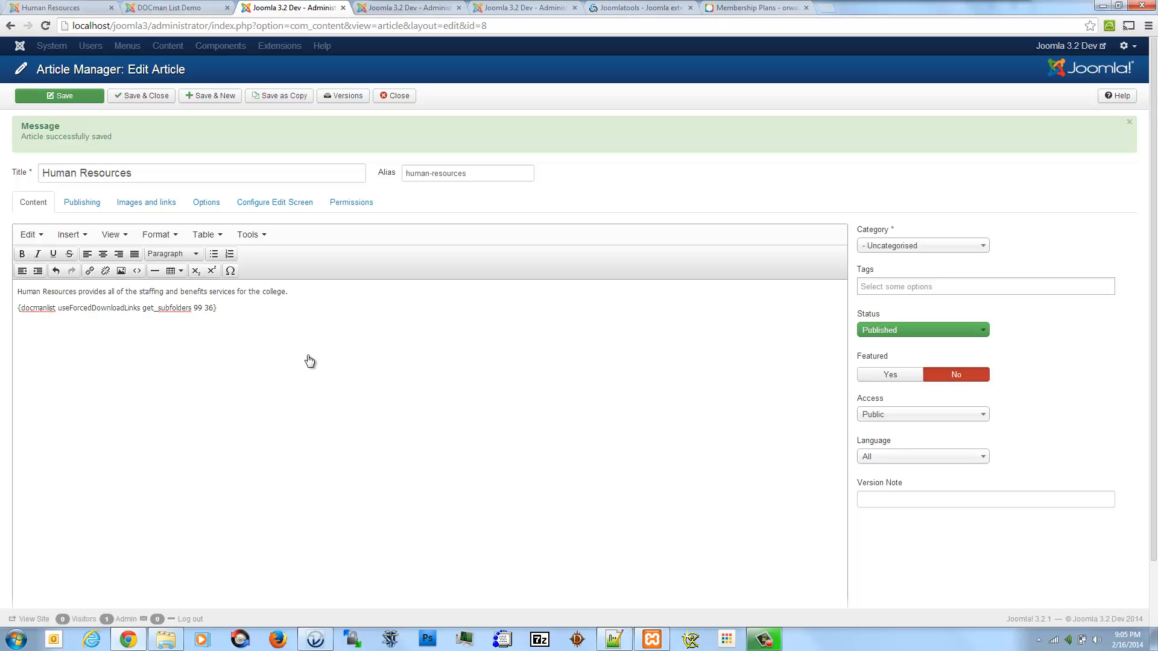
# - Reload the front-end Human Resources page and download the Work Ability III Career Development Specialist job description from its list
pyautogui.hotkey('ctrl', '1')
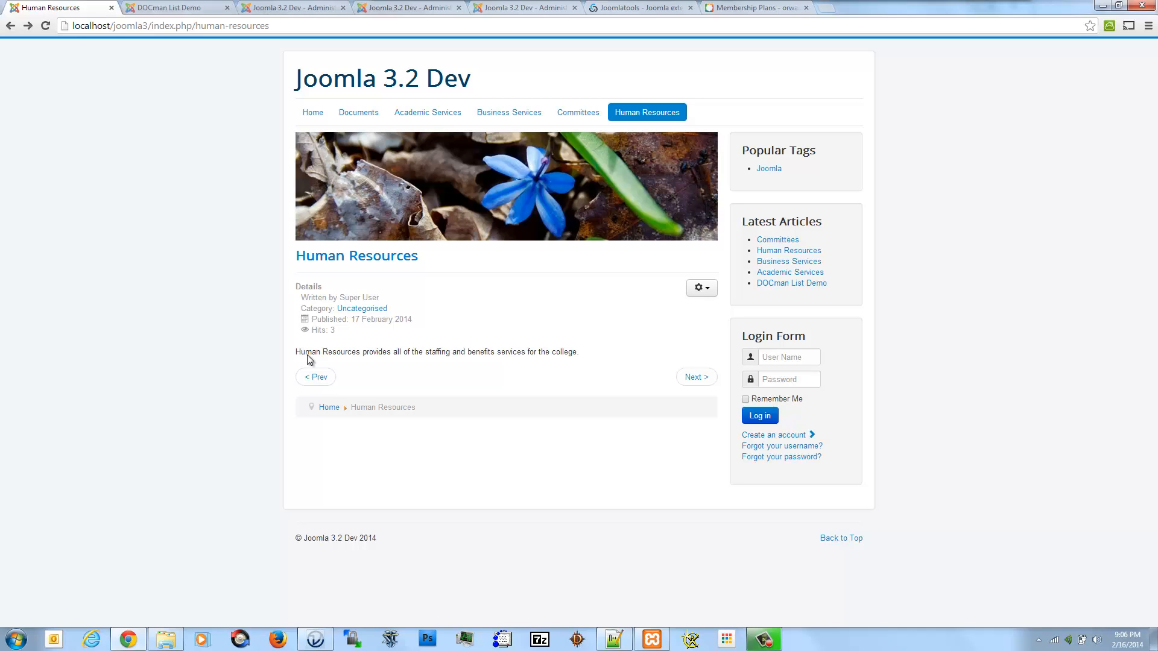
pyautogui.press('F5')
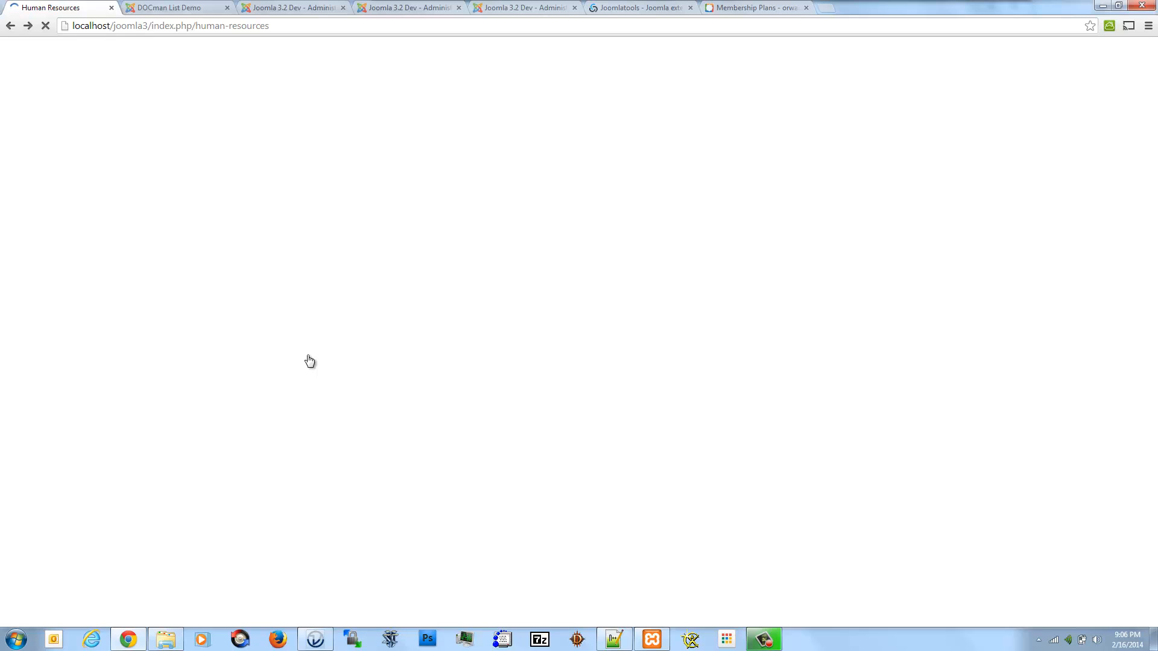
pyautogui.scroll(-2, 308, 355)
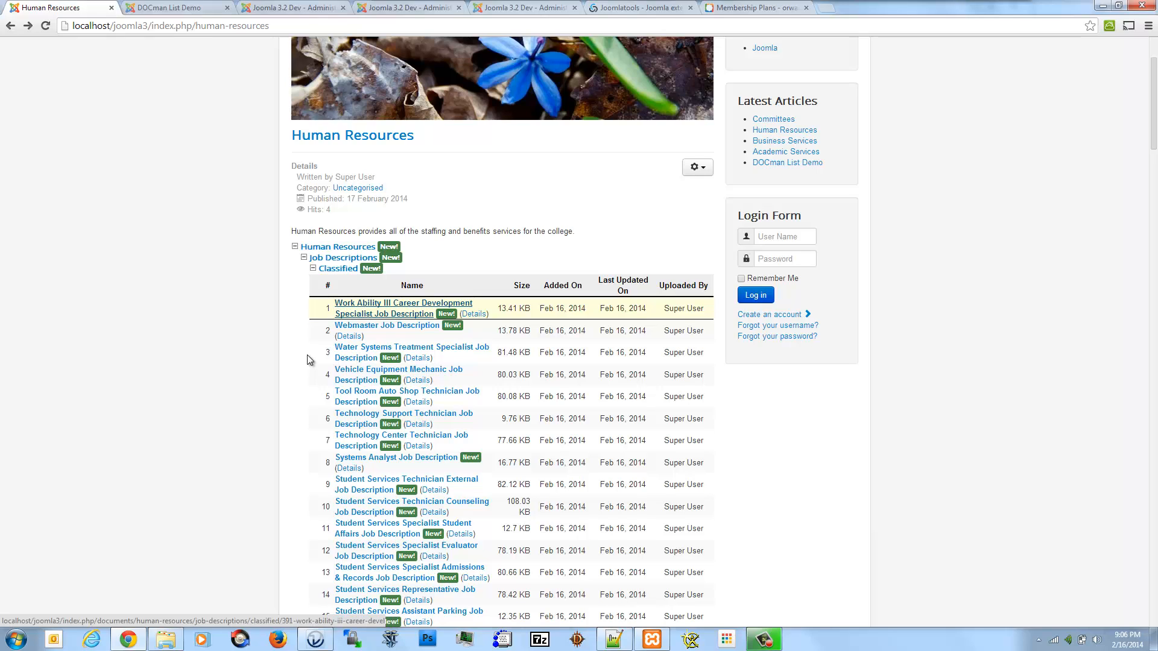
pyautogui.press('F5')
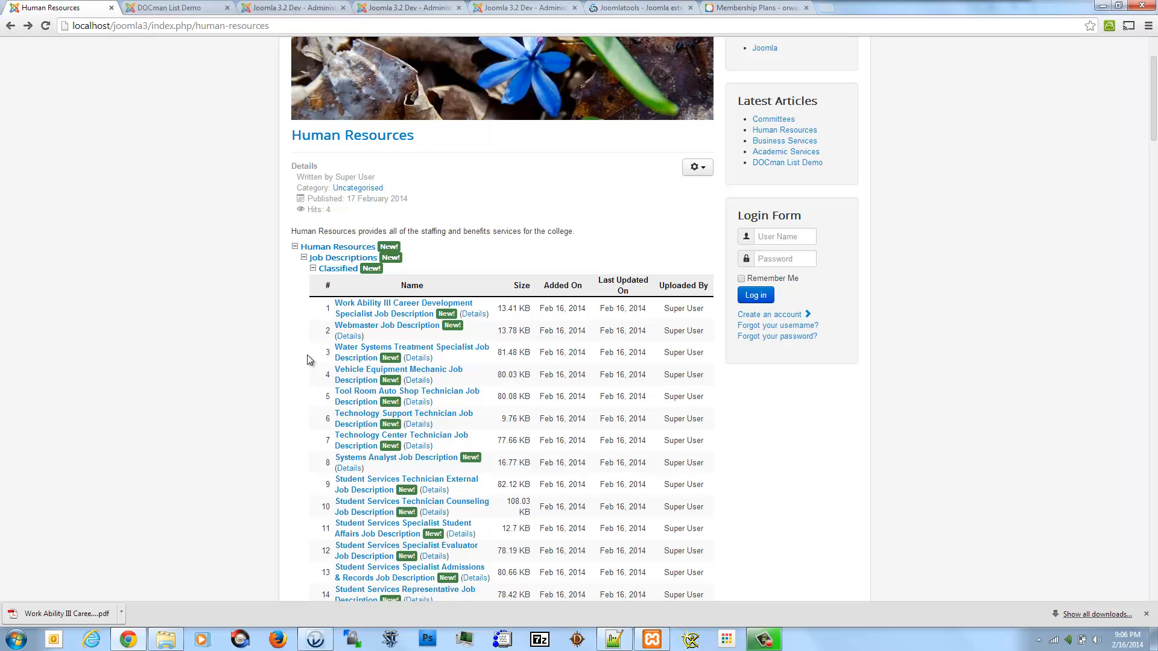
# - Look back through the option keys on the DOCman List Demo page up to the Force Output Caching section
pyautogui.hotkey('ctrl', '3')
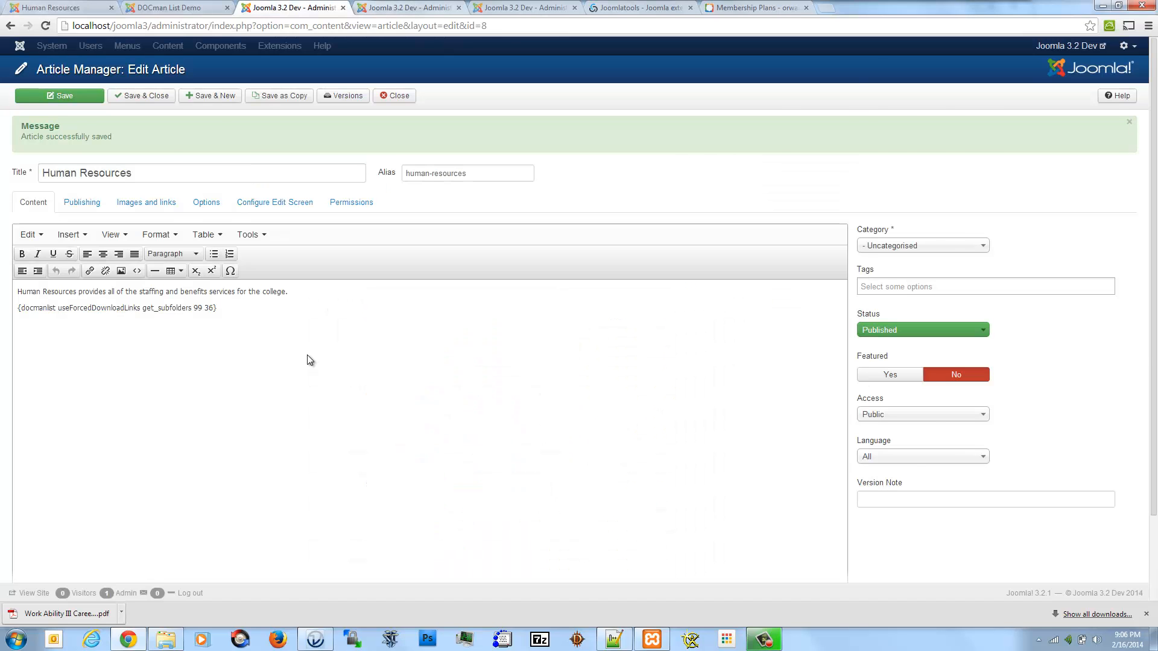
pyautogui.hotkey('ctrl', '4')
pyautogui.hotkey('ctrl', '2')
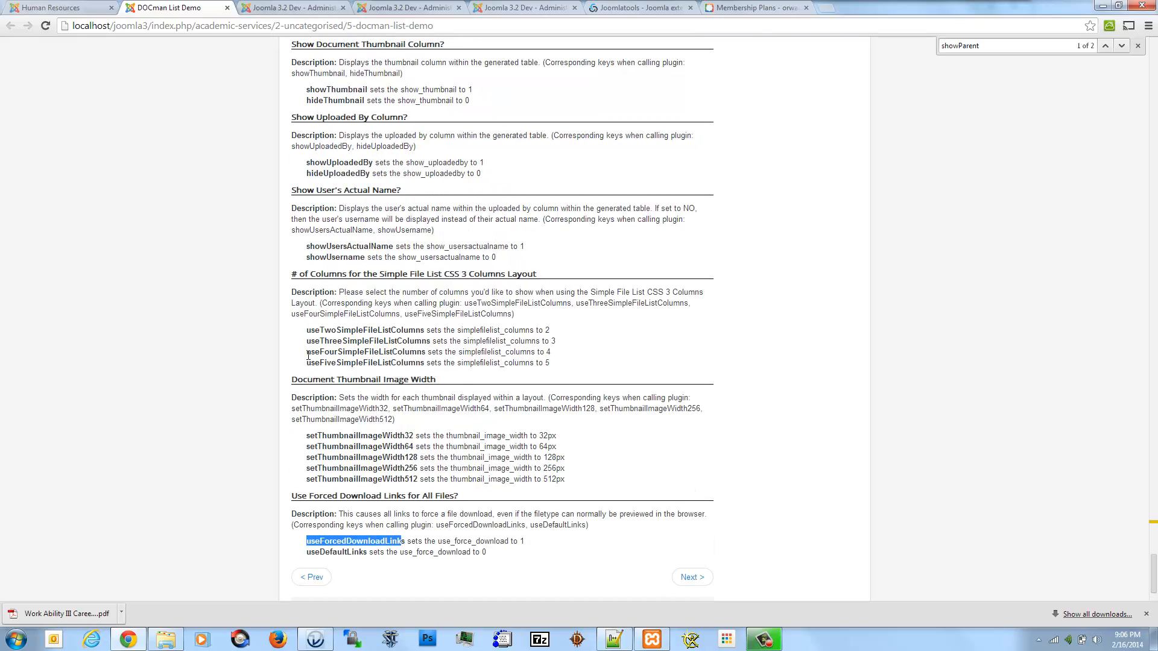
pyautogui.scroll(5, 308, 356)
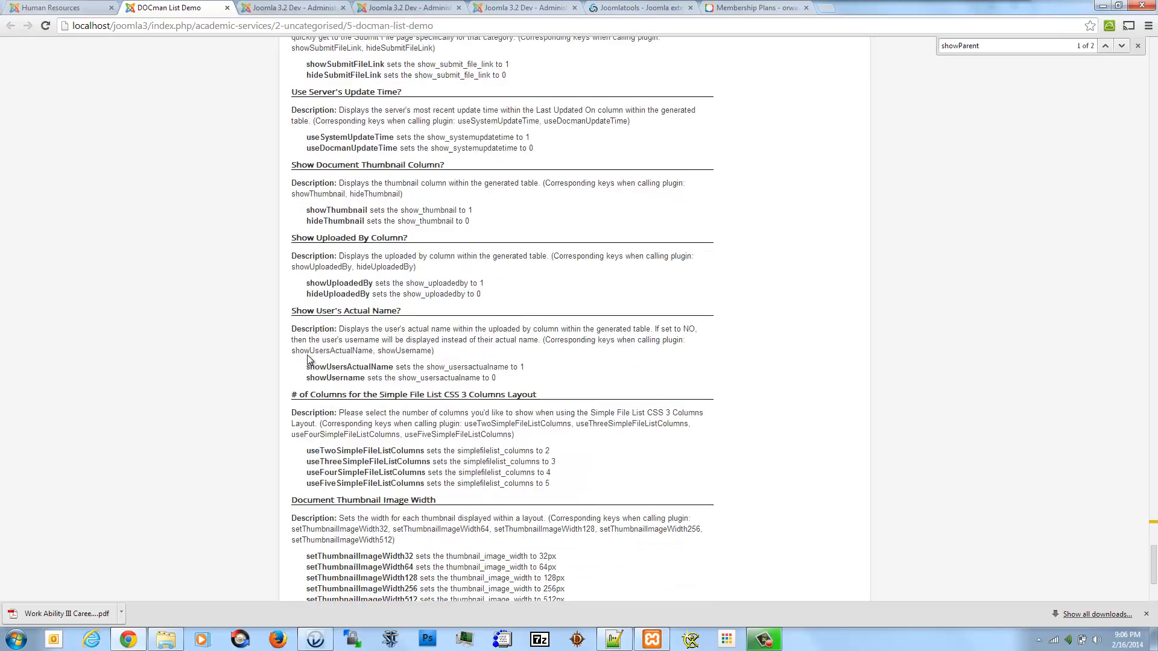
pyautogui.scroll(1, 308, 356)
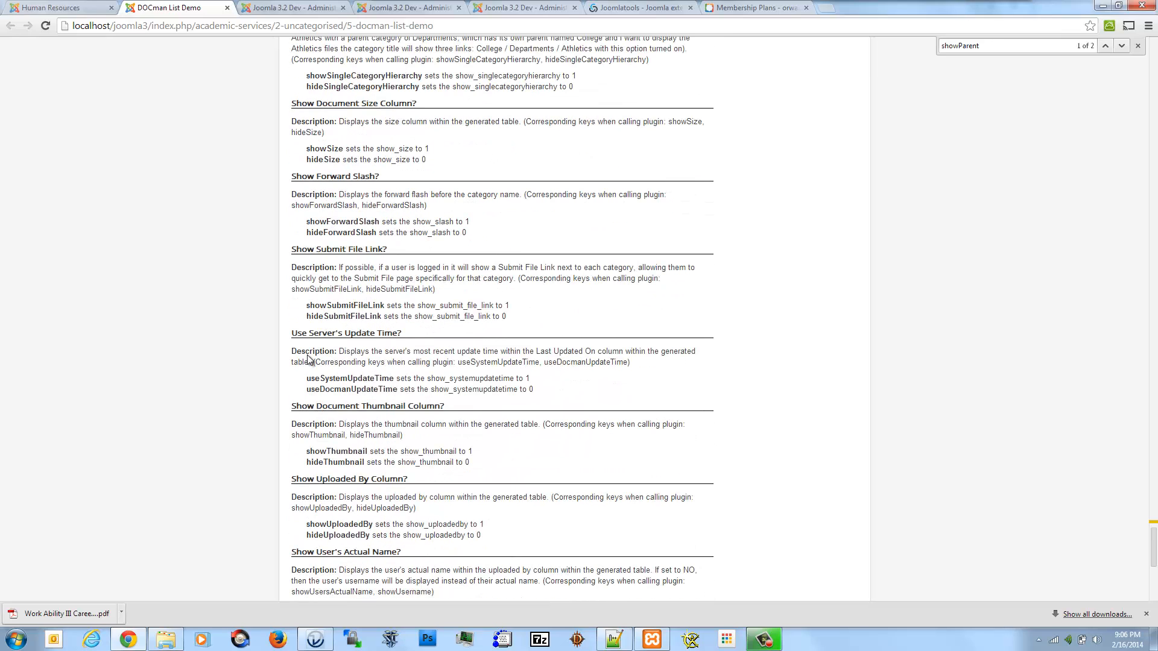
pyautogui.scroll(4, 309, 359)
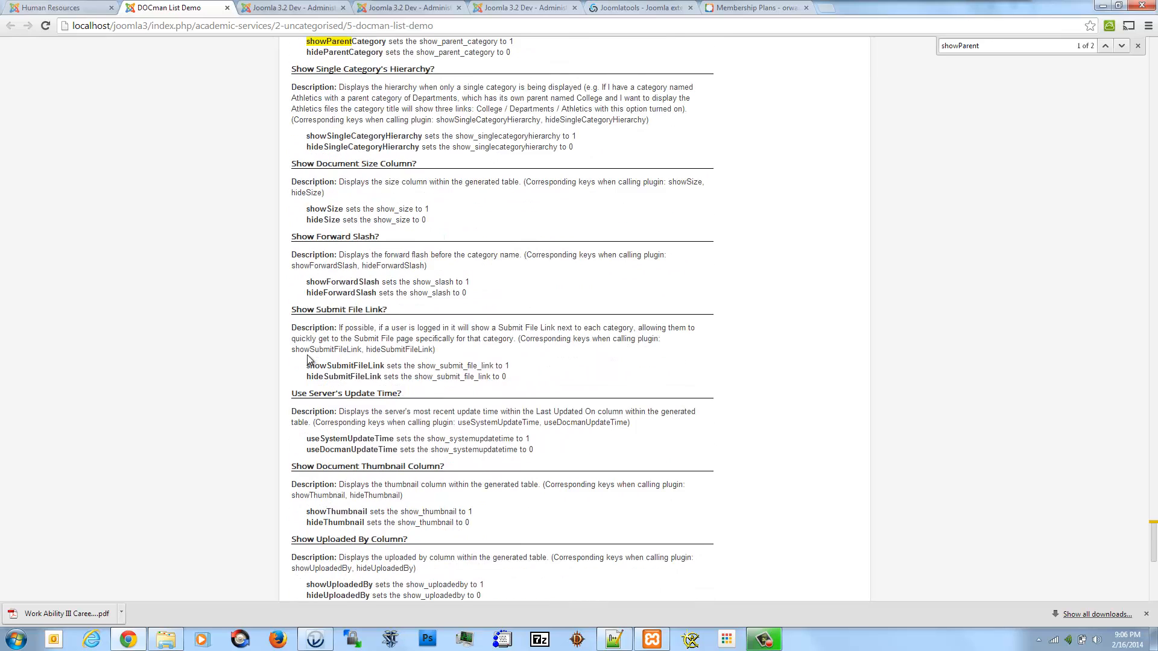
pyautogui.scroll(1, 308, 359)
pyautogui.scroll(14, 308, 358)
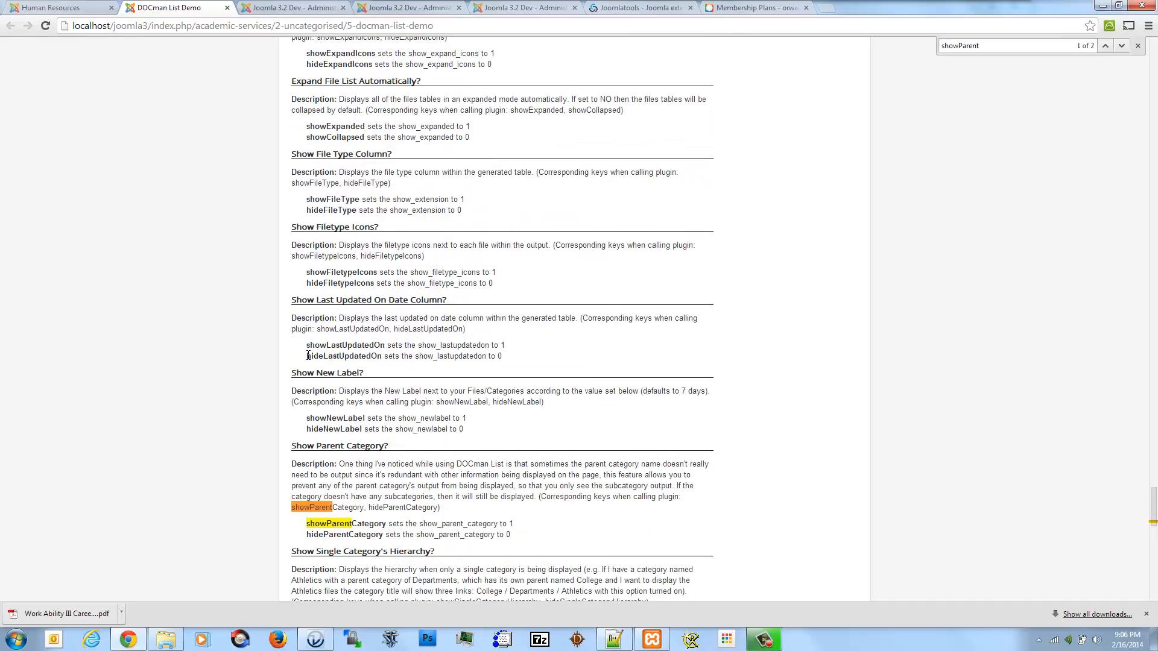
pyautogui.scroll(11, 308, 356)
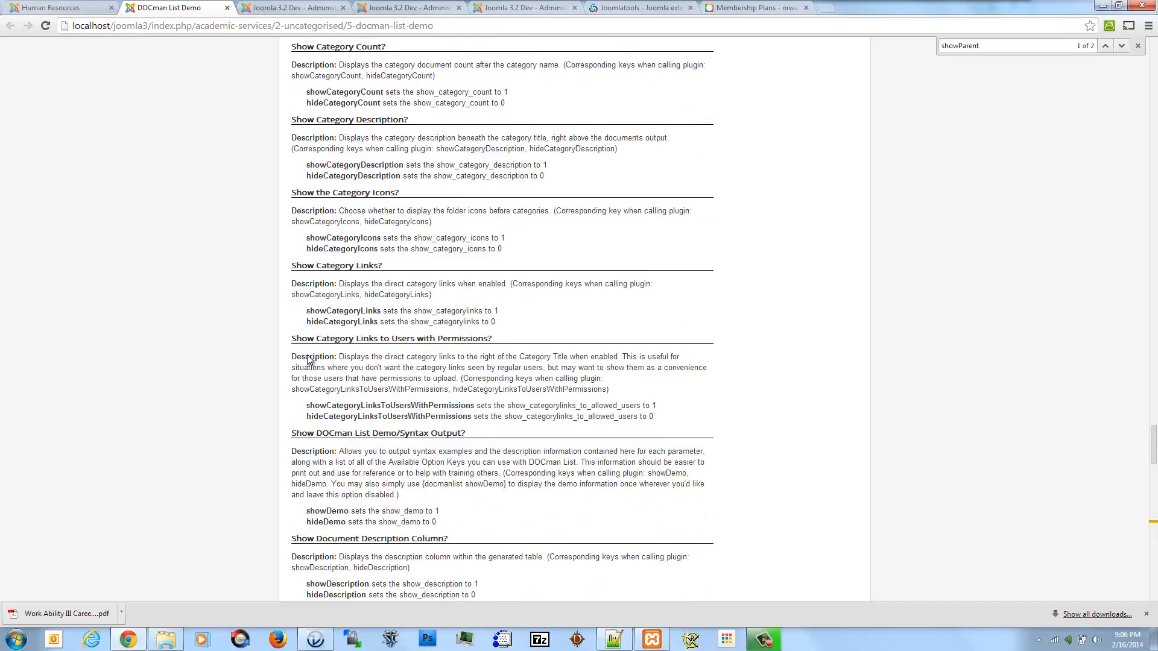
pyautogui.scroll(5, 308, 356)
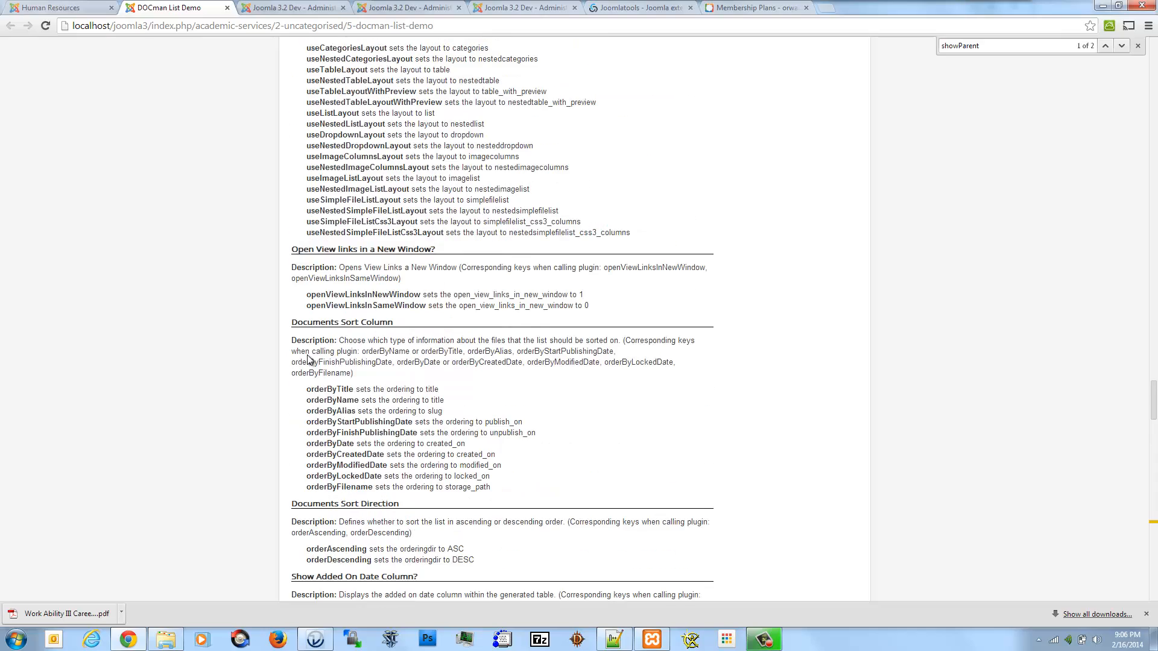
pyautogui.scroll(4, 308, 356)
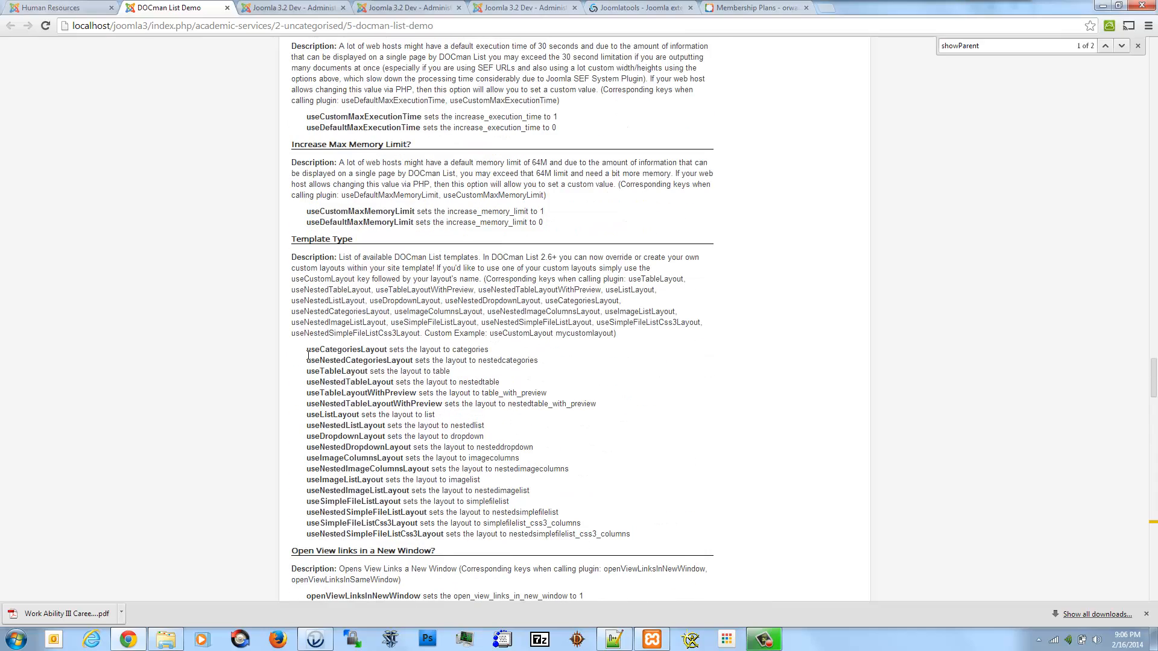
pyautogui.scroll(1, 308, 356)
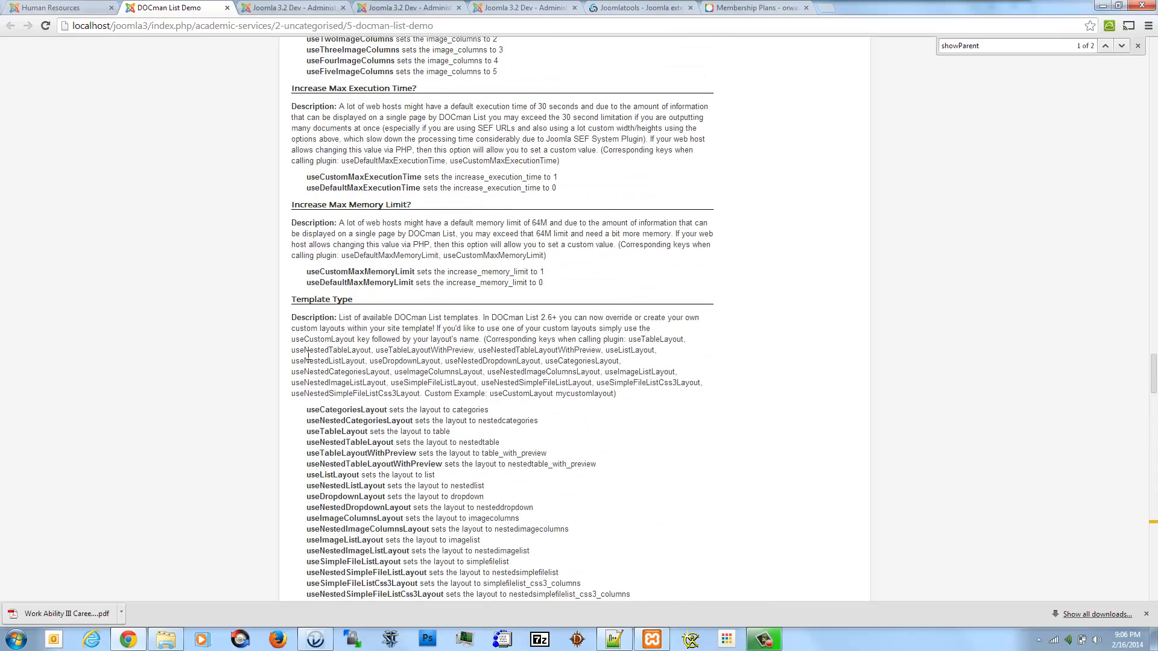
pyautogui.scroll(5, 309, 356)
pyautogui.scroll(4, 308, 356)
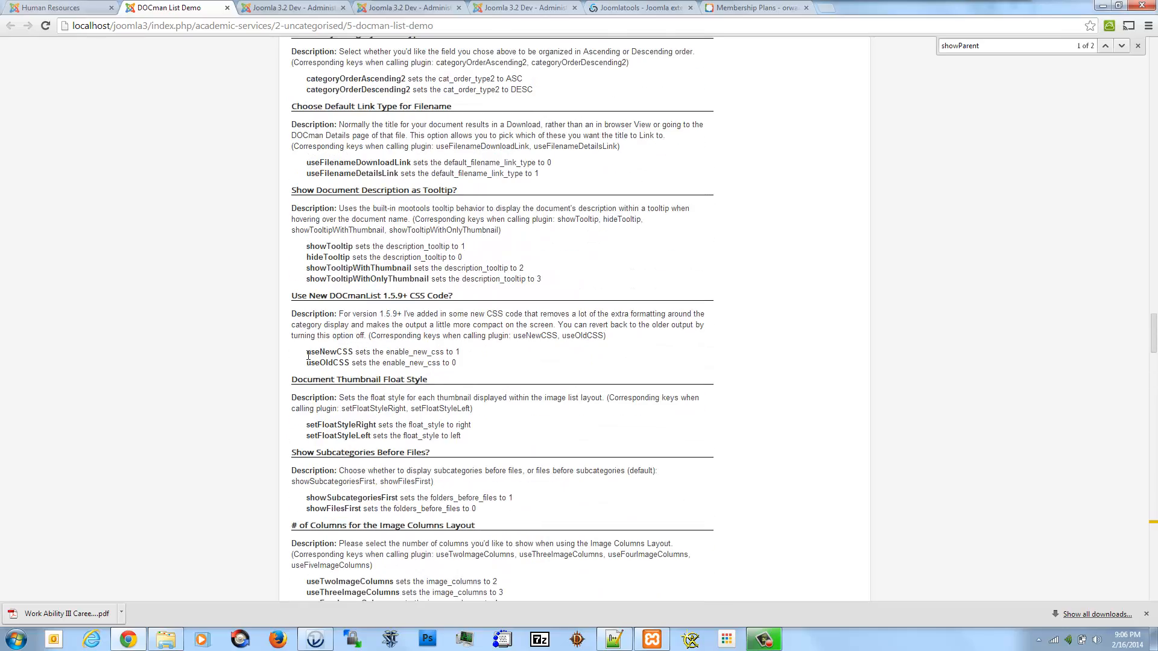
pyautogui.scroll(-6, 308, 355)
pyautogui.scroll(-5, 308, 359)
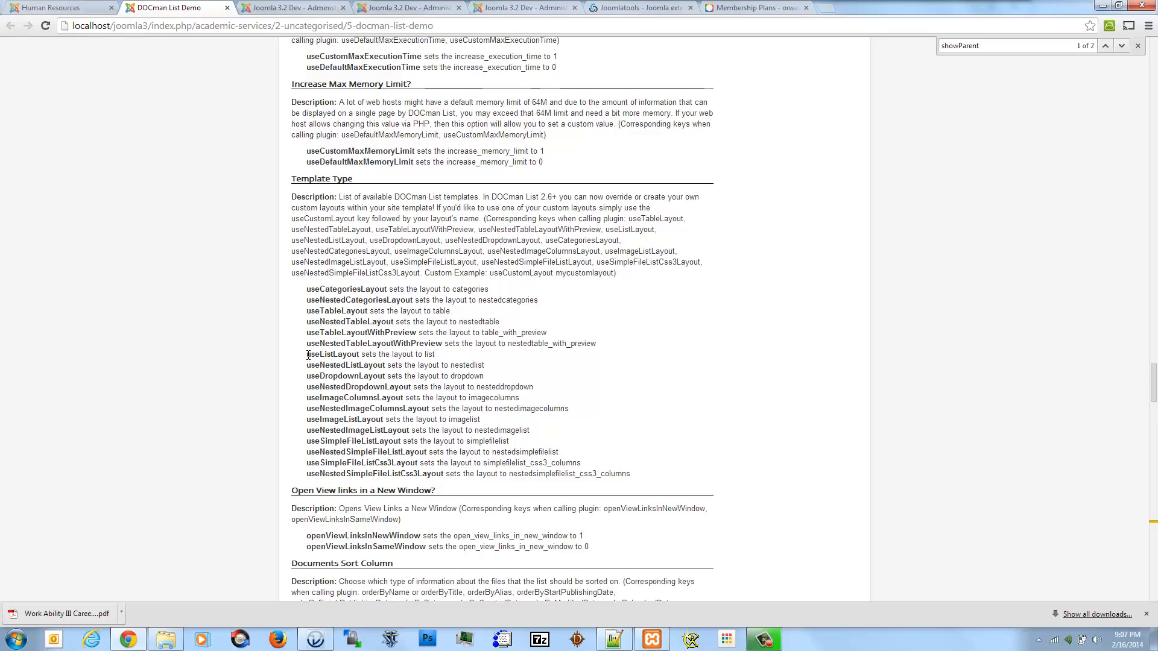
pyautogui.scroll(-10, 308, 356)
pyautogui.scroll(-2, 308, 355)
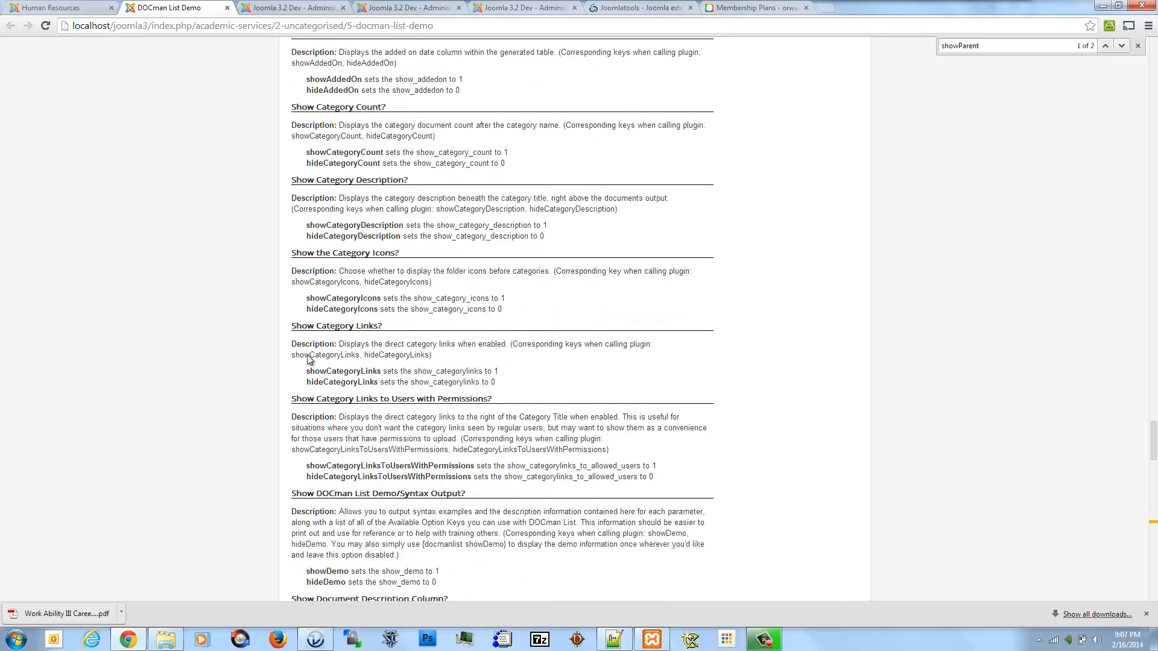
pyautogui.scroll(20, 309, 357)
pyautogui.scroll(12, 309, 358)
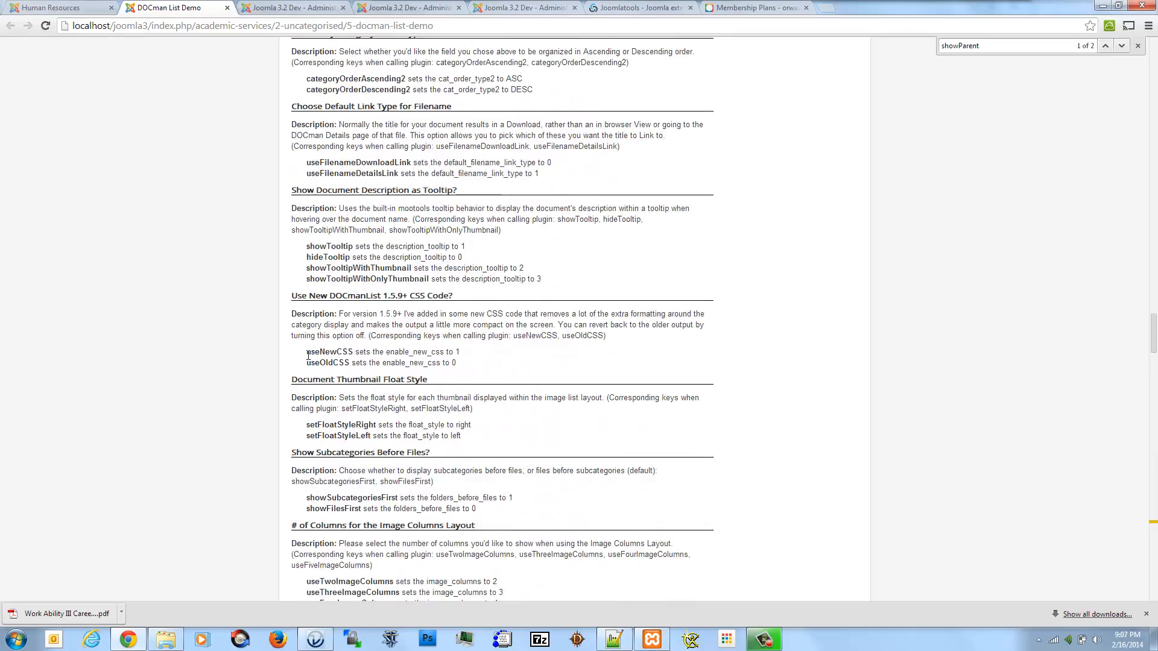
pyautogui.scroll(5, 308, 356)
pyautogui.scroll(5, 308, 356)
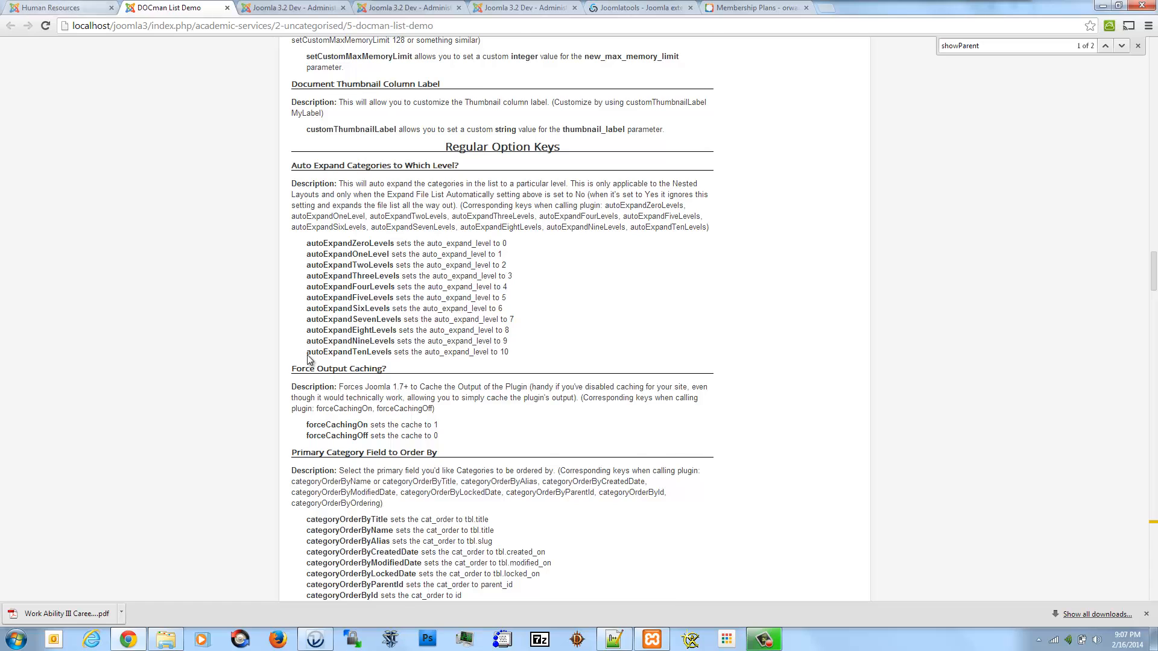
# - Add the forceCachingOn key before useForcedDownloadLinks in the Human Resources article's docmanlist tag and save the article
pyautogui.hotkey('ctrl', 'shift', 'Tab')
pyautogui.hotkey('ctrl', 'Tab')
pyautogui.hotkey('ctrl', 'Tab')
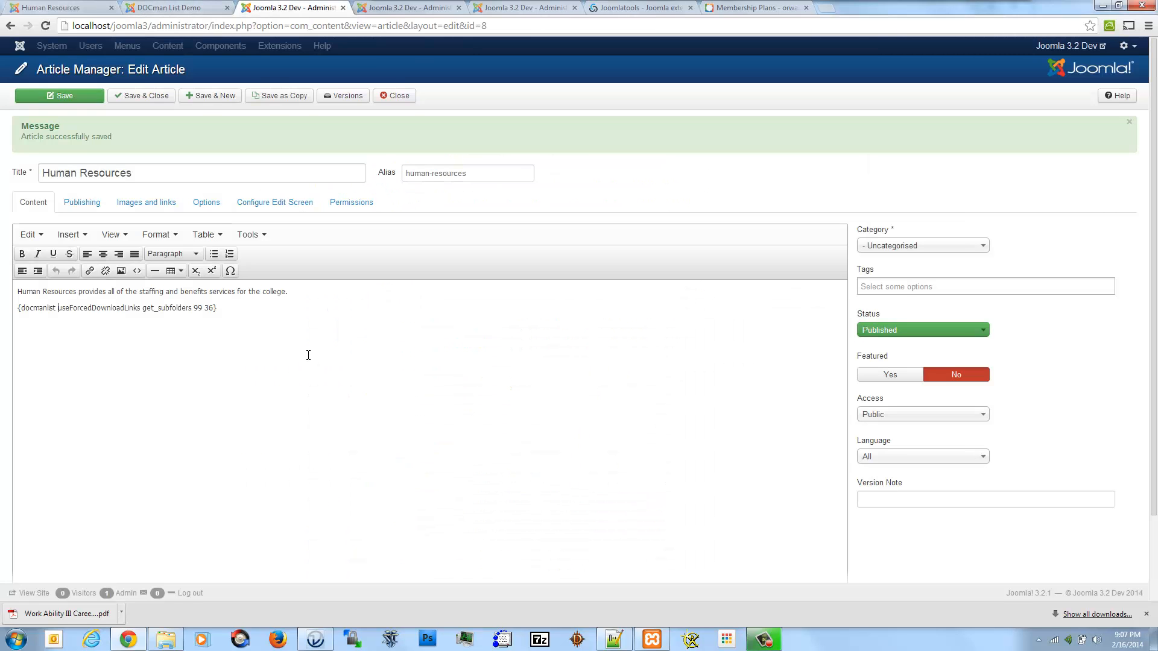
pyautogui.write('forceCachin')
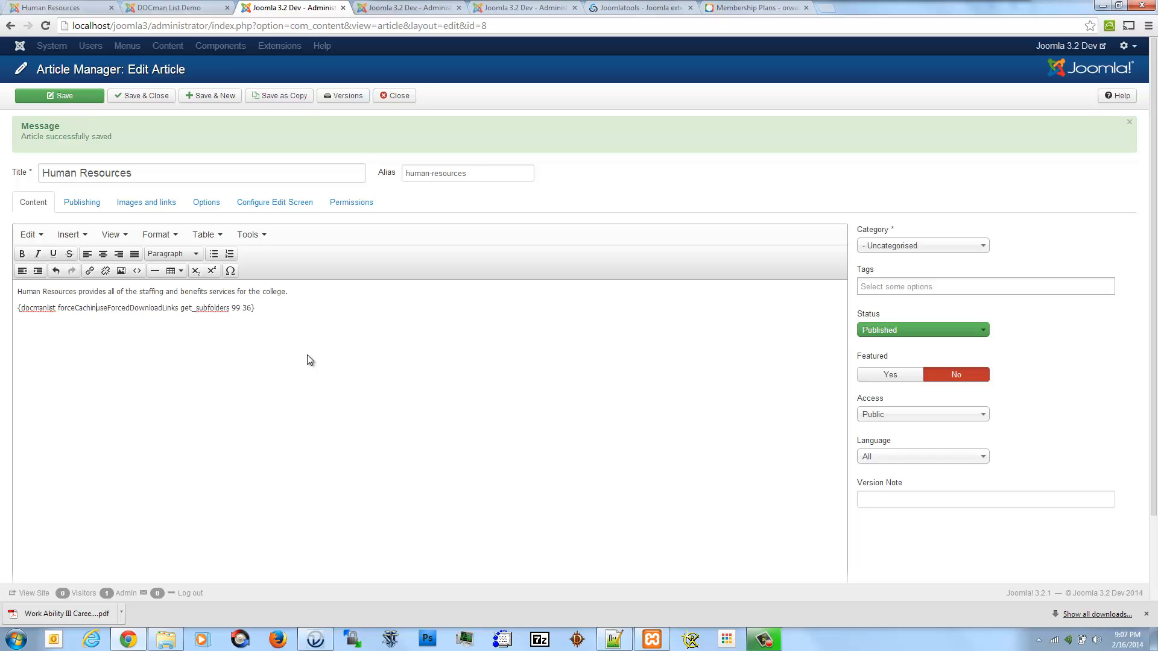
pyautogui.write('gOn')
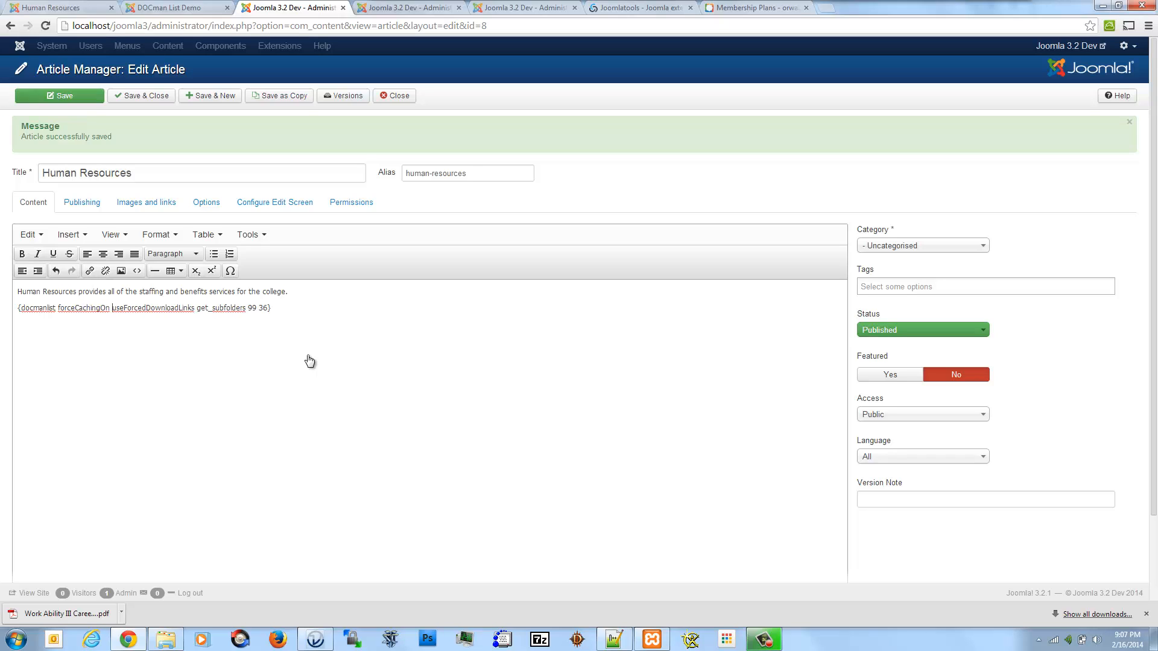
pyautogui.hotkey('ctrl', 's')
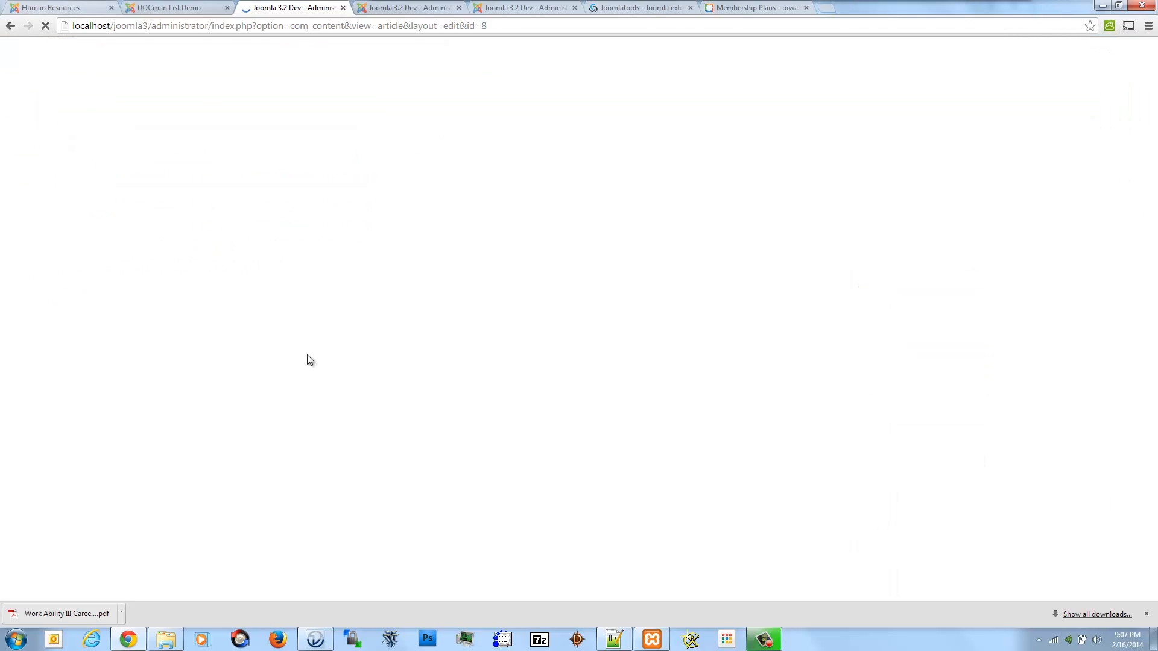
# - Reload the front-end Human Resources page, check its document list, and return to the Human Resources article editor
pyautogui.click(51, 8)
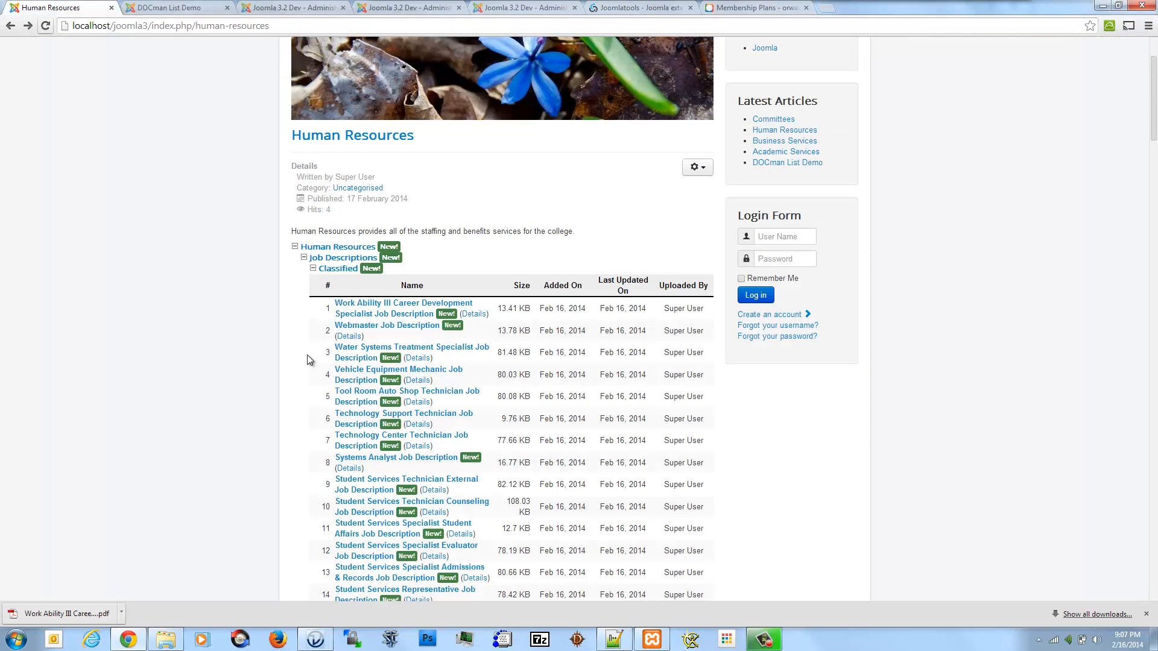
pyautogui.click(45, 26)
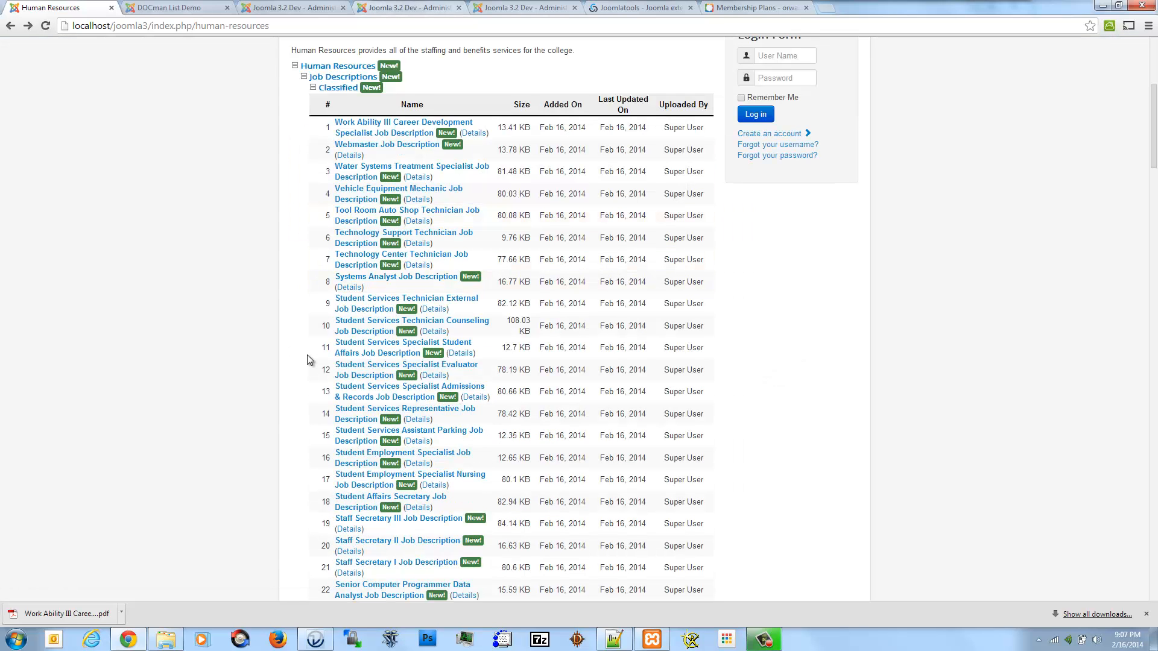
pyautogui.click(293, 8)
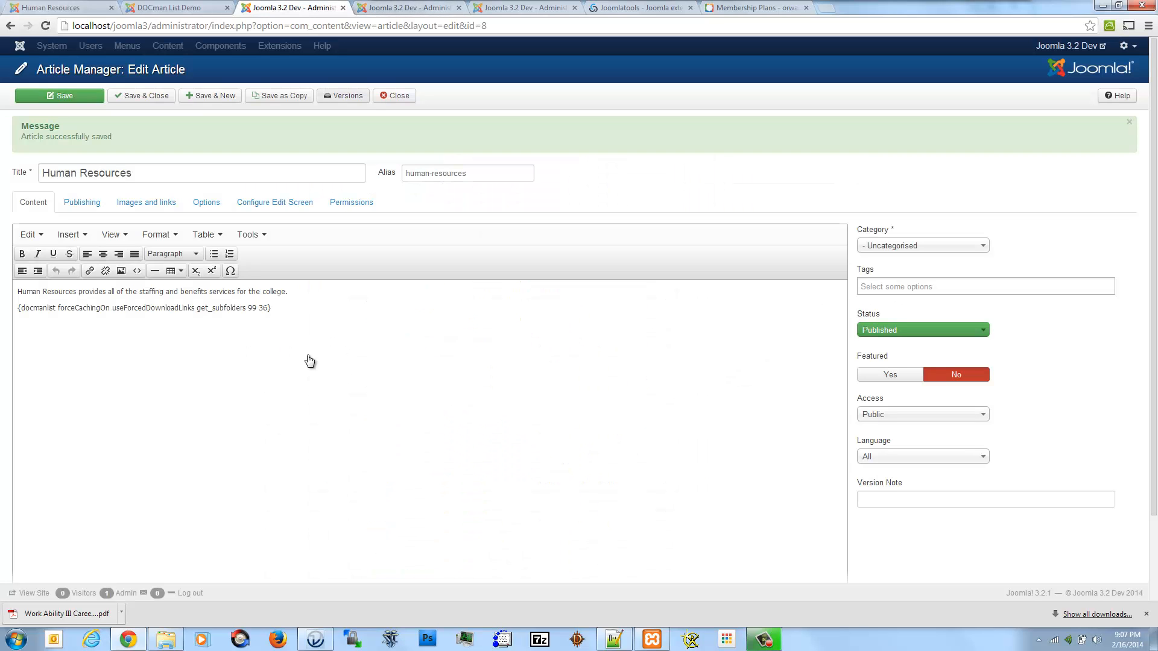
# - Close the Human Resources article and delete the plg_content_docmanlist group from the site's cache
pyautogui.click(395, 96)
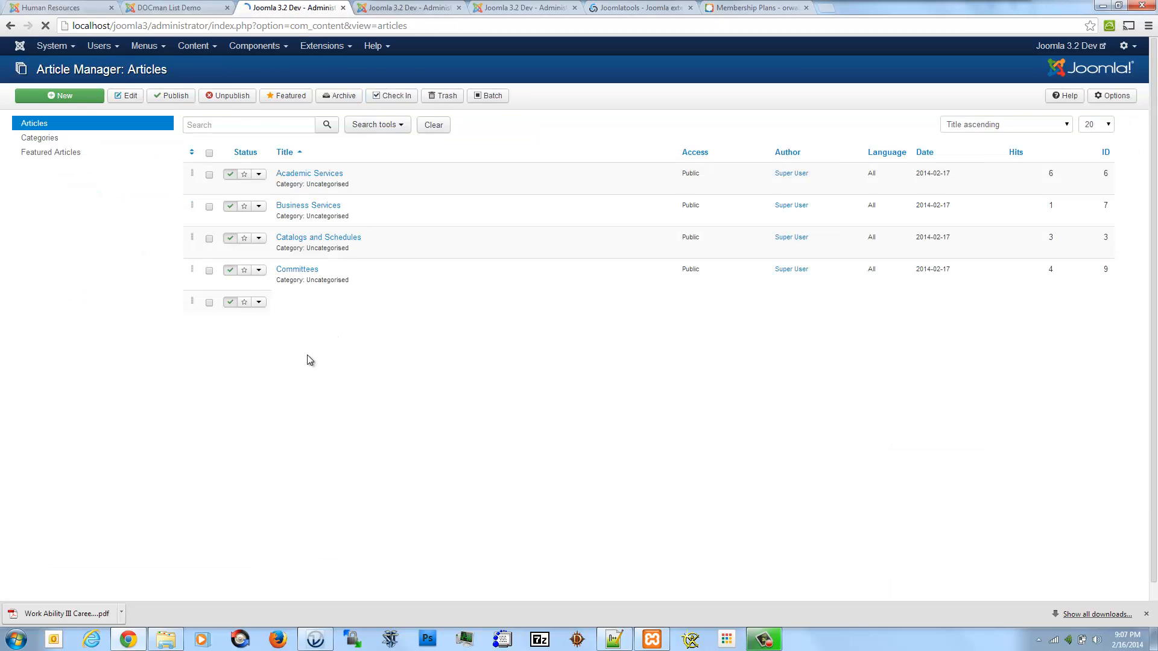
pyautogui.click(64, 146)
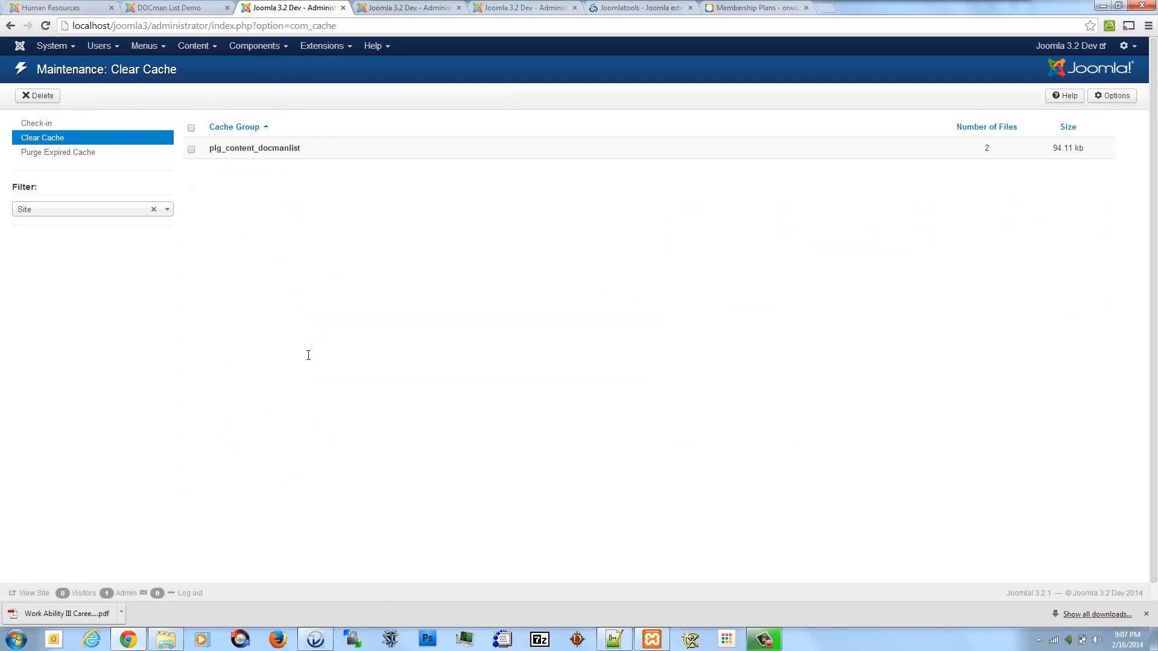
pyautogui.moveTo(209, 148); pyautogui.dragTo(301, 147)
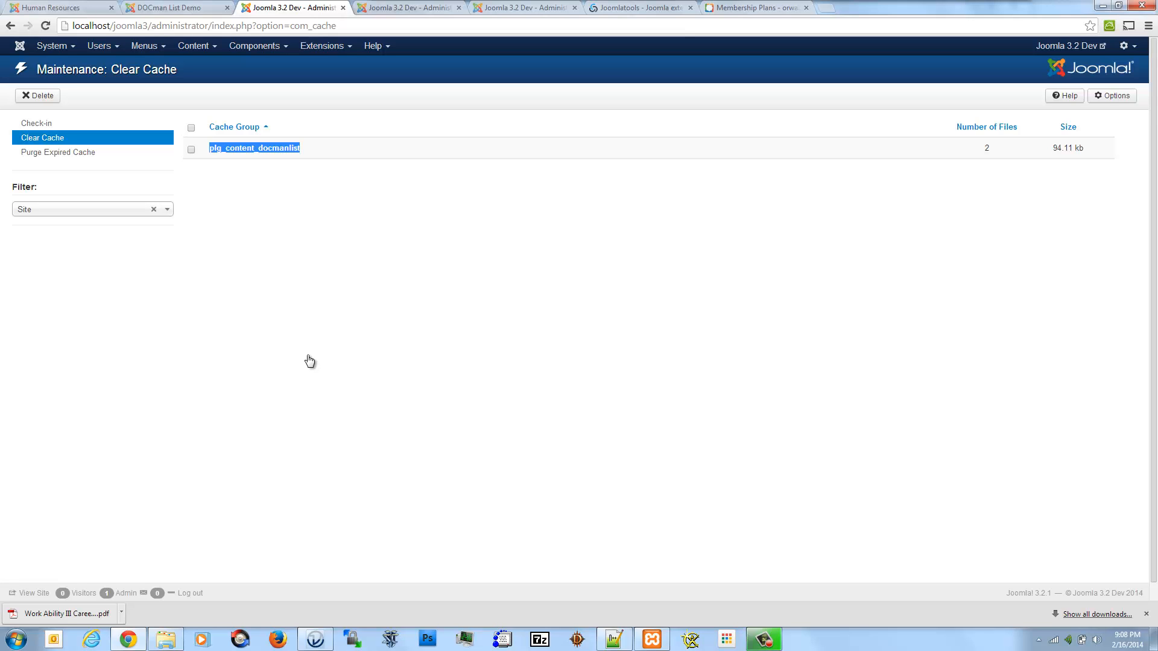
pyautogui.hotkey('ctrl', '1')
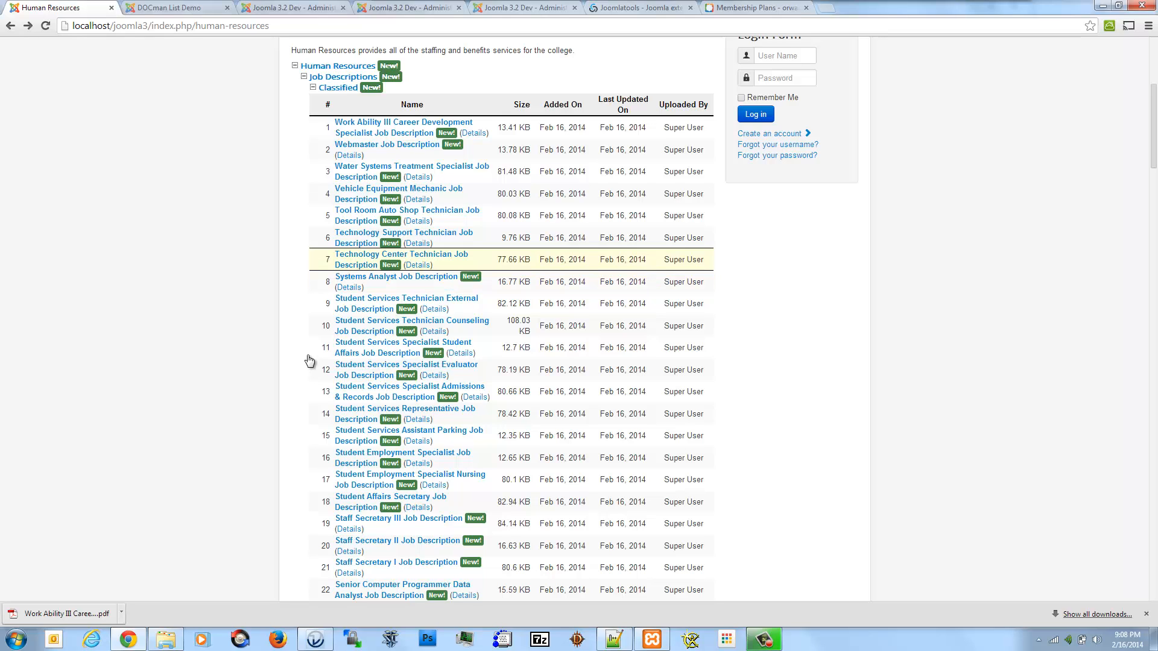
pyautogui.hotkey('ctrl', '3')
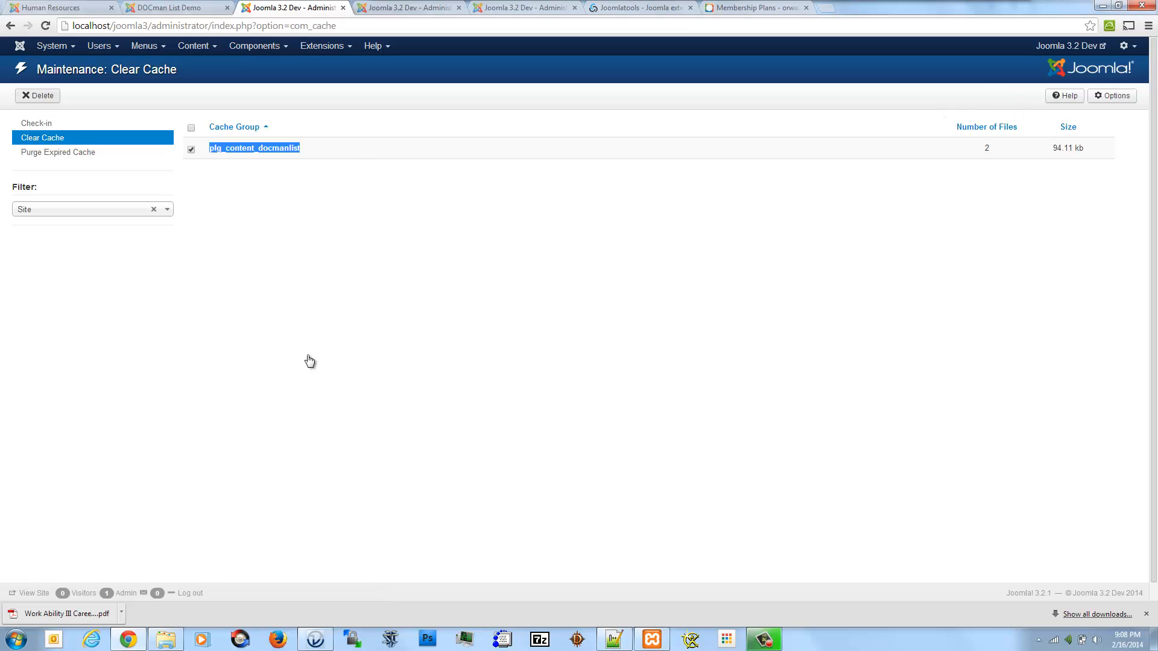
pyautogui.click(37, 96)
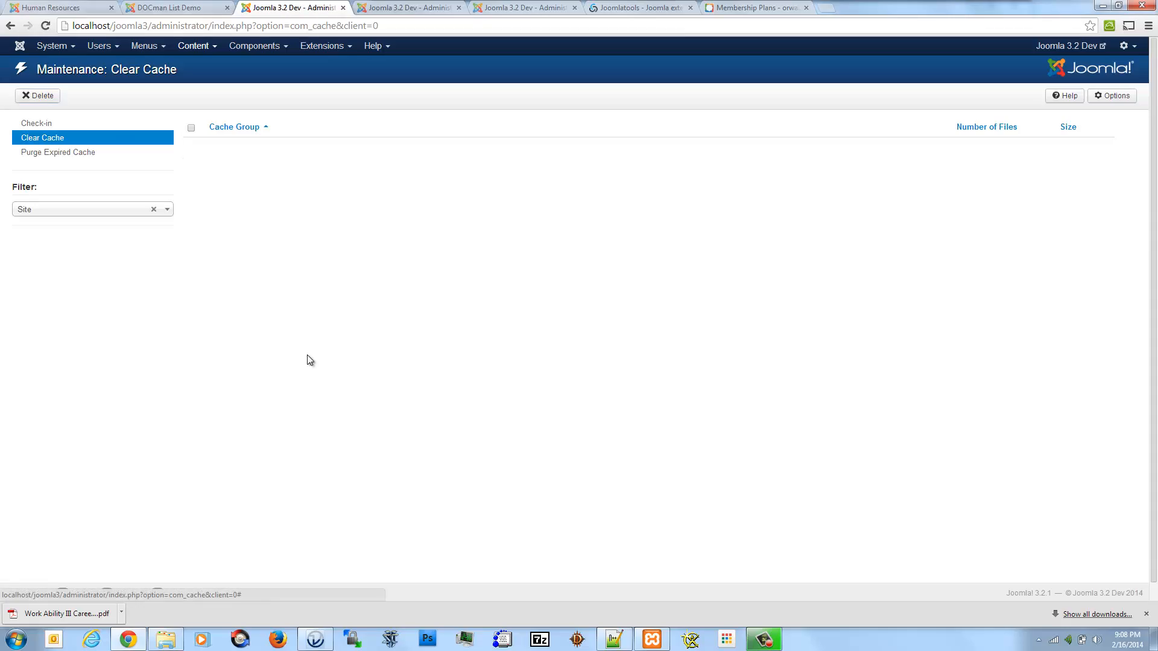
# - Look through the plugin code examples and option keys on the DOCman List Demo page, as far as the regular keys' Template Type section
pyautogui.hotkey('ctrl', 'shift', 'Tab')
pyautogui.scroll(13, 307, 359)
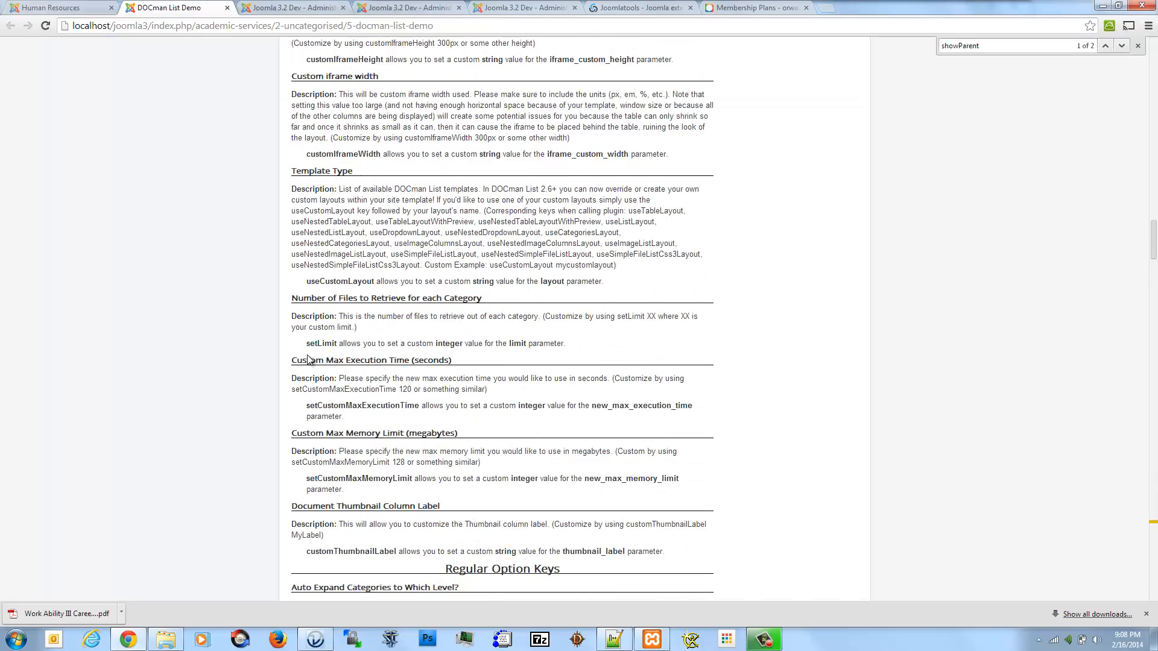
pyautogui.scroll(10, 308, 359)
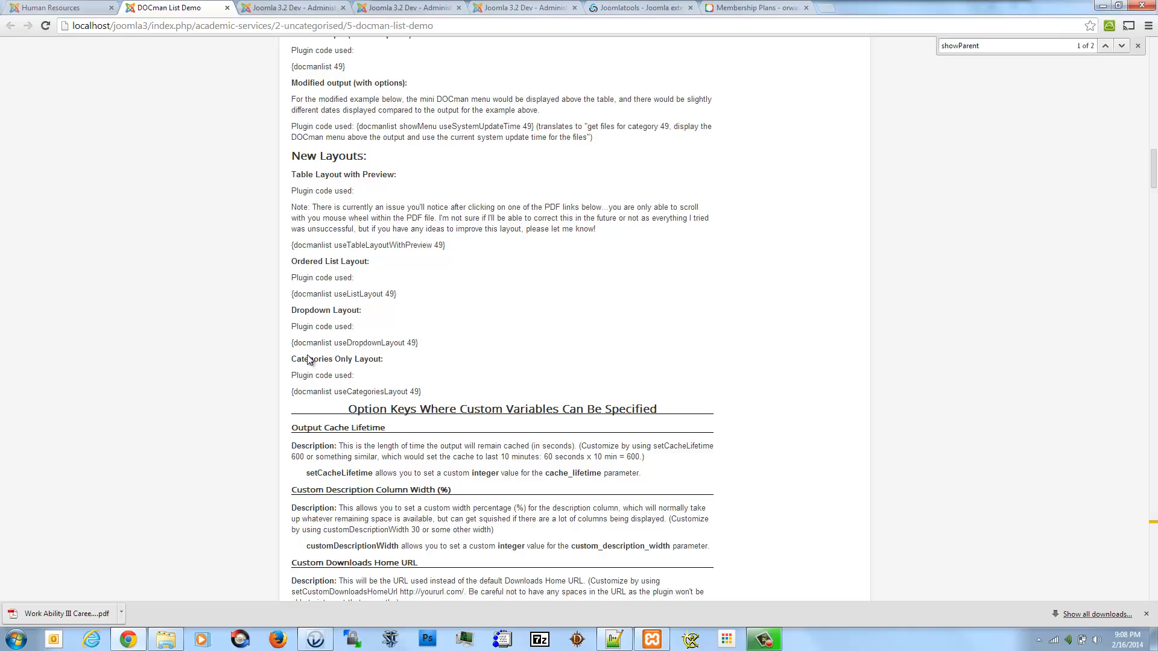
pyautogui.scroll(15, 307, 359)
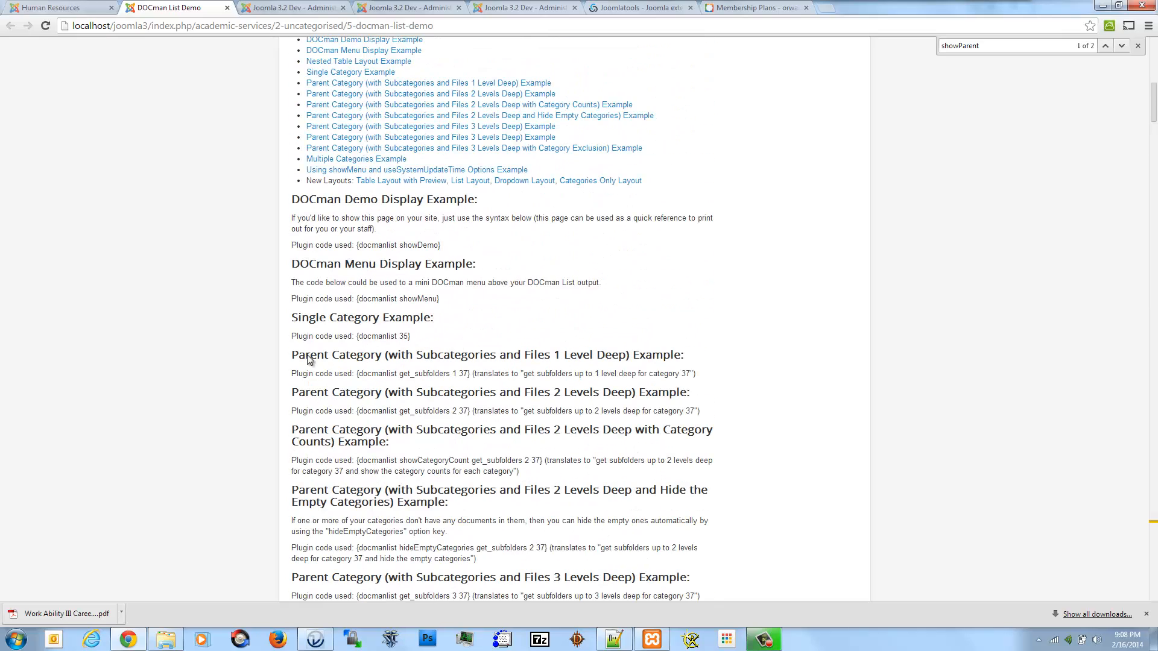
pyautogui.scroll(-16, 308, 359)
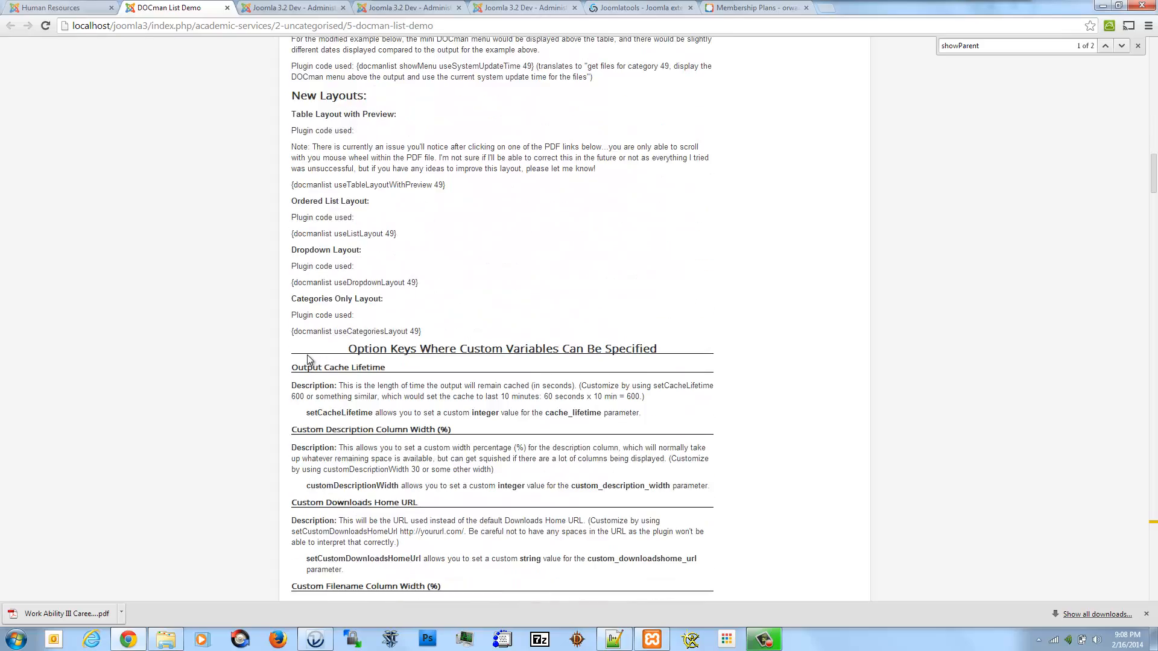
pyautogui.scroll(-20, 307, 358)
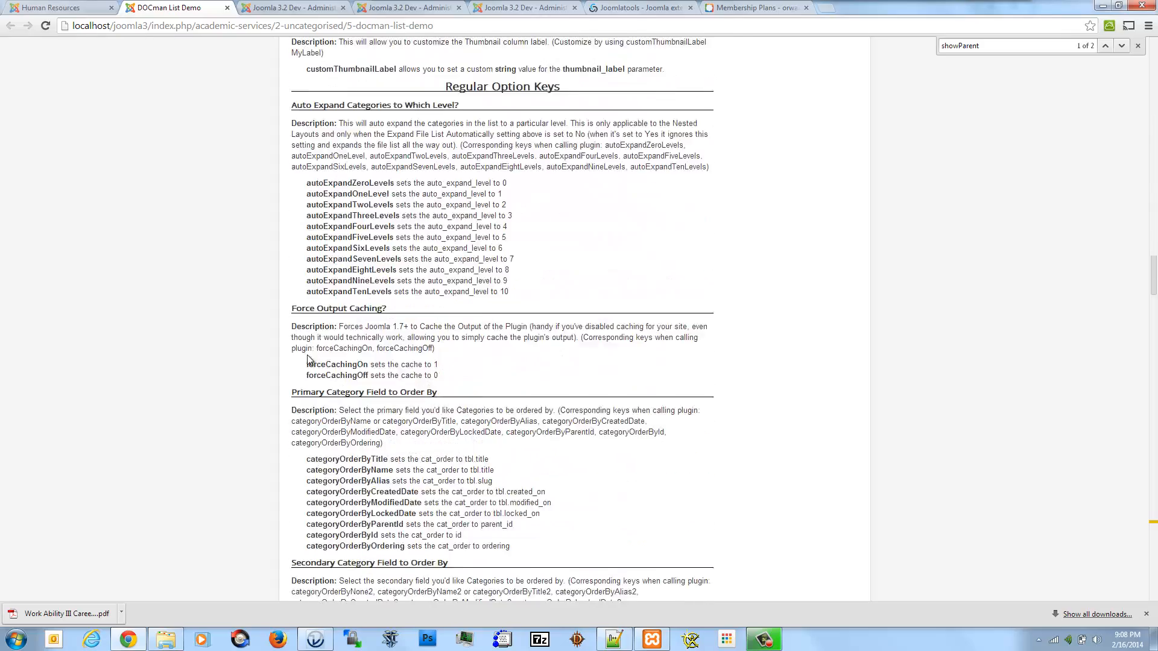
pyautogui.scroll(-5, 307, 359)
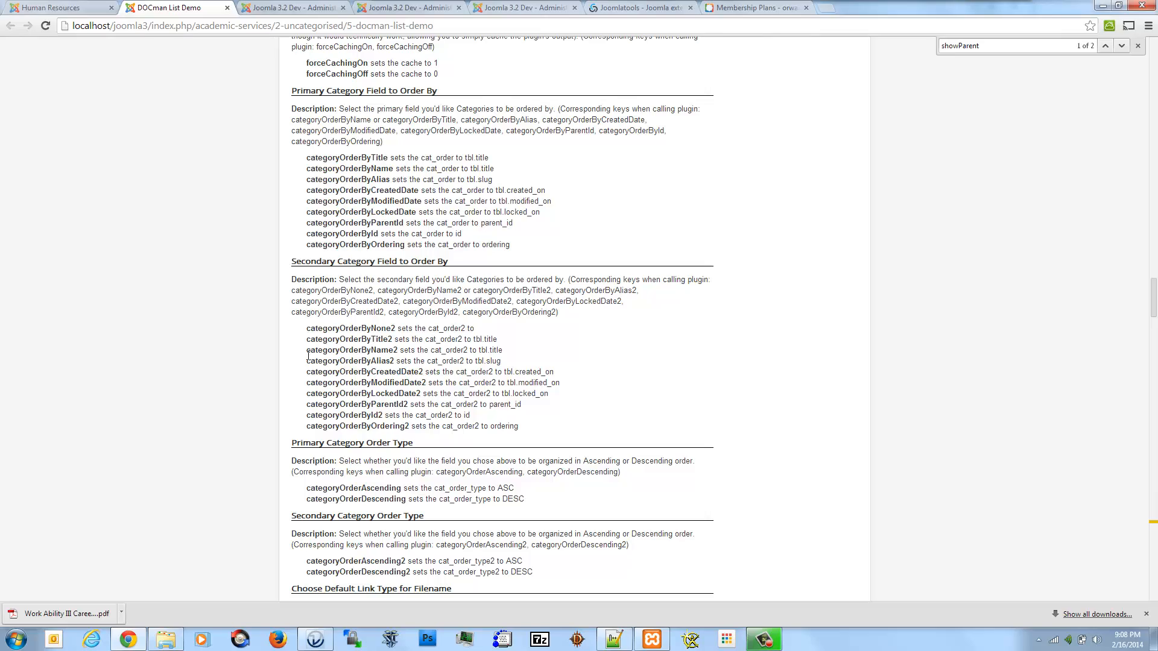
pyautogui.scroll(-13, 308, 356)
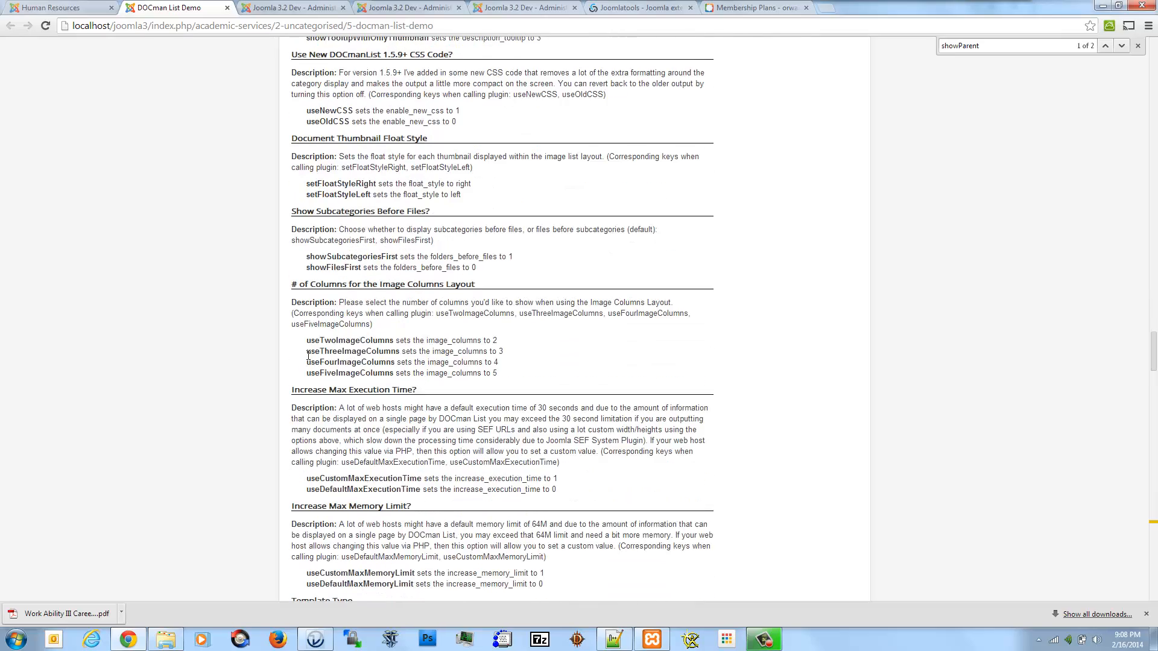
pyautogui.scroll(-2, 308, 356)
pyautogui.scroll(-4, 309, 356)
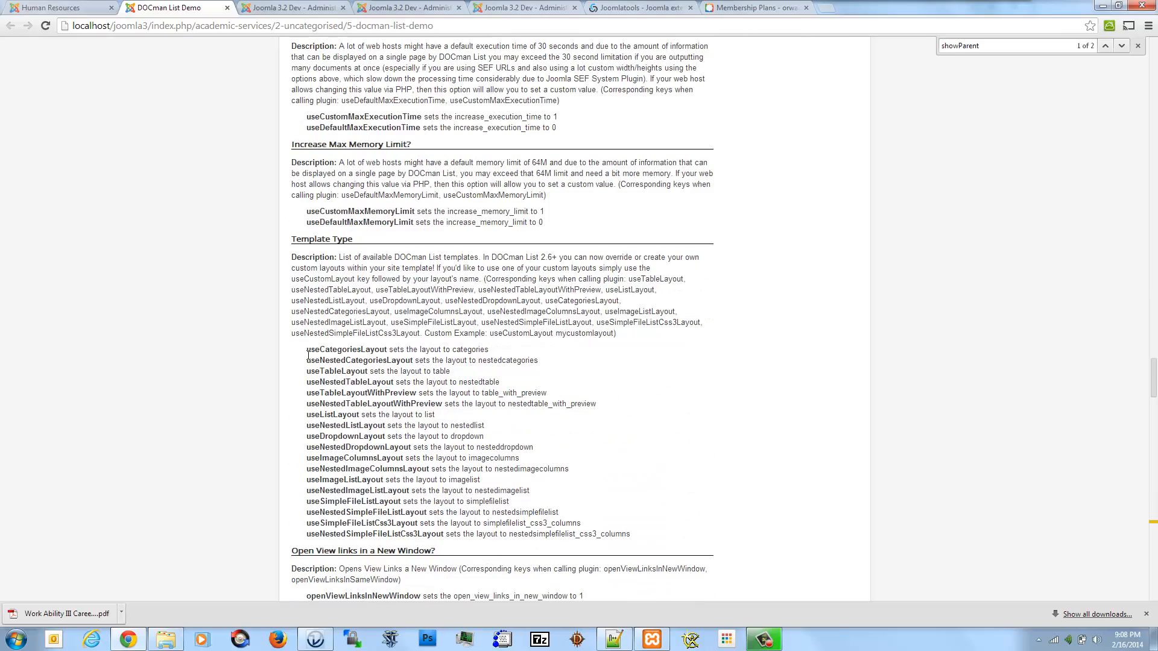